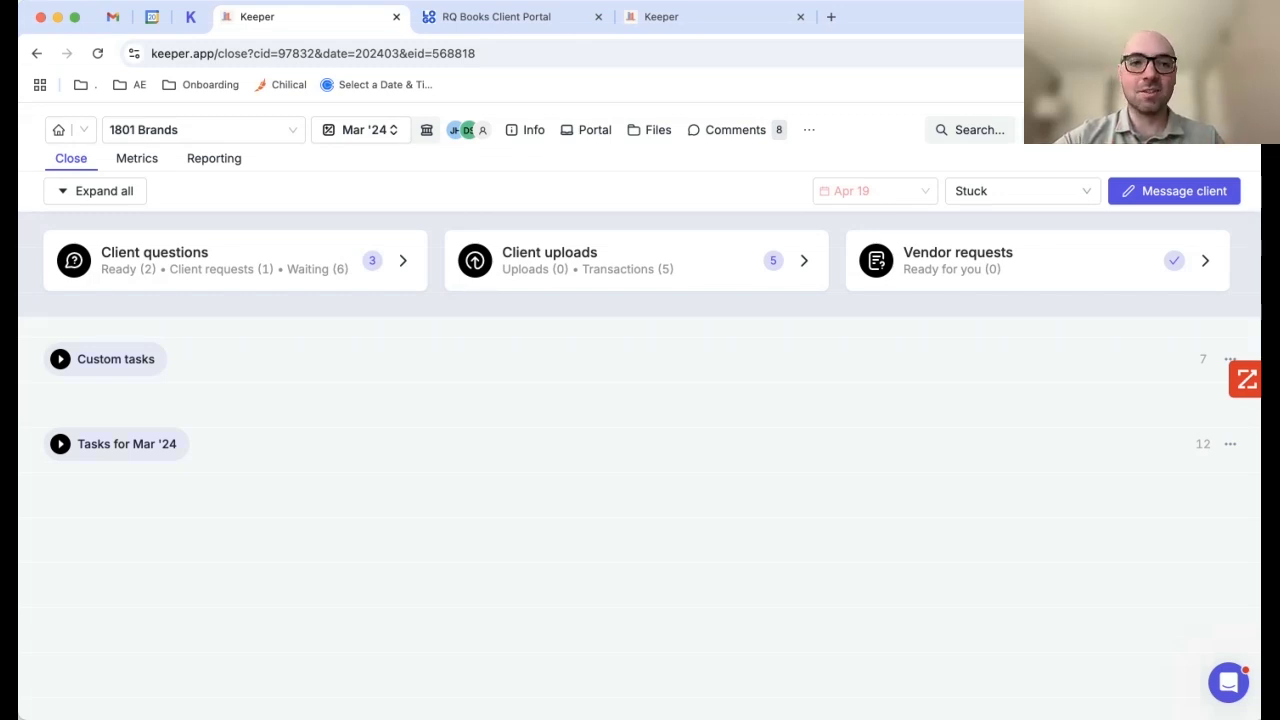
Step: Expand all task groups on the close page and scroll down to the Payroll tasks
click(95, 191)
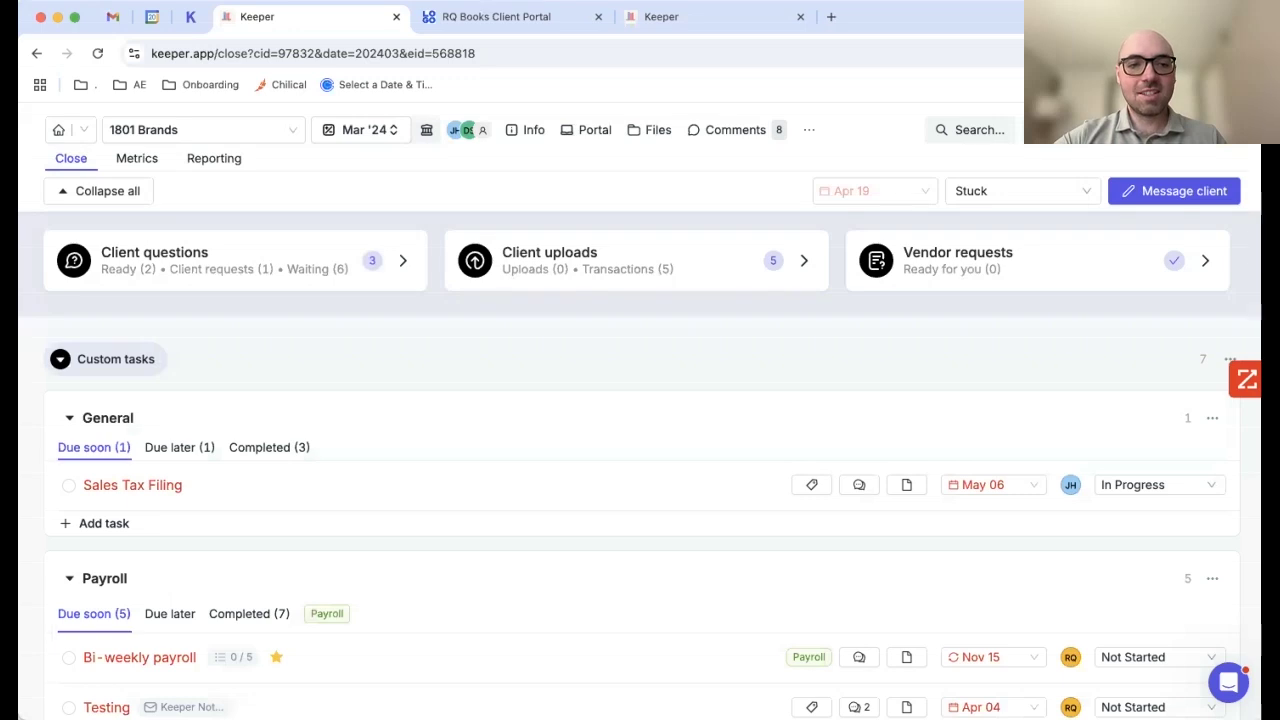
scroll(640, 442, down, 1)
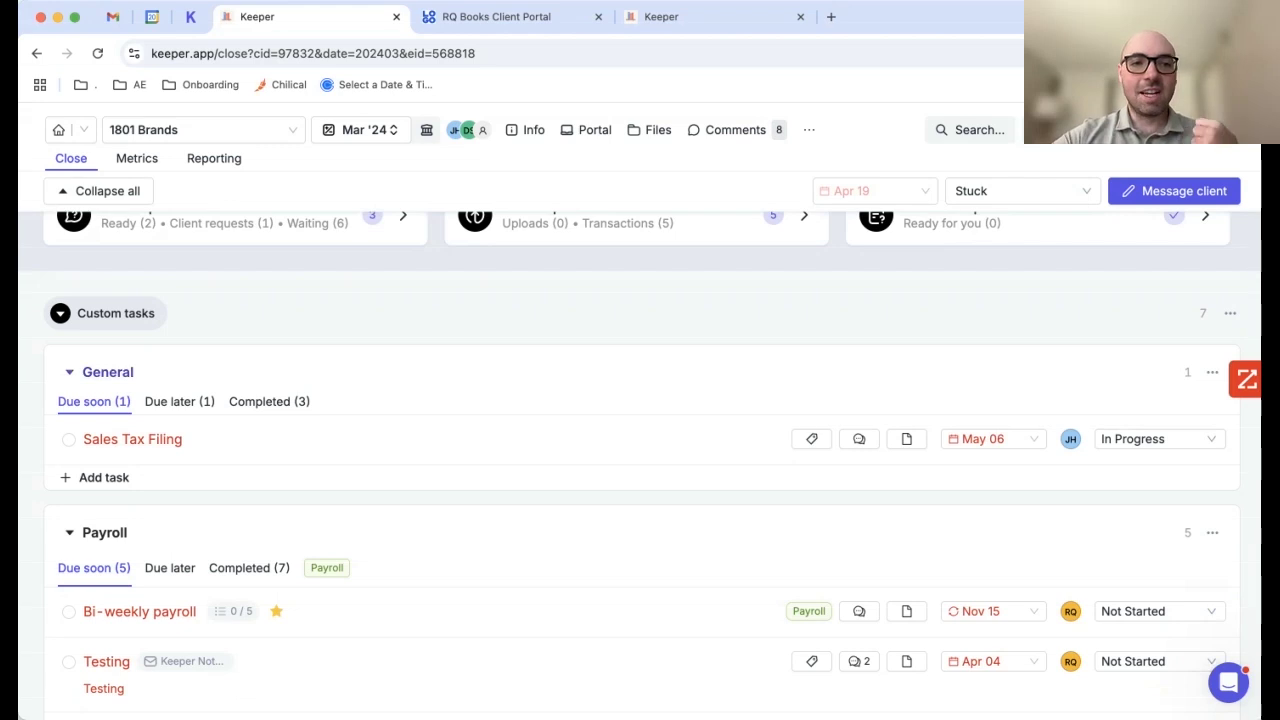
scroll(640, 442, down, 1)
scroll(640, 450, down, 2)
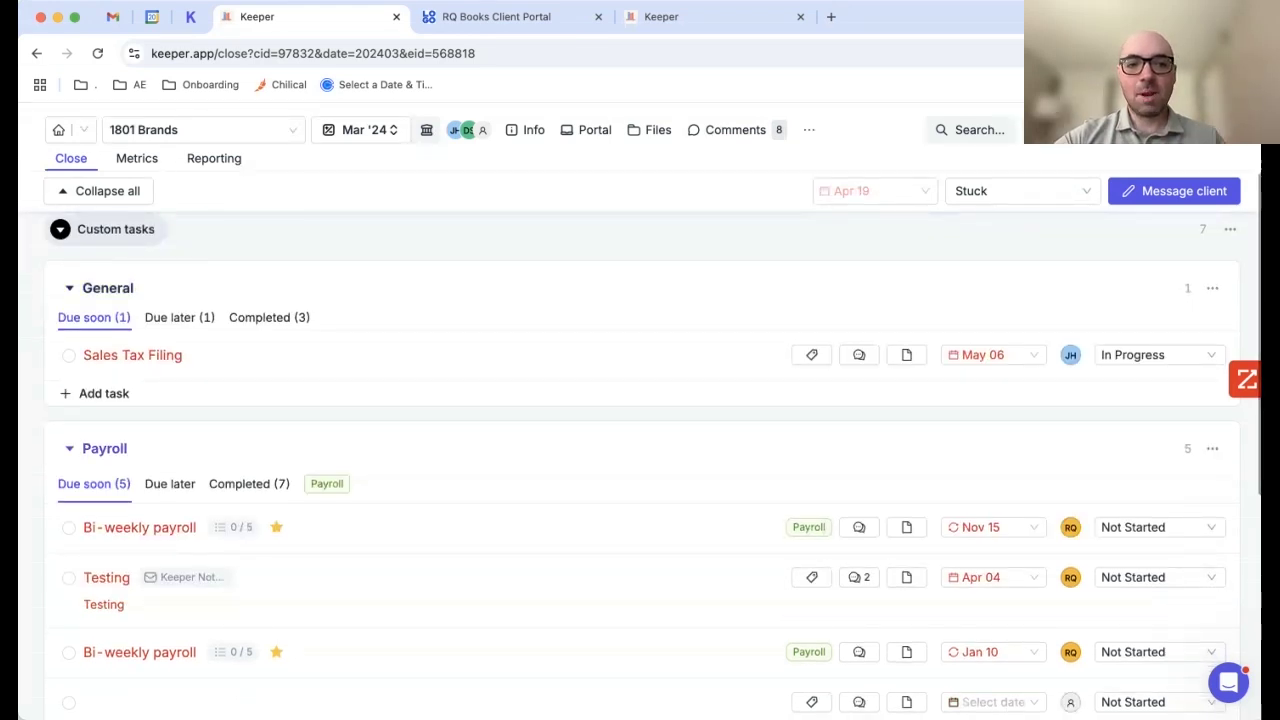
scroll(640, 450, down, 2)
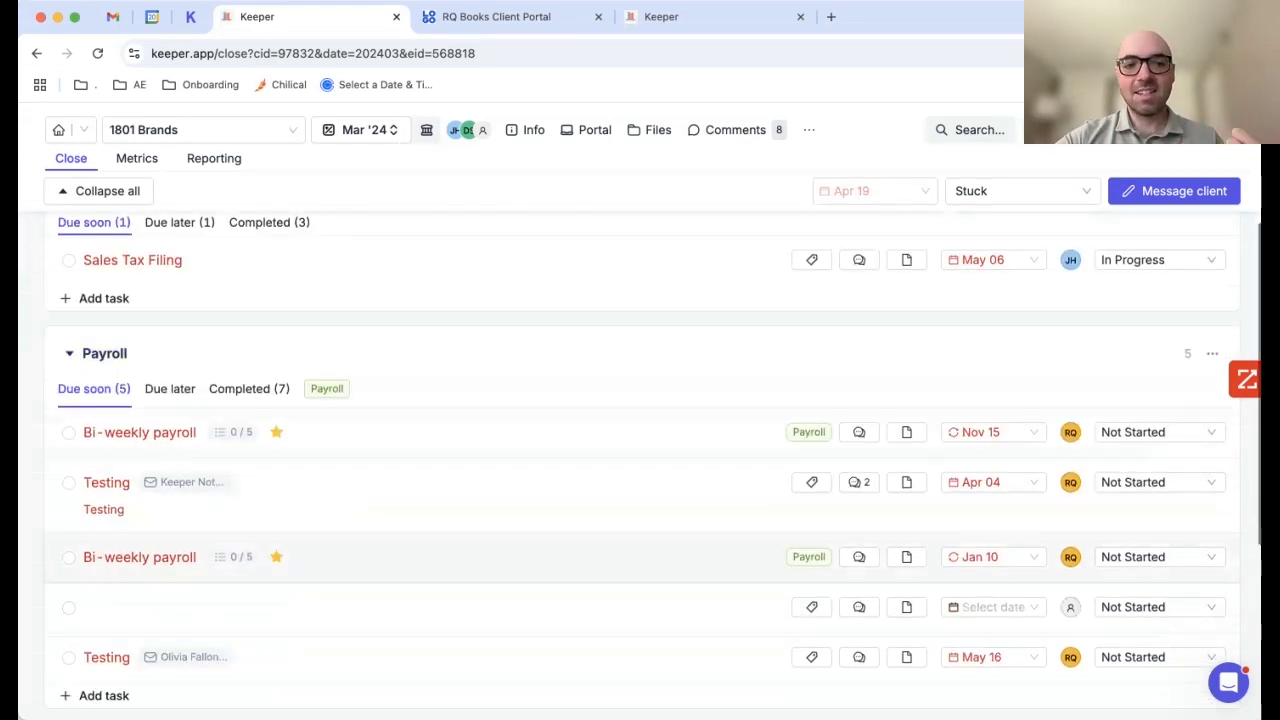
Step: Open the Jan 10 Bi-weekly payroll task, review its Payroll Workflow checklists, and show its assignee options
click(151, 557)
scroll(640, 450, down, 2)
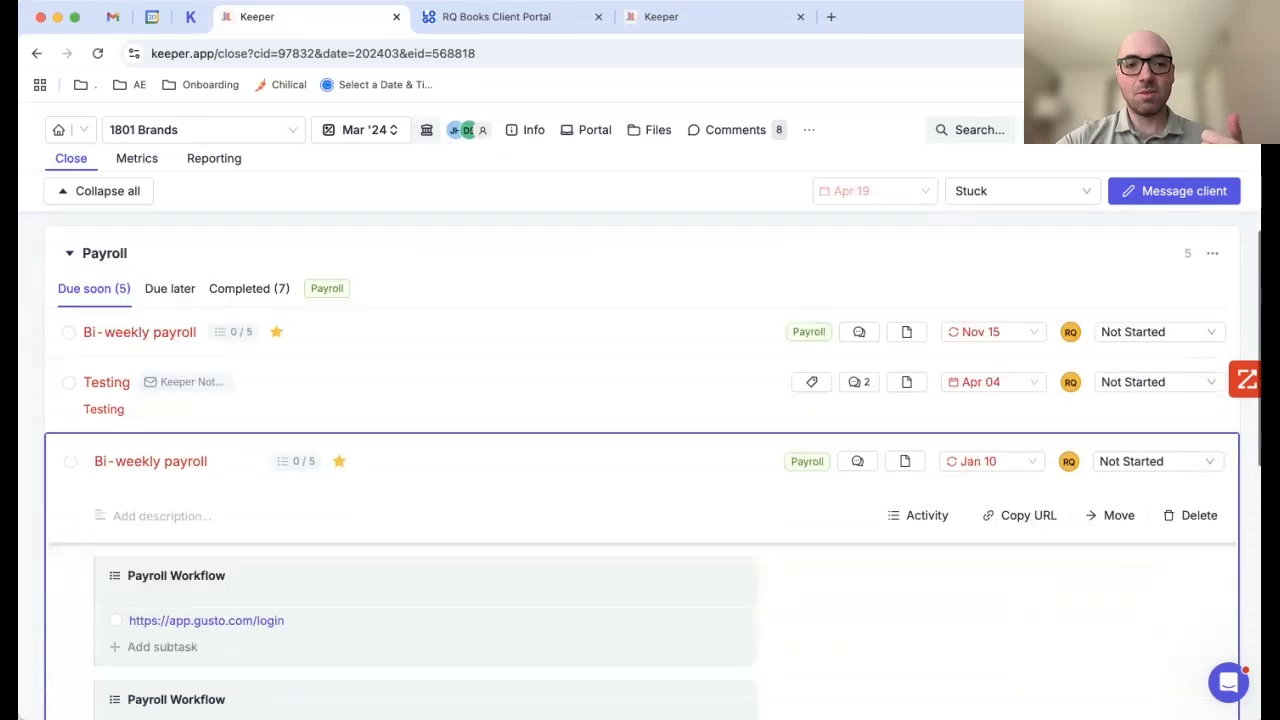
scroll(640, 450, down, 3)
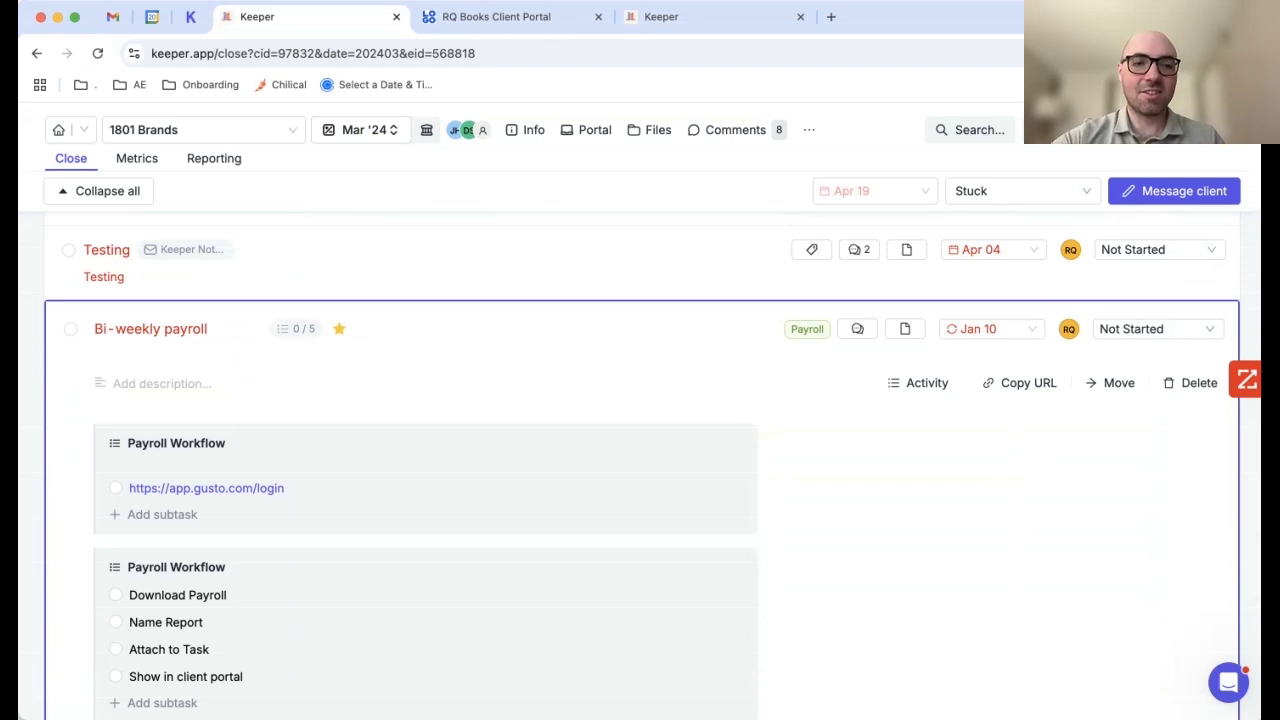
scroll(400, 453, down, 1)
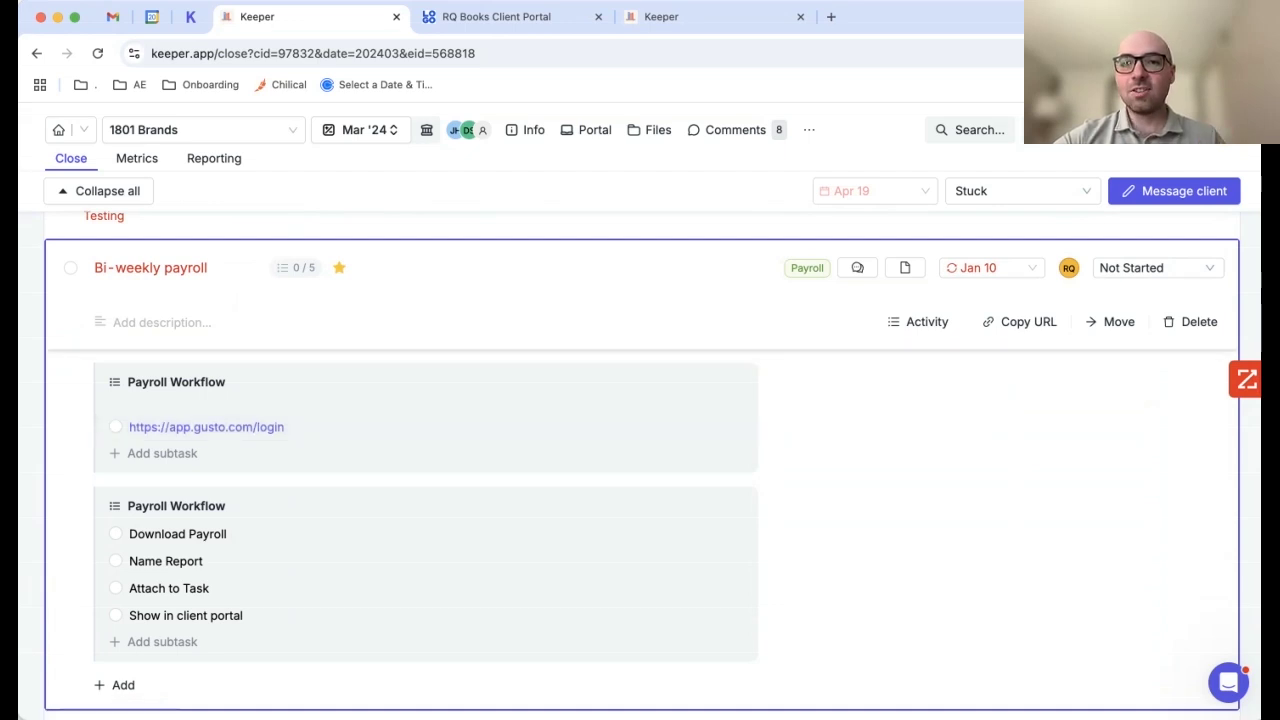
scroll(650, 460, up, 1)
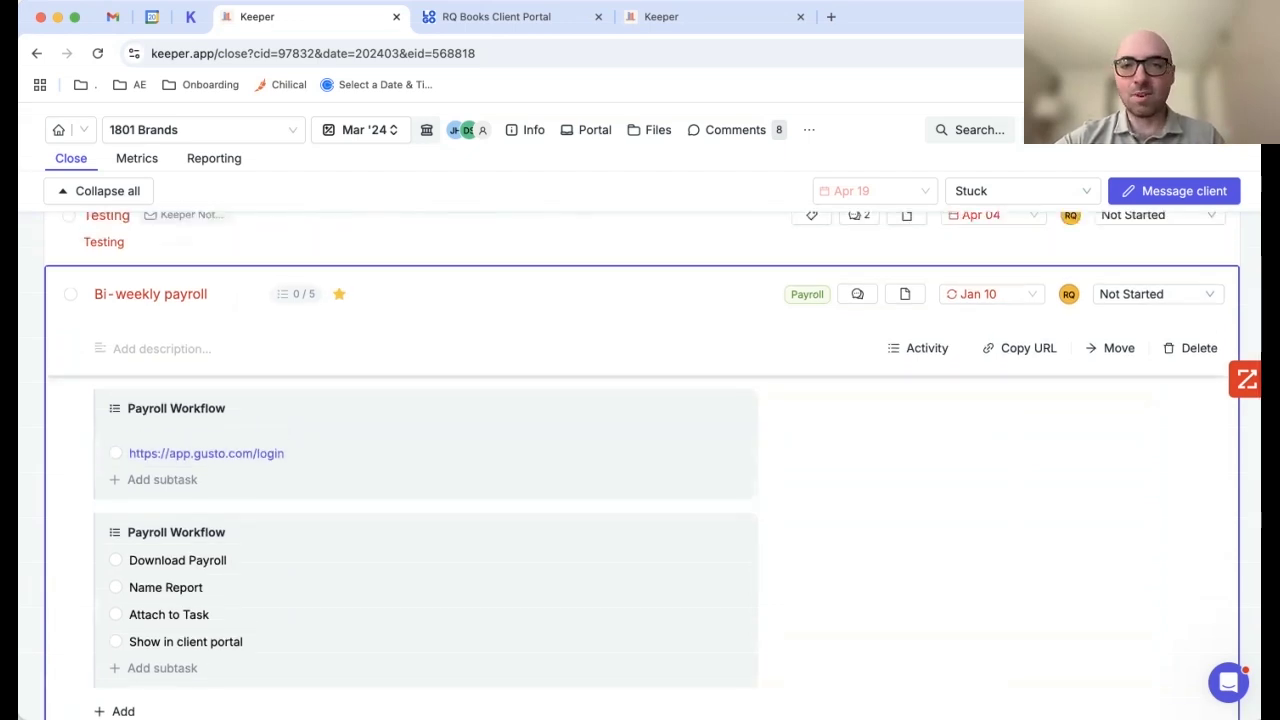
click(1069, 294)
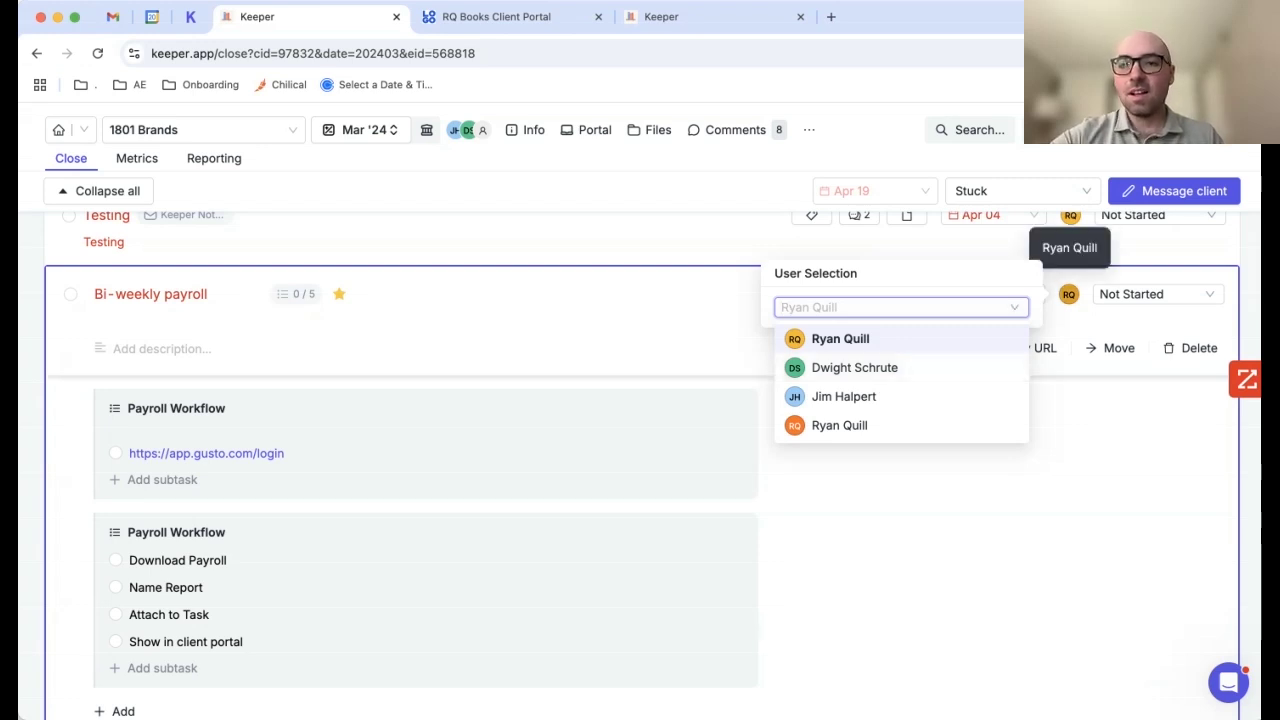
Step: Try Monthly and Quarterly repeat schedules for the payroll task, then cancel without changes
click(1069, 294)
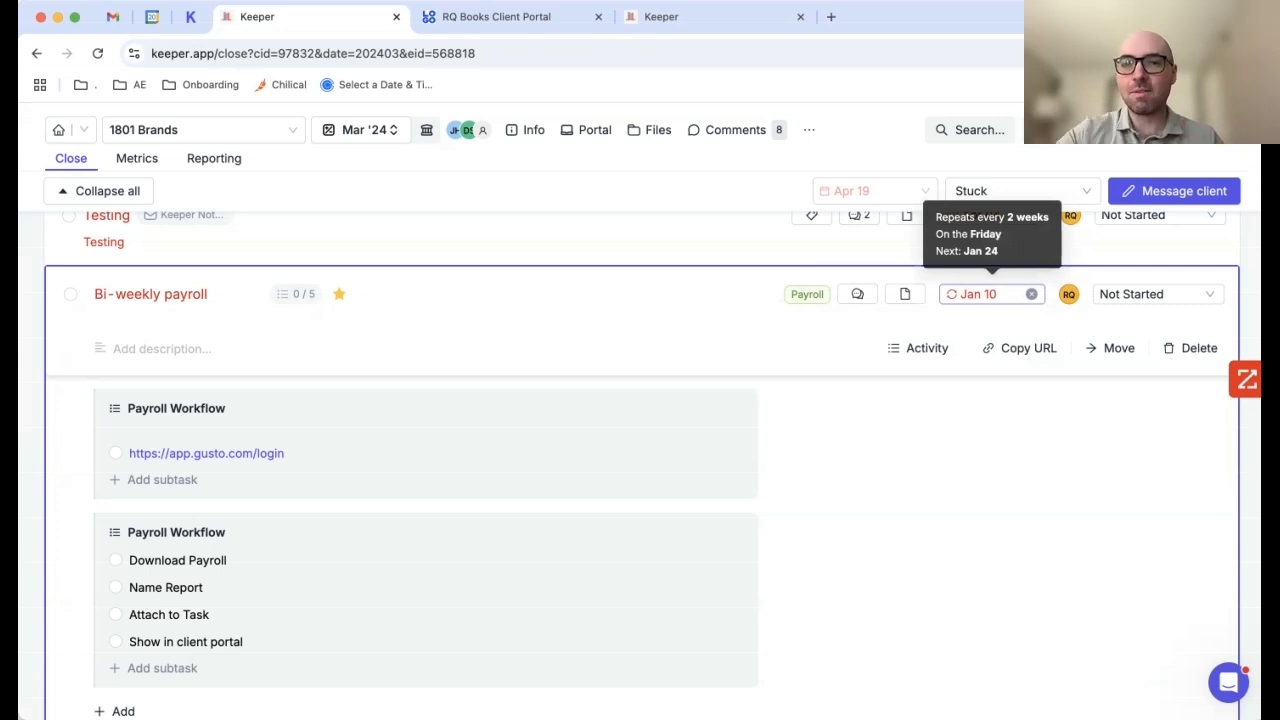
click(980, 294)
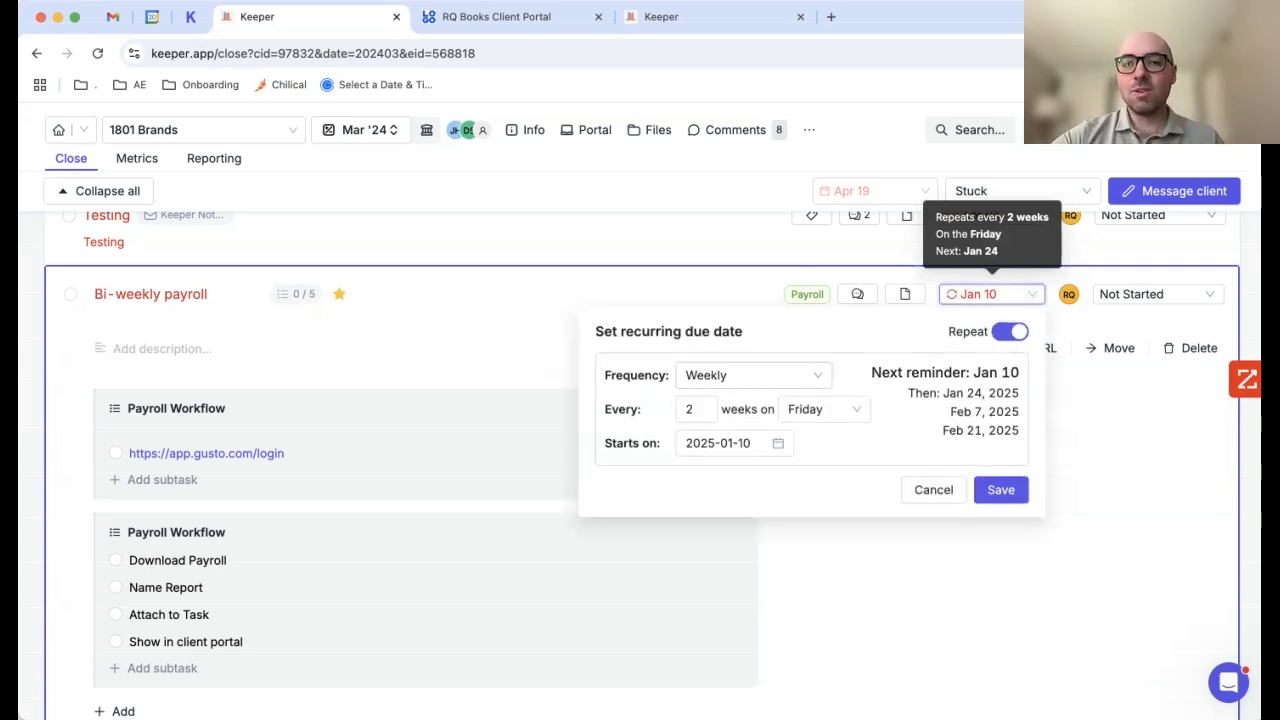
click(753, 375)
click(708, 463)
click(651, 375)
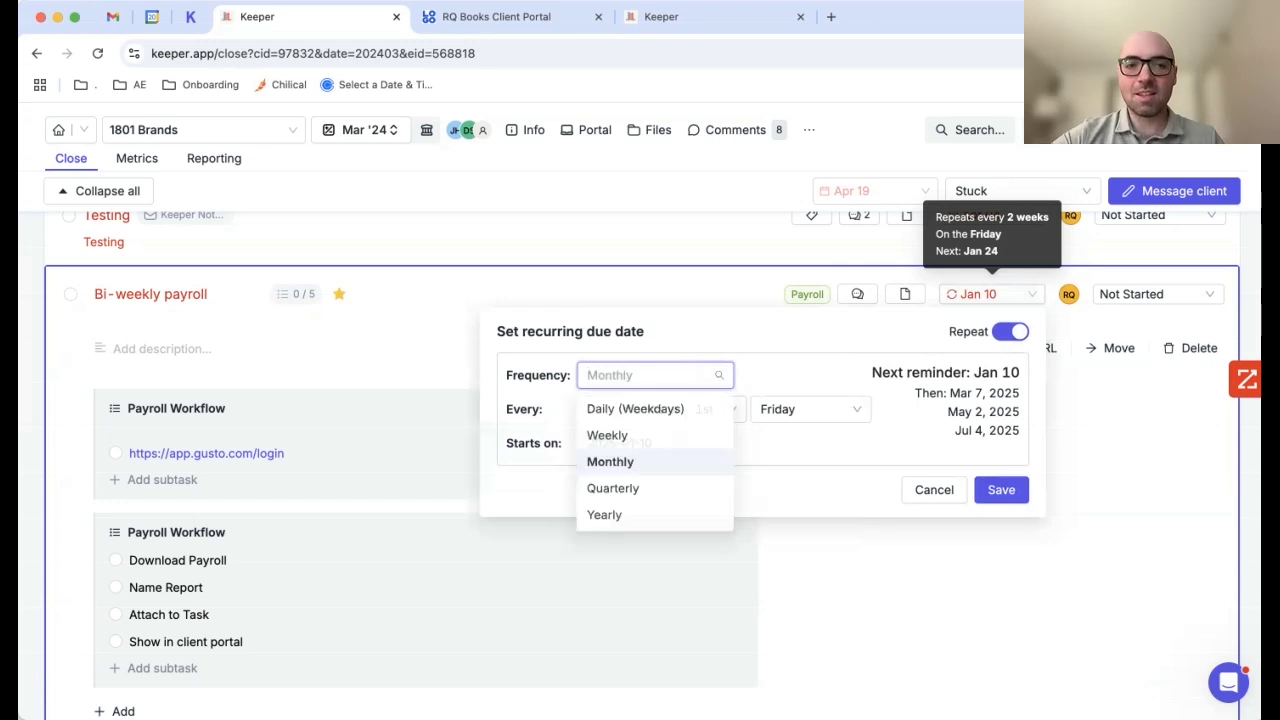
click(611, 490)
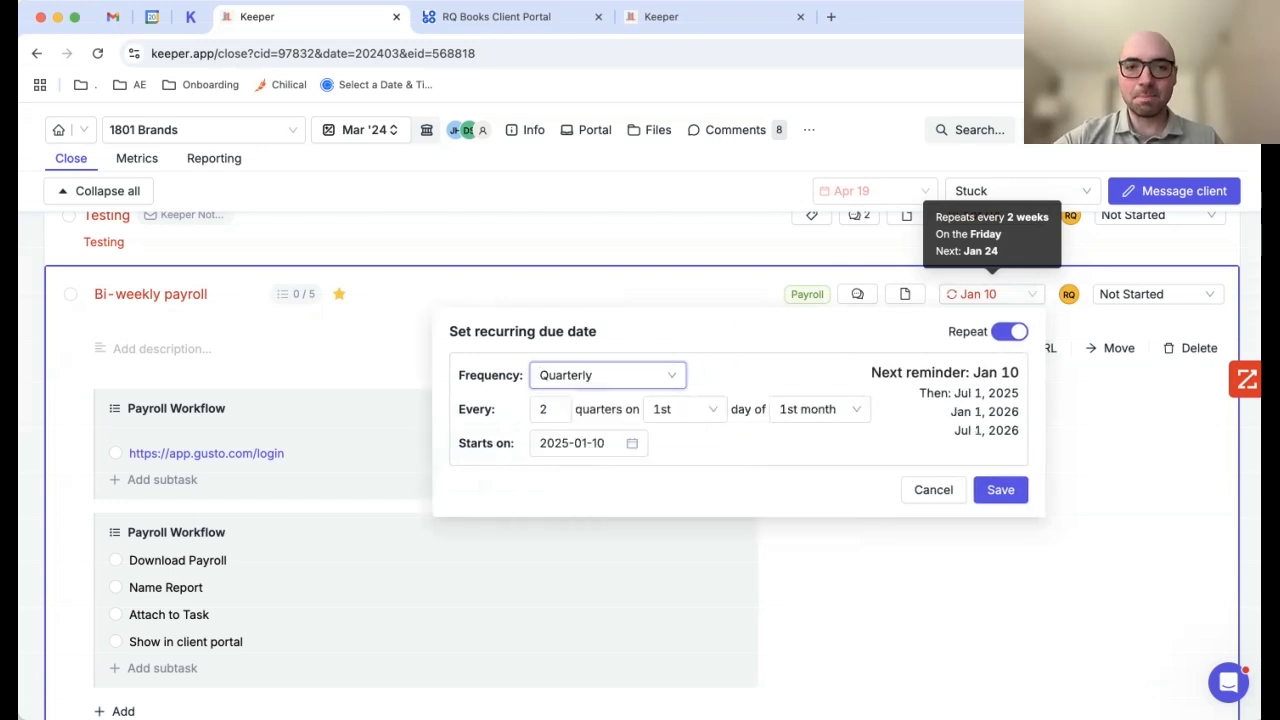
click(933, 490)
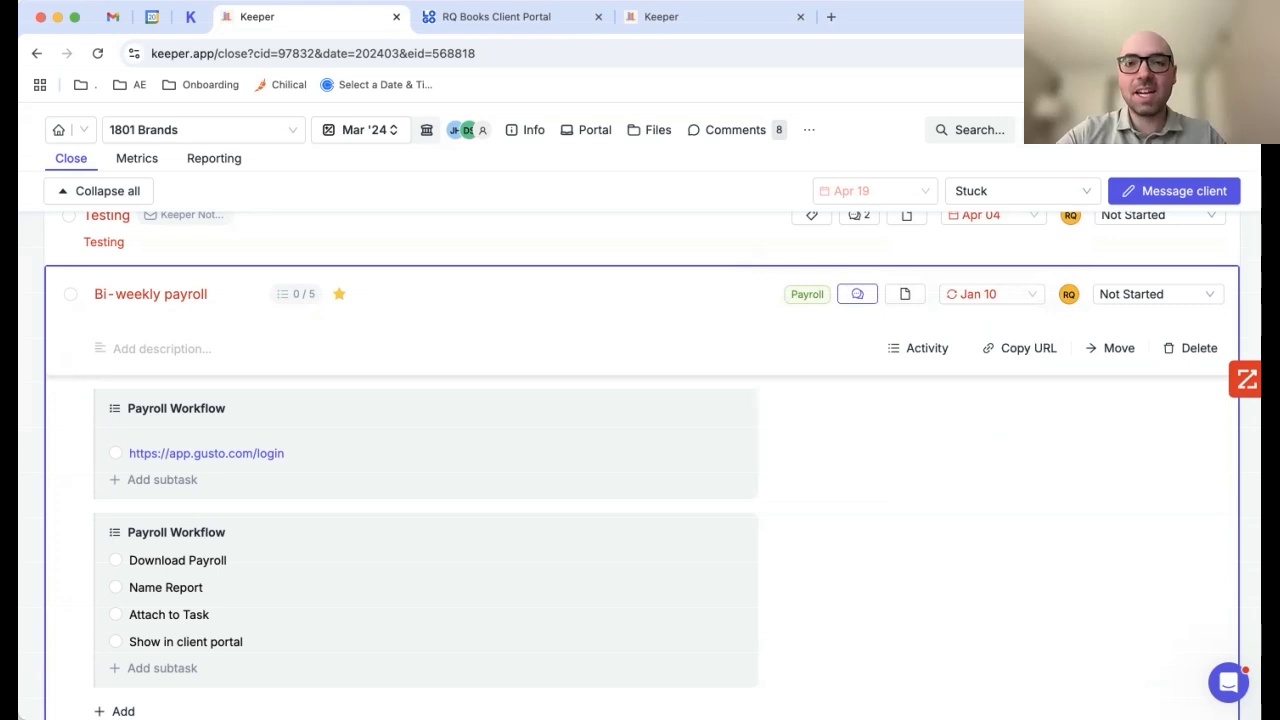
click(857, 294)
text(@r)
key(Return)
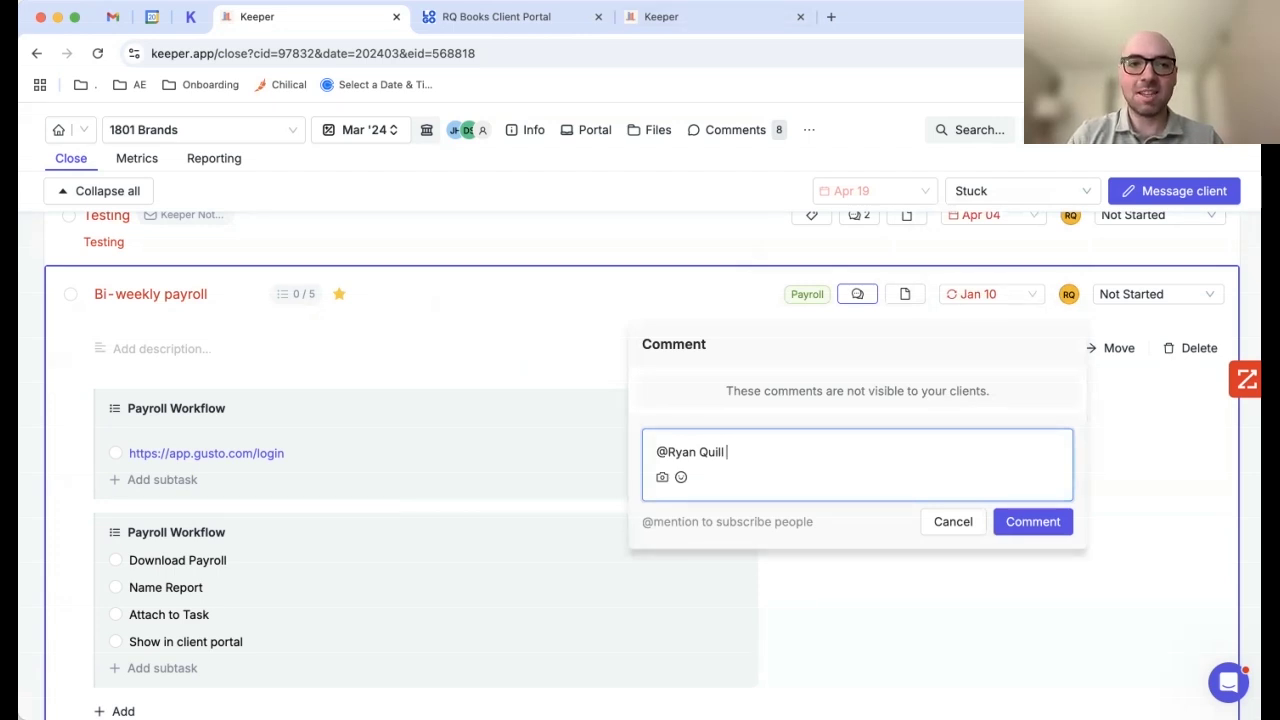
click(953, 521)
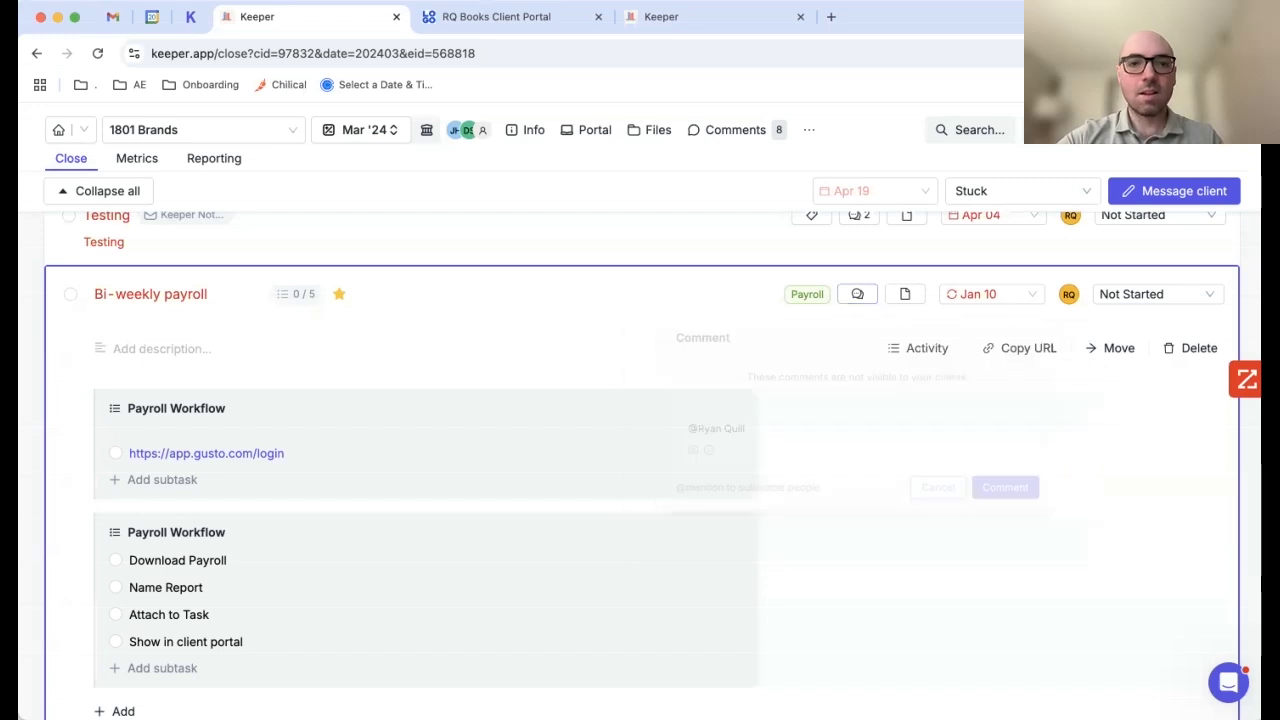
click(560, 322)
scroll(560, 440, up, 3)
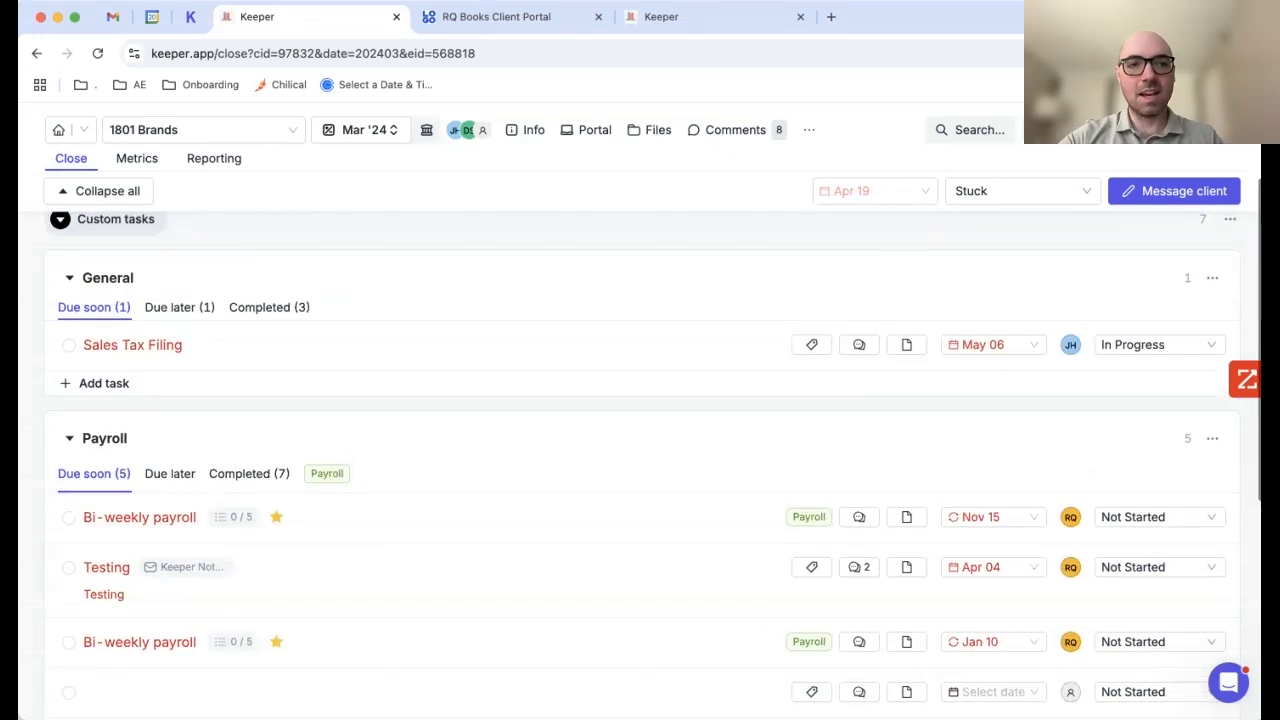
Step: Collapse and re-expand all task groups, then scroll down the close checklist
click(100, 190)
click(100, 190)
scroll(640, 430, down, 3)
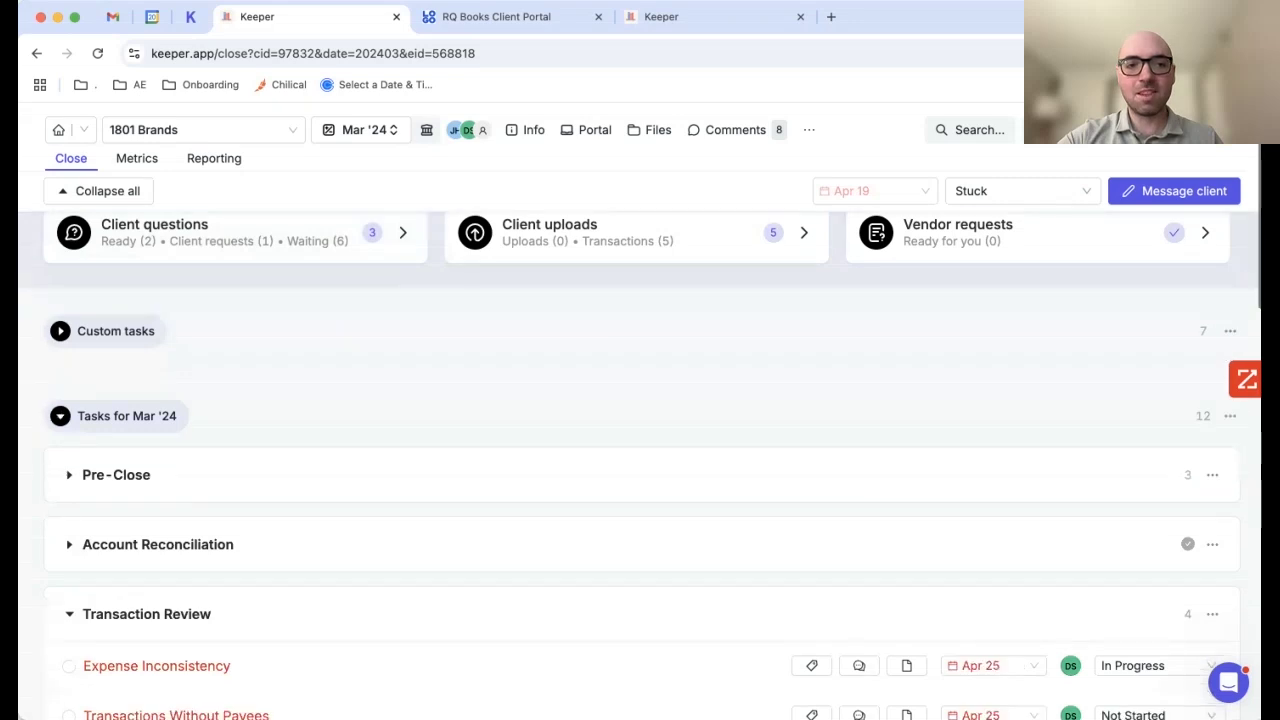
scroll(640, 430, down, 1)
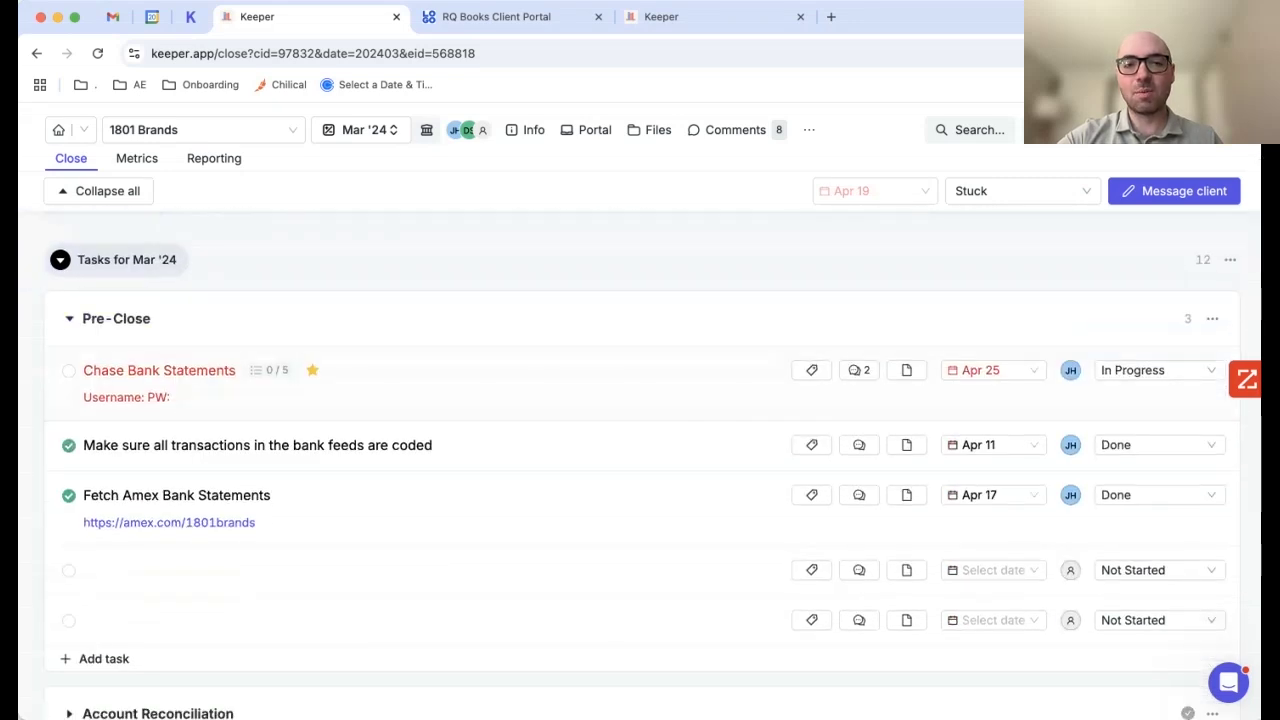
scroll(640, 430, down, 1)
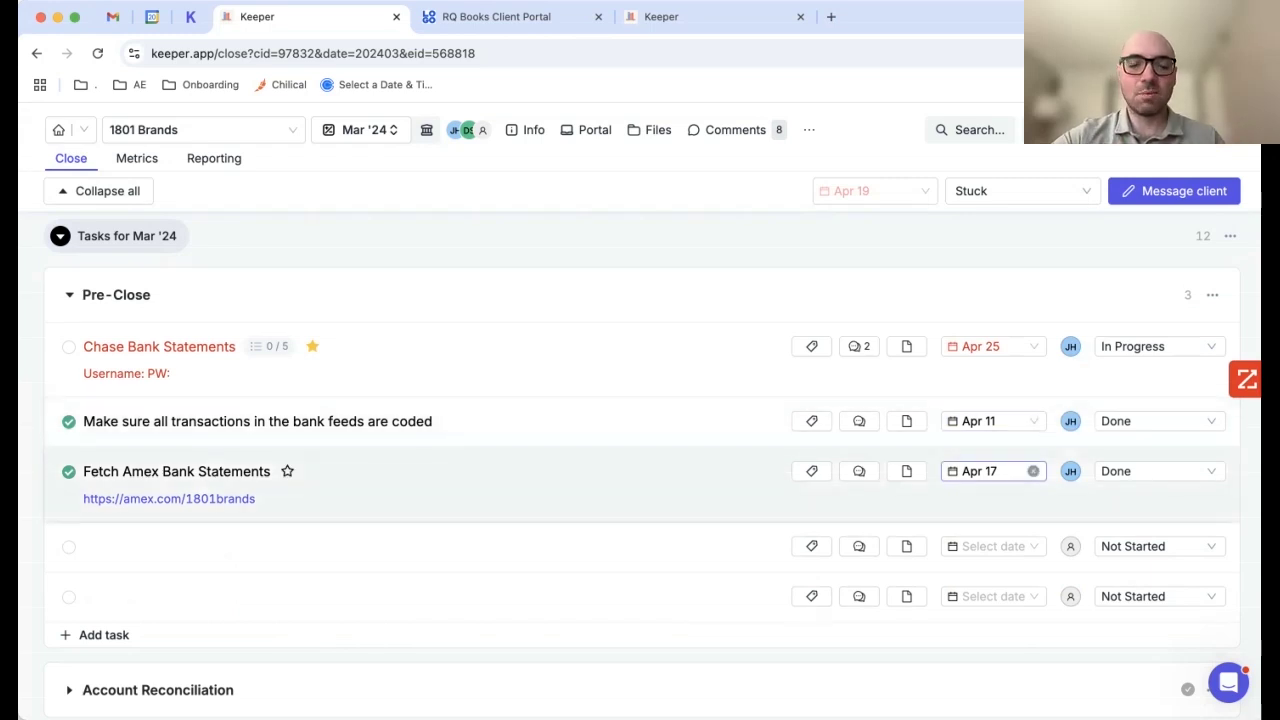
Step: Open the Chase Bank Statements task and start adding a sign-off, then cancel it
click(600, 358)
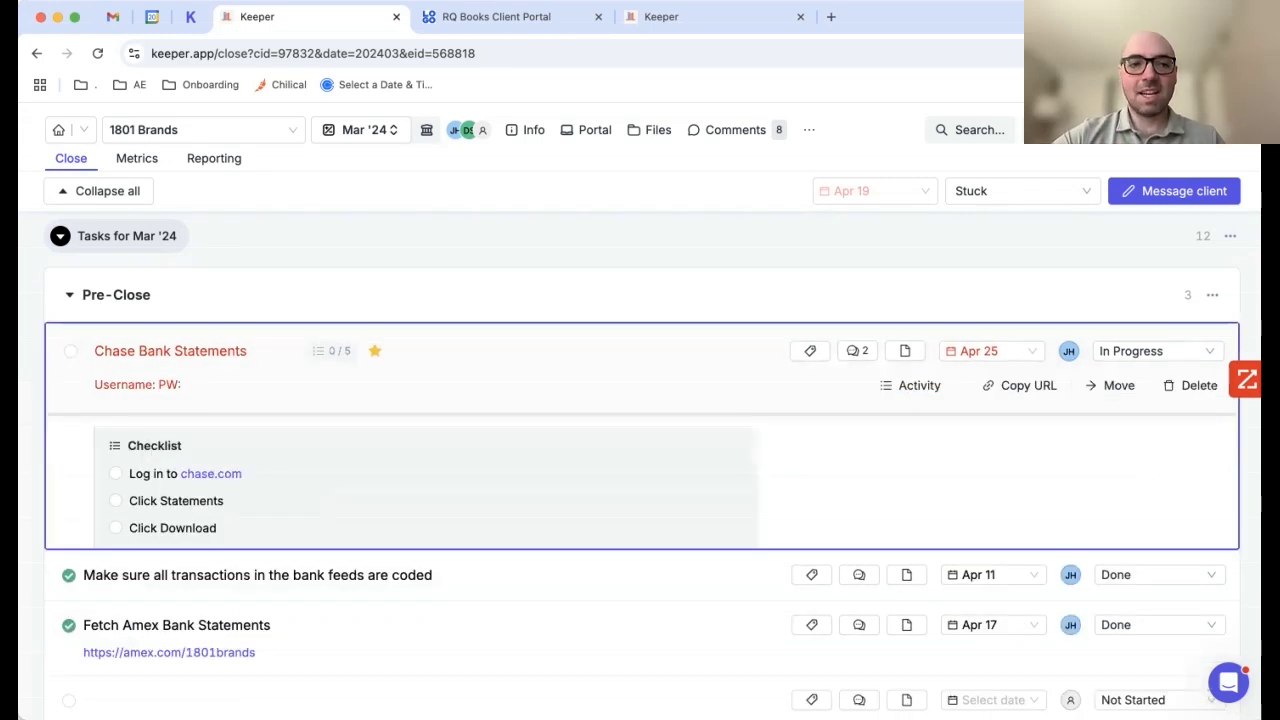
scroll(600, 400, down, 1)
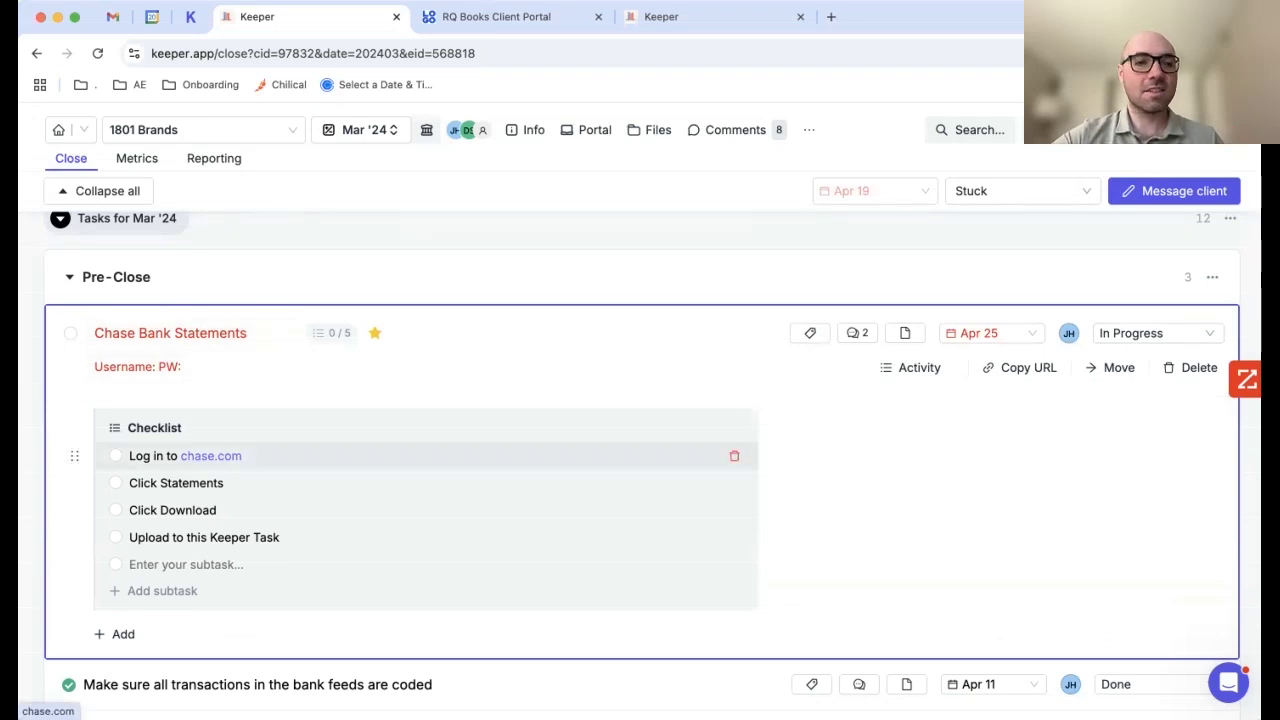
click(118, 634)
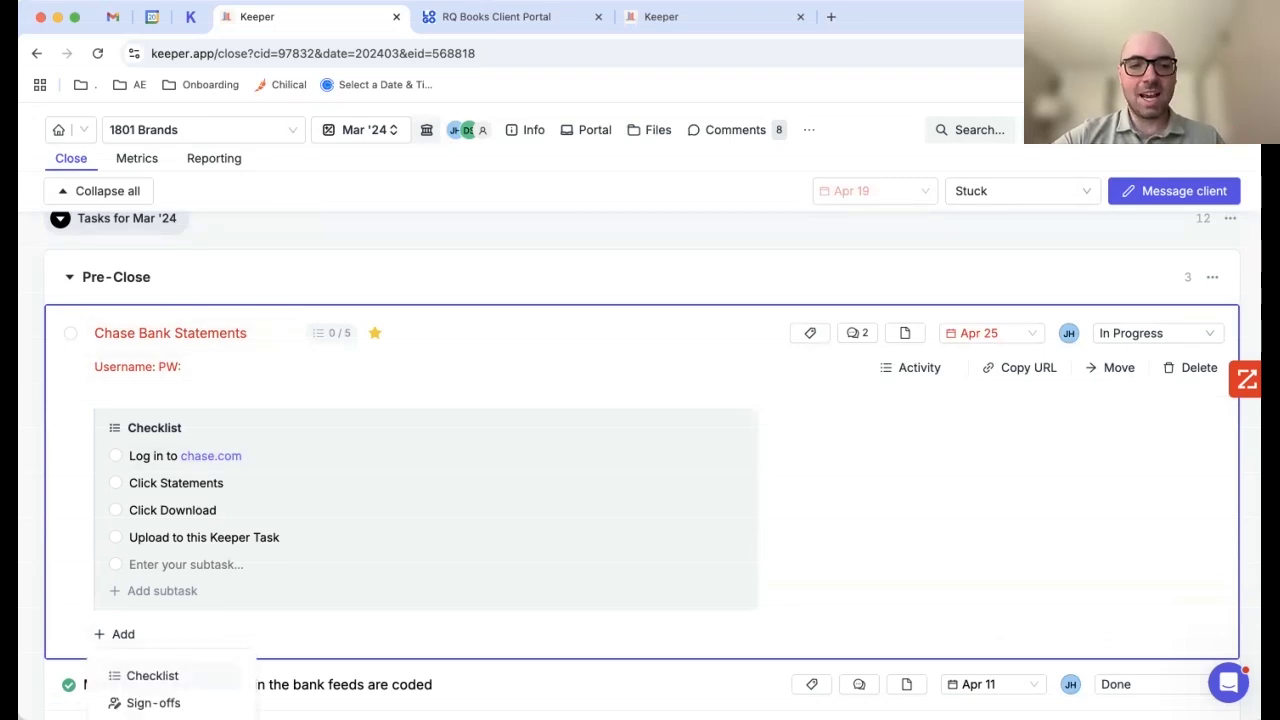
click(153, 703)
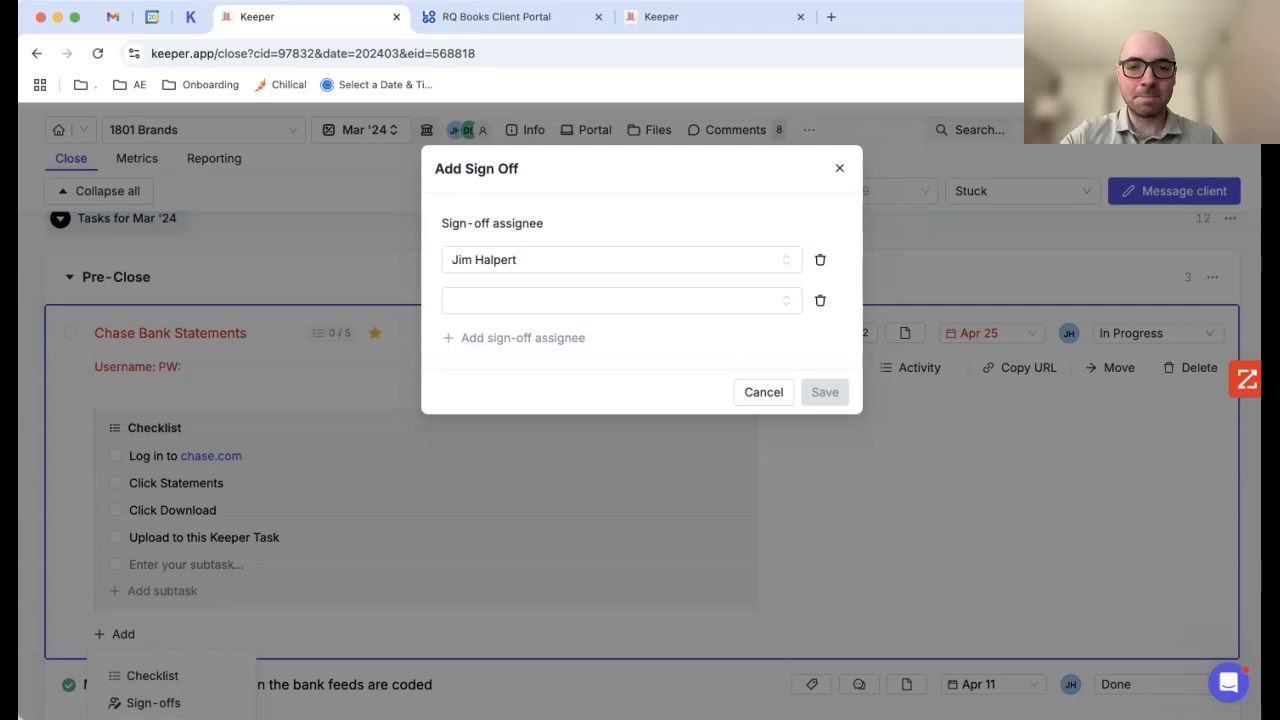
click(763, 392)
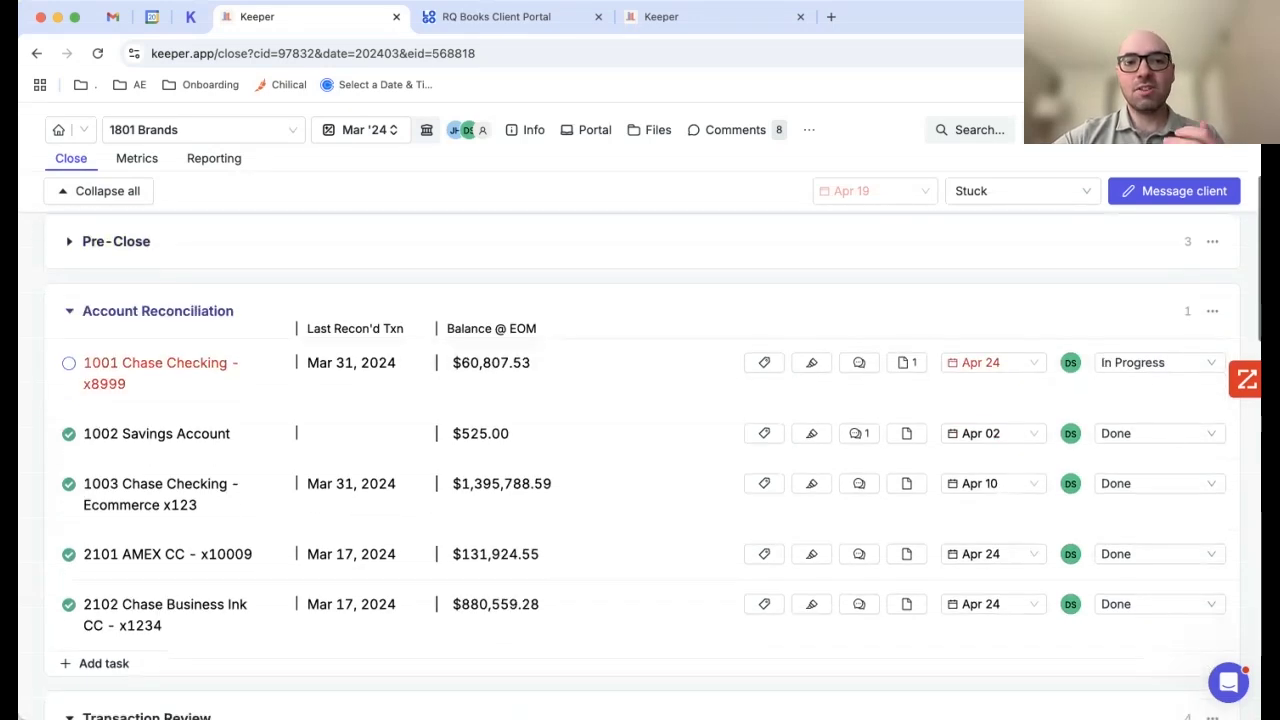
Step: Toggle the completion checkbox on the 1001 Chase Checking task
scroll(642, 440, down, 1)
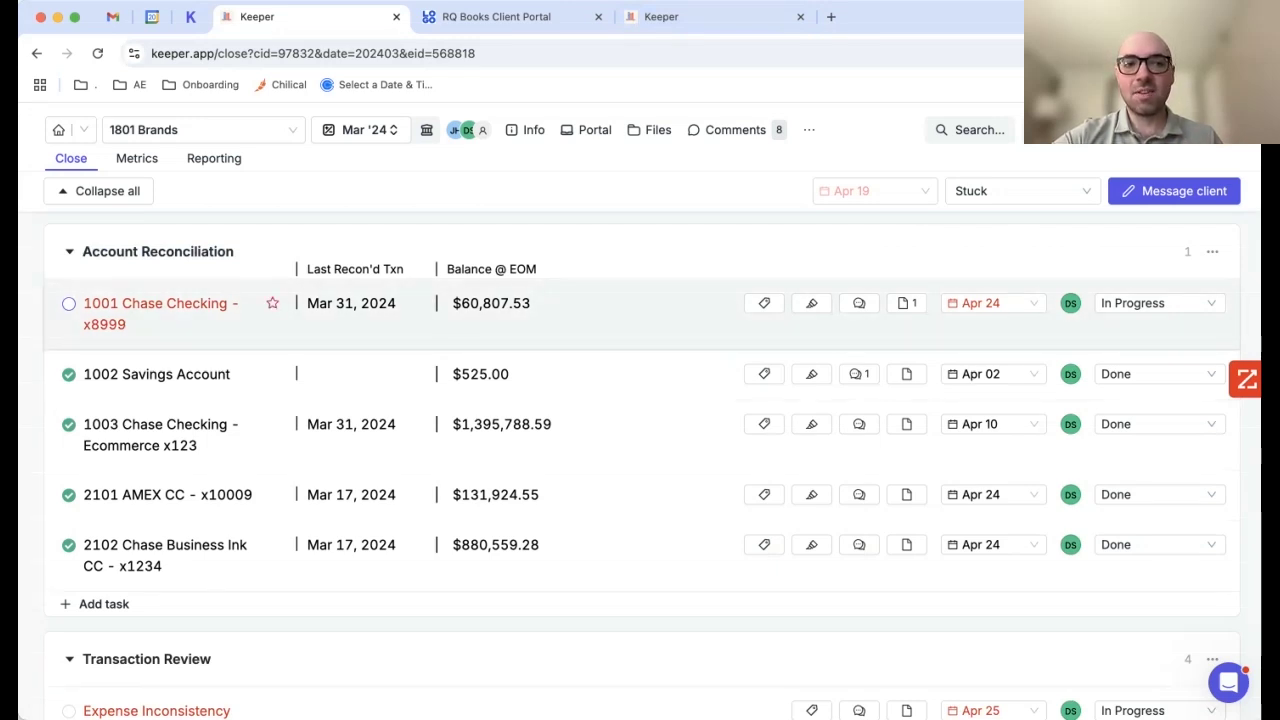
click(68, 303)
click(68, 303)
click(68, 303)
click(68, 303)
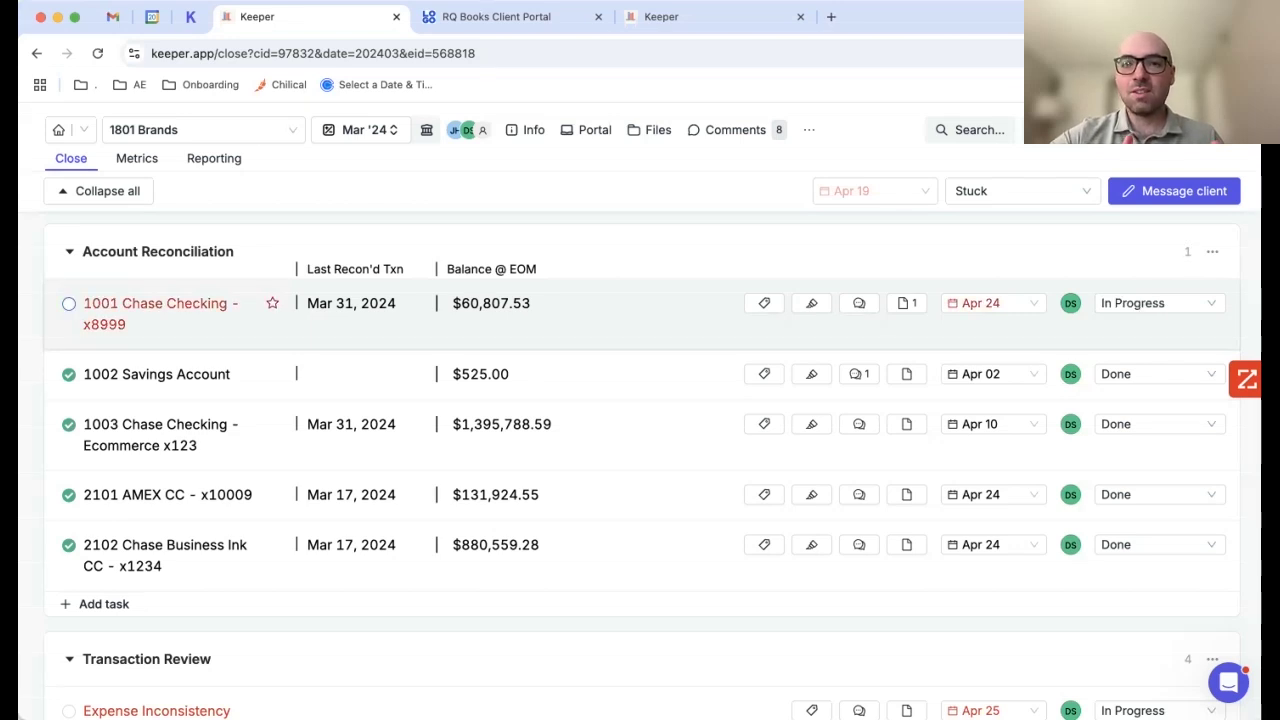
Step: Preview Chase Checking Reconciliation.pdf from the 1001 task's attachments, scroll through it, and close it
click(906, 303)
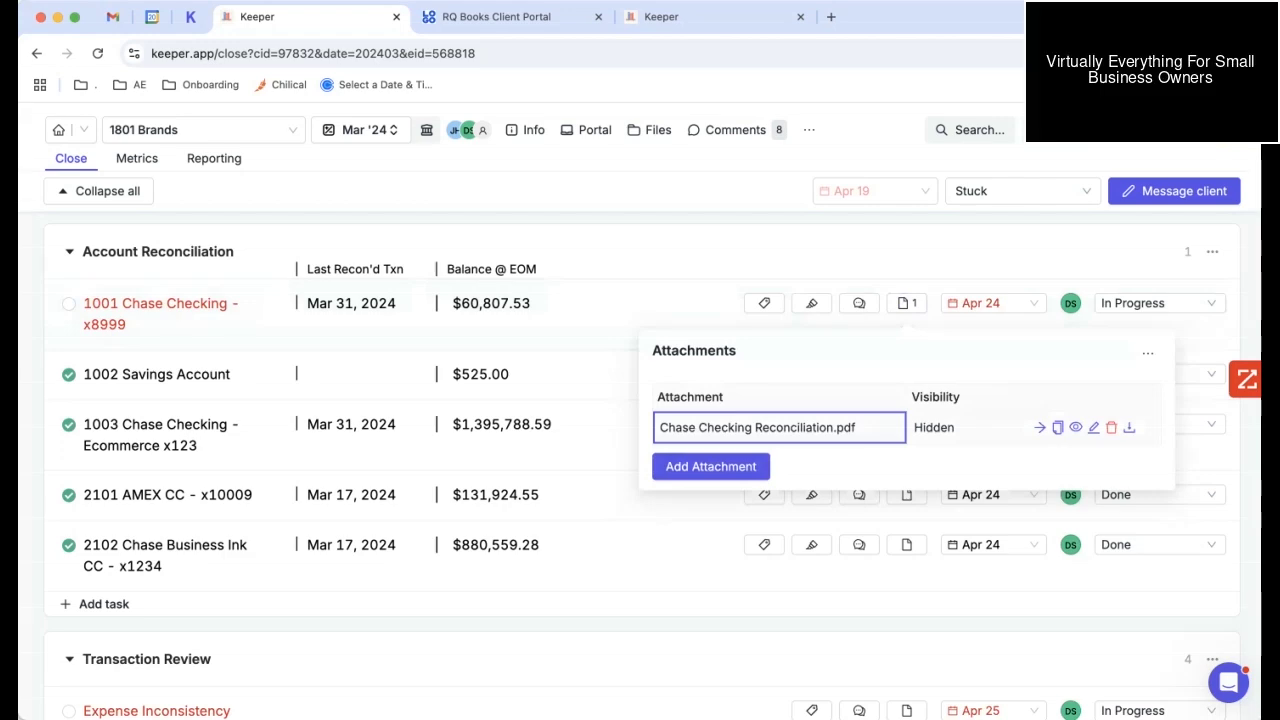
click(757, 427)
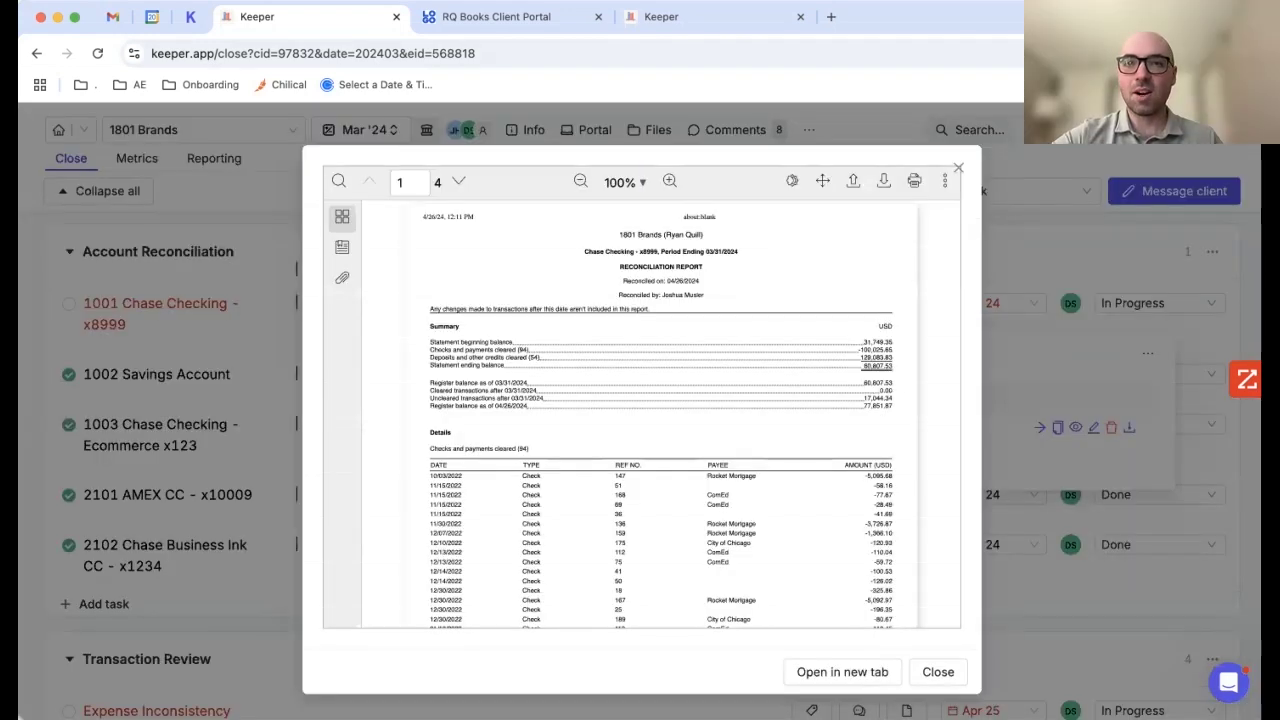
scroll(640, 414, down, 10)
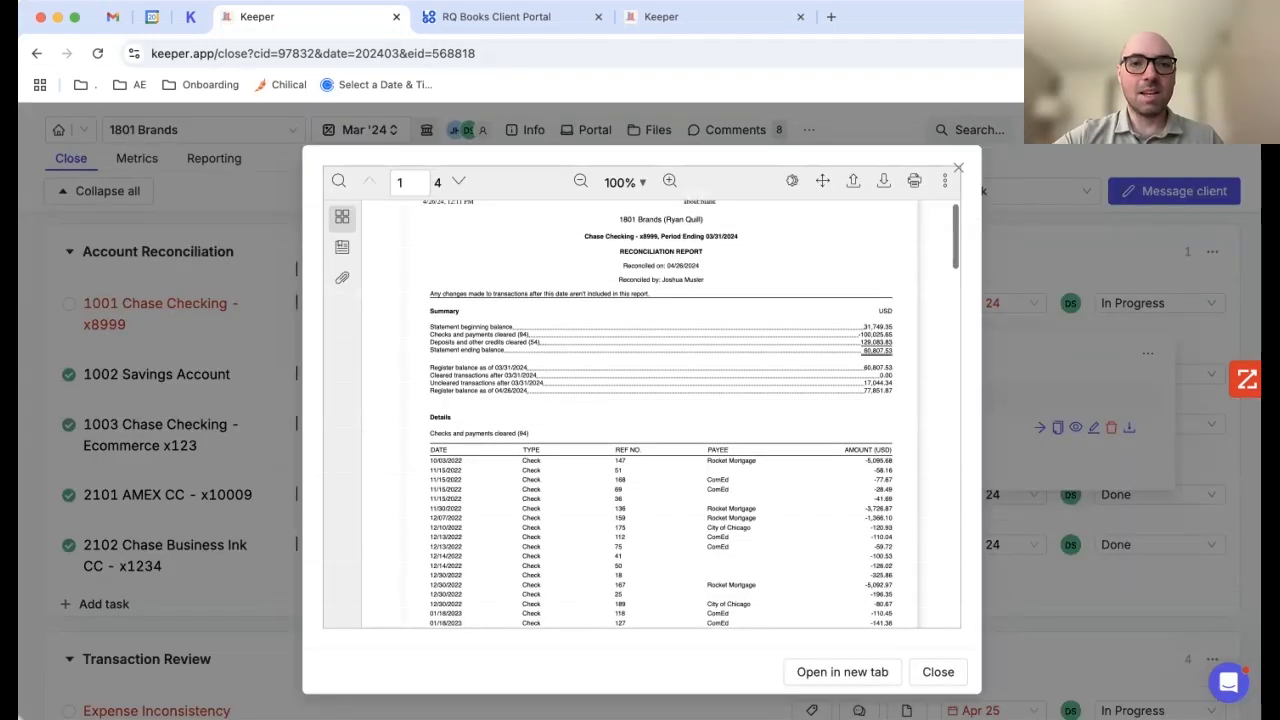
scroll(640, 414, down, 10)
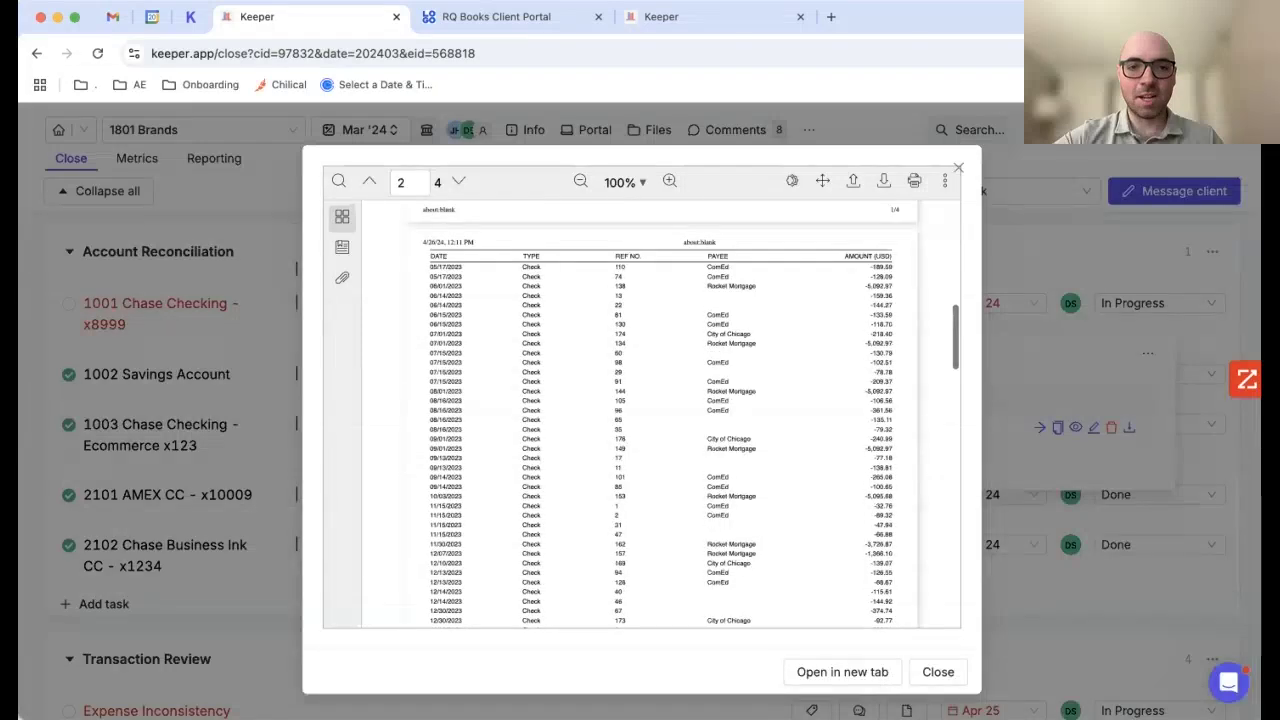
scroll(640, 414, down, 5)
scroll(640, 414, up, 10)
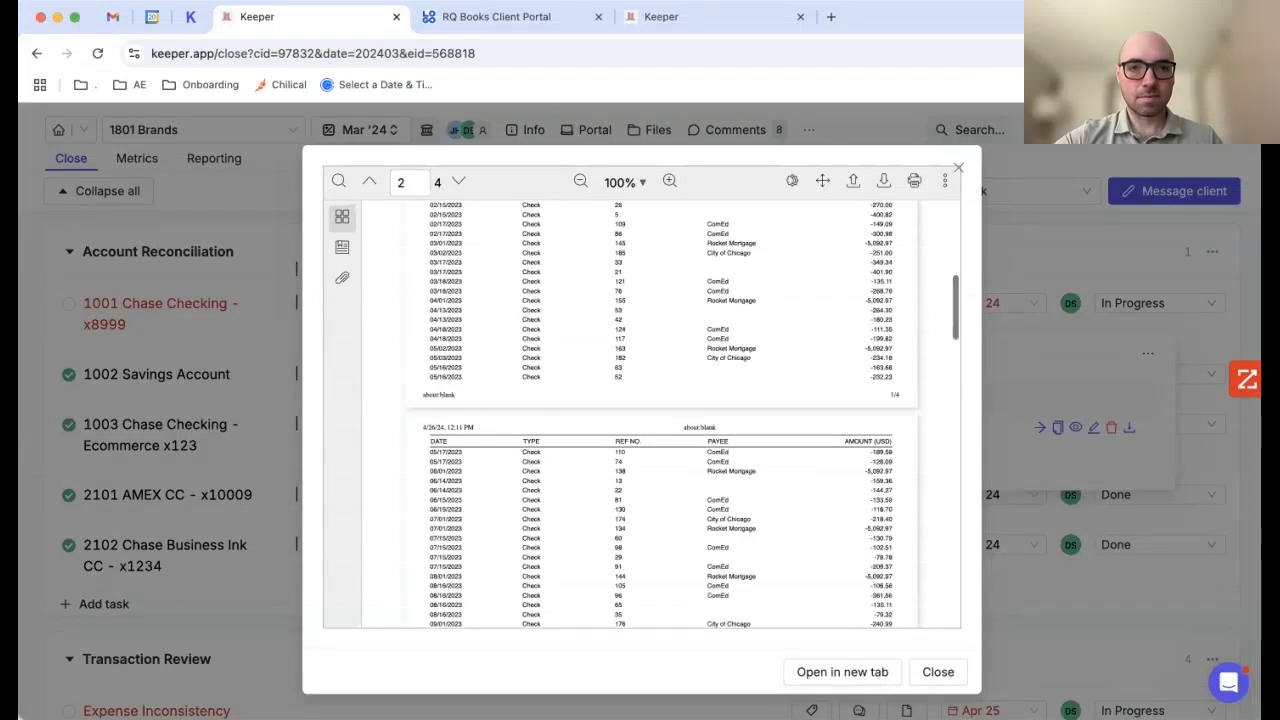
scroll(640, 414, up, 10)
key(Escape)
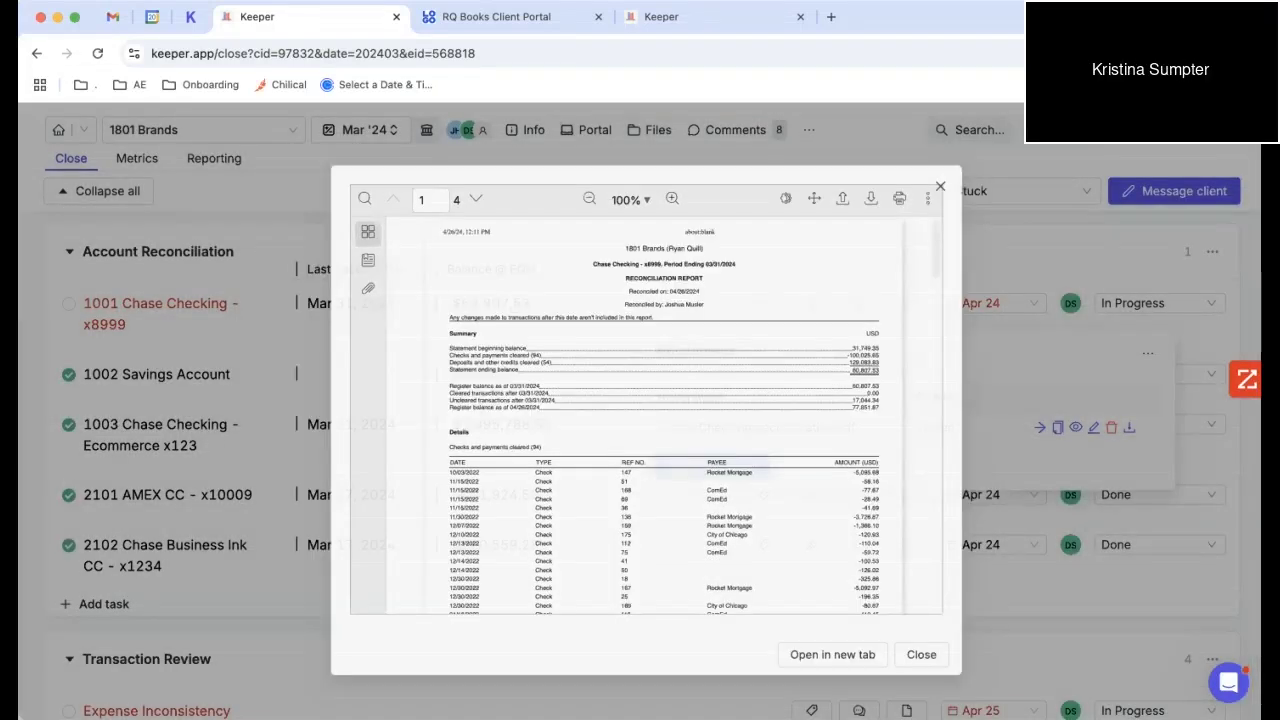
key(Escape)
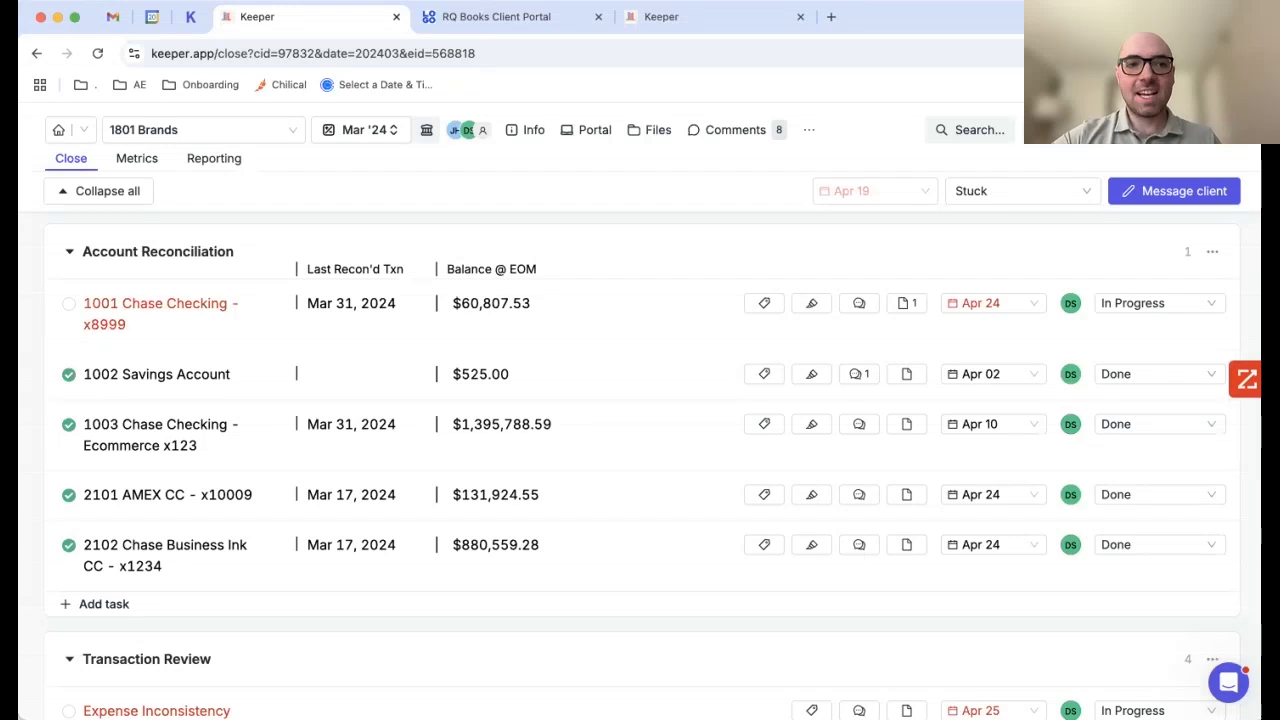
Step: Collapse Account Reconciliation, open Expense Inconsistency, and review the FACEBOOK expense's similar past transactions
click(158, 252)
scroll(200, 300, down, 1)
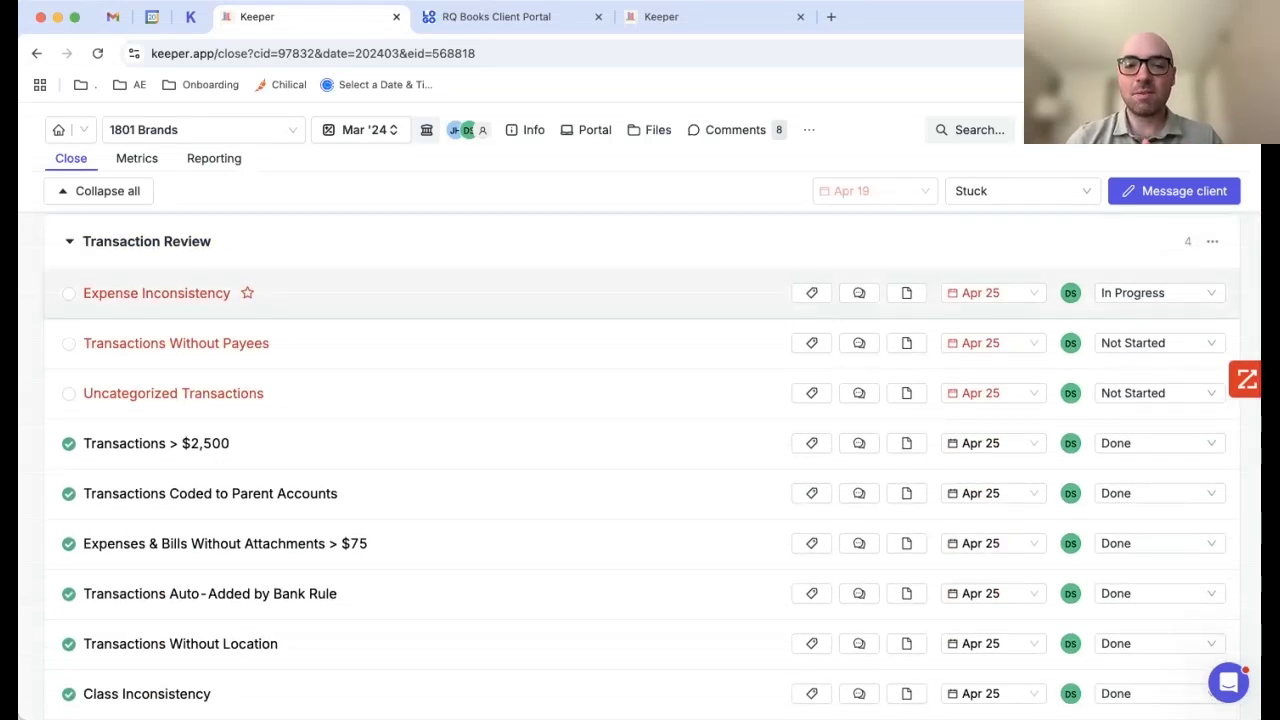
click(157, 293)
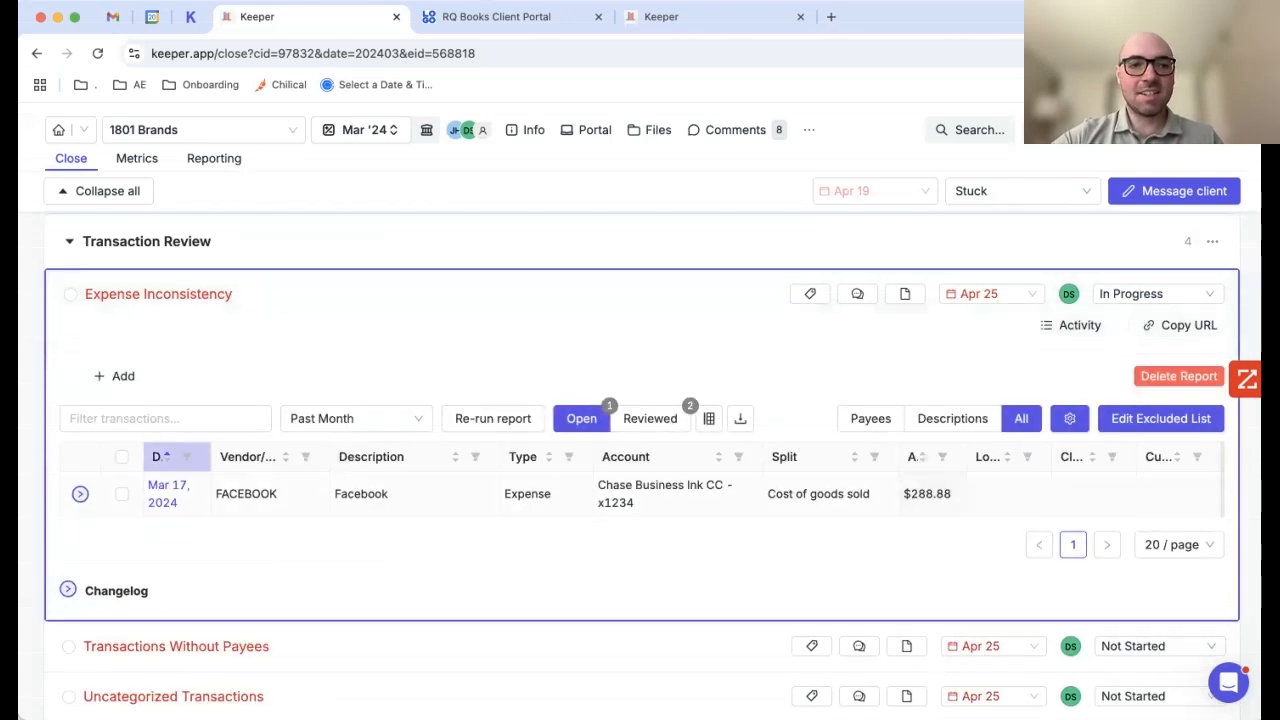
click(80, 494)
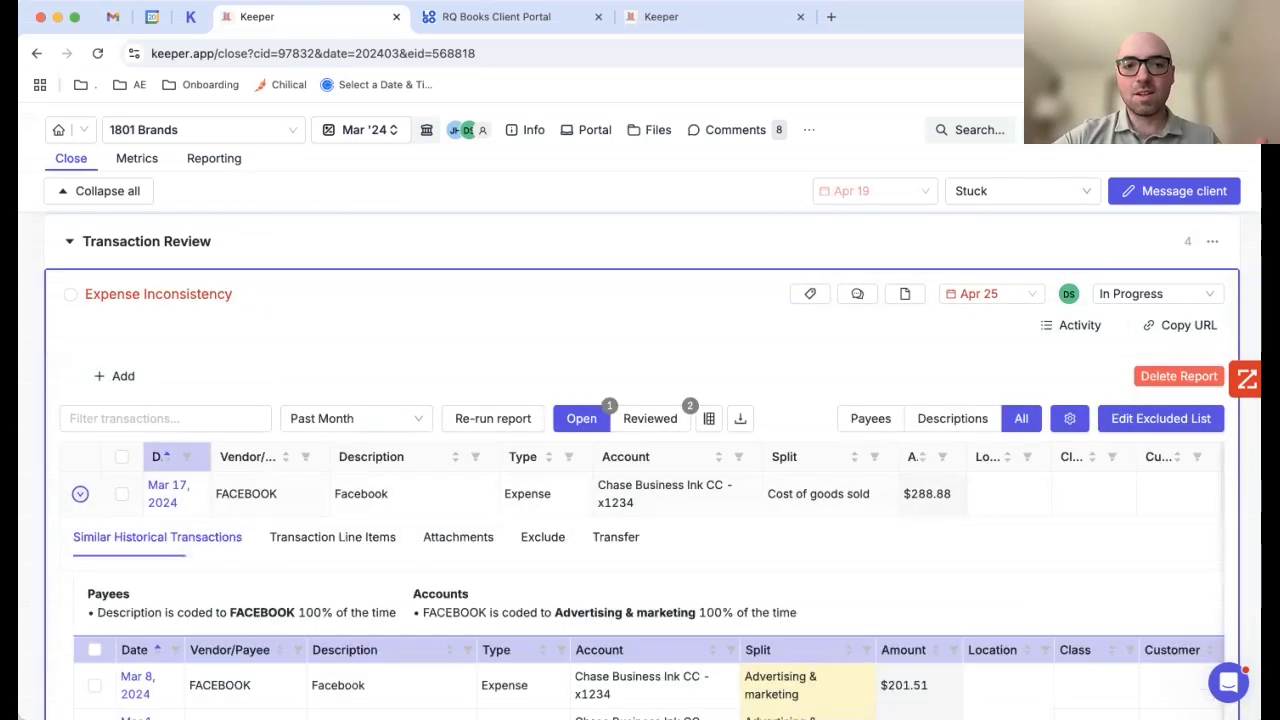
scroll(640, 500, down, 1)
scroll(640, 450, down, 1)
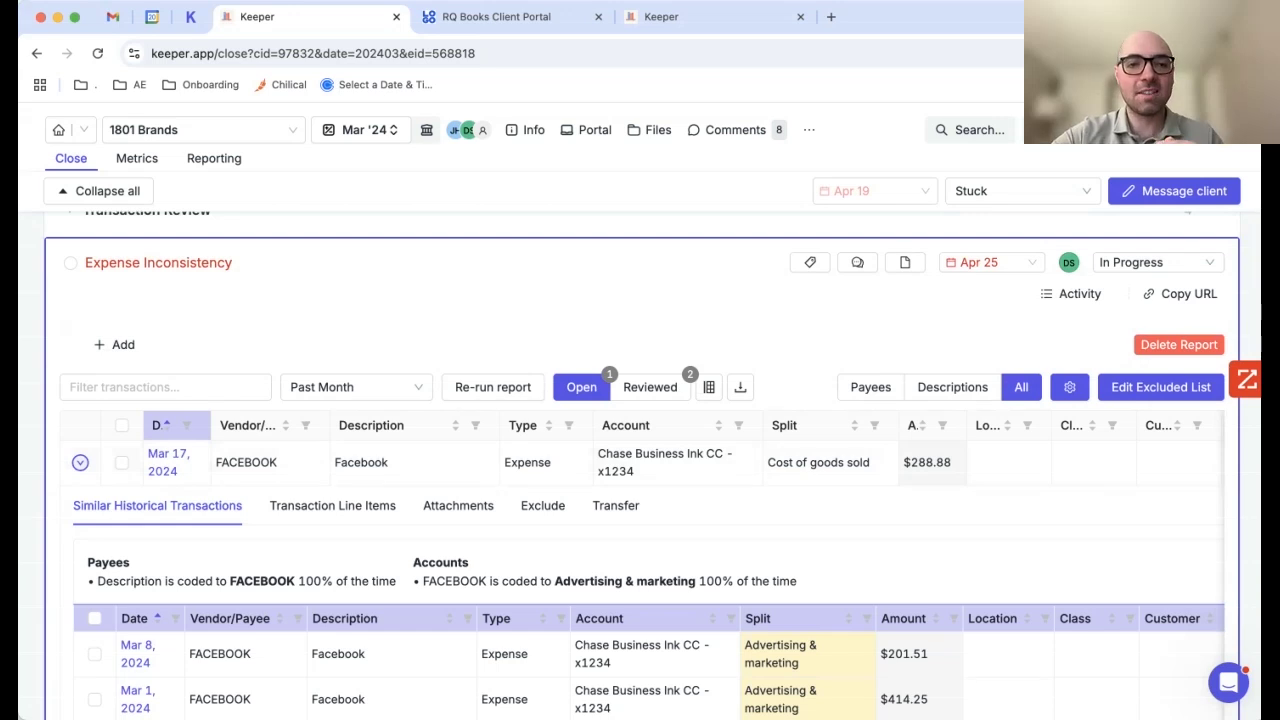
scroll(652, 450, down, 1)
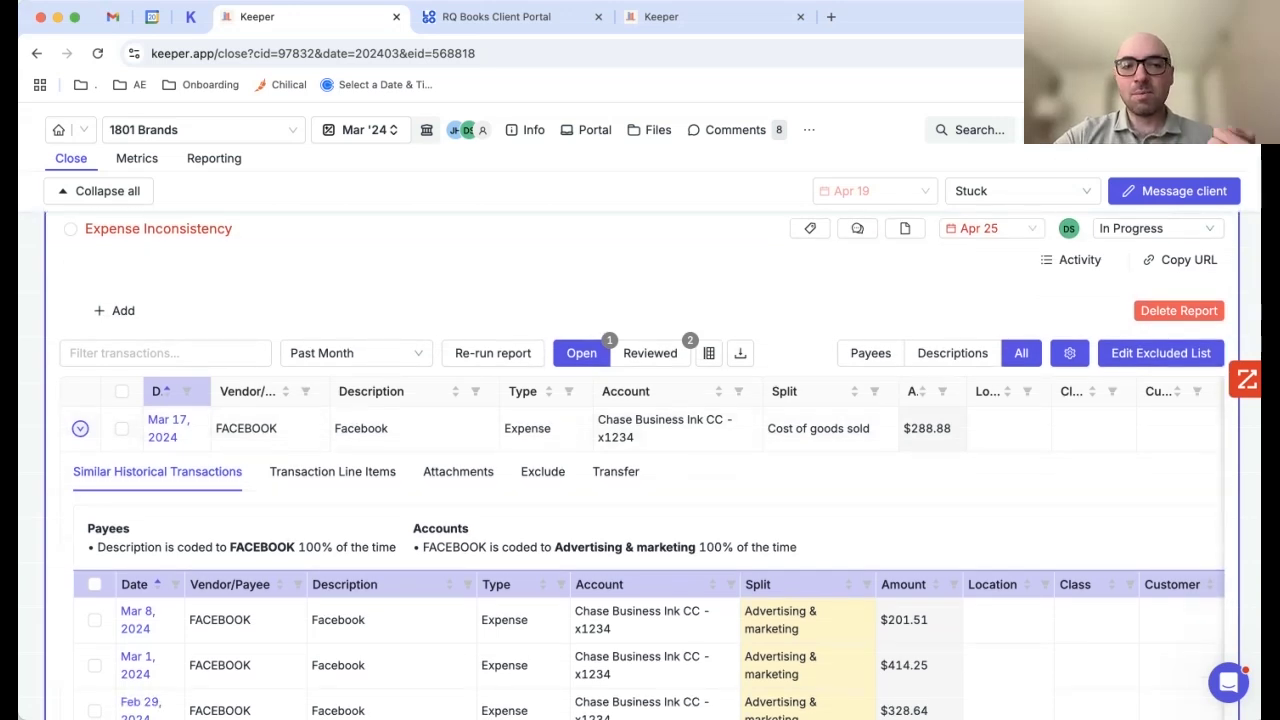
drag(422, 547, 770, 547)
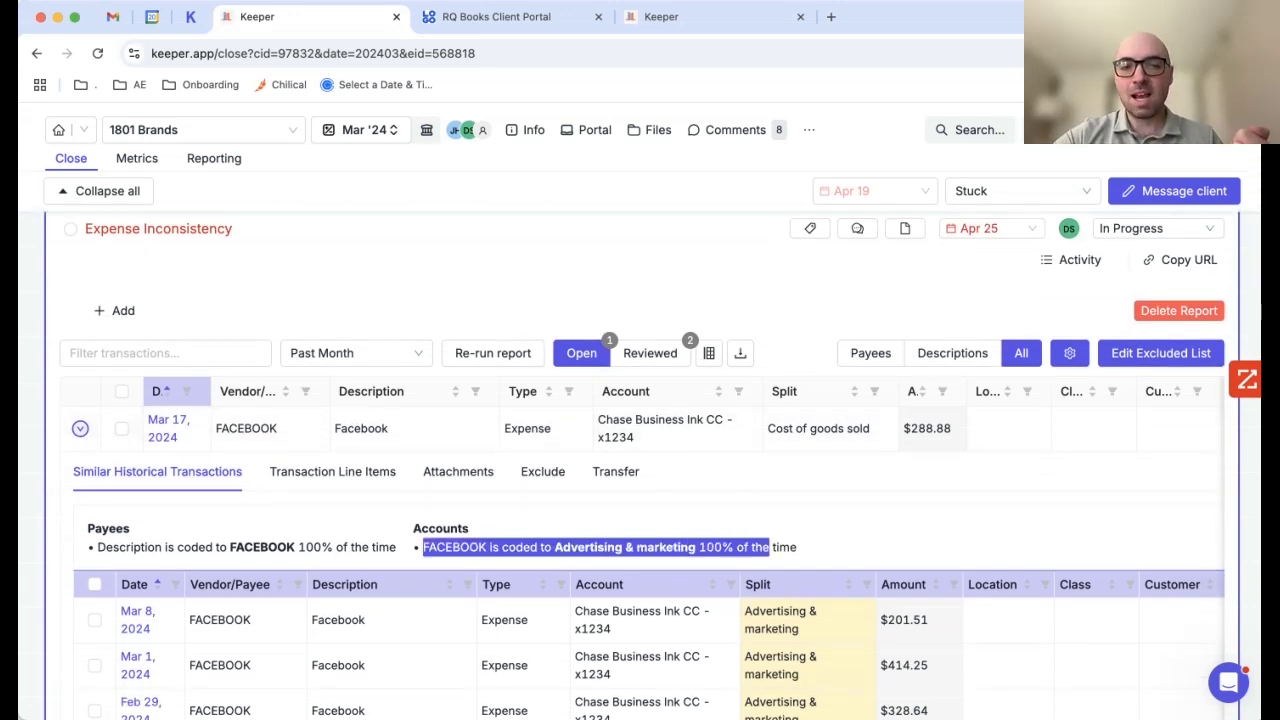
click(770, 547)
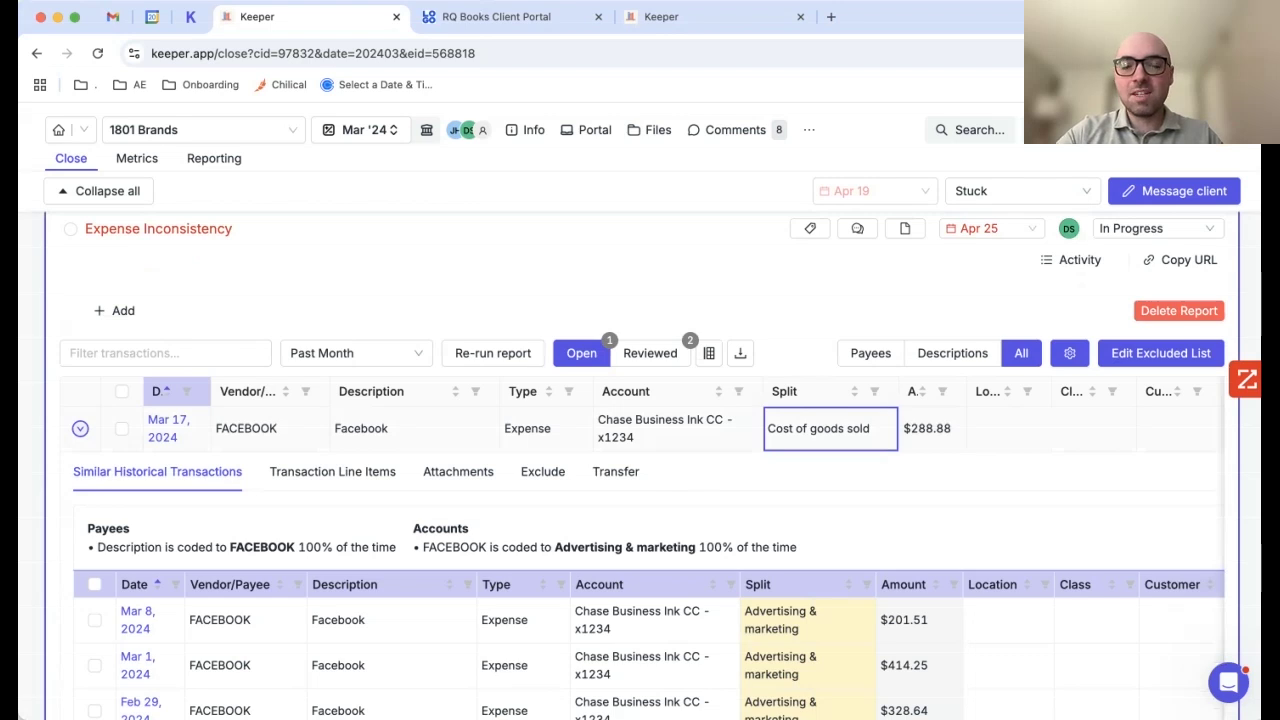
Step: Change the FACEBOOK split account to Advertising & marketing, then back to Cost of goods sold
key(Return)
text(adv)
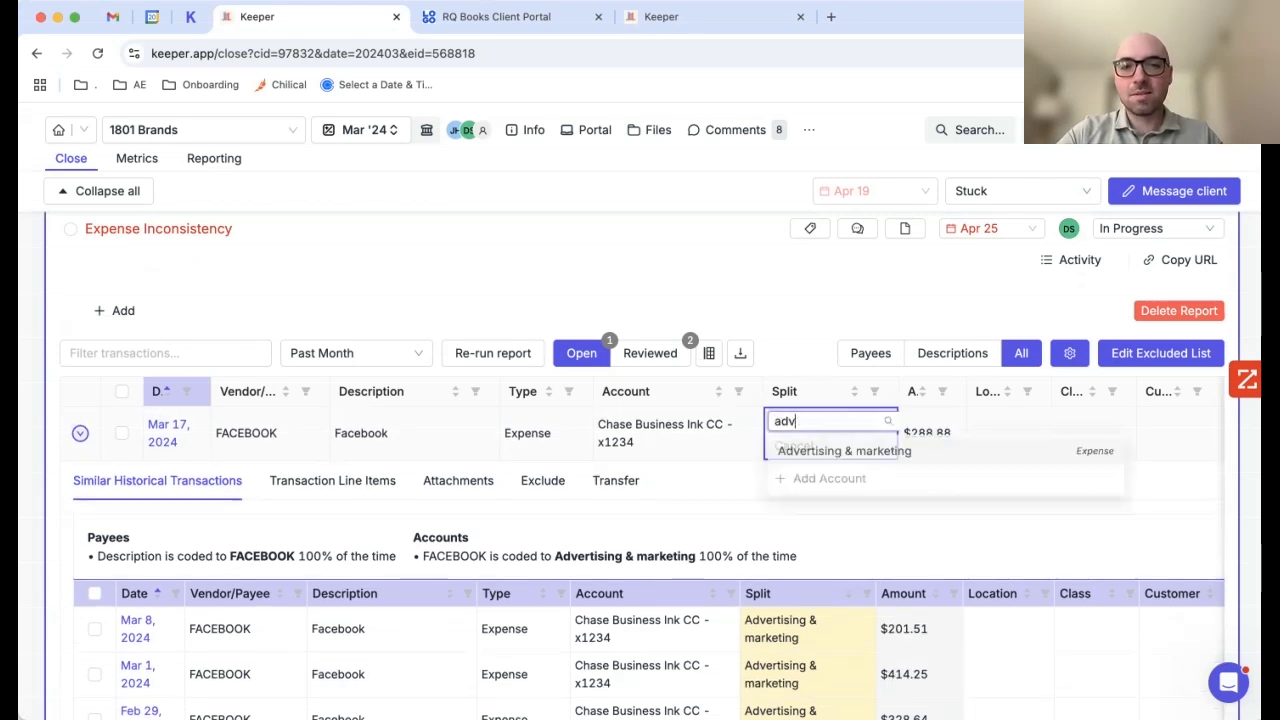
key(Return)
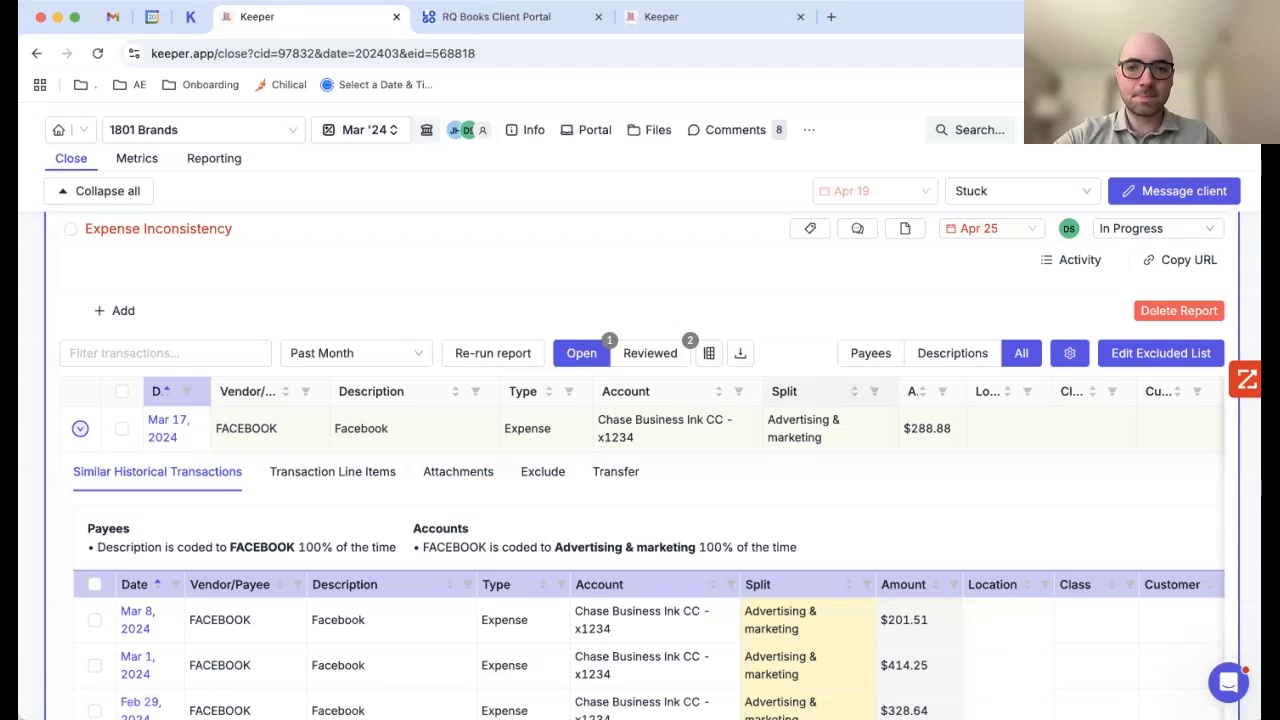
click(803, 428)
text(cost)
key(Return)
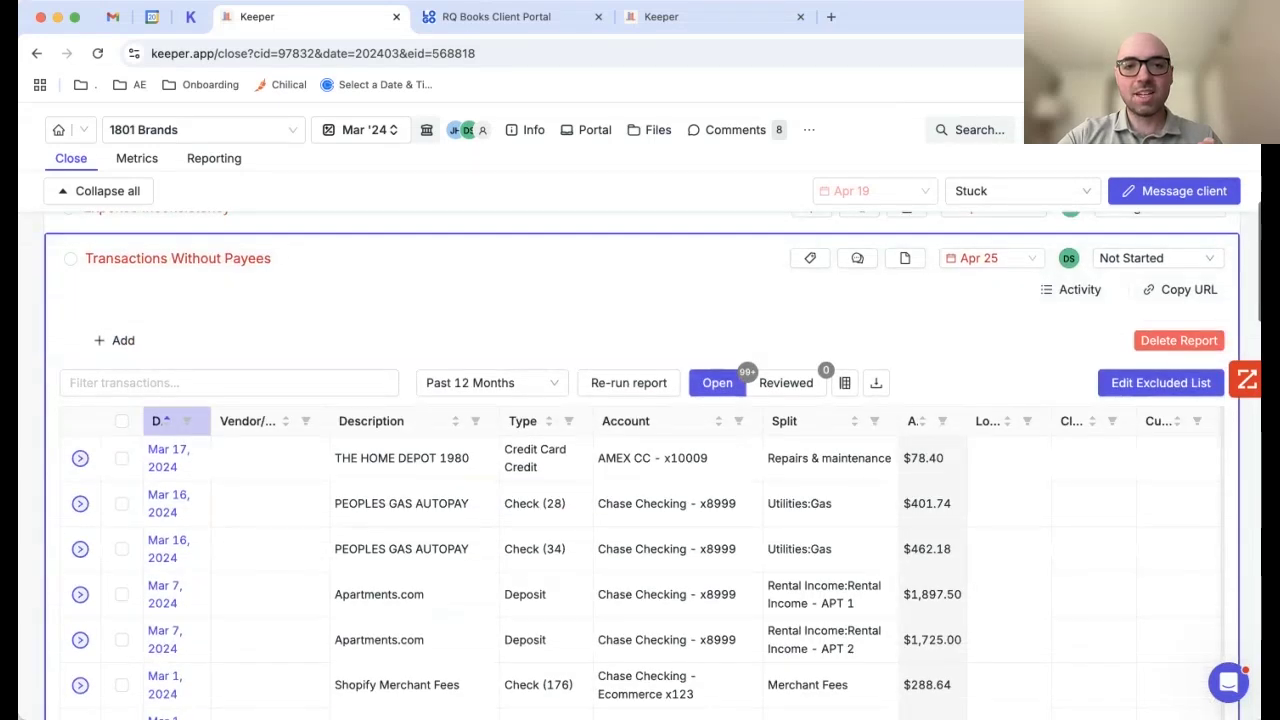
Step: Sort the payee-less transactions by description and select the four A Simple Model rows
click(371, 421)
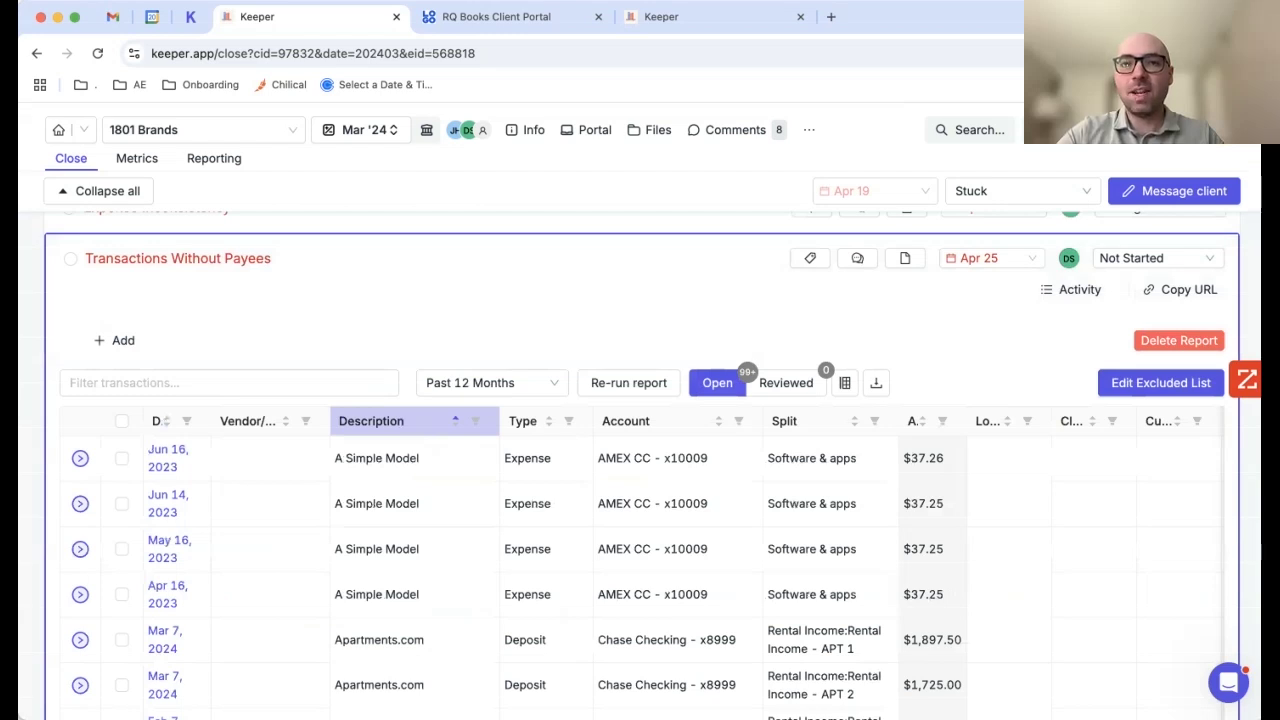
scroll(653, 456, down, 1)
scroll(640, 456, down, 1)
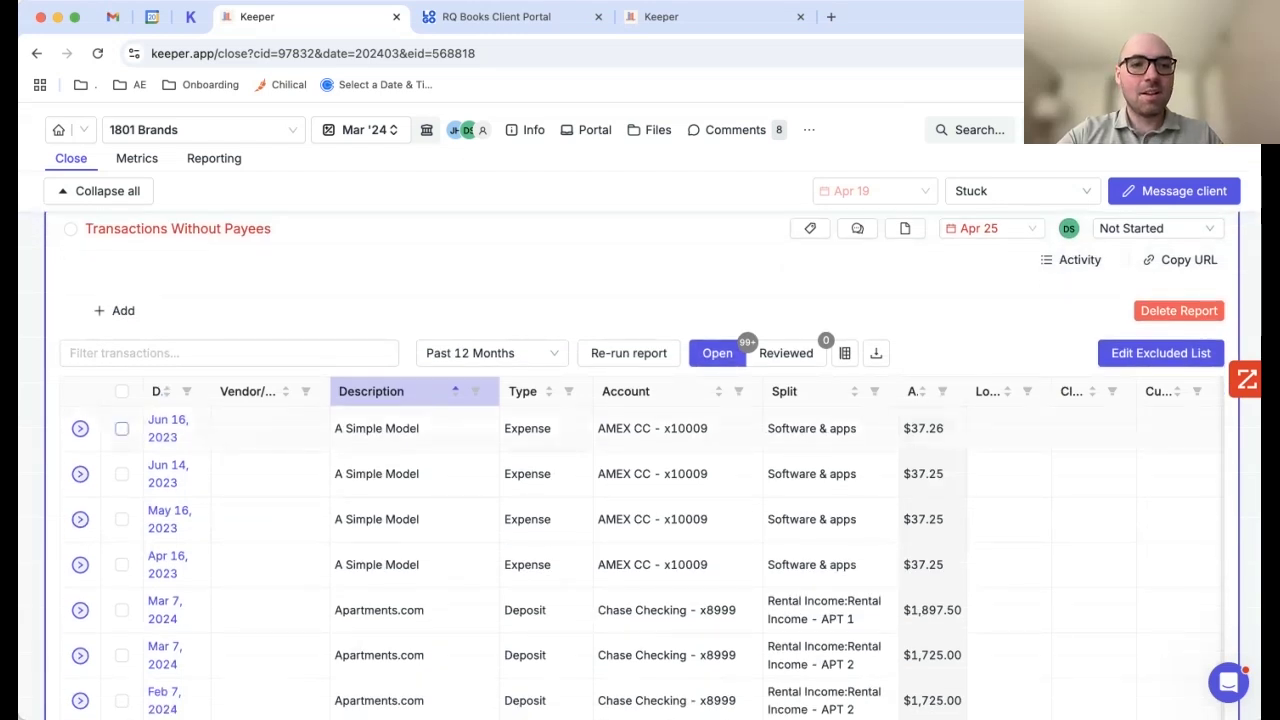
click(121, 428)
shift+click(121, 564)
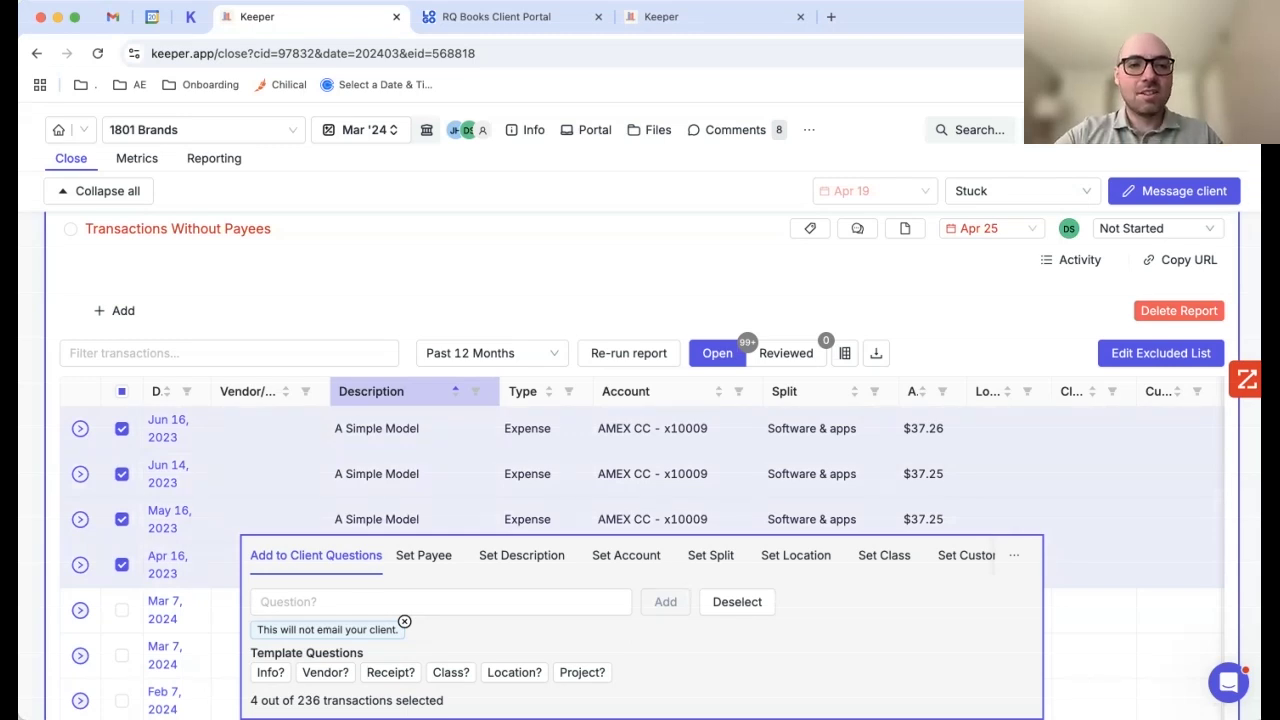
Step: Begin setting a new payee 'A Simple Model' on them, close the form, and open Uncategorized Transactions
click(270, 428)
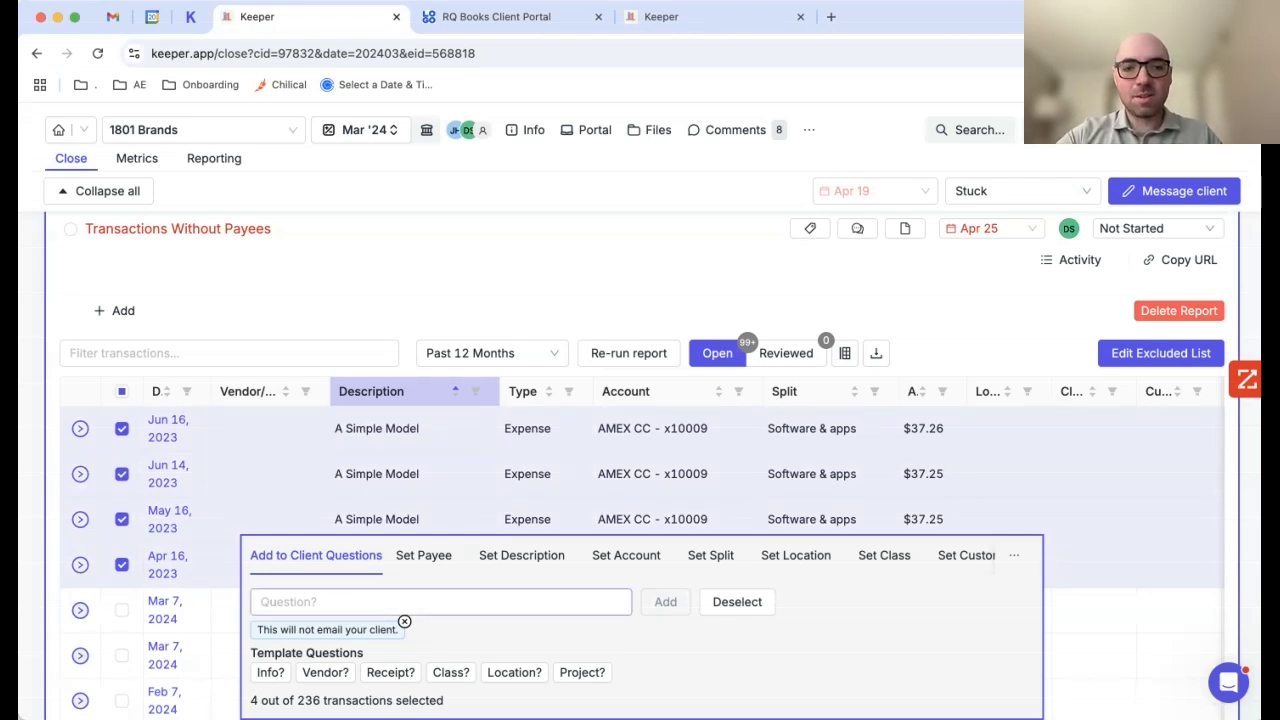
click(423, 555)
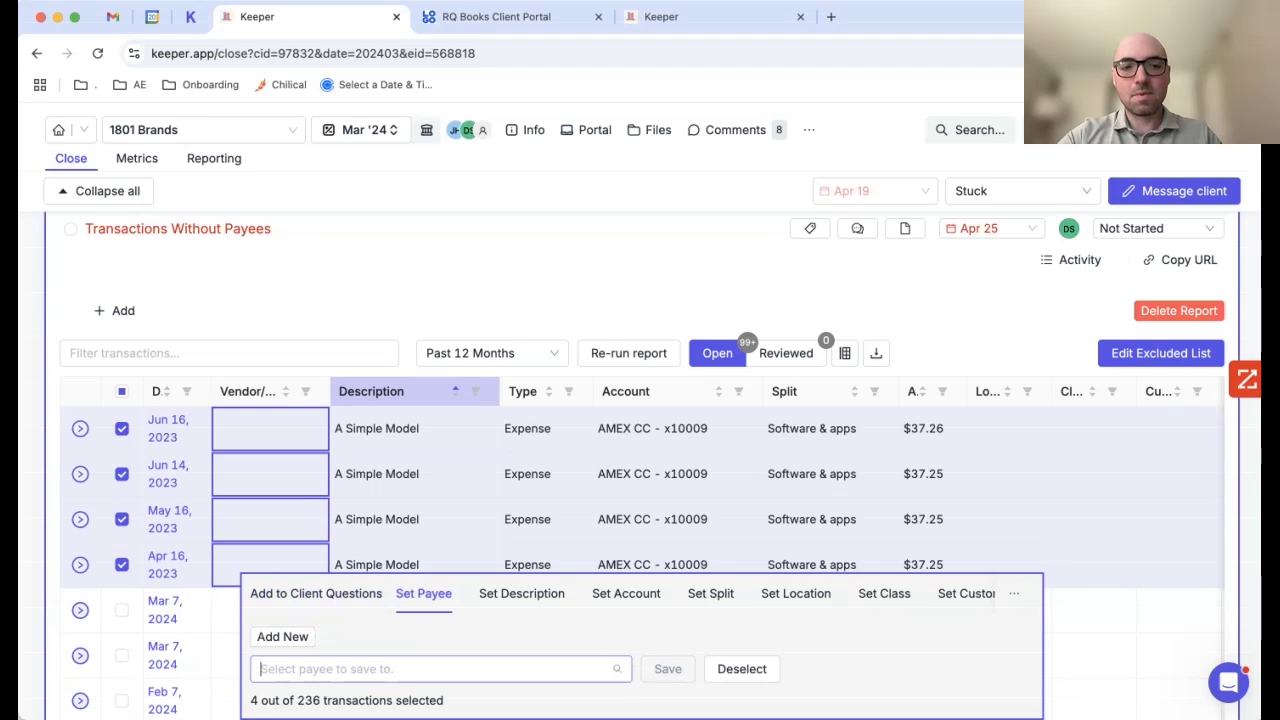
text(A Simple Model)
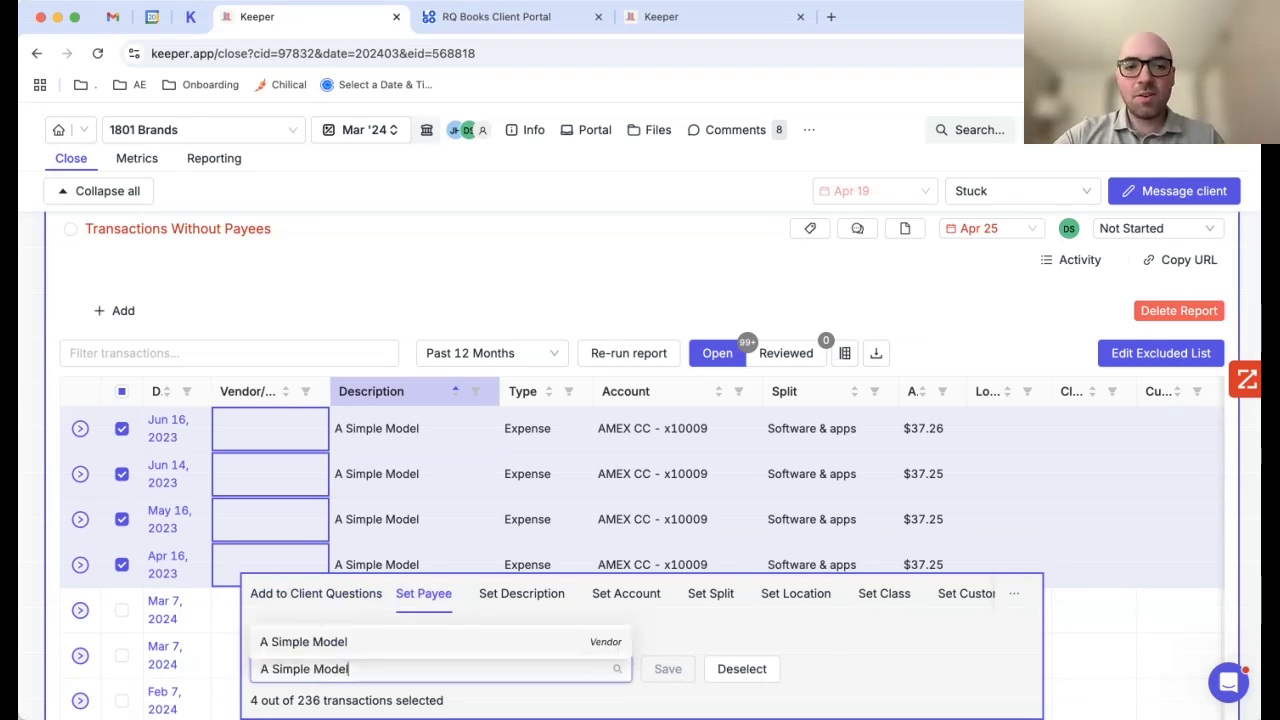
click(283, 637)
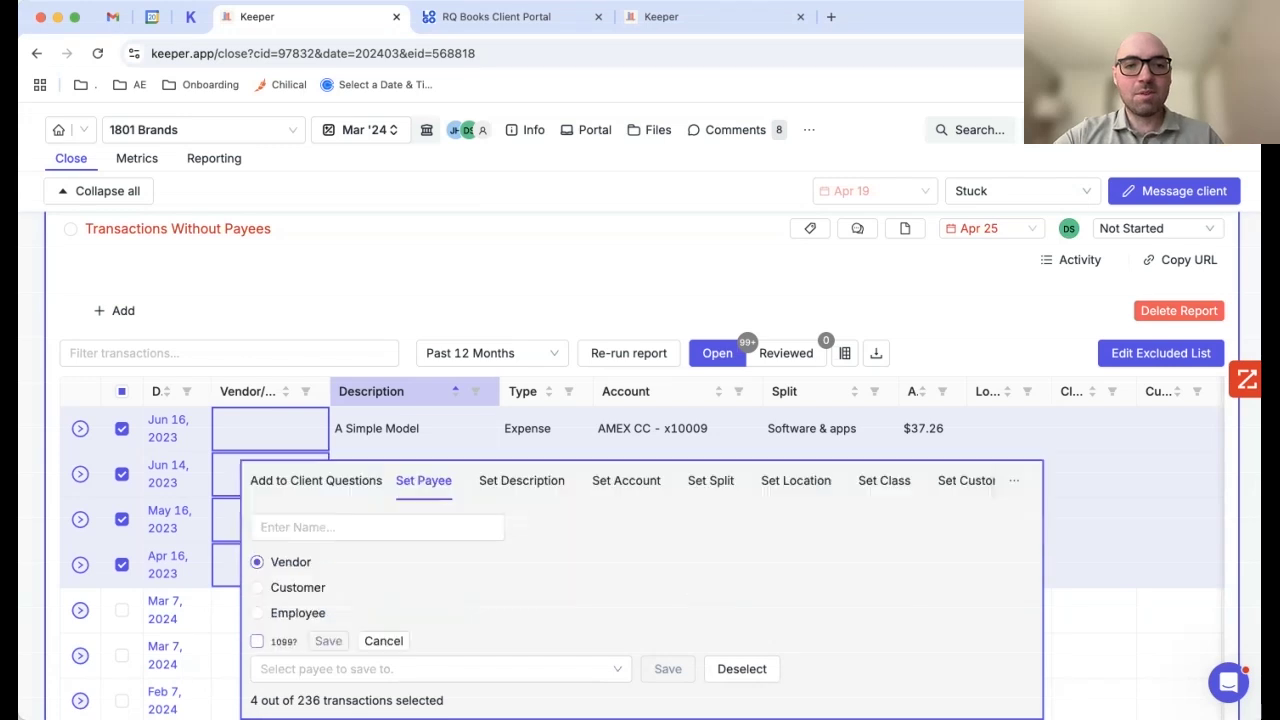
text(A Simple Model)
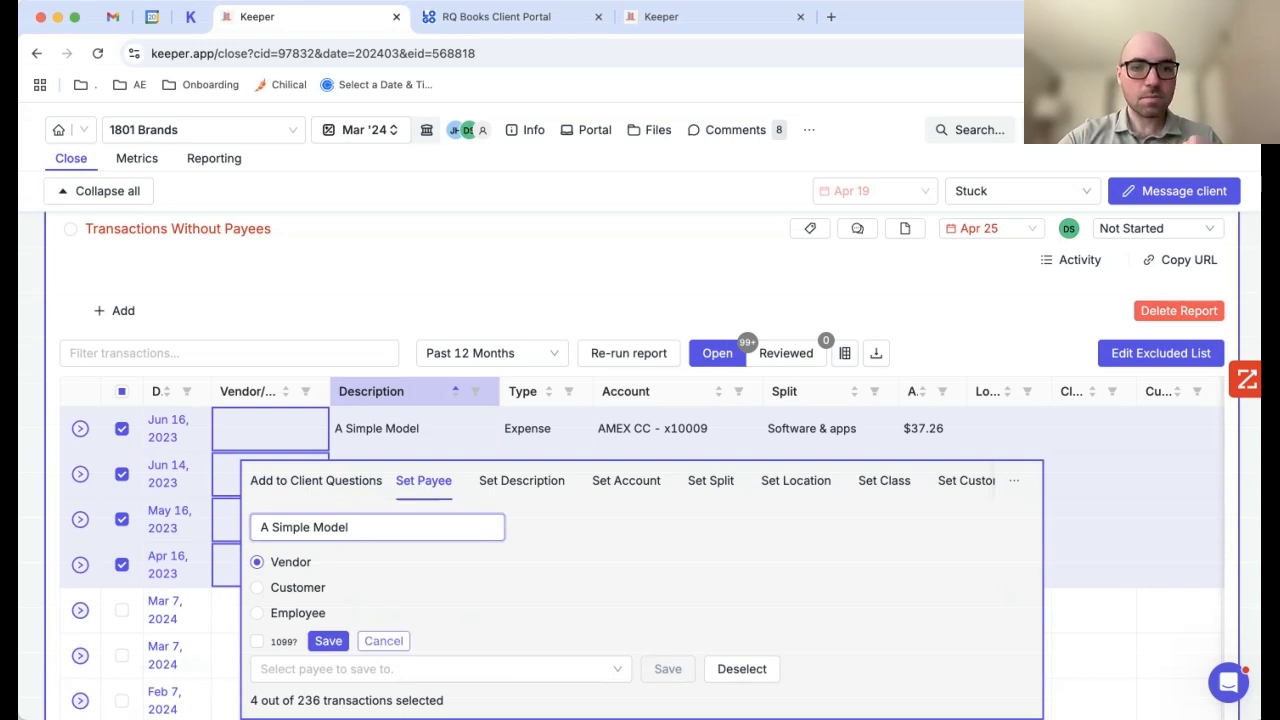
click(383, 640)
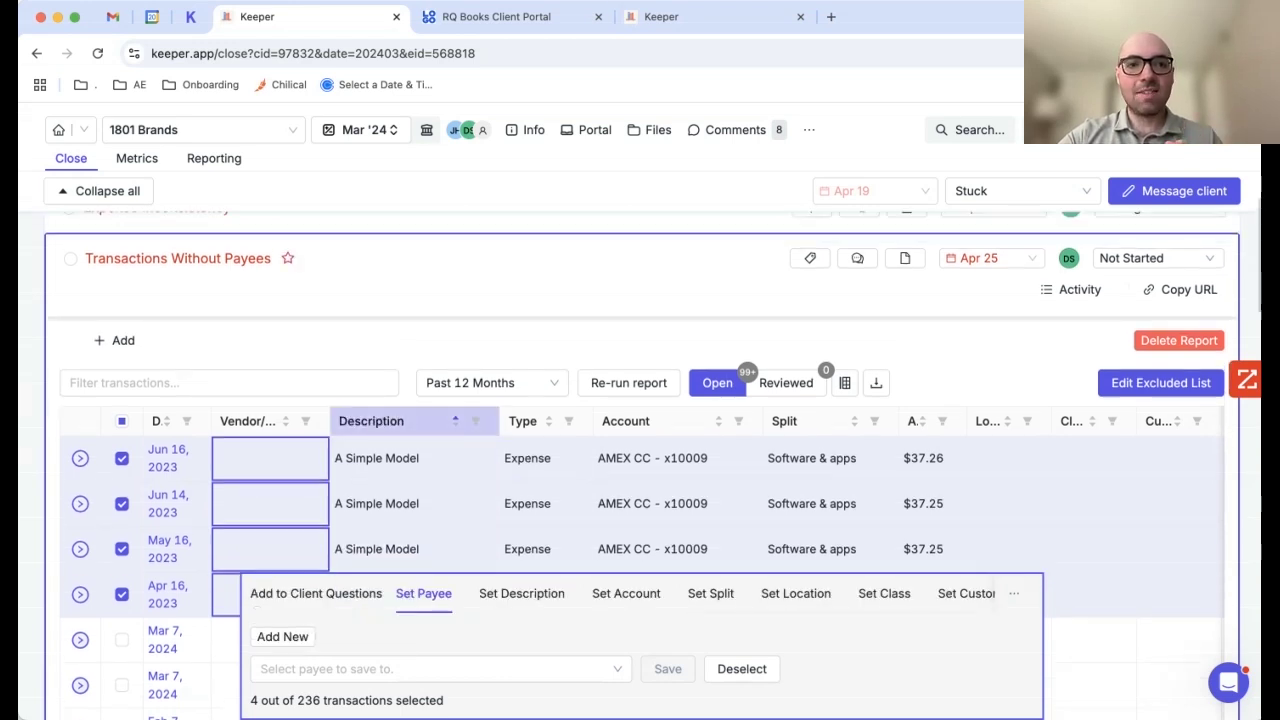
click(340, 259)
click(340, 307)
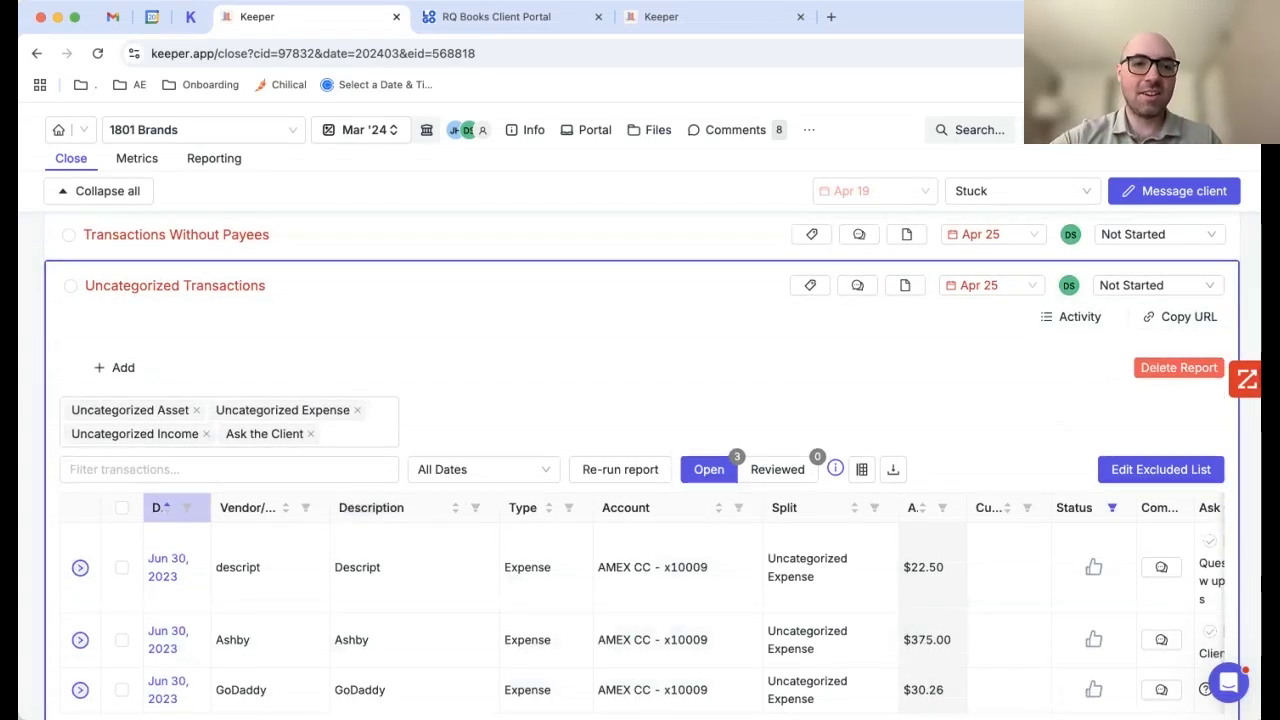
Step: Add the 'What is this for?' question on the $30.26 GoDaddy expense to the client portal, then begin an email draft
click(355, 433)
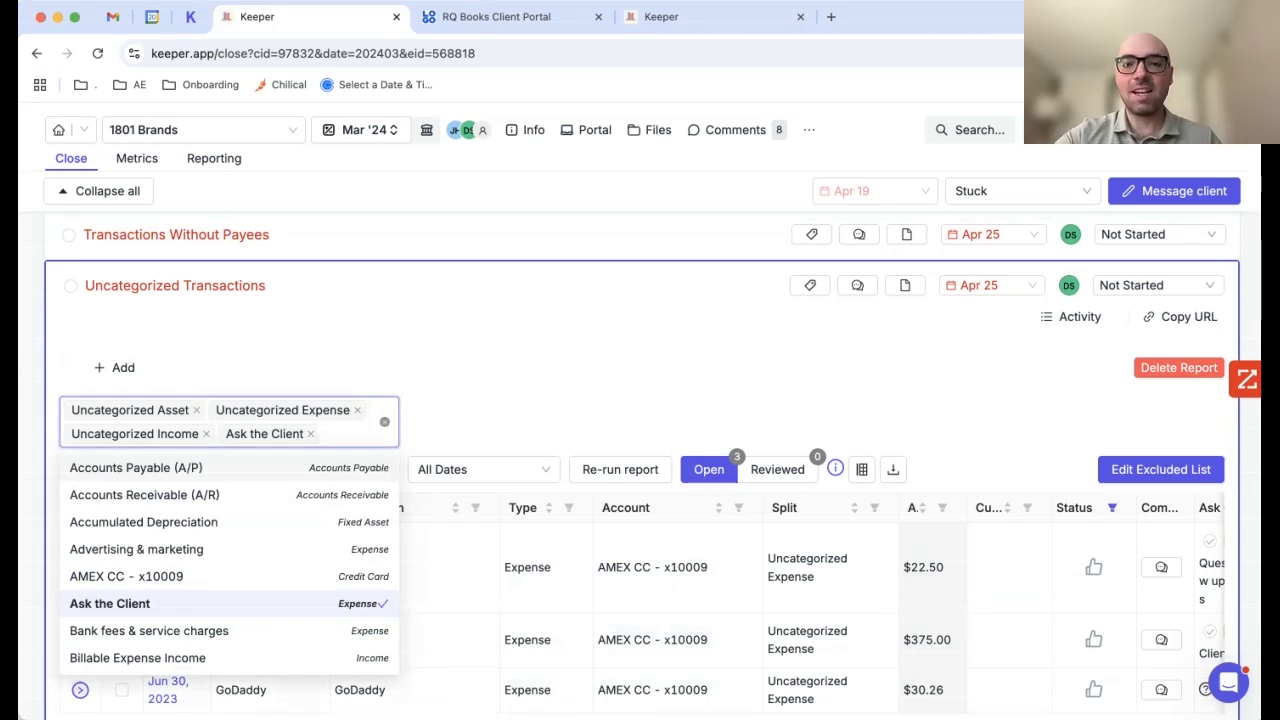
key(Escape)
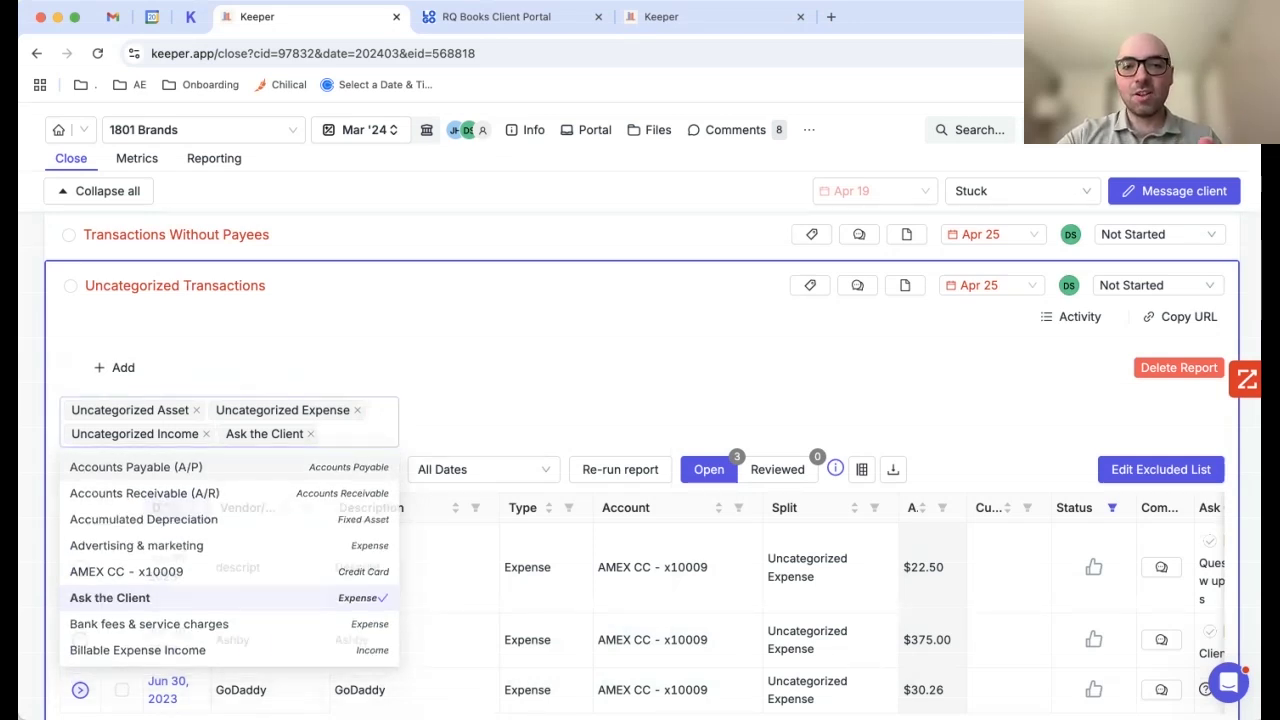
scroll(650, 465, down, 1)
scroll(640, 560, right, 3)
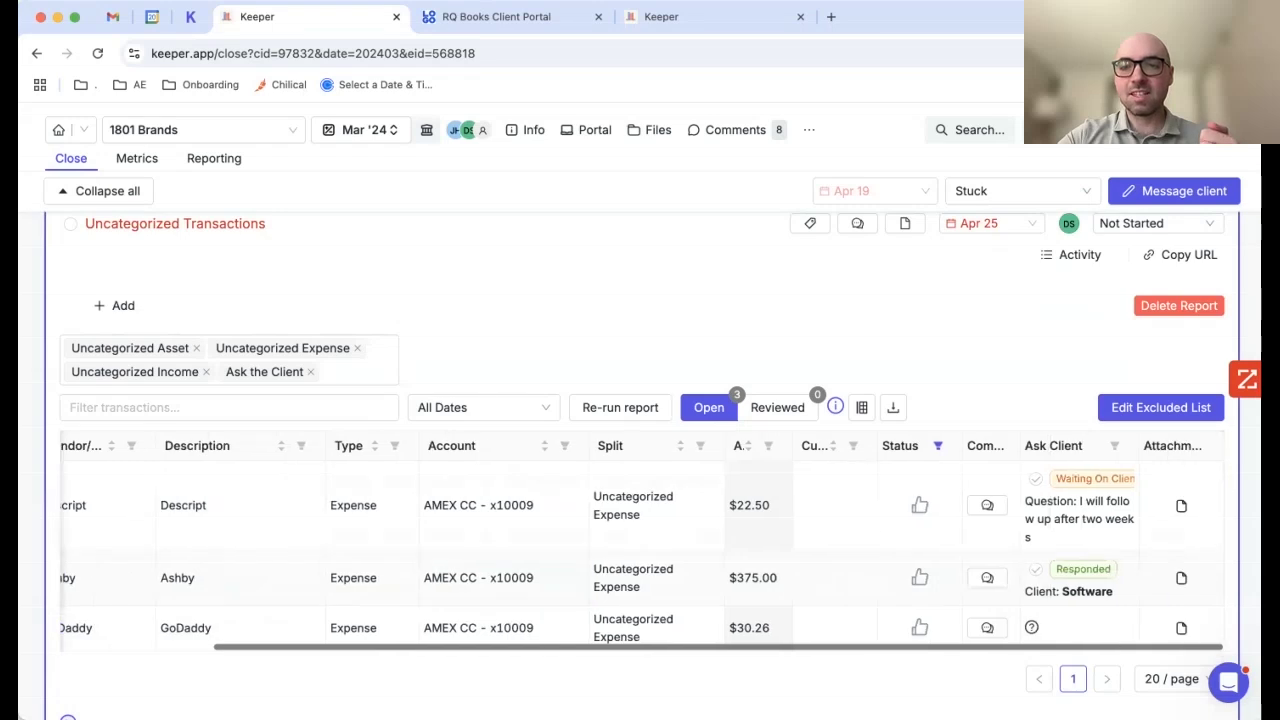
click(1031, 627)
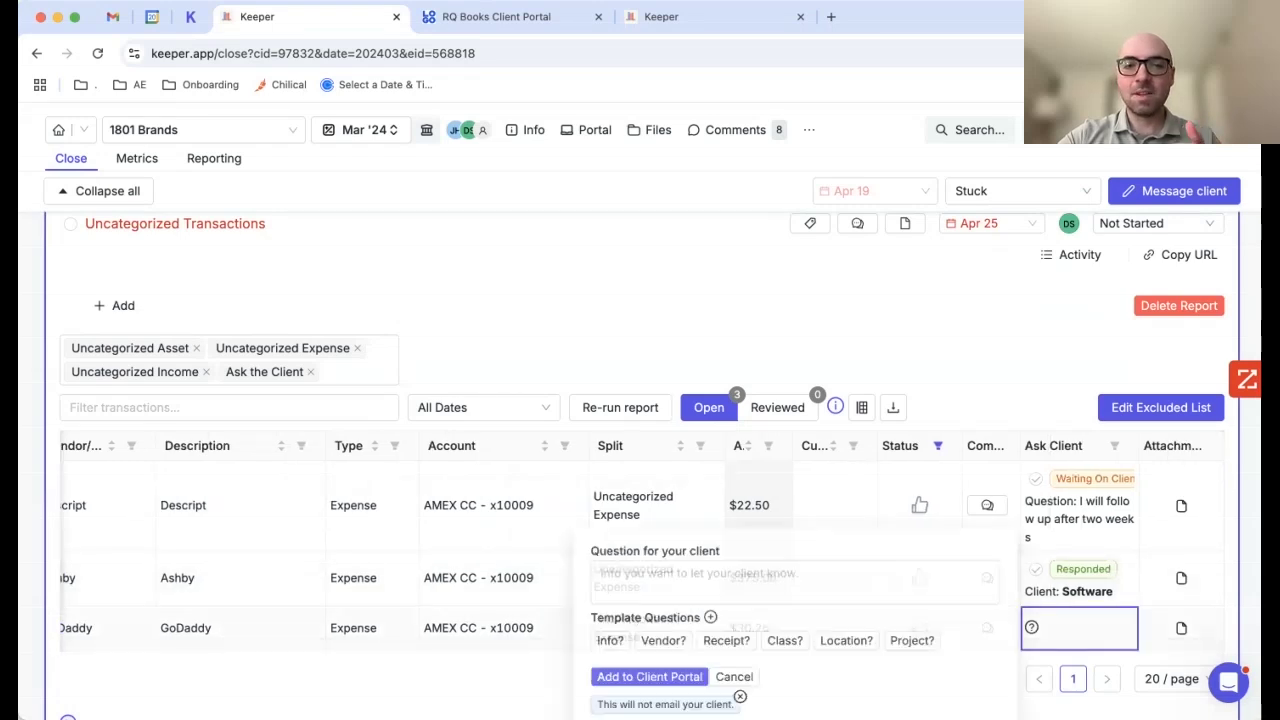
click(597, 640)
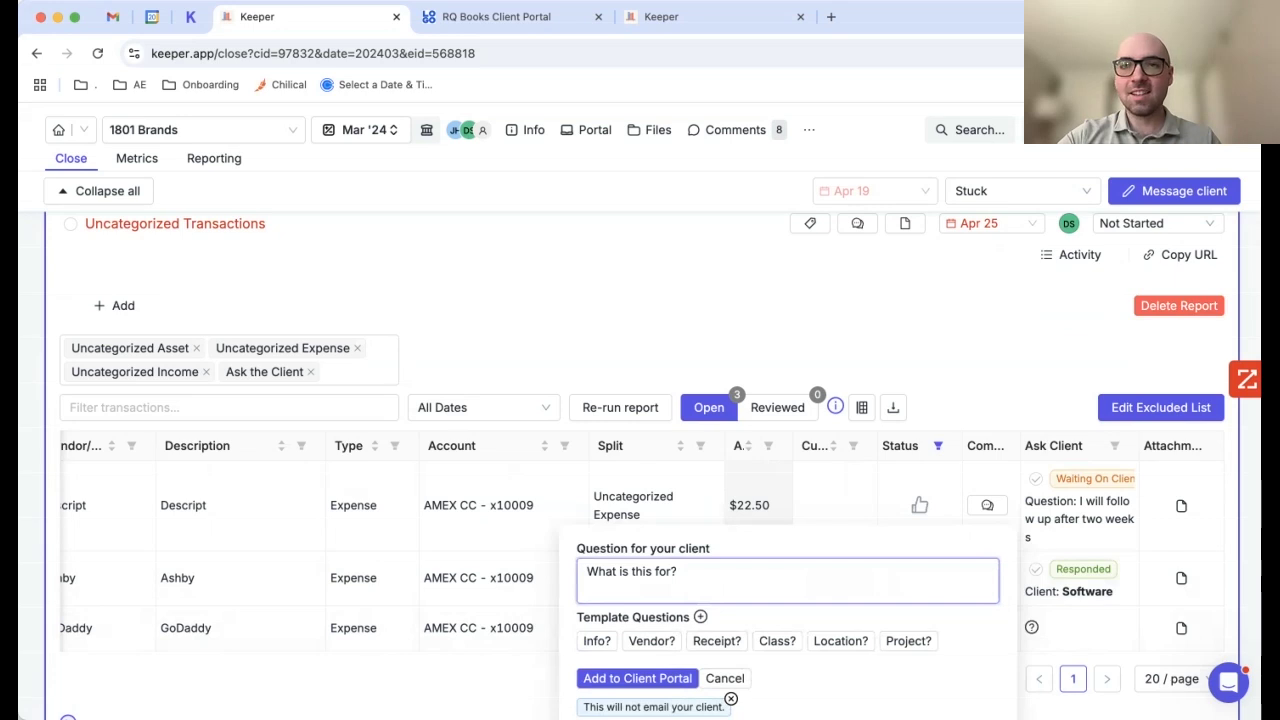
click(637, 678)
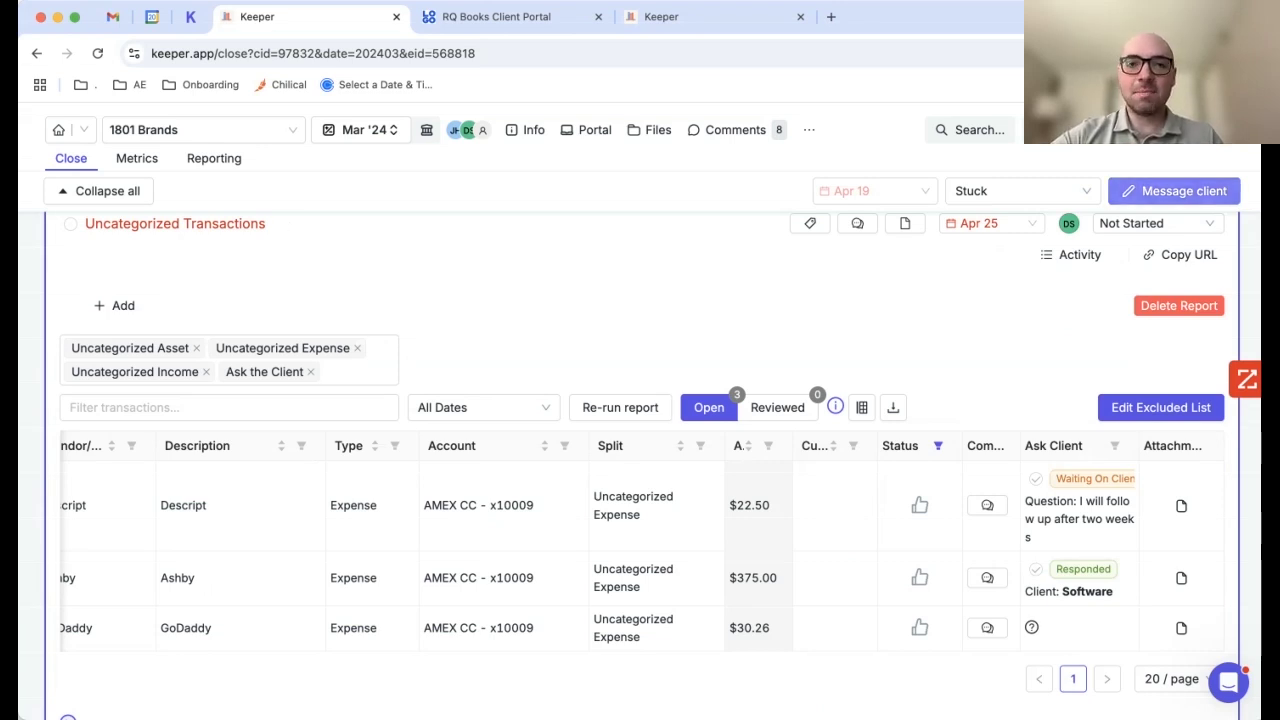
click(1174, 190)
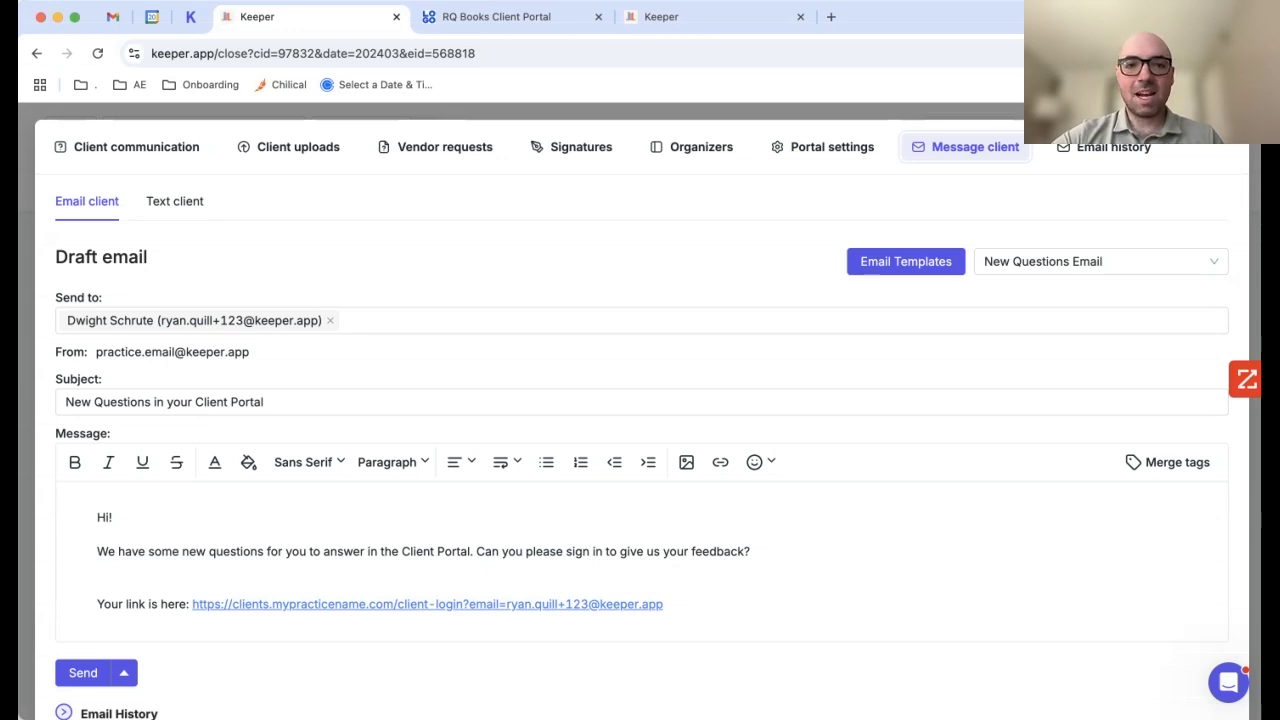
Step: Switch to the RQ Books Client Portal tab and scroll to the top of its Dashboard
mouse_move(436, 604)
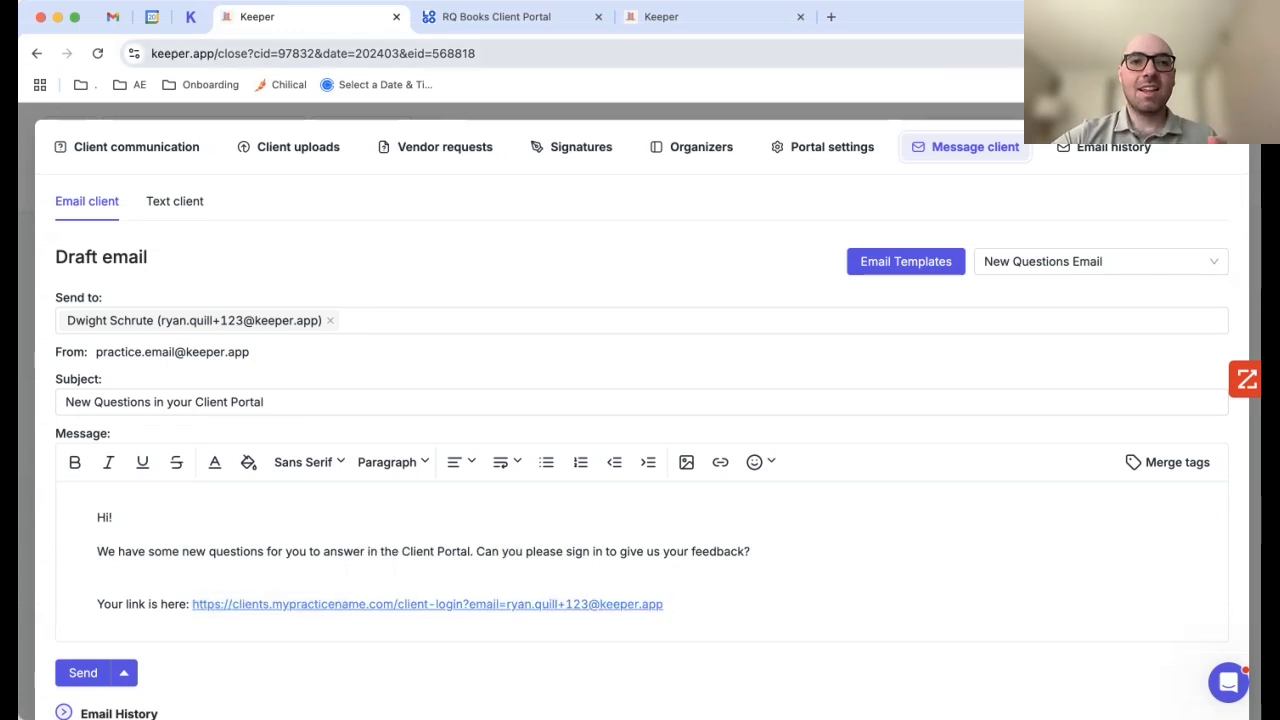
key(ctrl+Tab)
scroll(640, 400, up, 5)
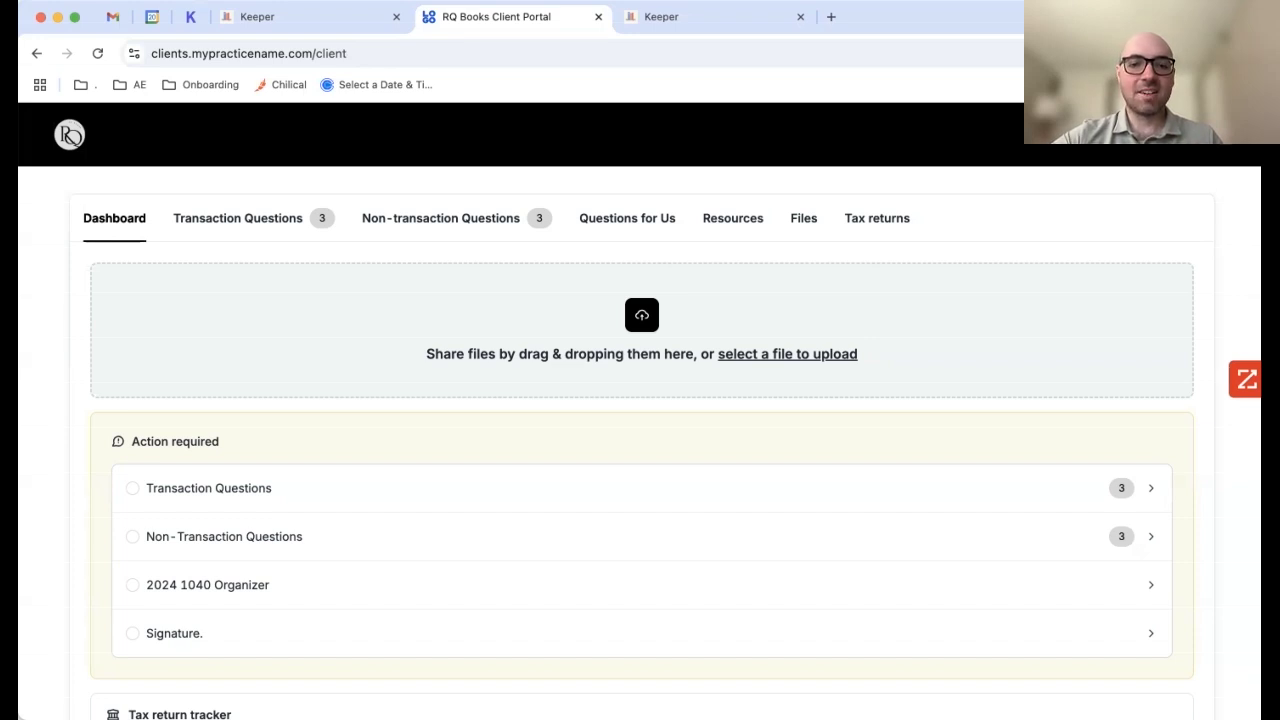
Step: Check the portal address, then open the client's Transaction Questions list
double_click(244, 54)
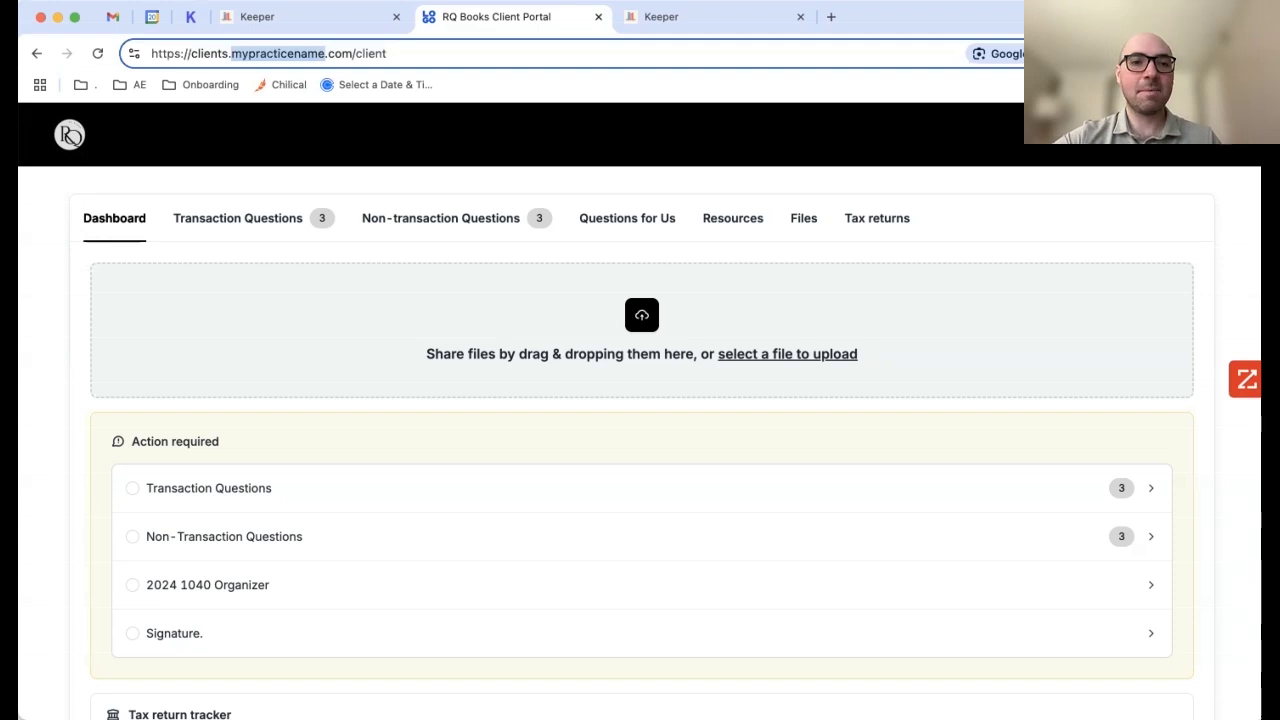
key(Escape)
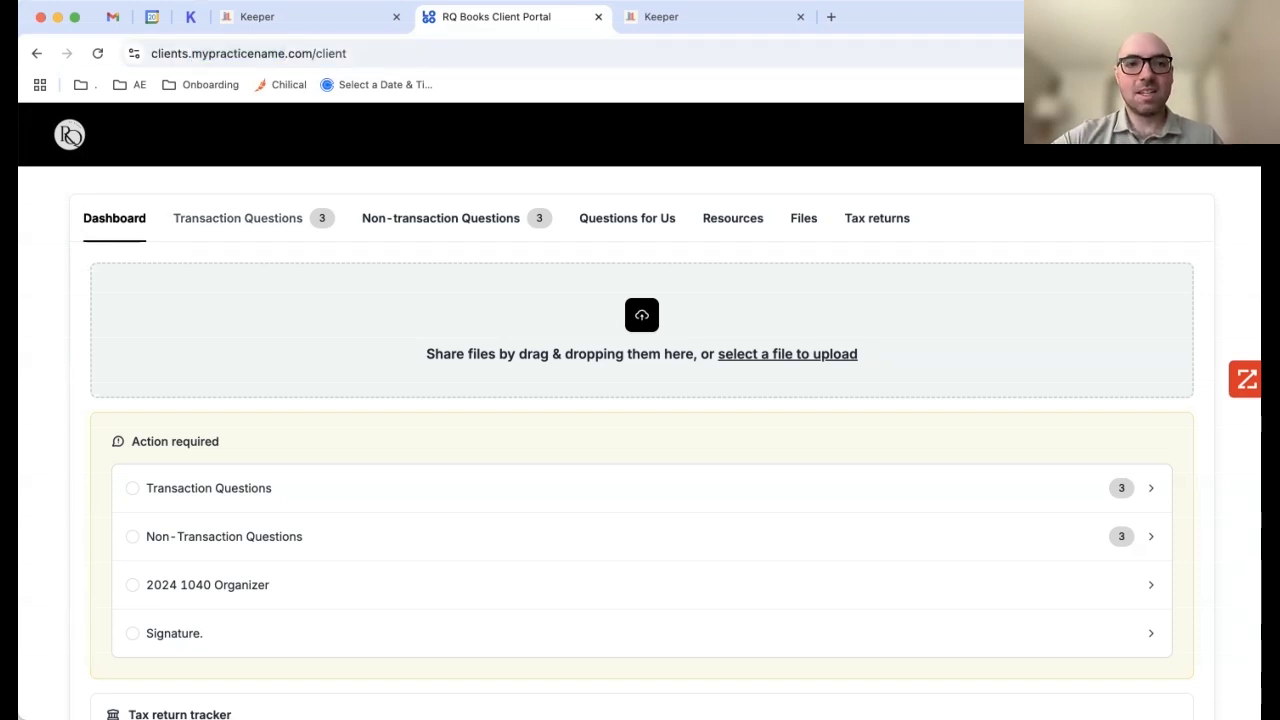
click(237, 218)
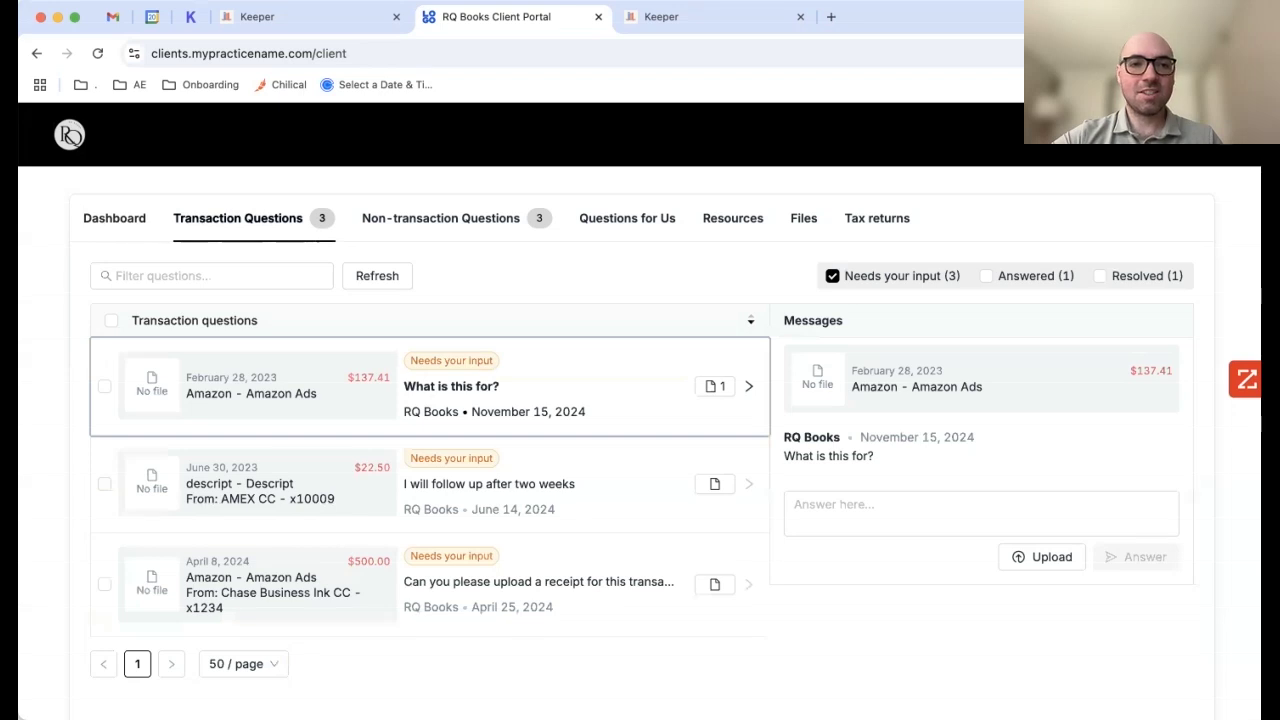
scroll(640, 420, down, 1)
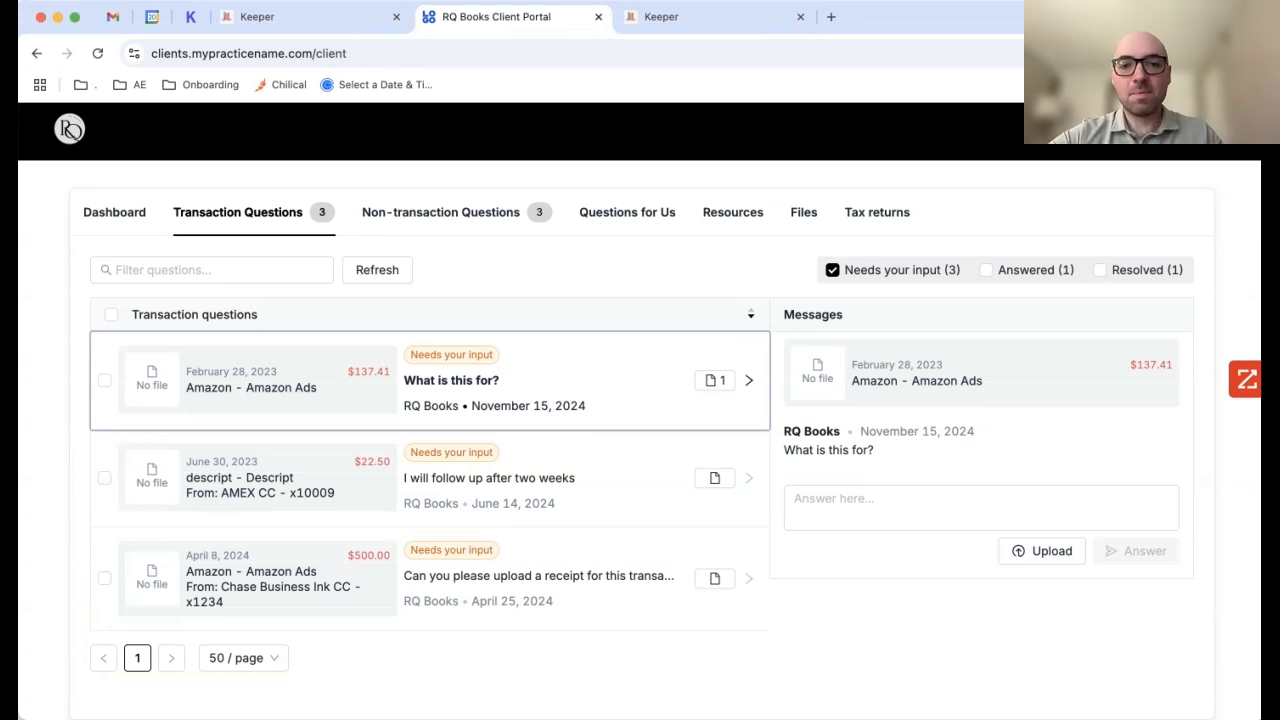
Step: Type the sample reply 'Answer here' on the $137.41 Amazon Ads question, then delete it
click(980, 507)
text(Answe)
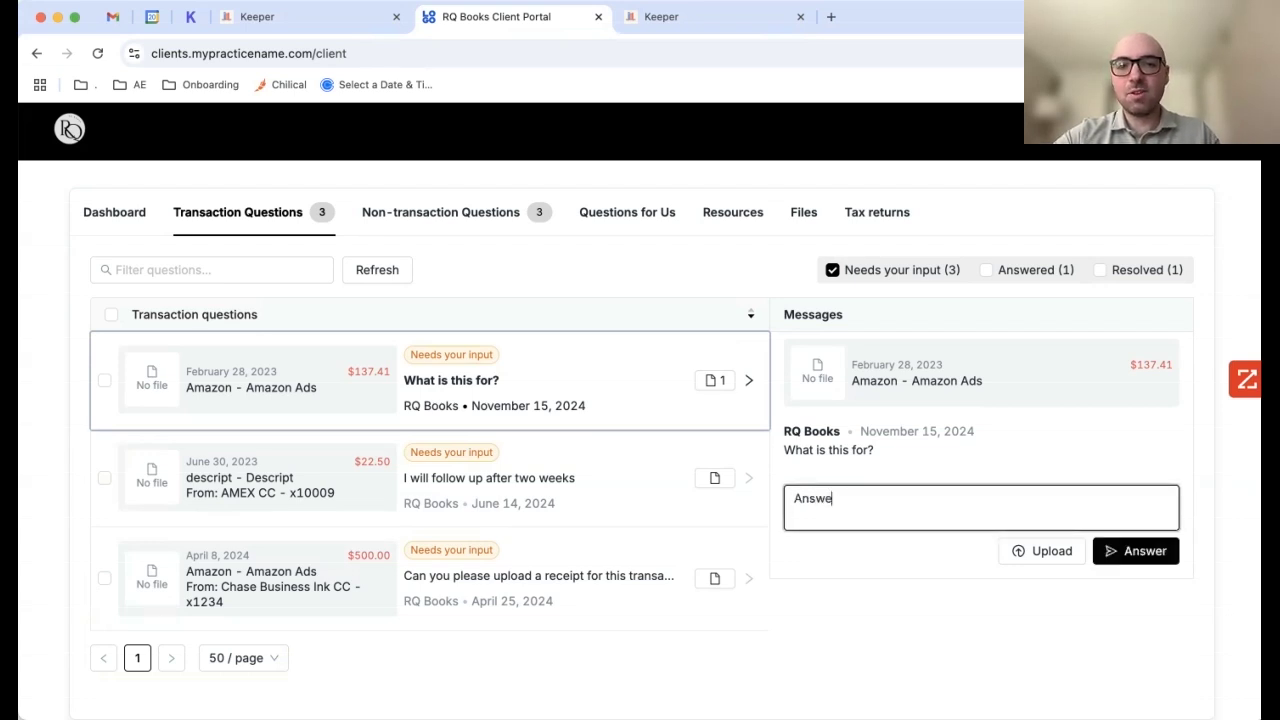
text(r here)
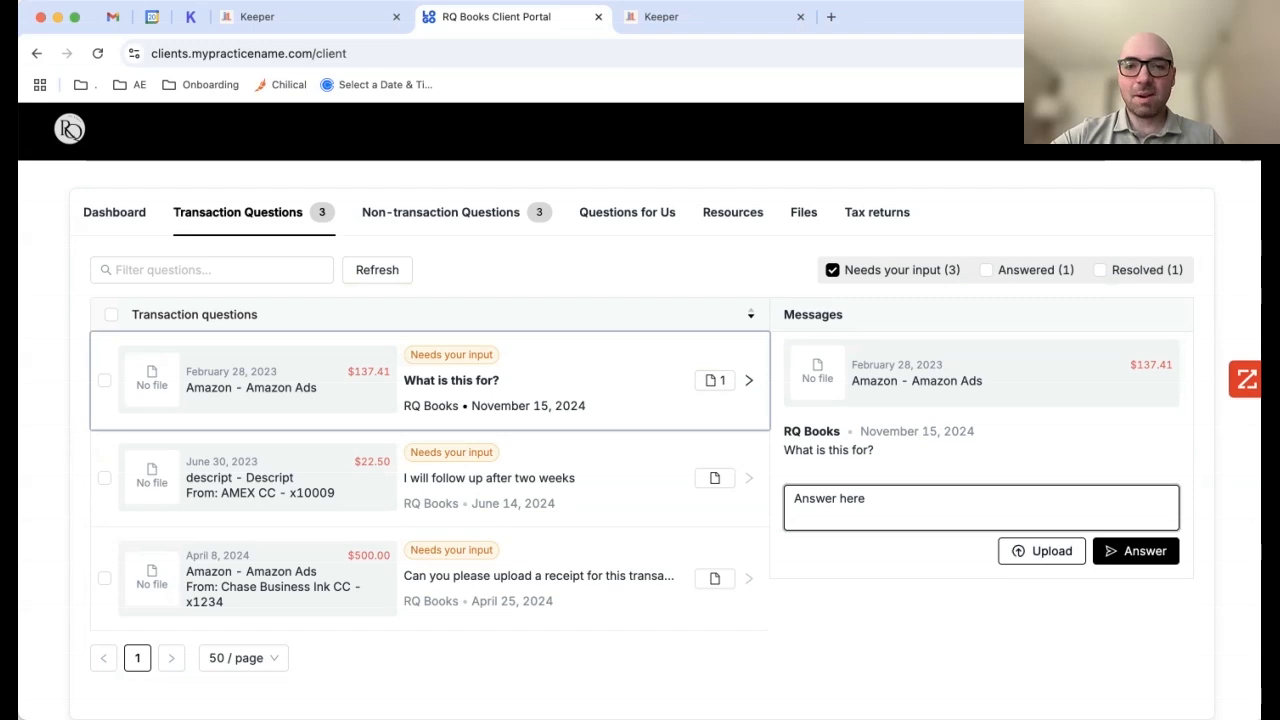
key(super+a)
key(BackSpace)
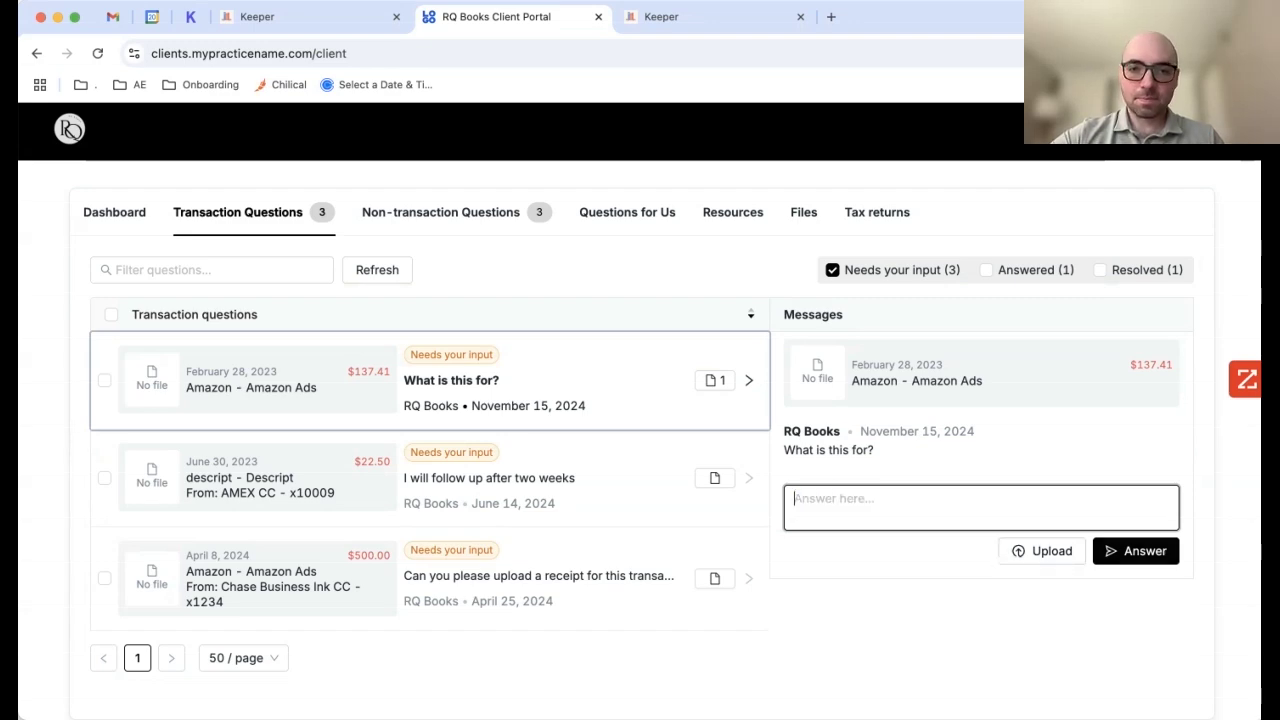
Step: Return to the 1801 Brands close page in Keeper and close the client email draft
click(300, 17)
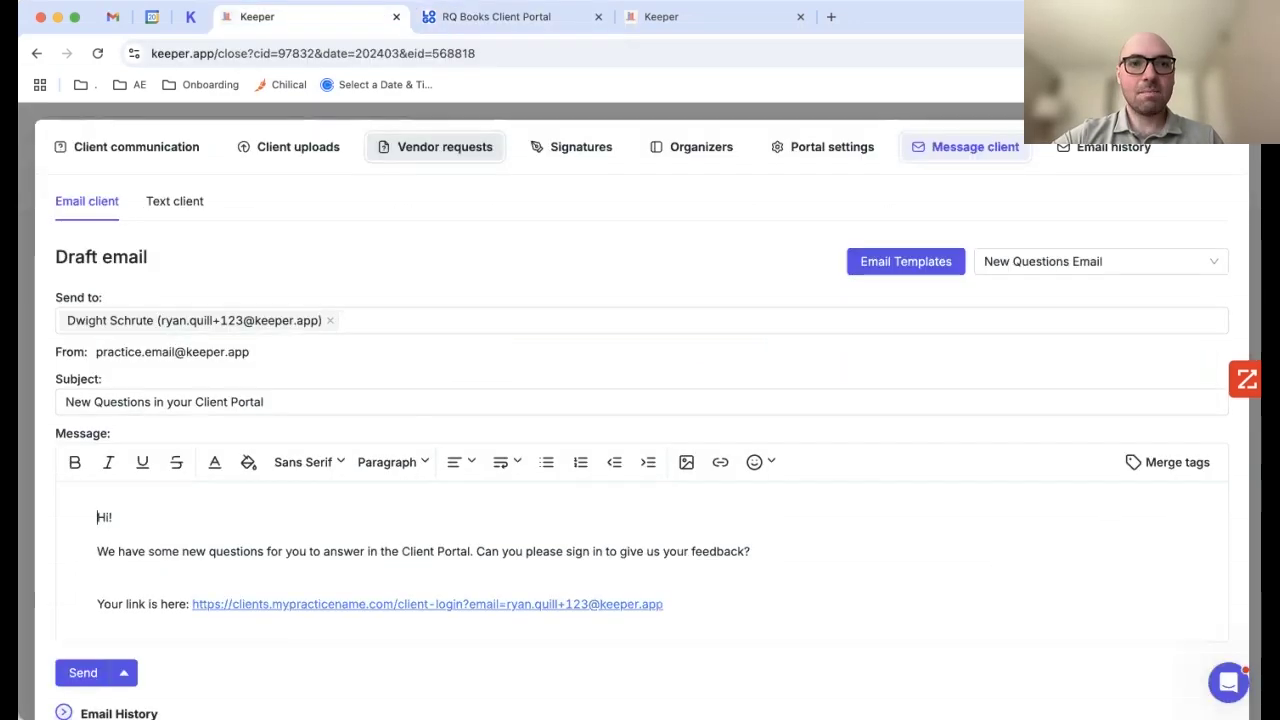
key(Escape)
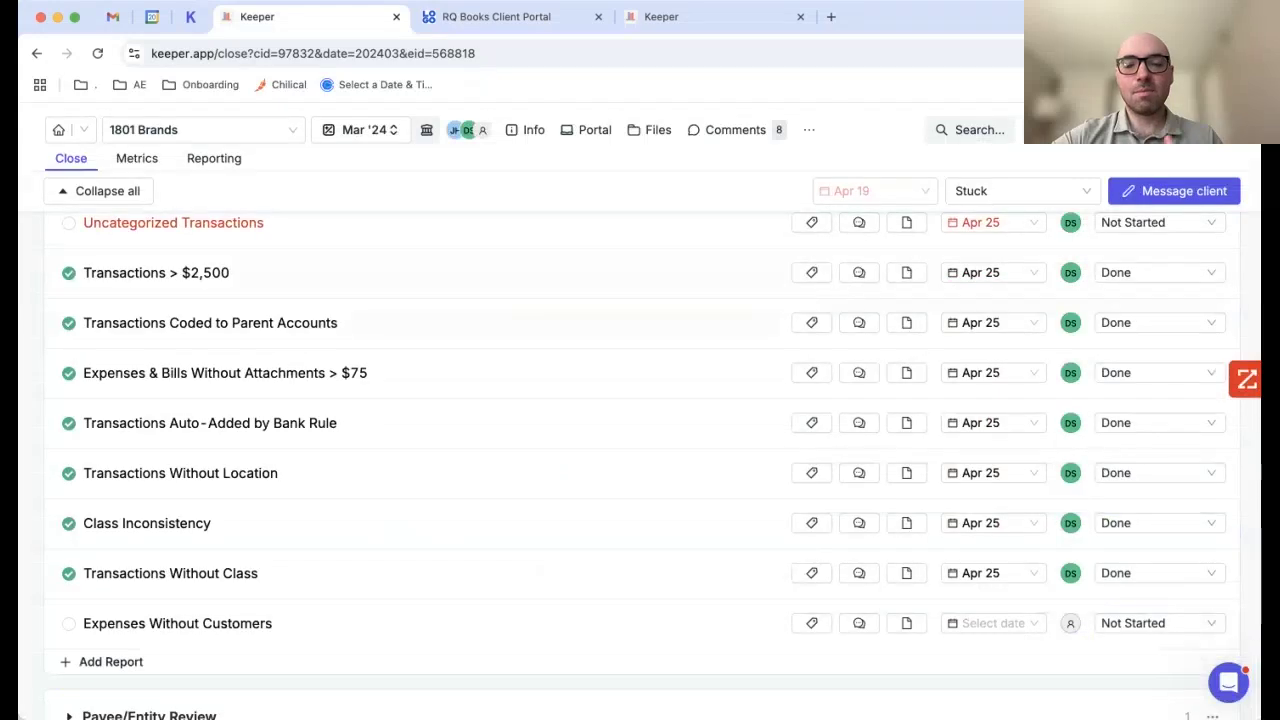
scroll(640, 470, up, 5)
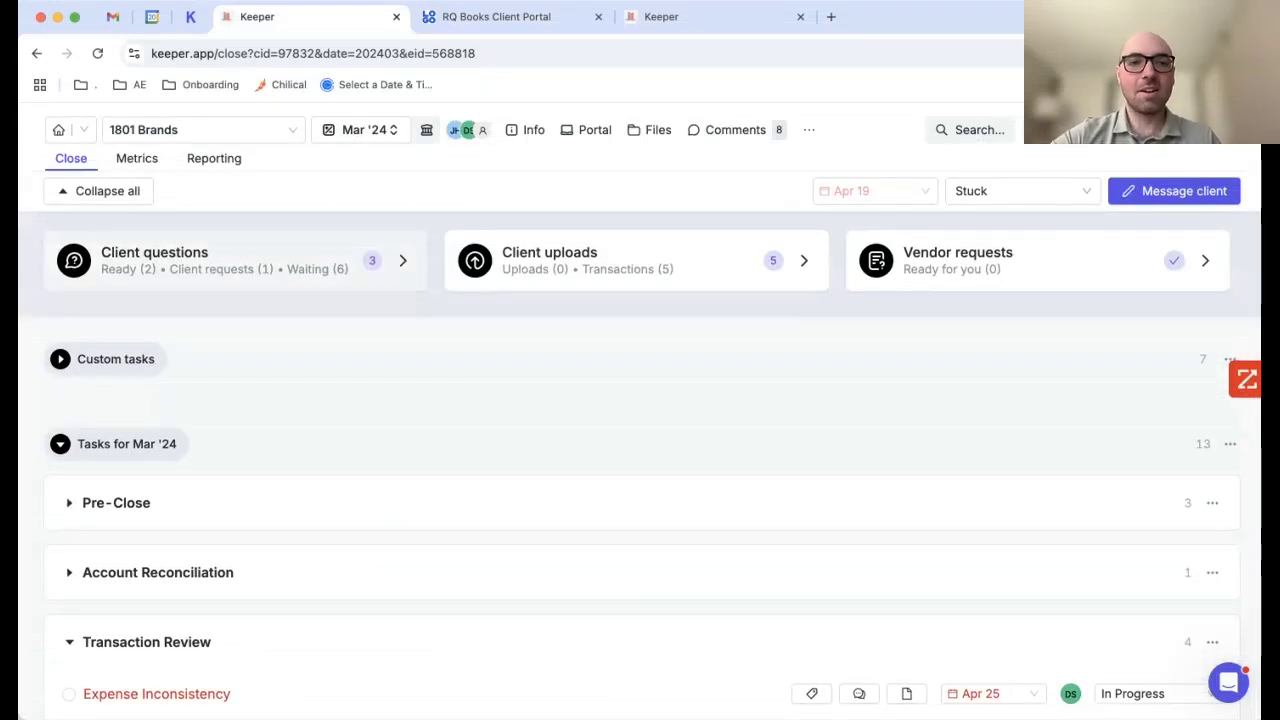
Step: Open Client questions and try recategorizing the Ashby transaction to Software, then cancel
click(235, 261)
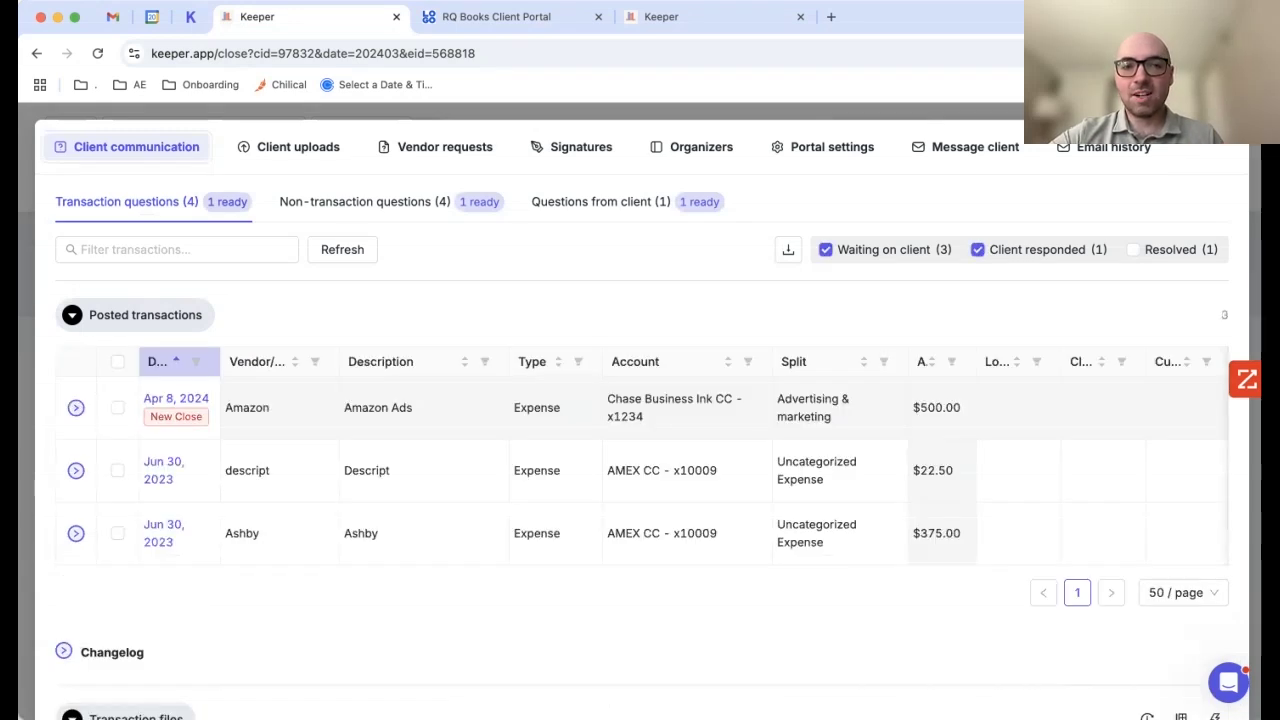
scroll(556, 470, right, 5)
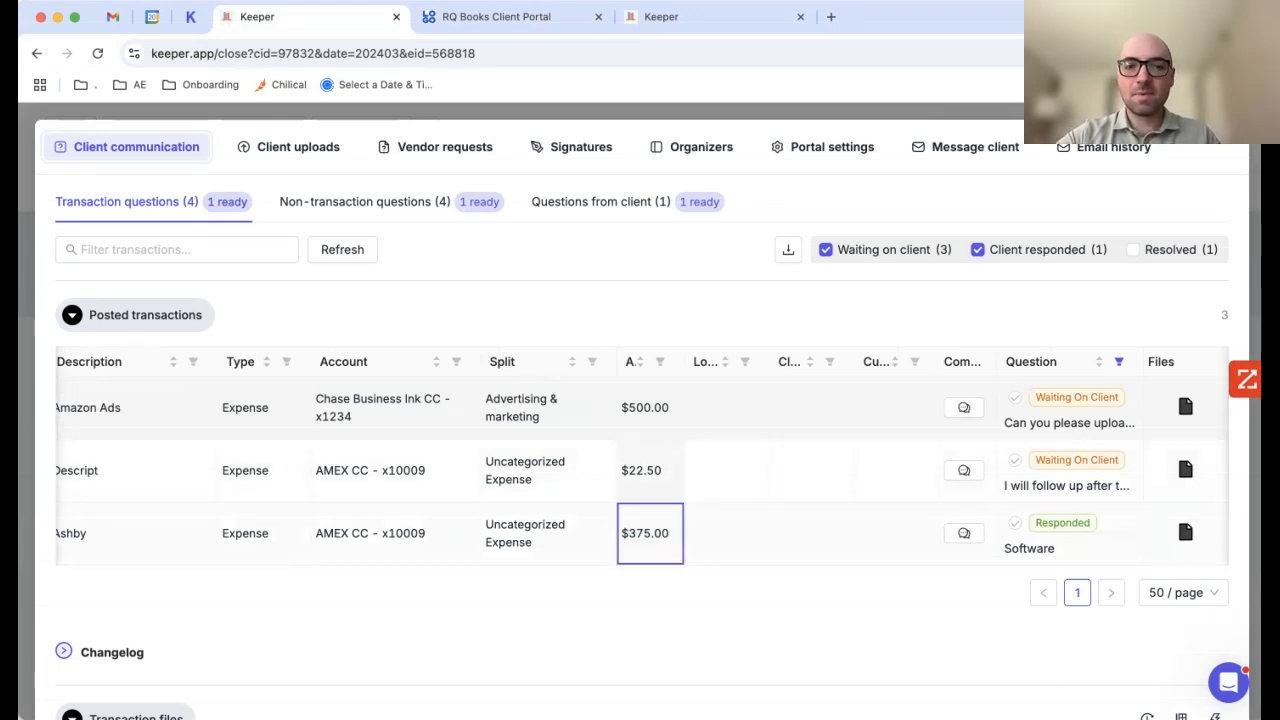
click(525, 533)
text(Soft)
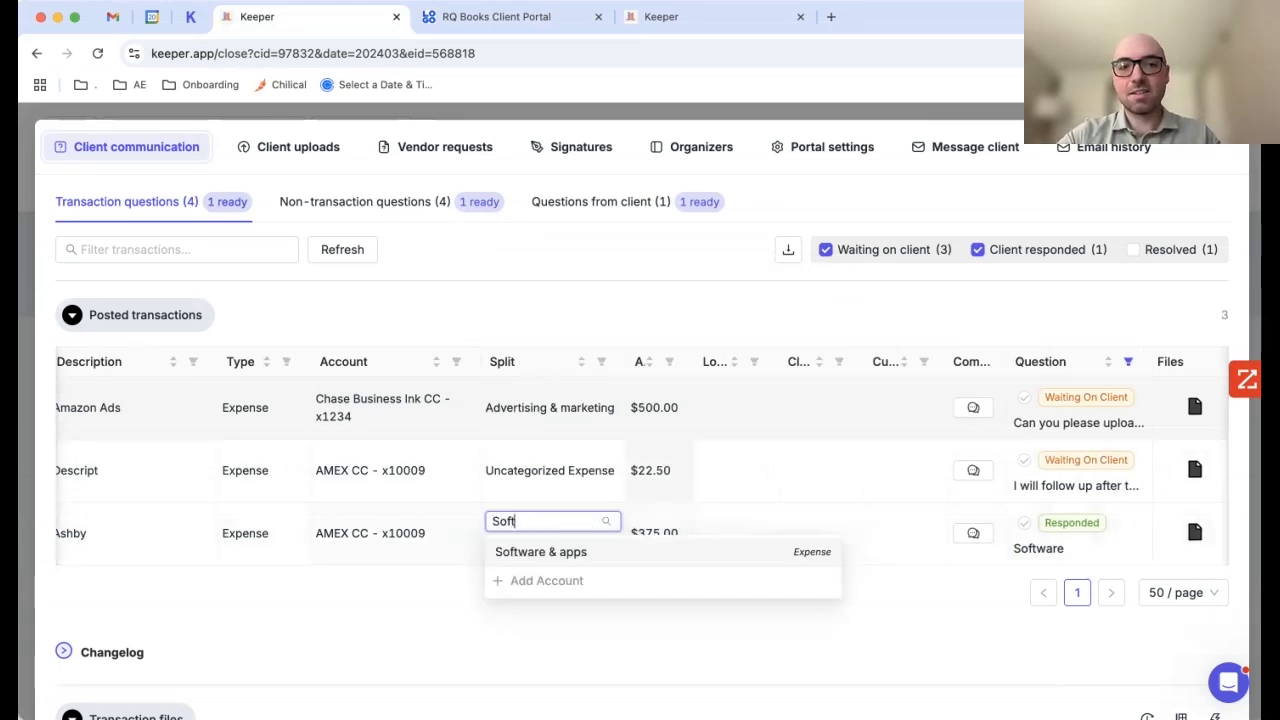
text(ware)
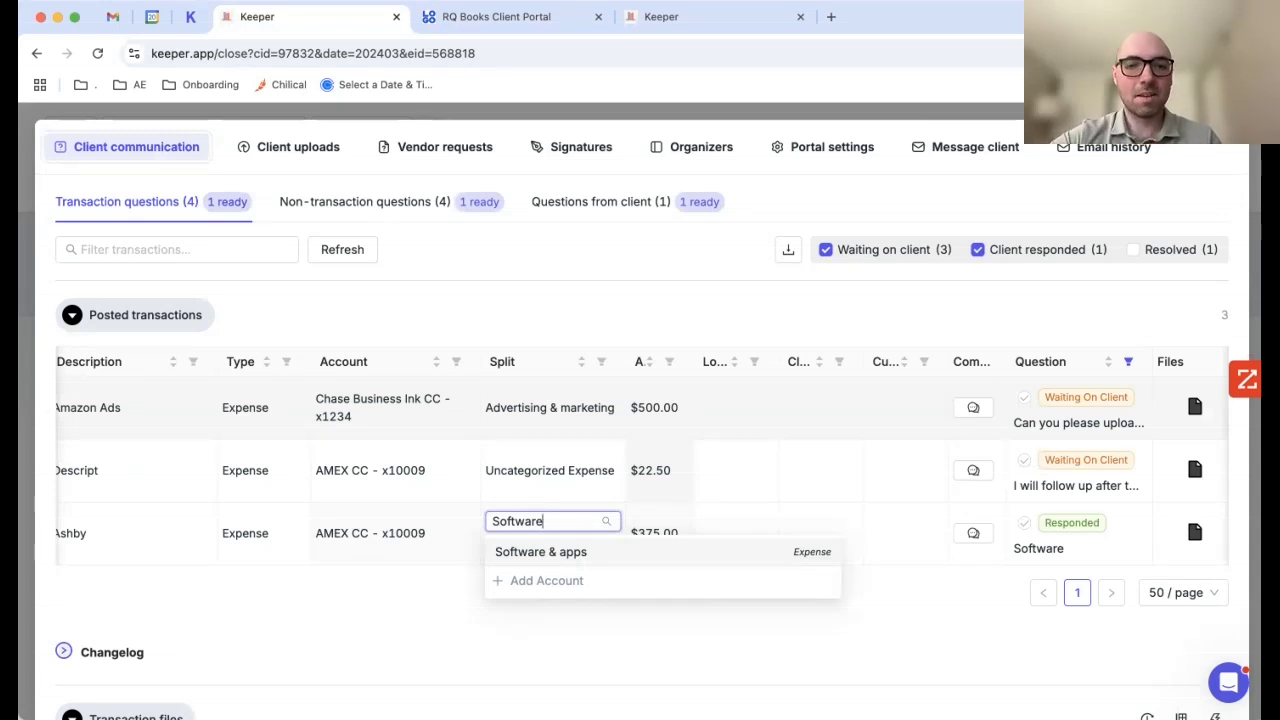
key(Escape)
key(Escape)
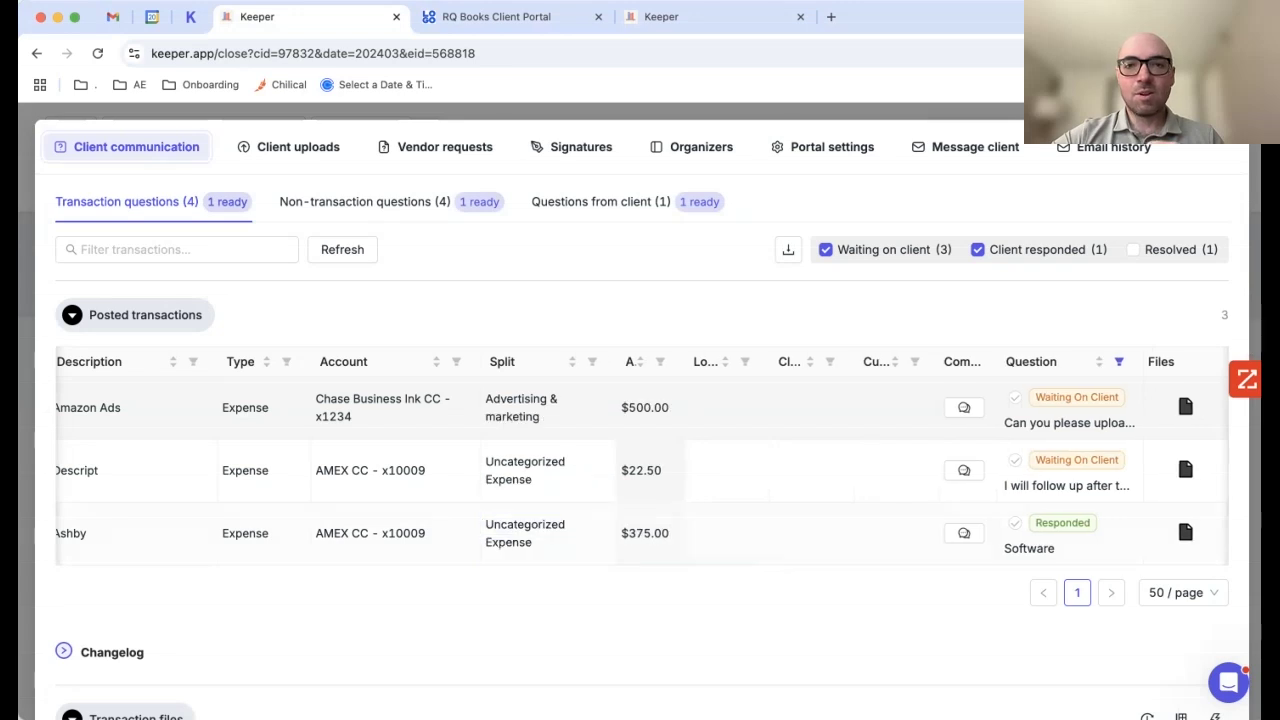
Step: View and close the client portal settings, then scroll down to the Transaction Review reports
click(832, 146)
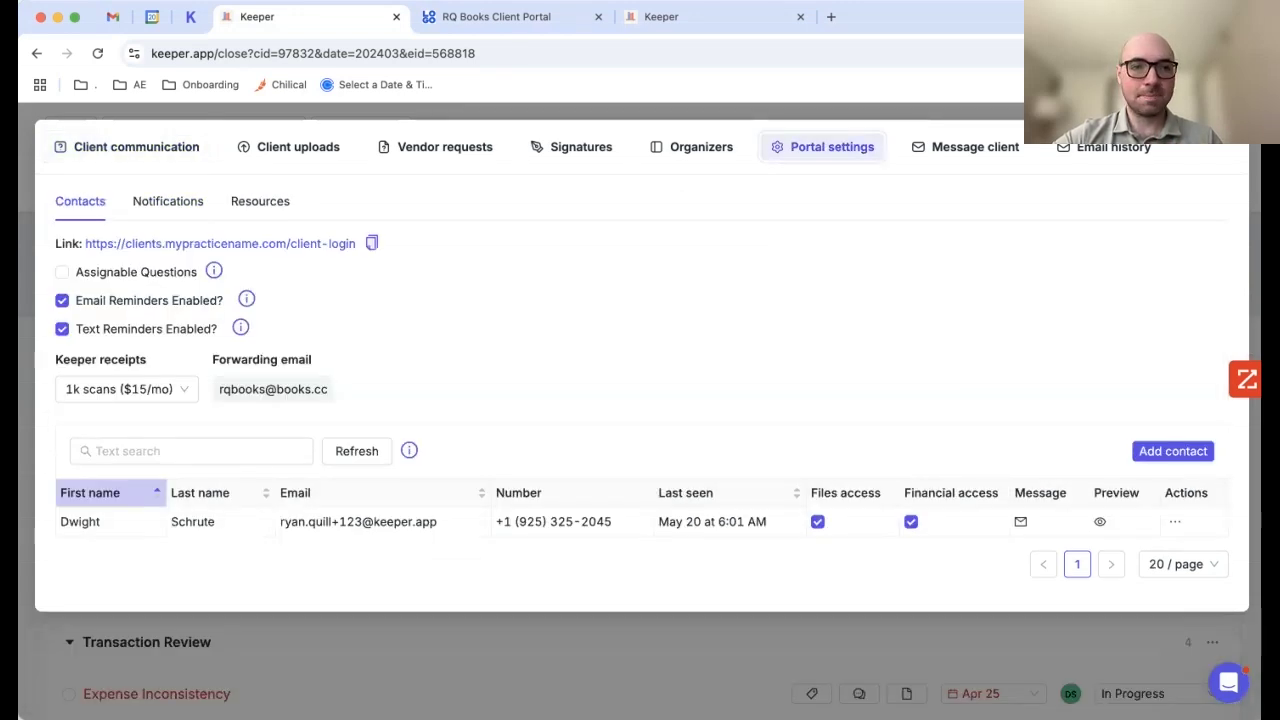
key(Escape)
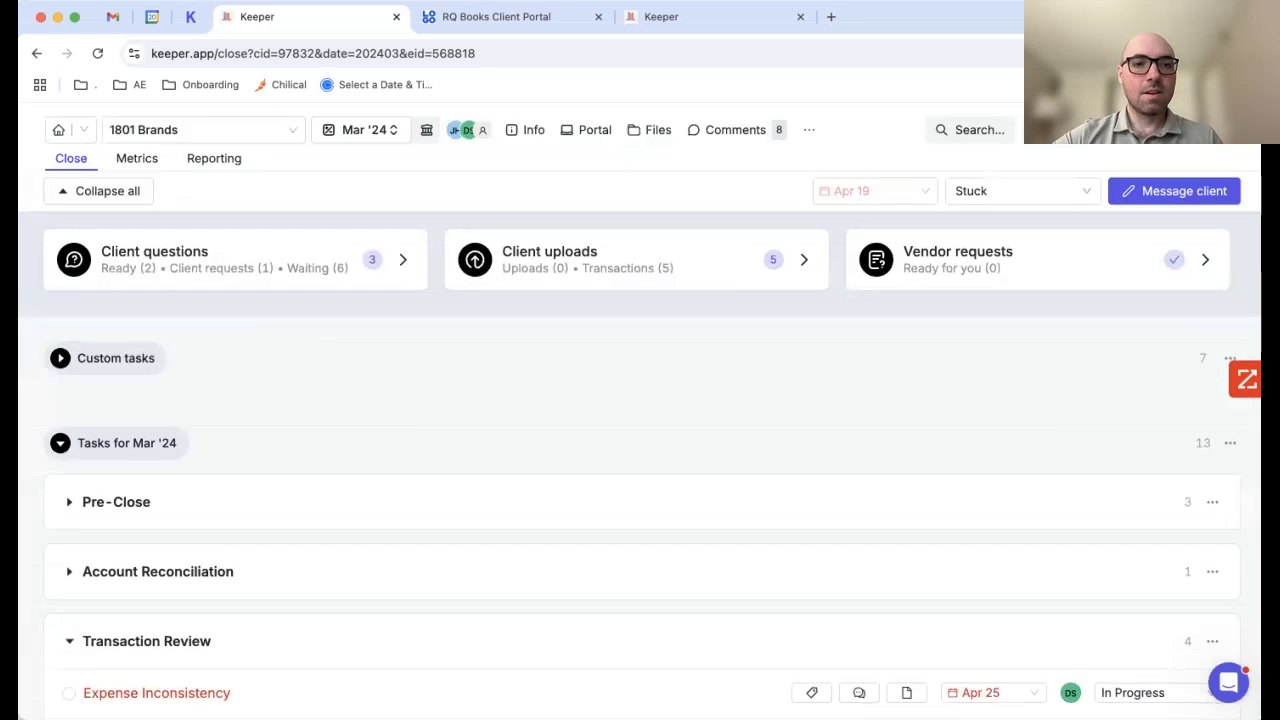
scroll(640, 450, down, 4)
scroll(640, 410, down, 3)
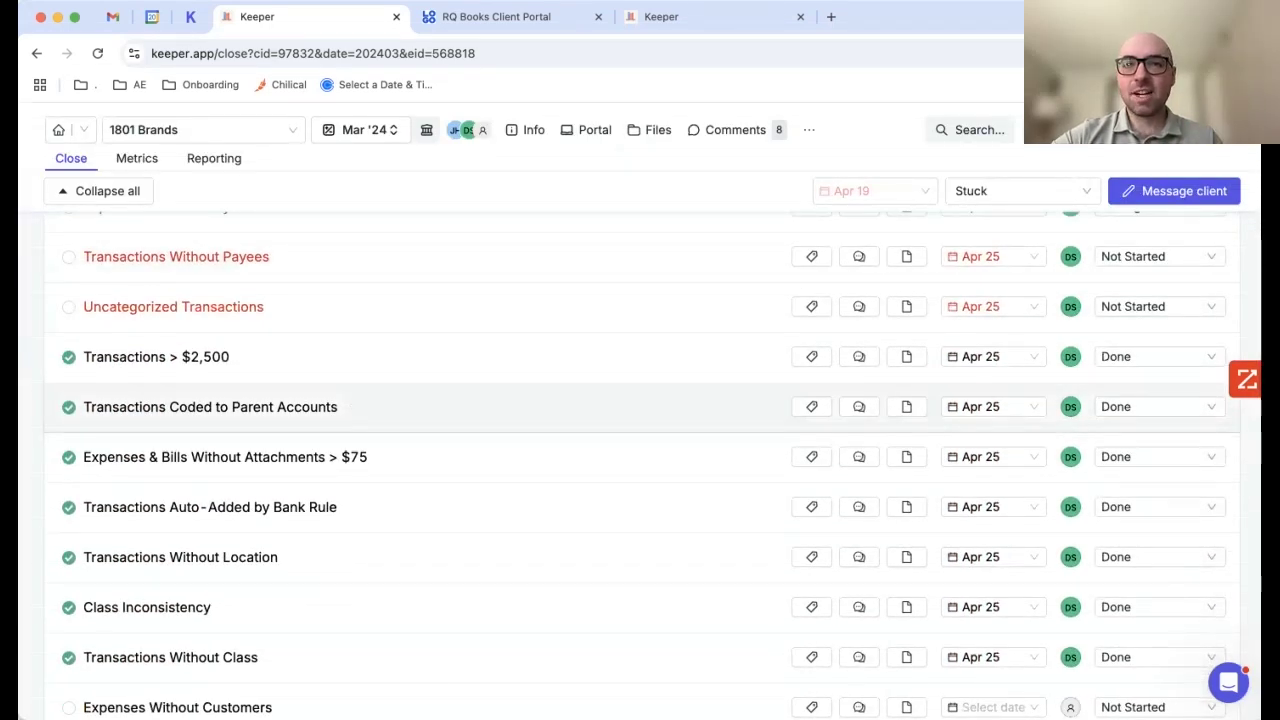
scroll(640, 410, down, 1)
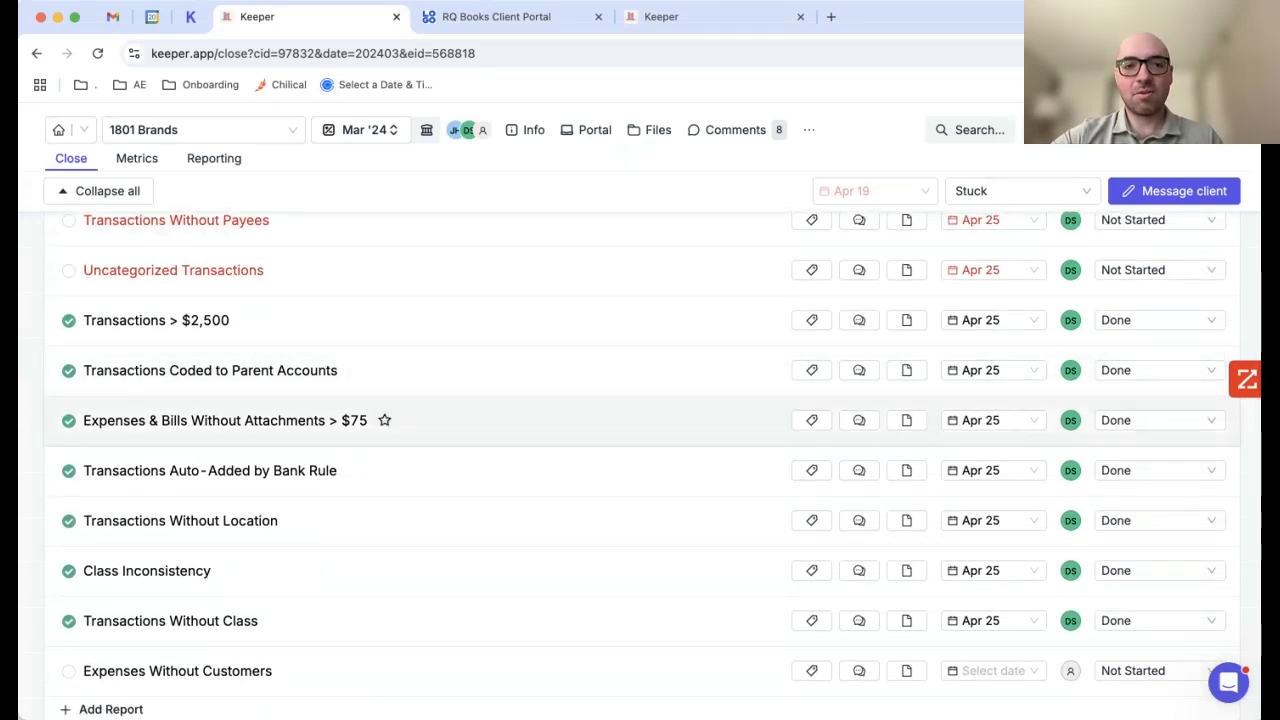
Step: Expand the Payee/Entity Review section and its Prepare 1099s report
scroll(640, 450, down, 1)
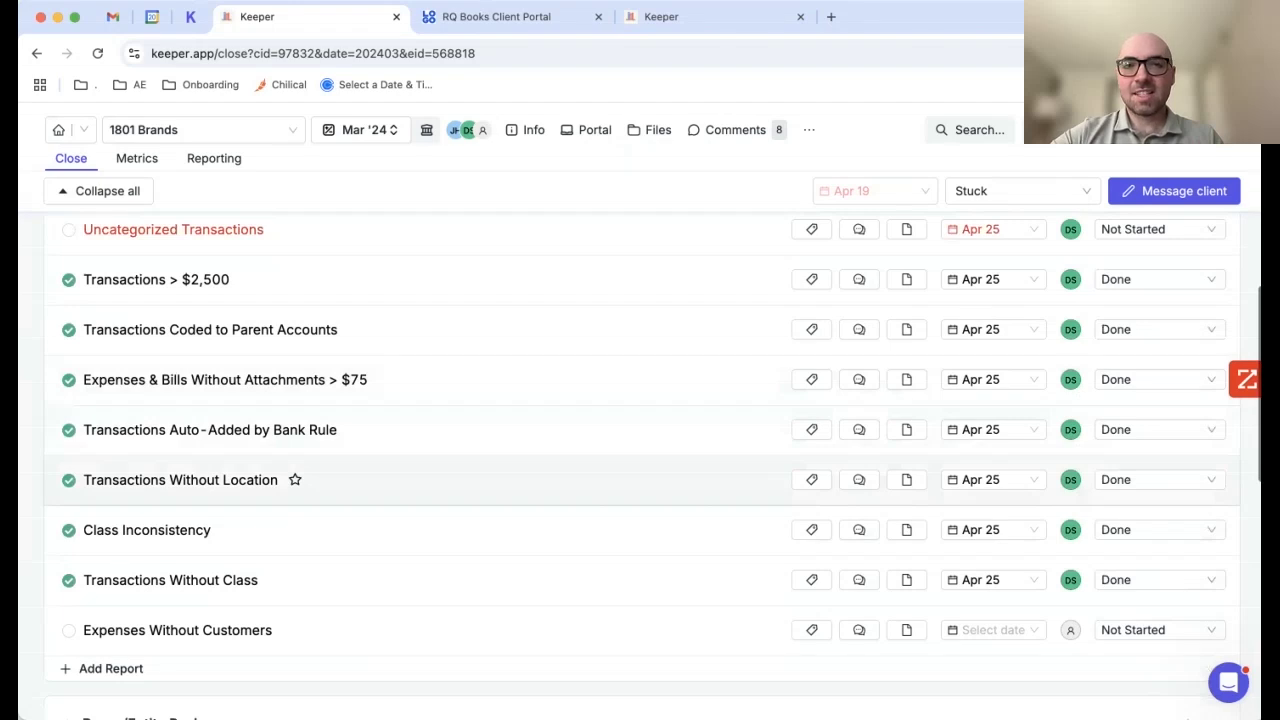
scroll(640, 480, down, 1)
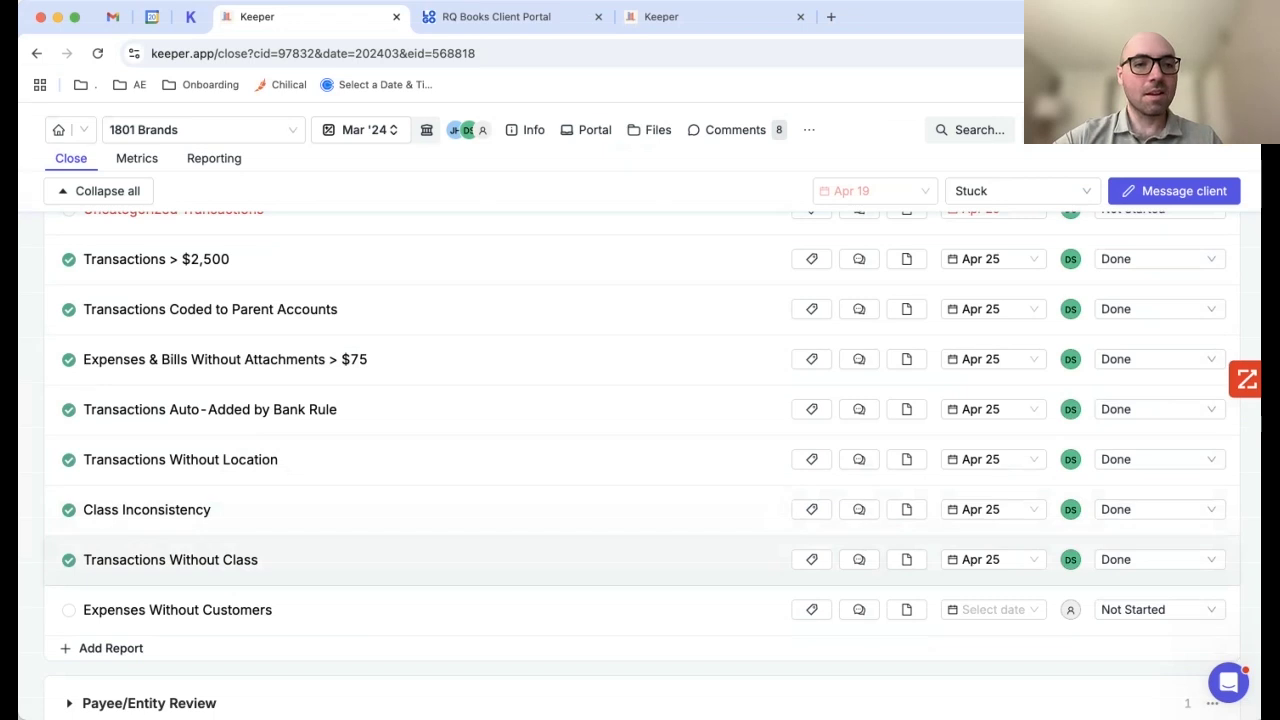
scroll(640, 460, down, 5)
click(149, 604)
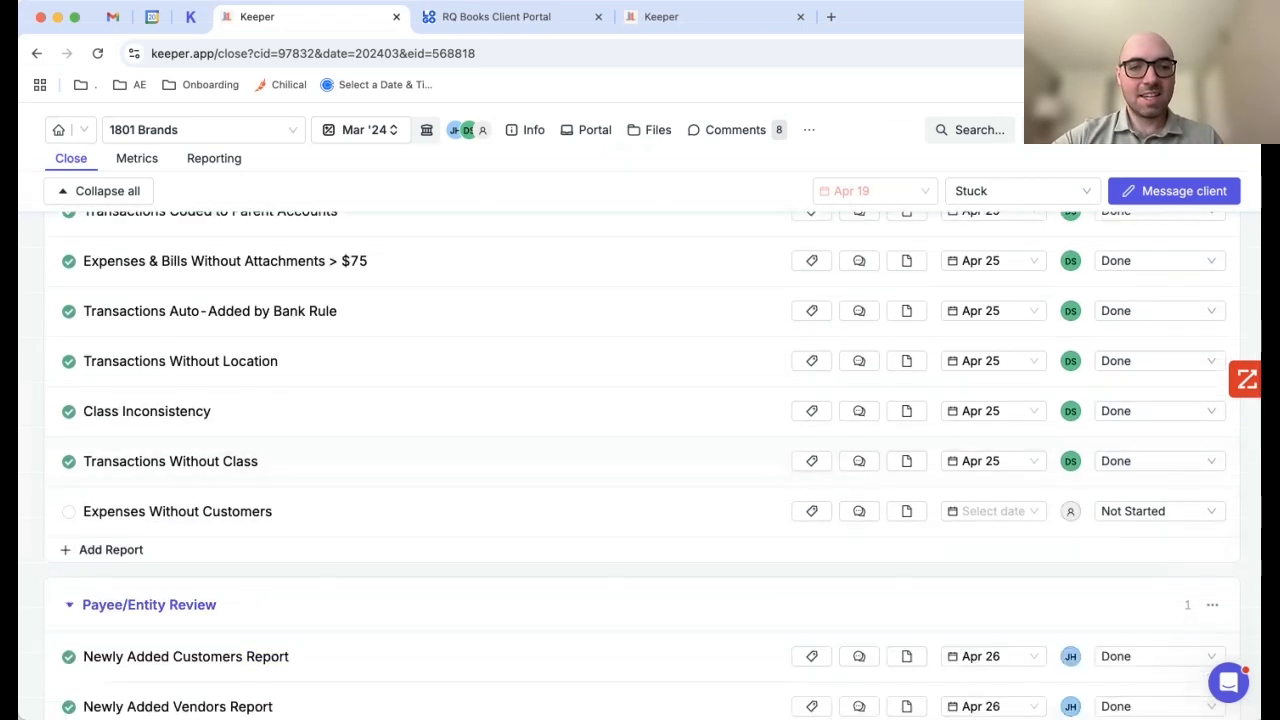
scroll(640, 460, down, 6)
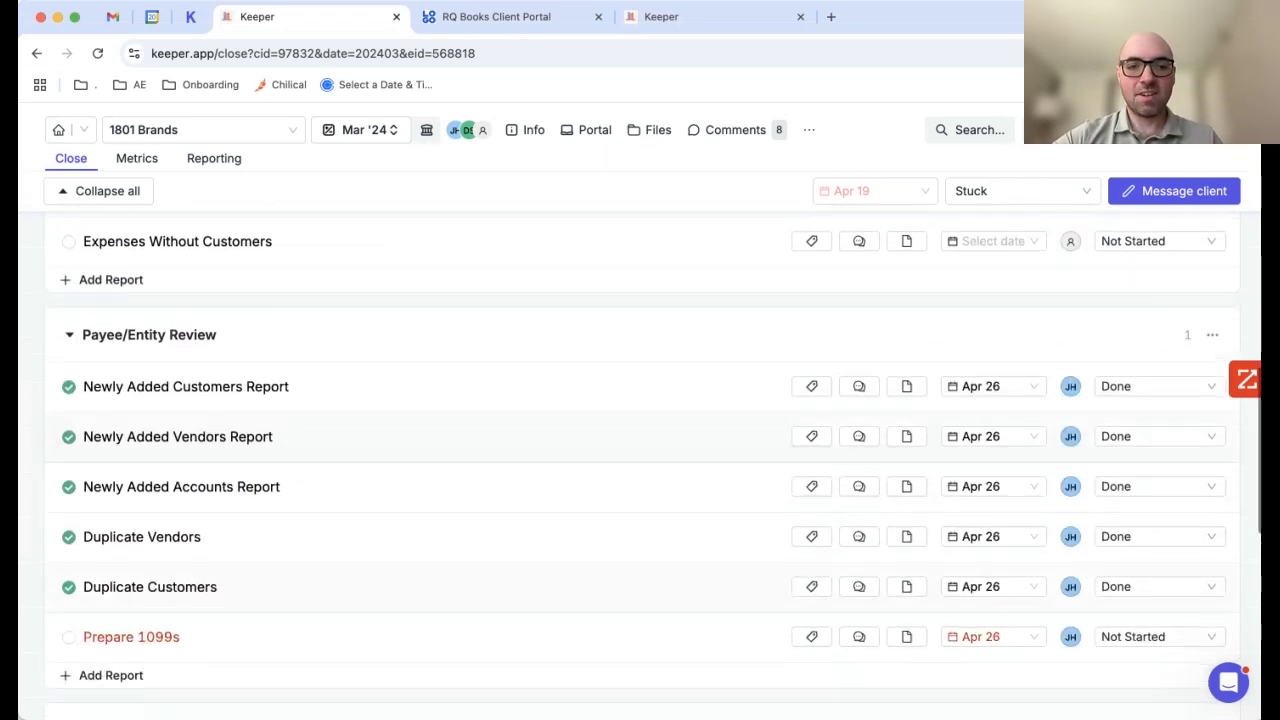
scroll(640, 460, down, 2)
click(131, 564)
Step: Scroll the 1099 vendor table and open the Ask Vendor request for the second vendor
scroll(640, 460, down, 3)
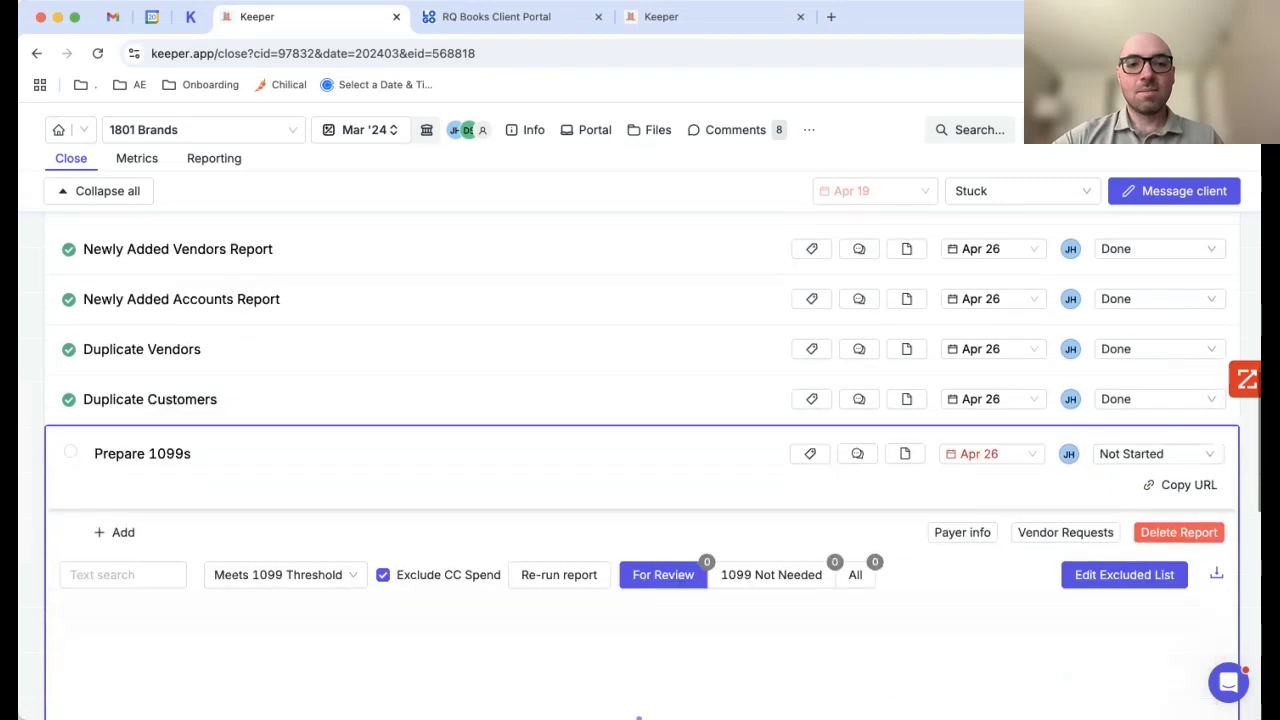
scroll(640, 460, down, 3)
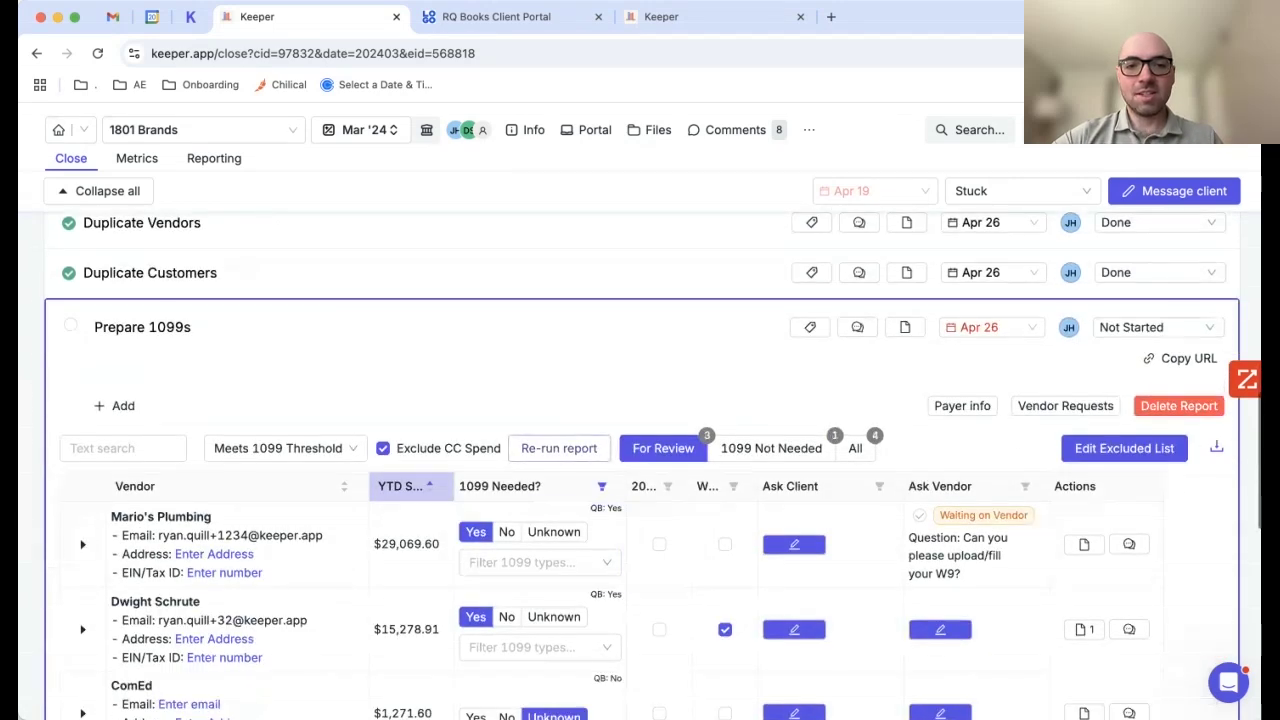
scroll(640, 460, down, 1)
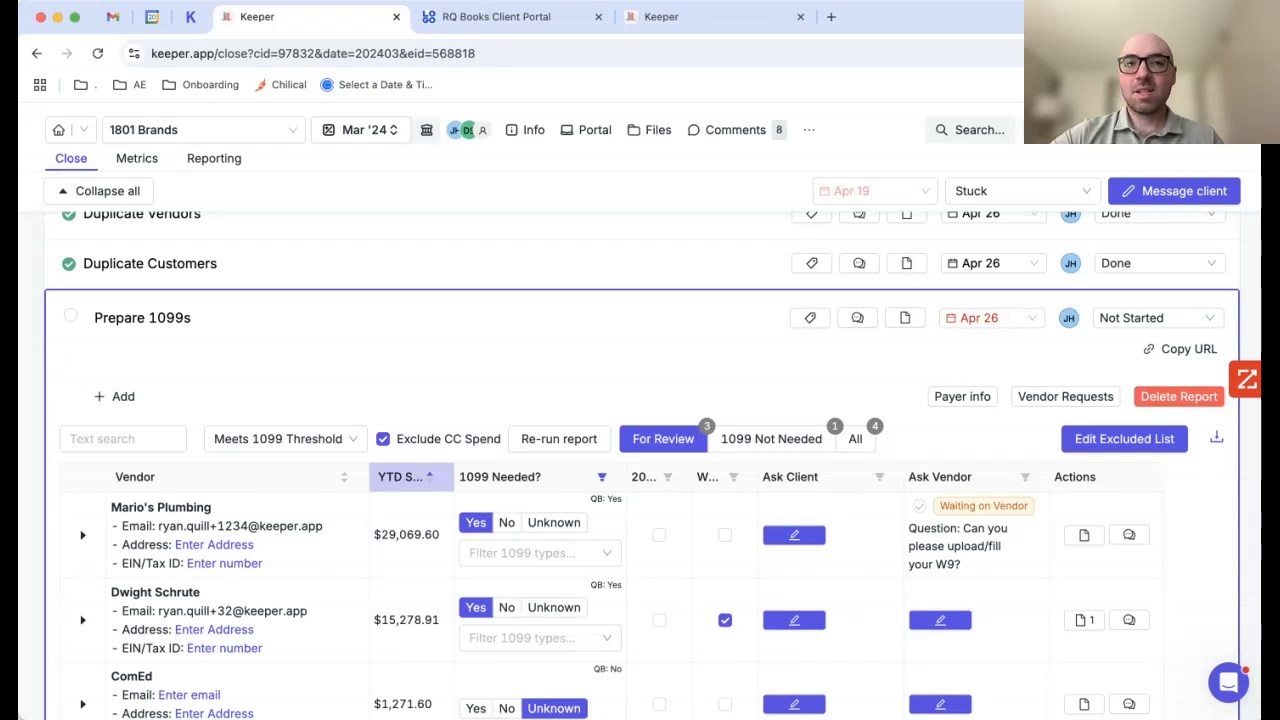
scroll(640, 460, down, 1)
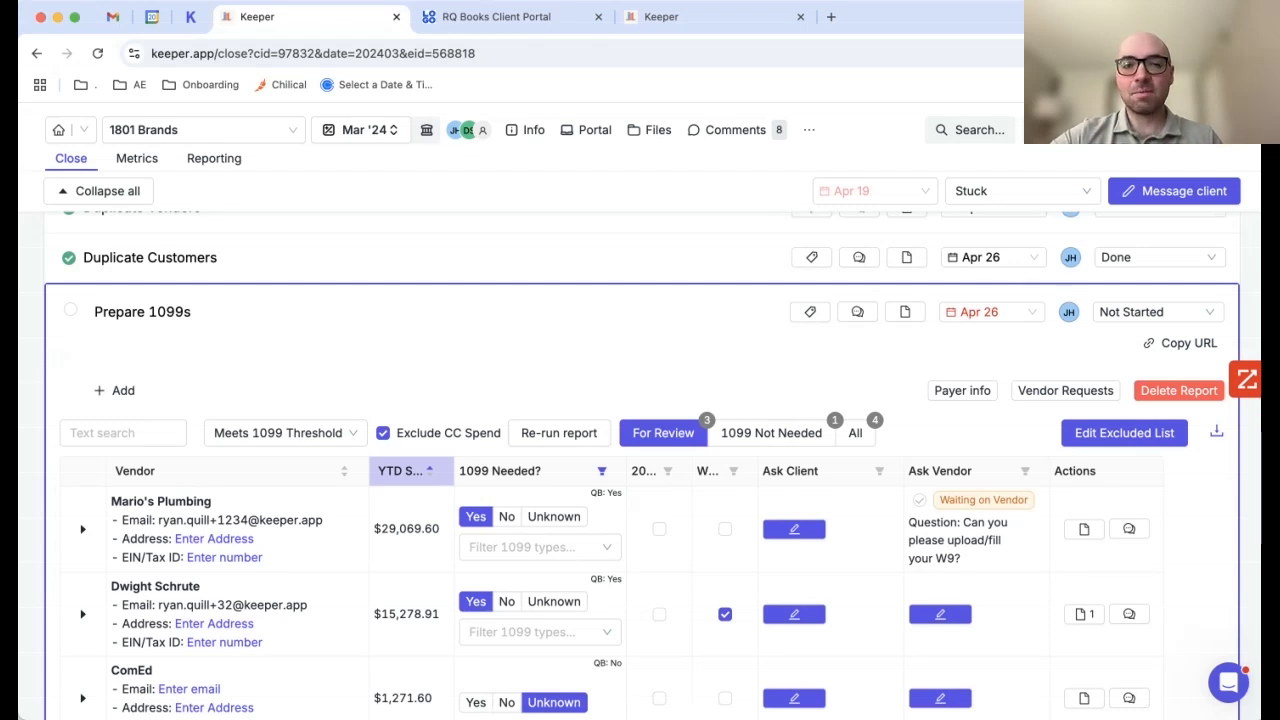
scroll(976, 600, down, 2)
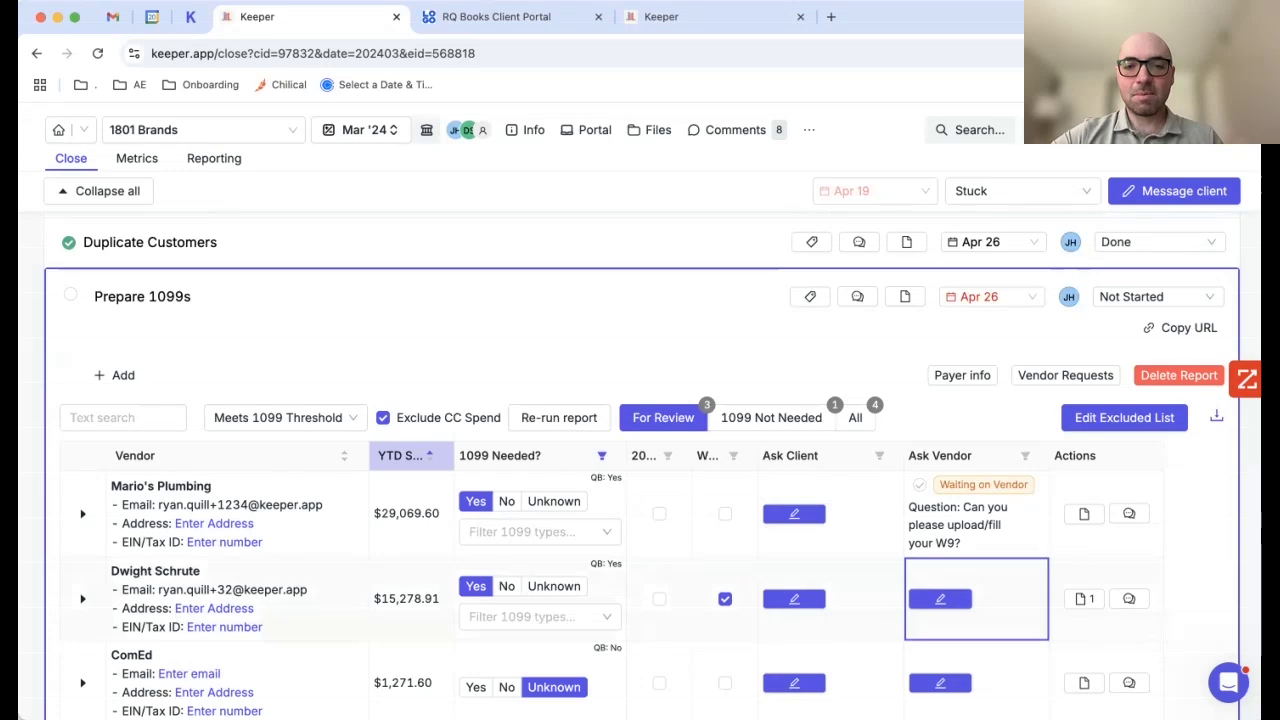
click(940, 598)
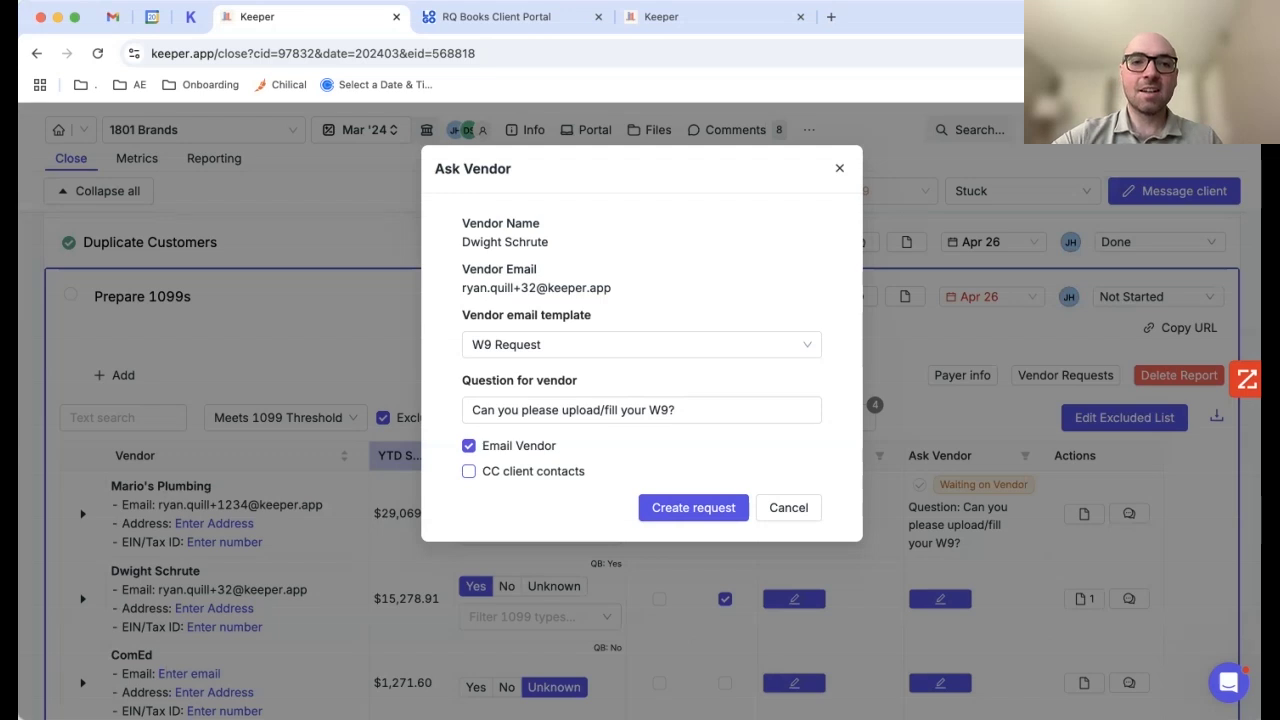
Step: Dismiss the second vendor's Ask Vendor request form without sending it
click(469, 471)
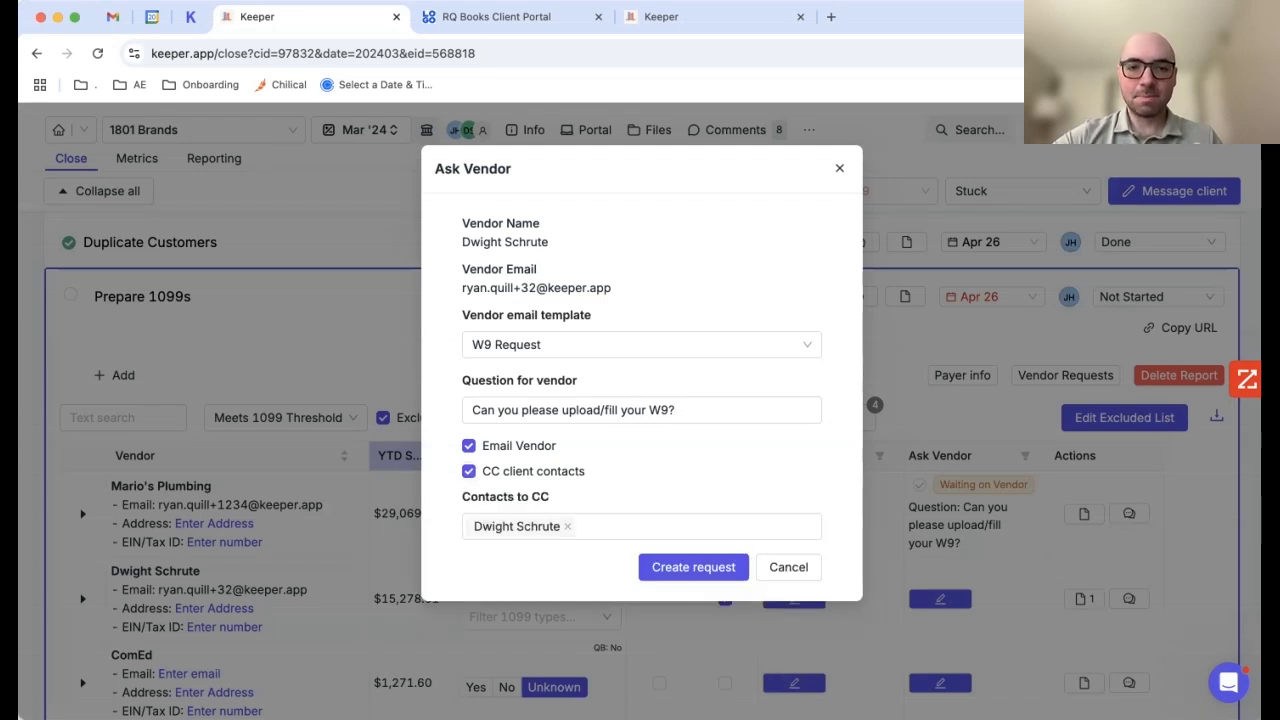
click(788, 567)
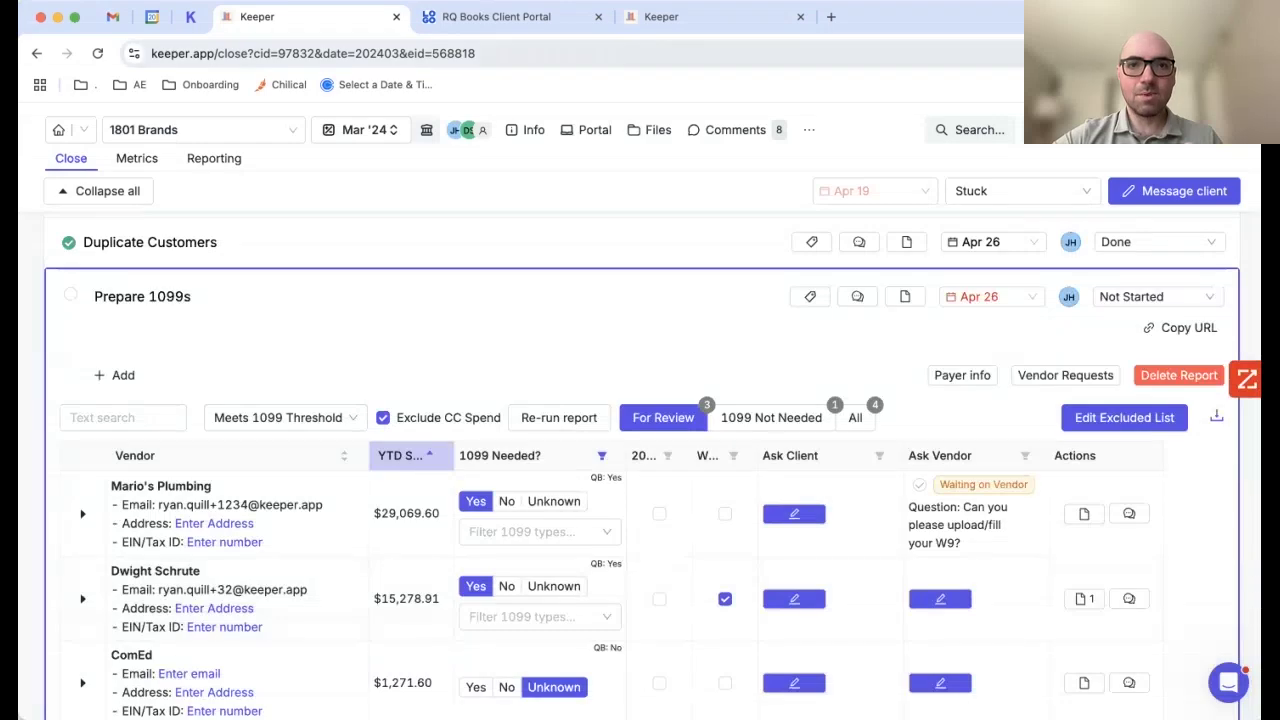
click(940, 598)
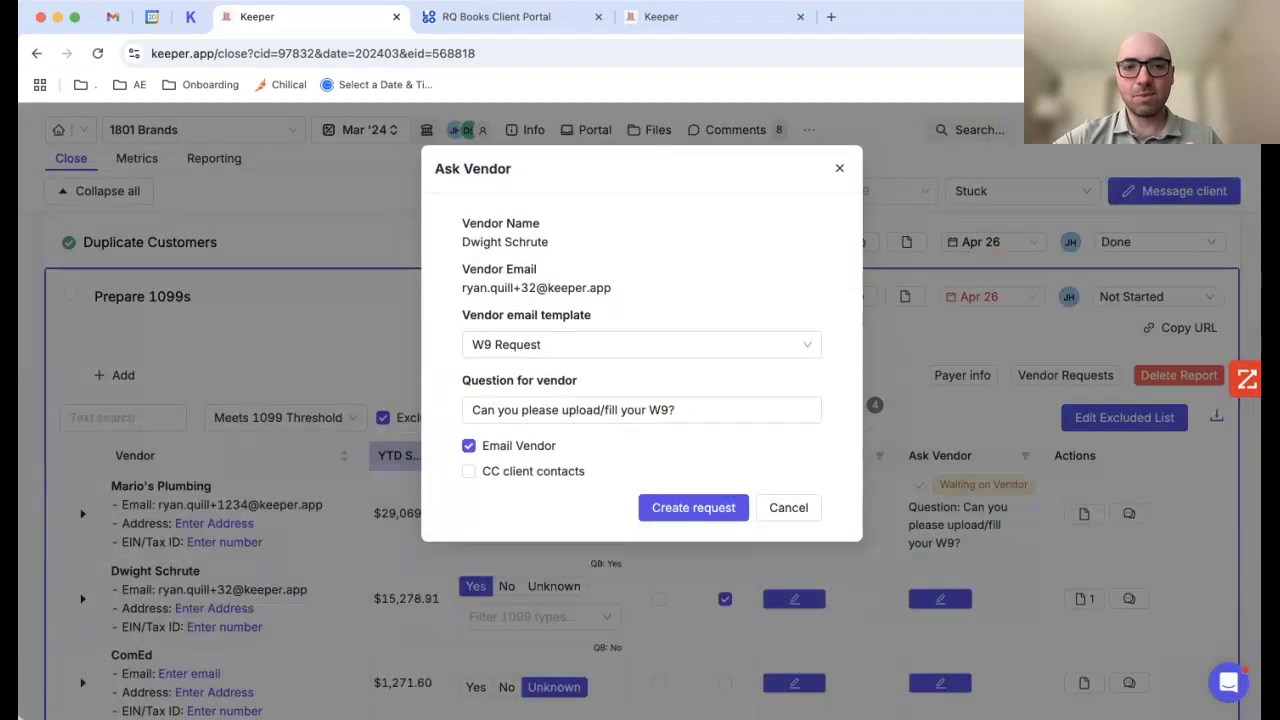
click(789, 506)
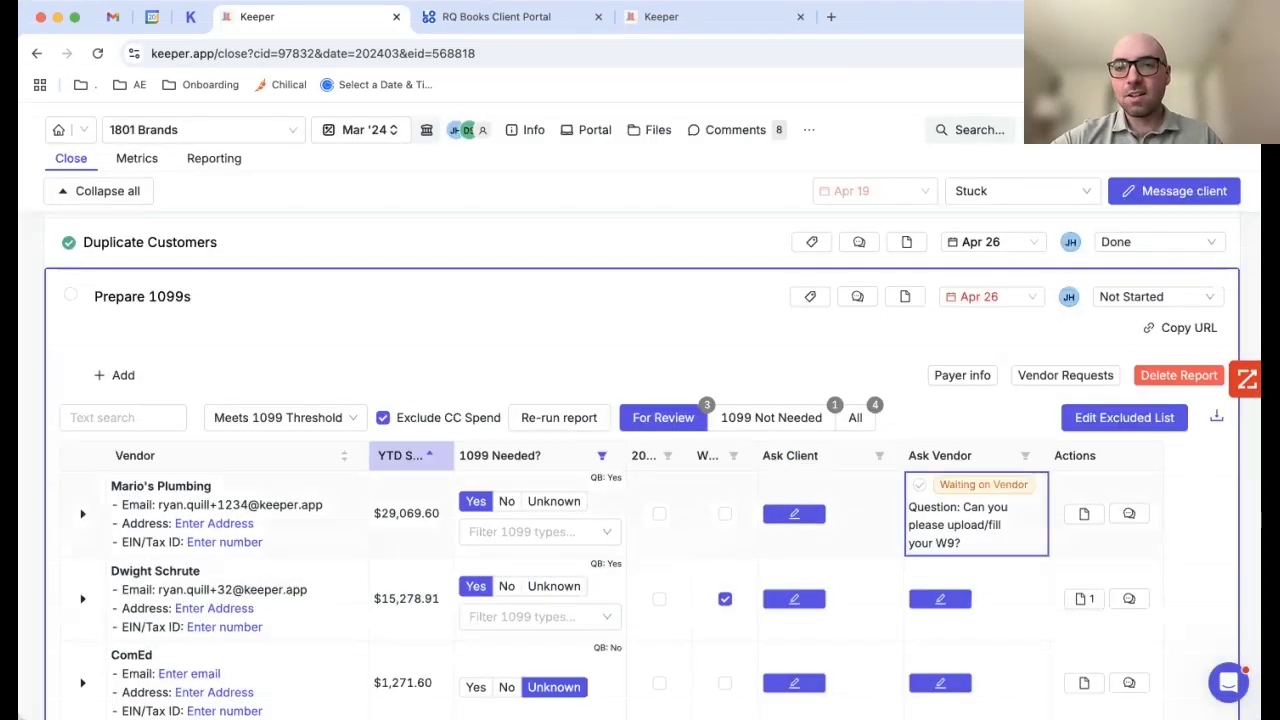
Step: Copy the link of Mario's Plumbing's pending W9 request into a new browser tab
click(975, 514)
click(866, 423)
key(super+t)
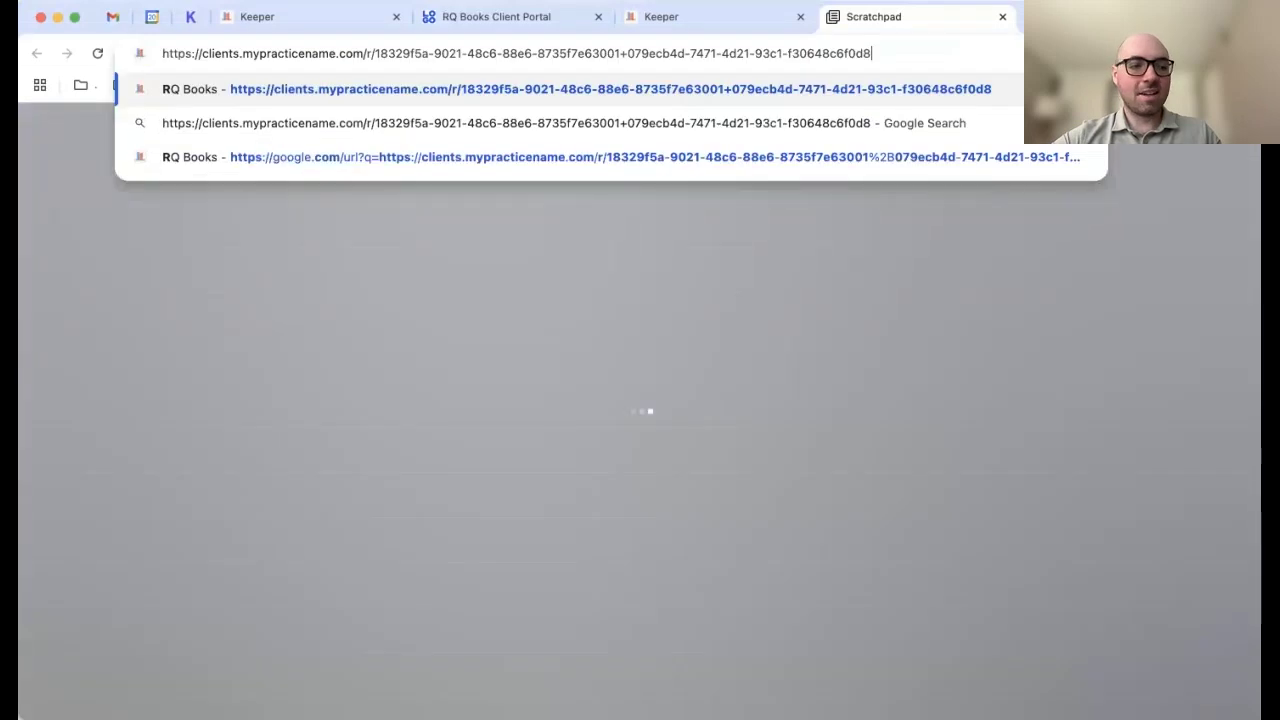
Step: Load the pasted request link and scroll the RQ Books W9 form down to Submit and back
key(Return)
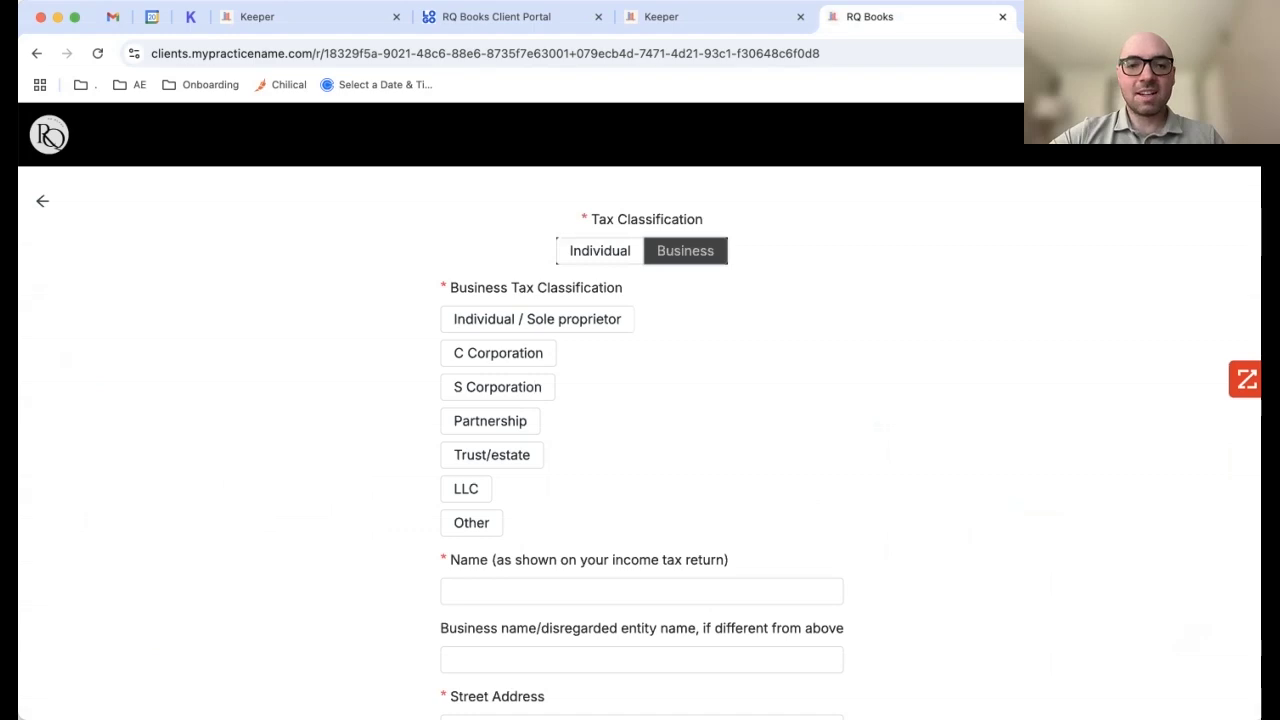
scroll(640, 413, down, 5)
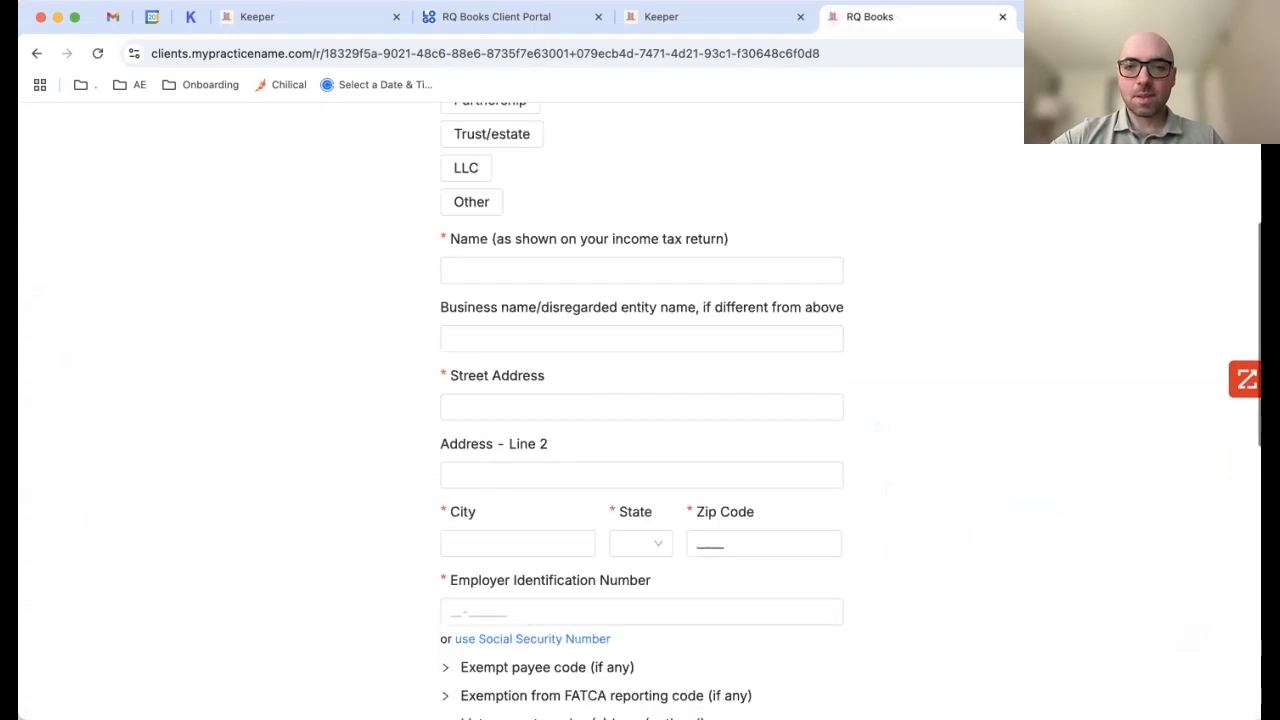
scroll(640, 400, down, 5)
scroll(640, 400, up, 8)
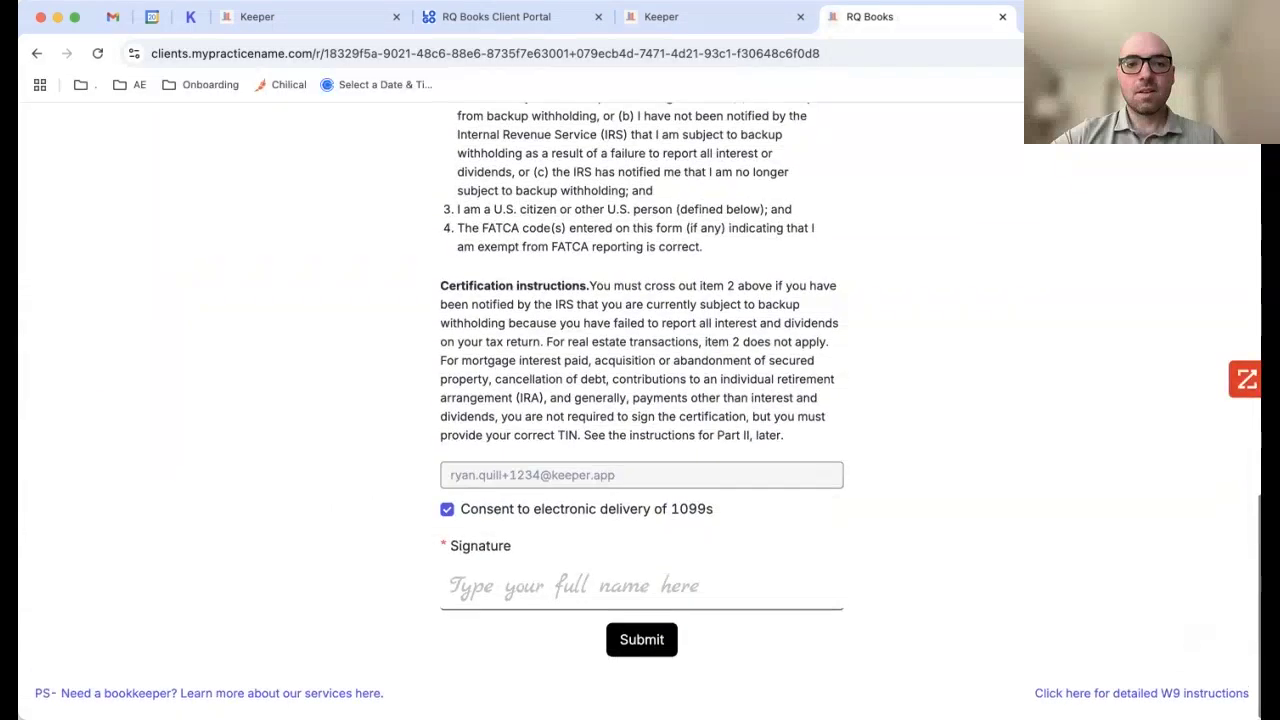
scroll(640, 400, up, 2)
Step: Back in Keeper, view the W-9 PDF uploaded by the second vendor
click(300, 16)
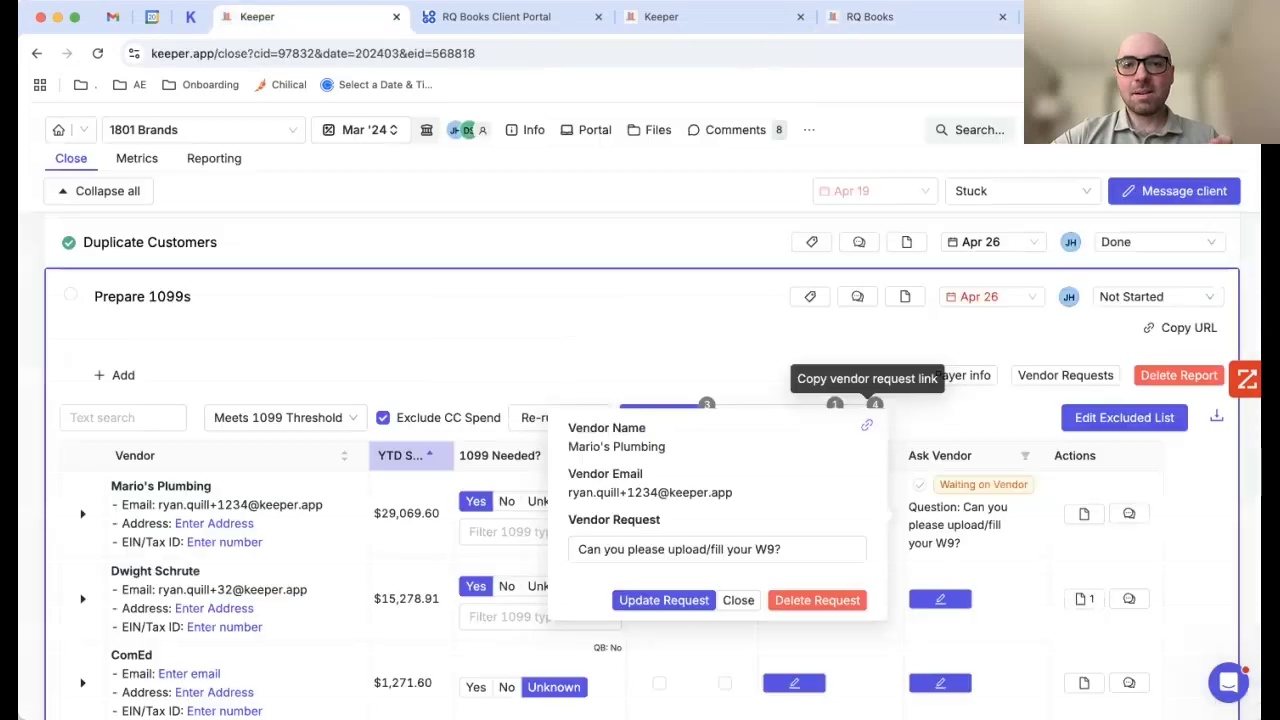
click(1084, 598)
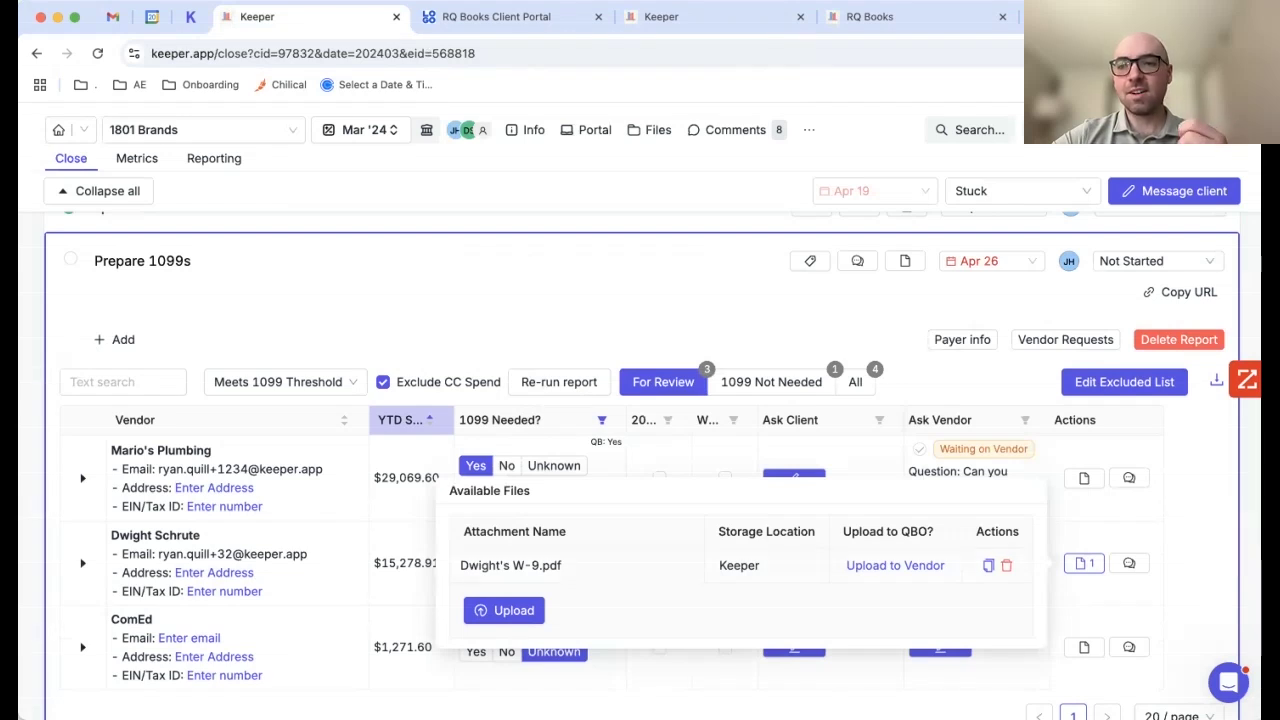
click(1106, 502)
Step: Check the 1099 export options, then collapse the Prepare 1099s report
click(1216, 380)
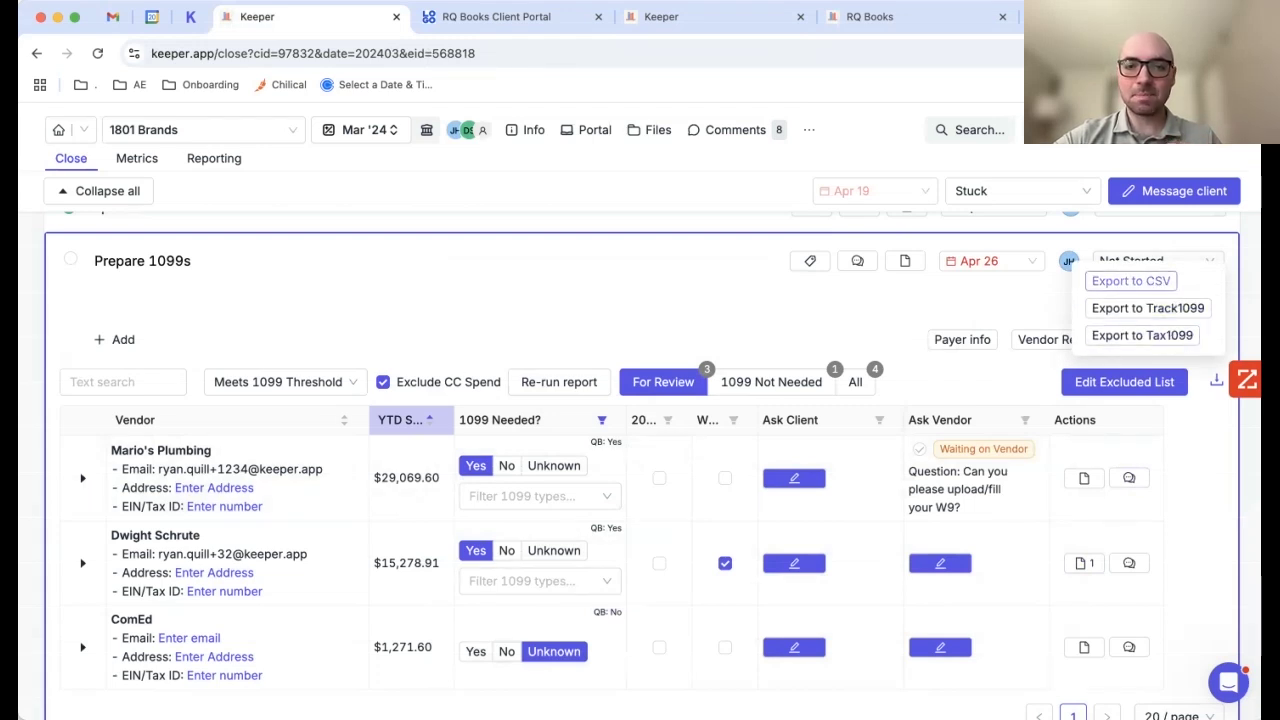
click(1130, 281)
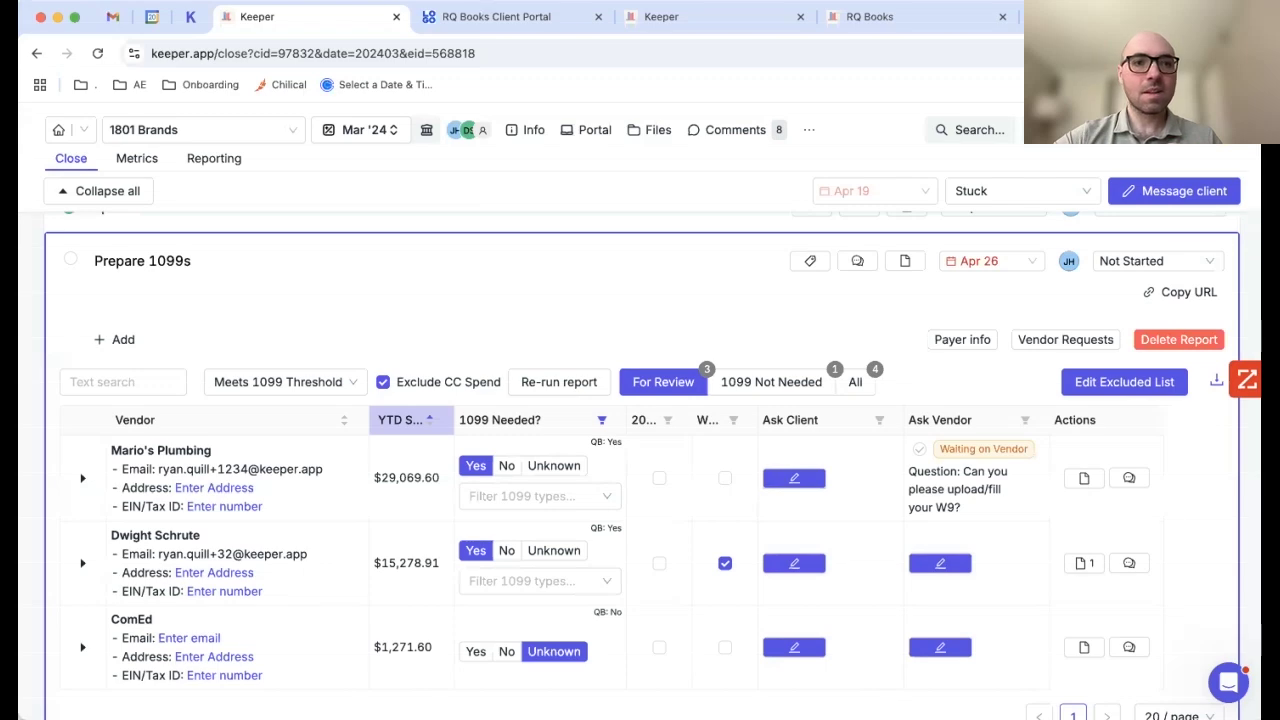
click(640, 262)
scroll(640, 325, down, 1)
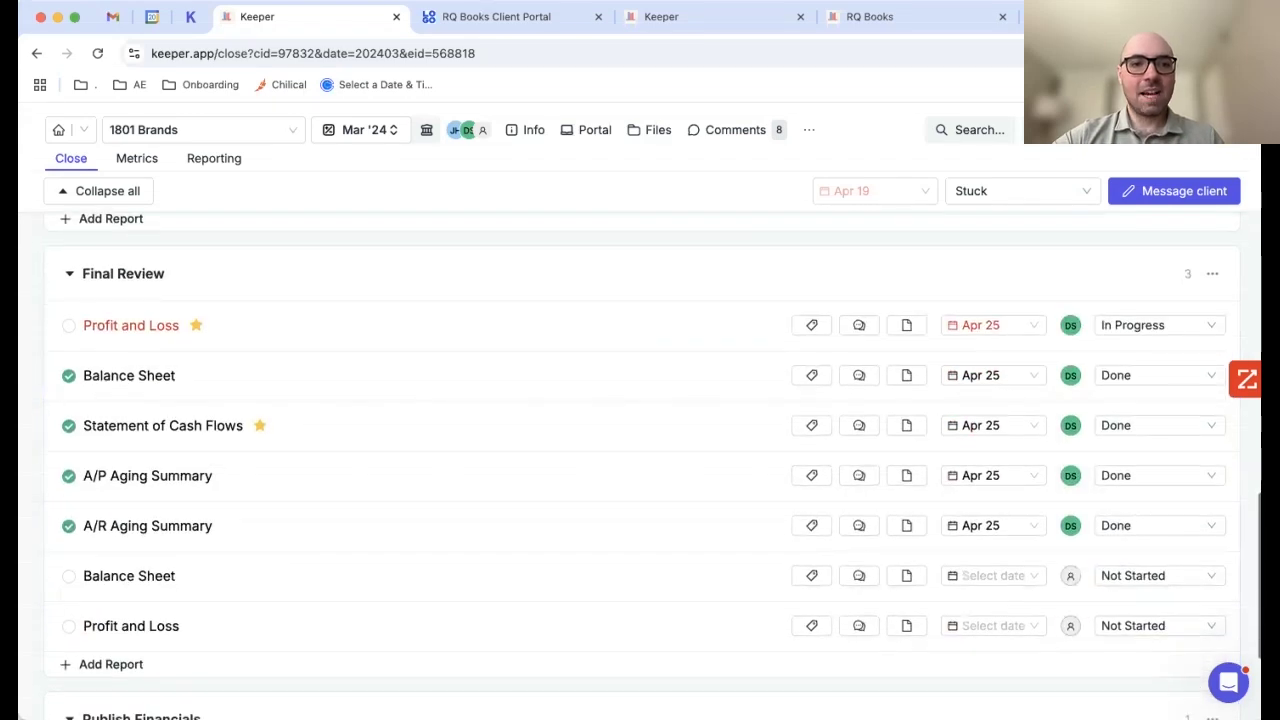
Step: Open the Profit and Loss review and expand Advertising & marketing by vendor
scroll(640, 325, down, 1)
click(640, 300)
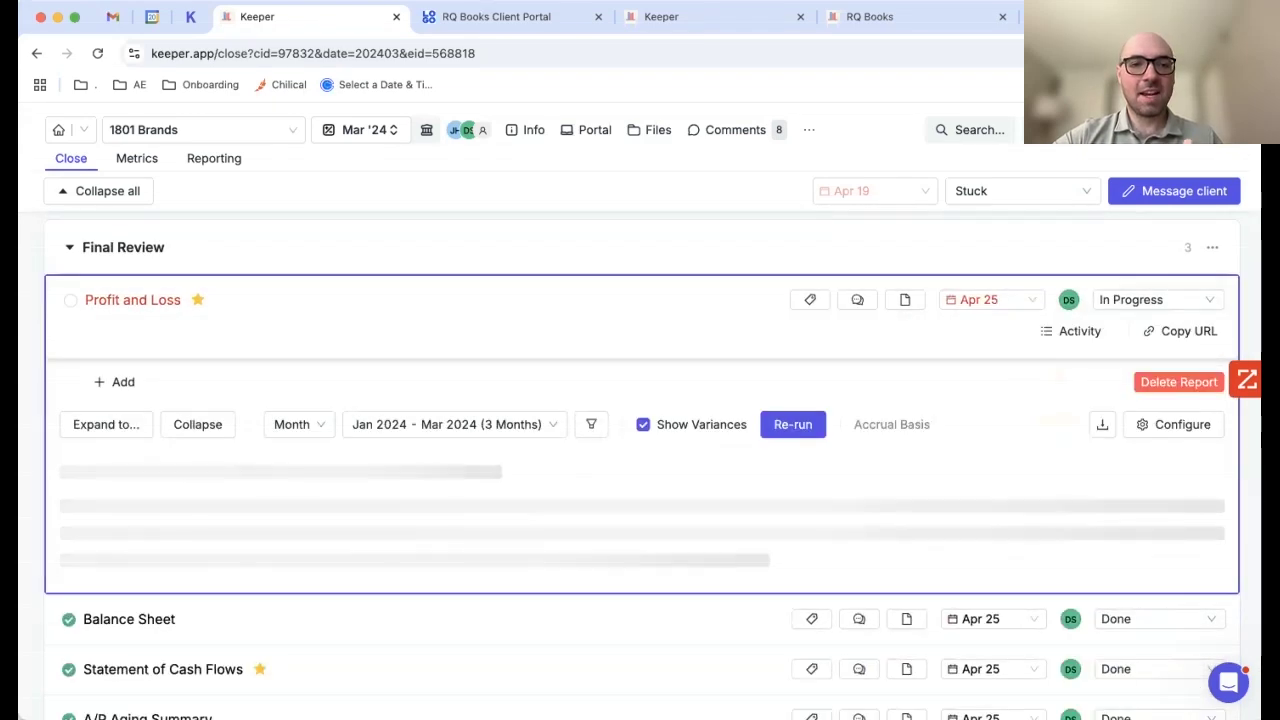
scroll(540, 326, down, 10)
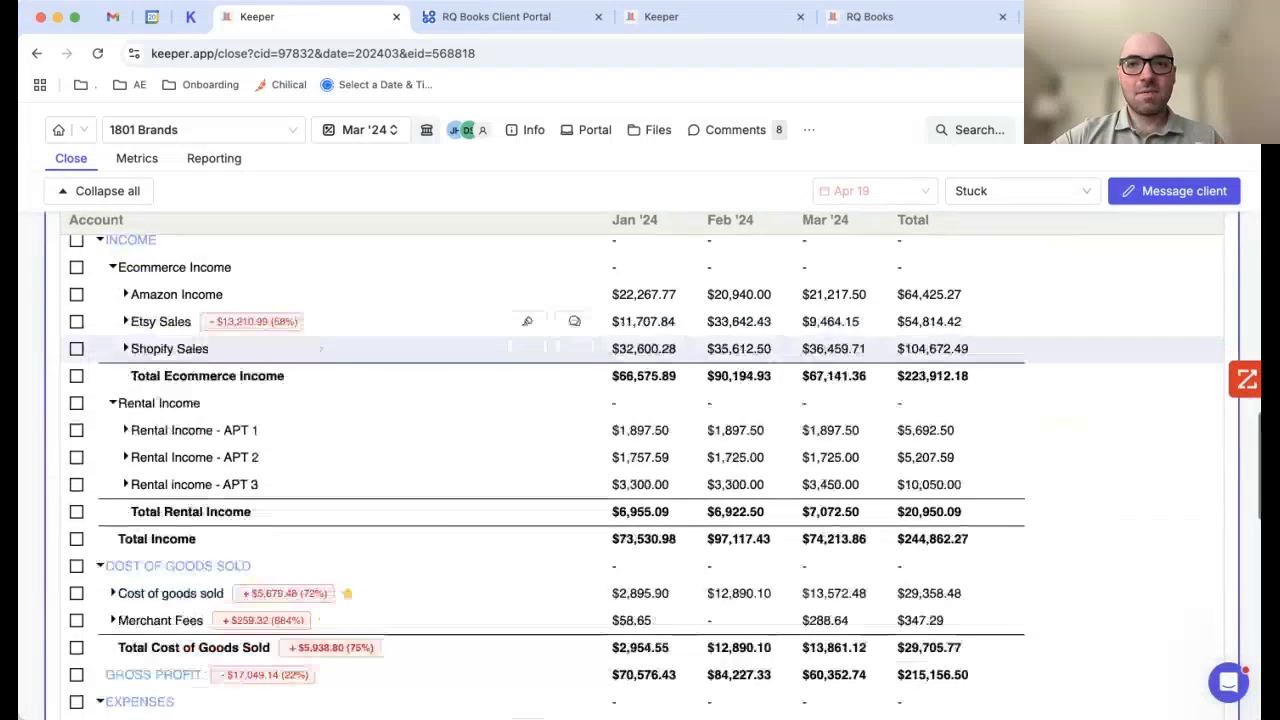
scroll(540, 350, down, 2)
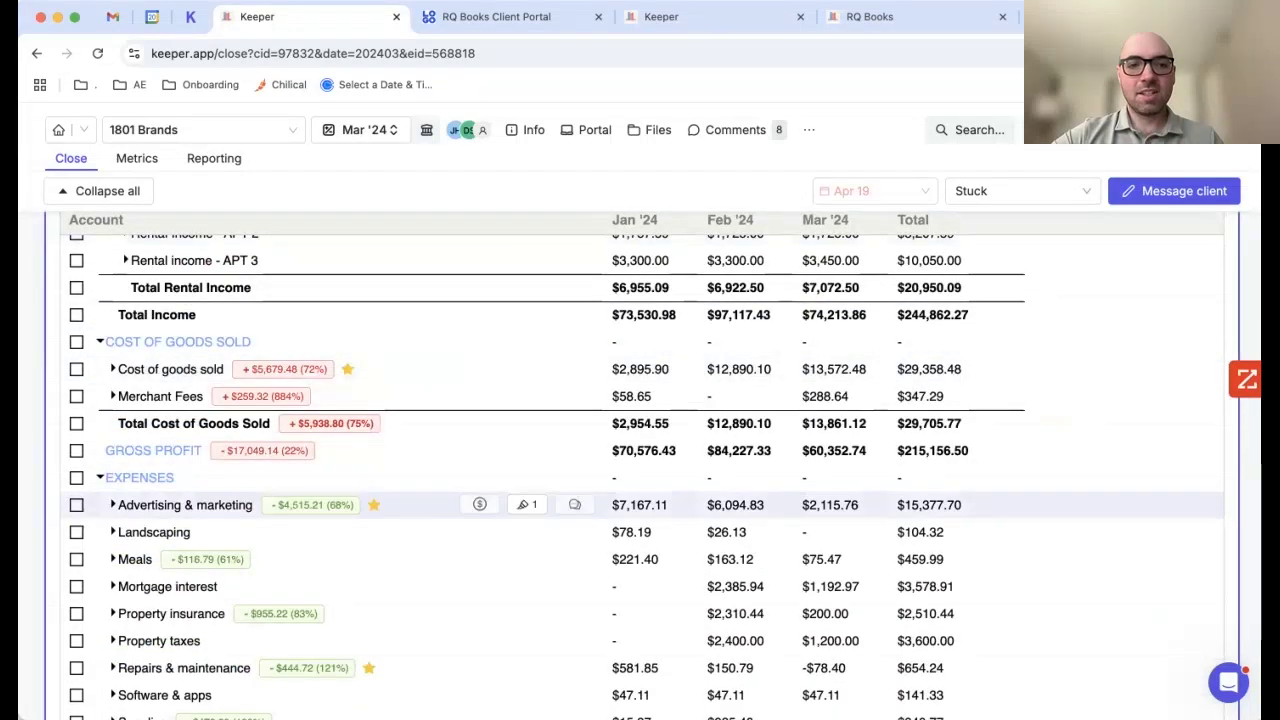
click(113, 505)
scroll(540, 480, down, 1)
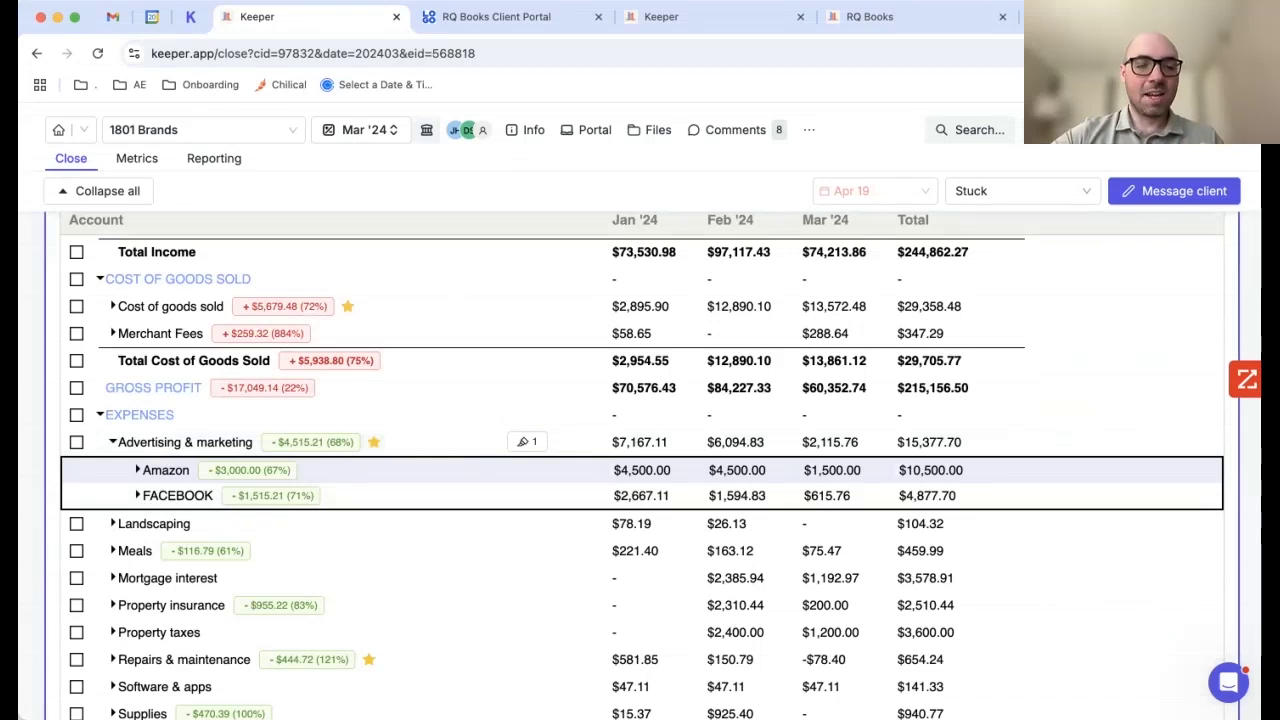
Step: Select all Amazon transactions, browse bulk-edit payee, description, account and split options, then collapse the report
click(165, 470)
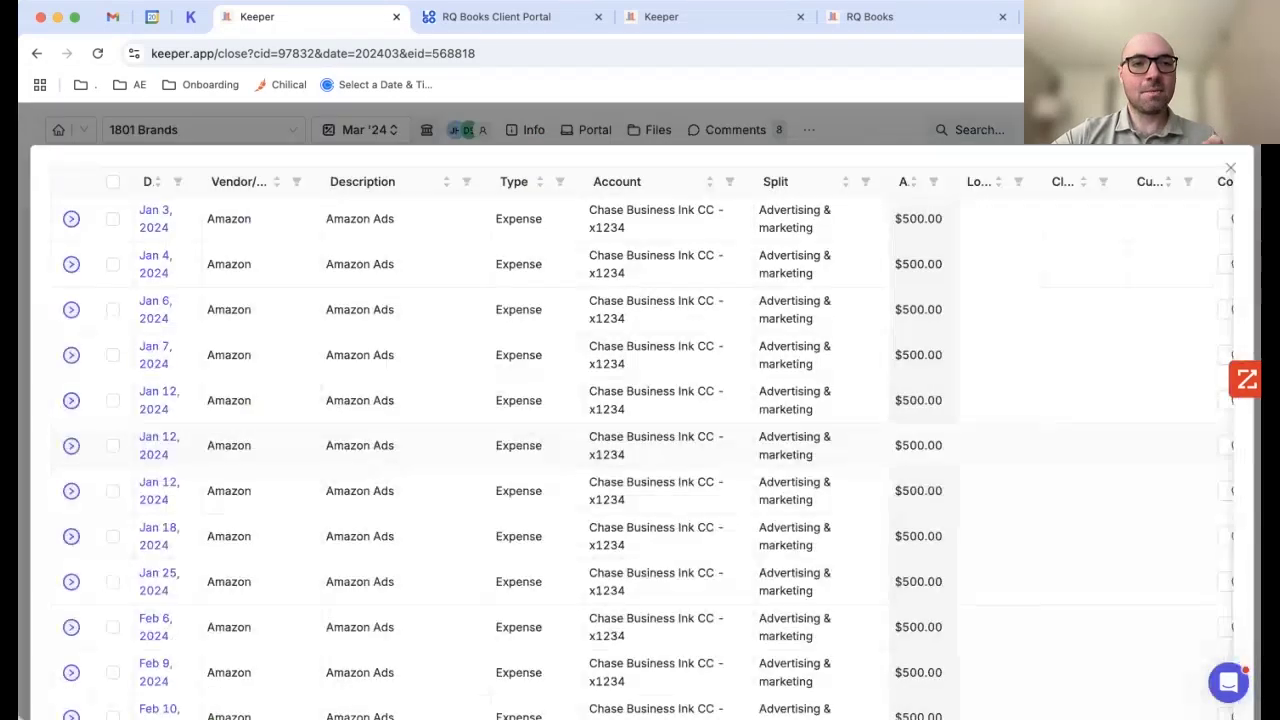
click(113, 181)
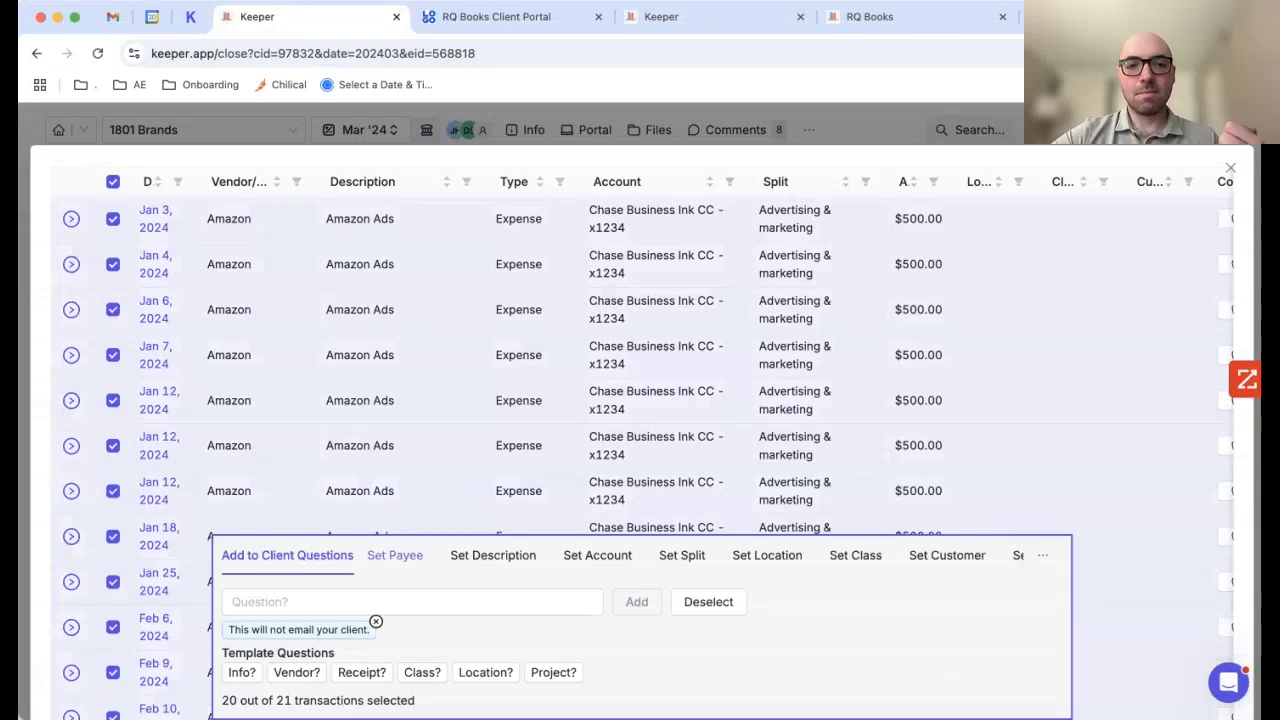
click(394, 555)
click(493, 621)
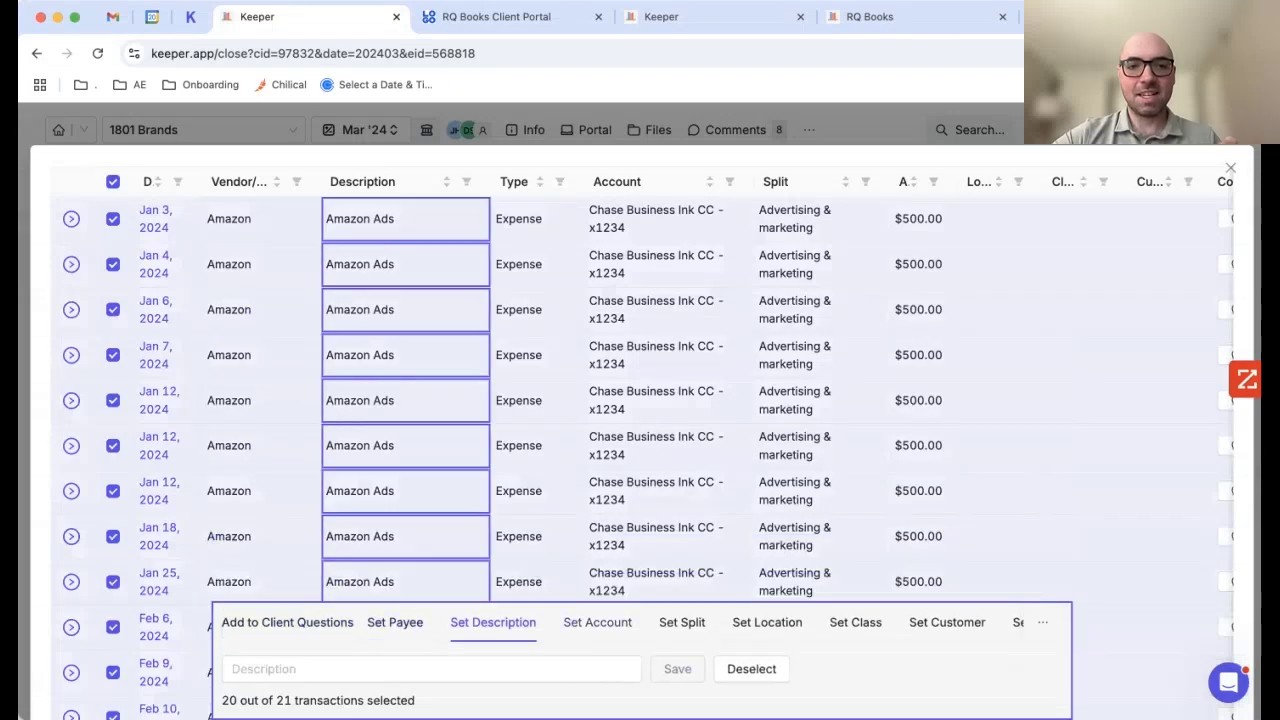
click(597, 622)
click(682, 622)
click(597, 622)
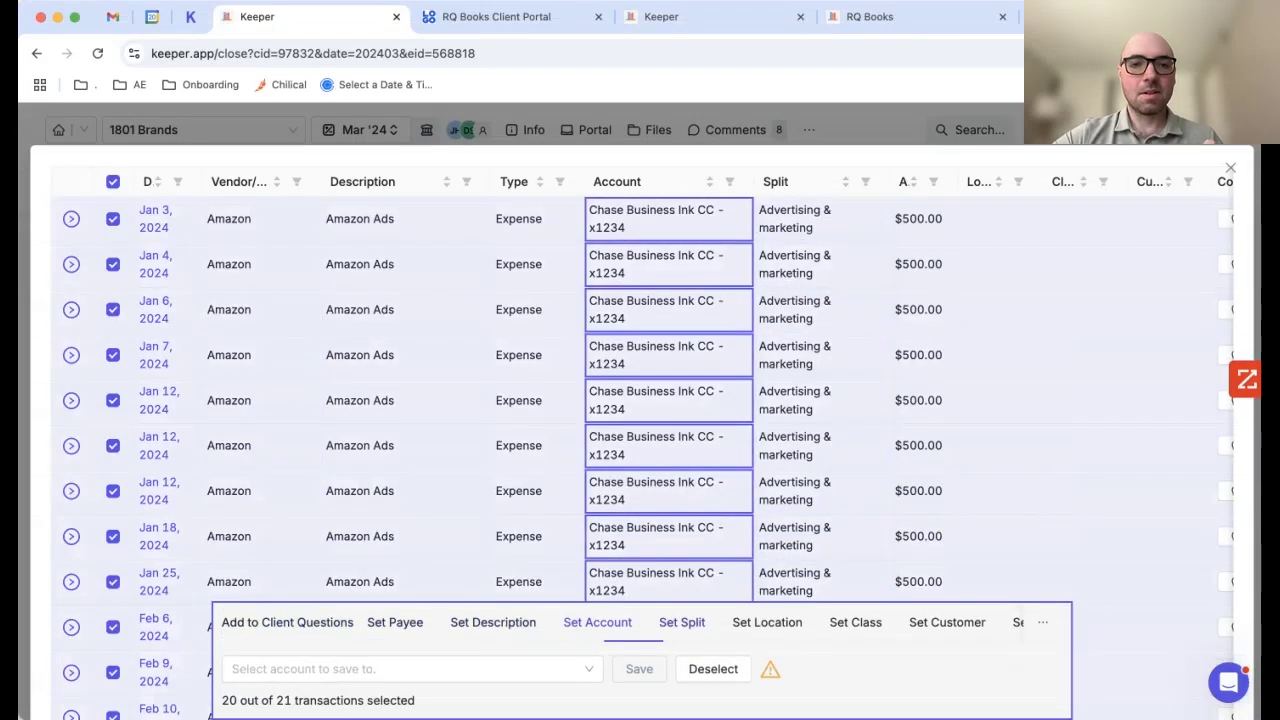
click(493, 622)
key(Escape)
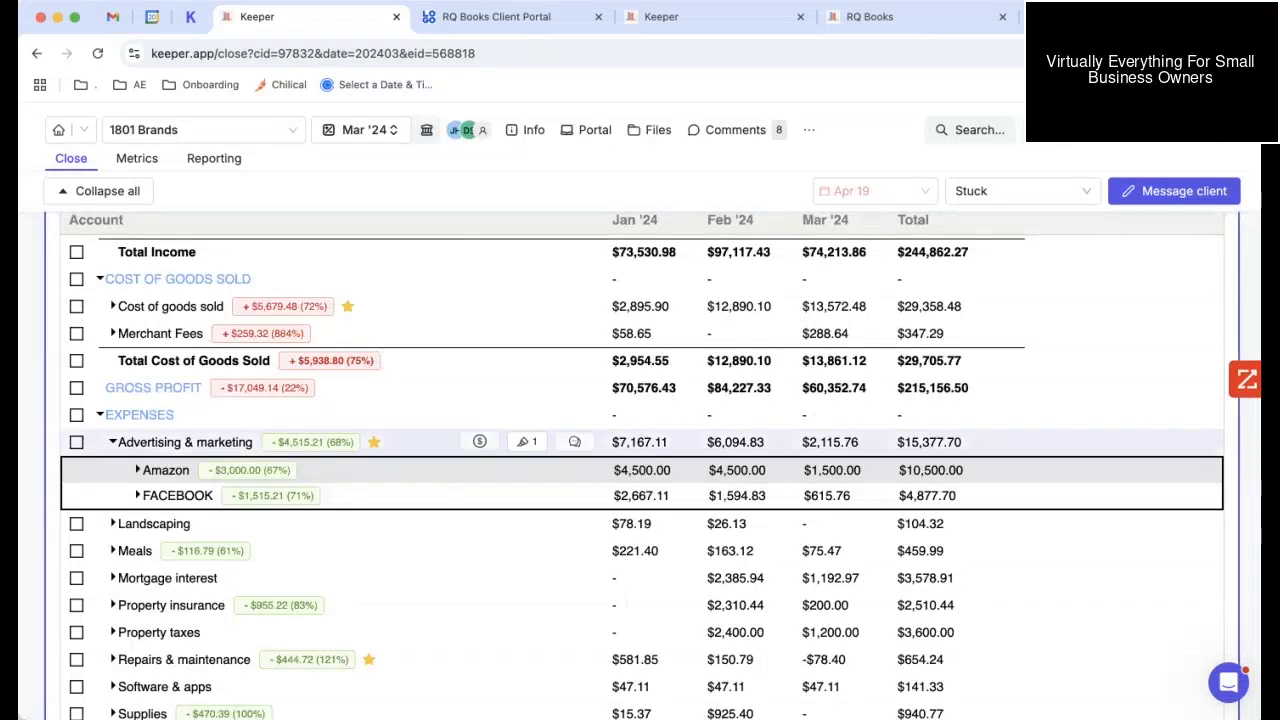
scroll(640, 460, up, 10)
scroll(640, 460, up, 2)
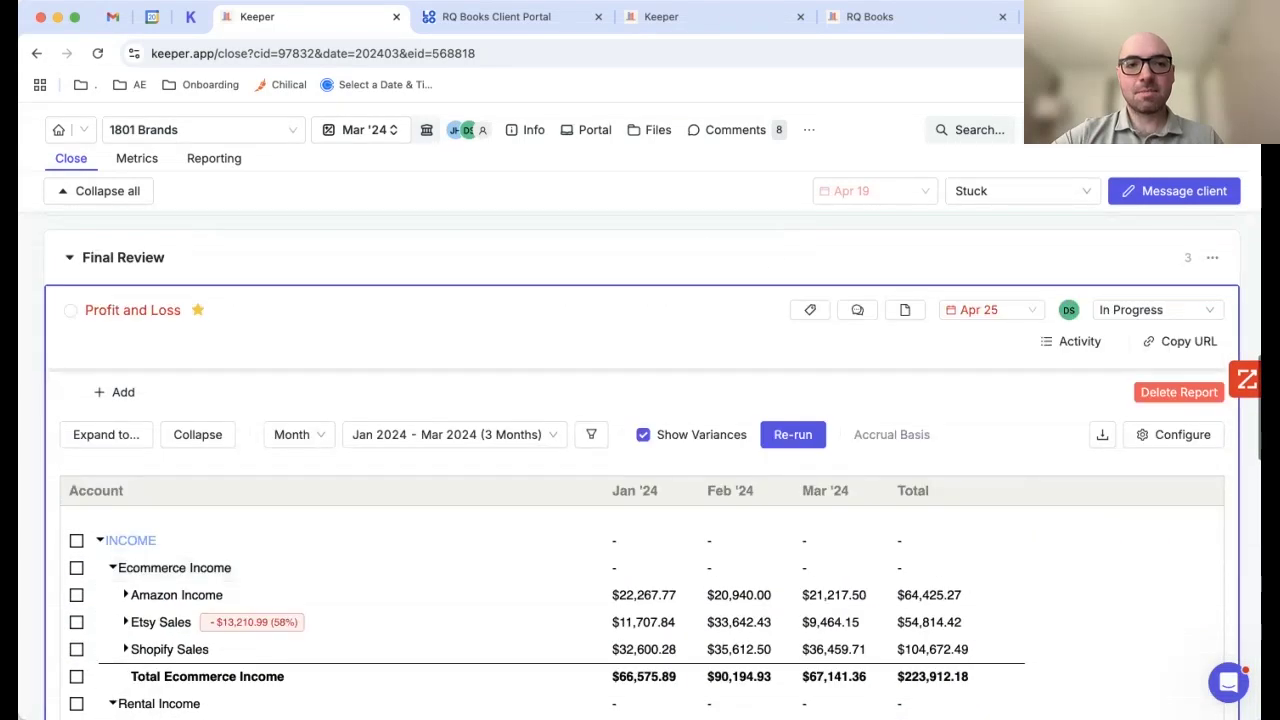
click(330, 348)
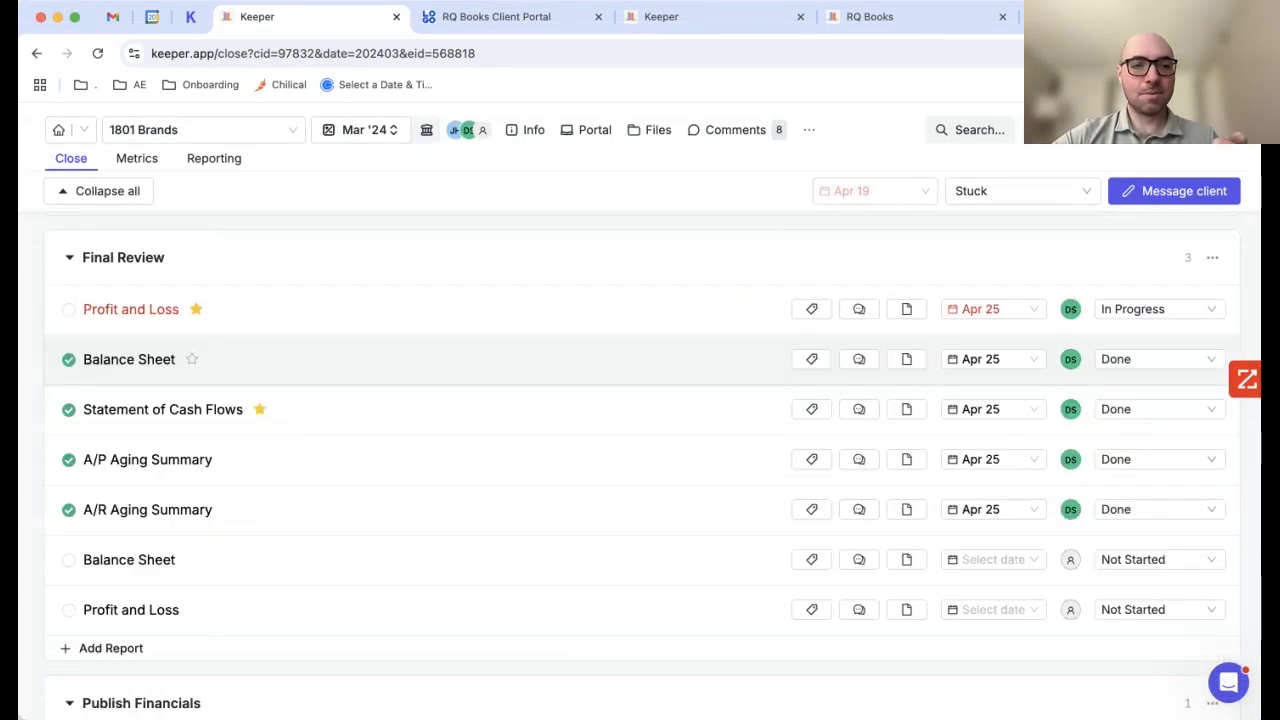
Step: Open 1801 Brands' financial reporting package, dismissing the time-tracking prompt
scroll(640, 420, down, 4)
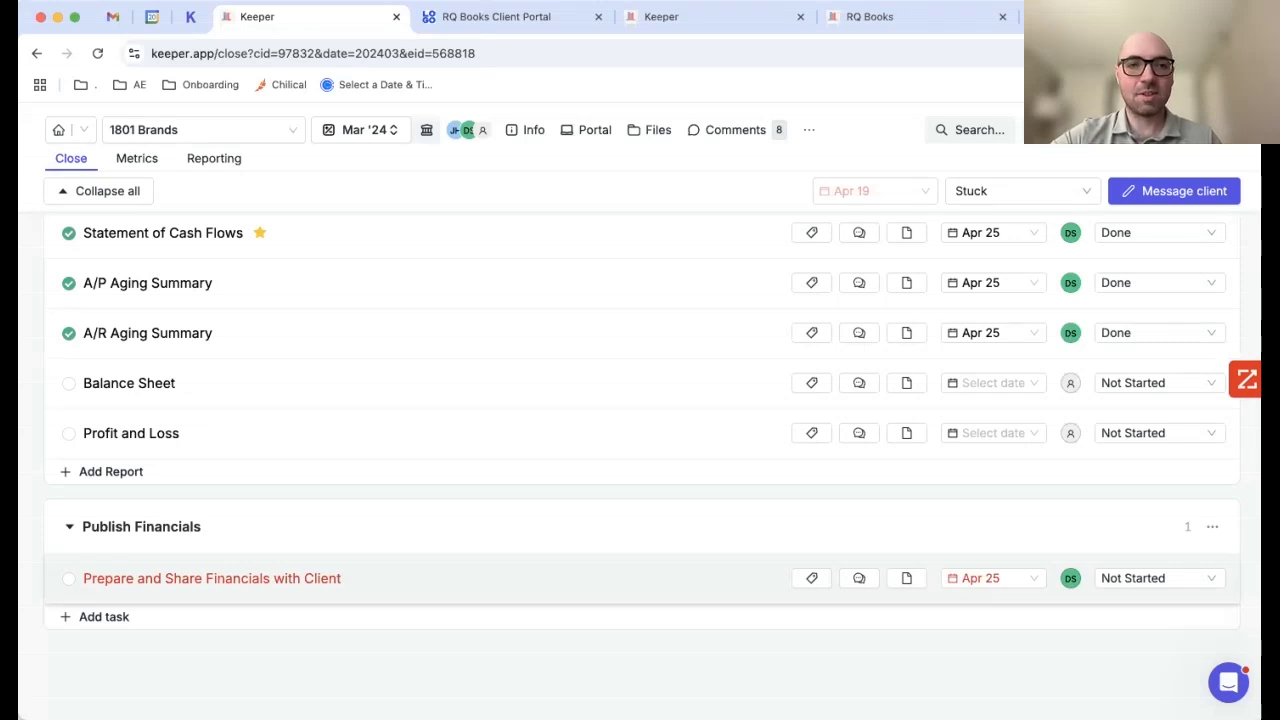
click(214, 158)
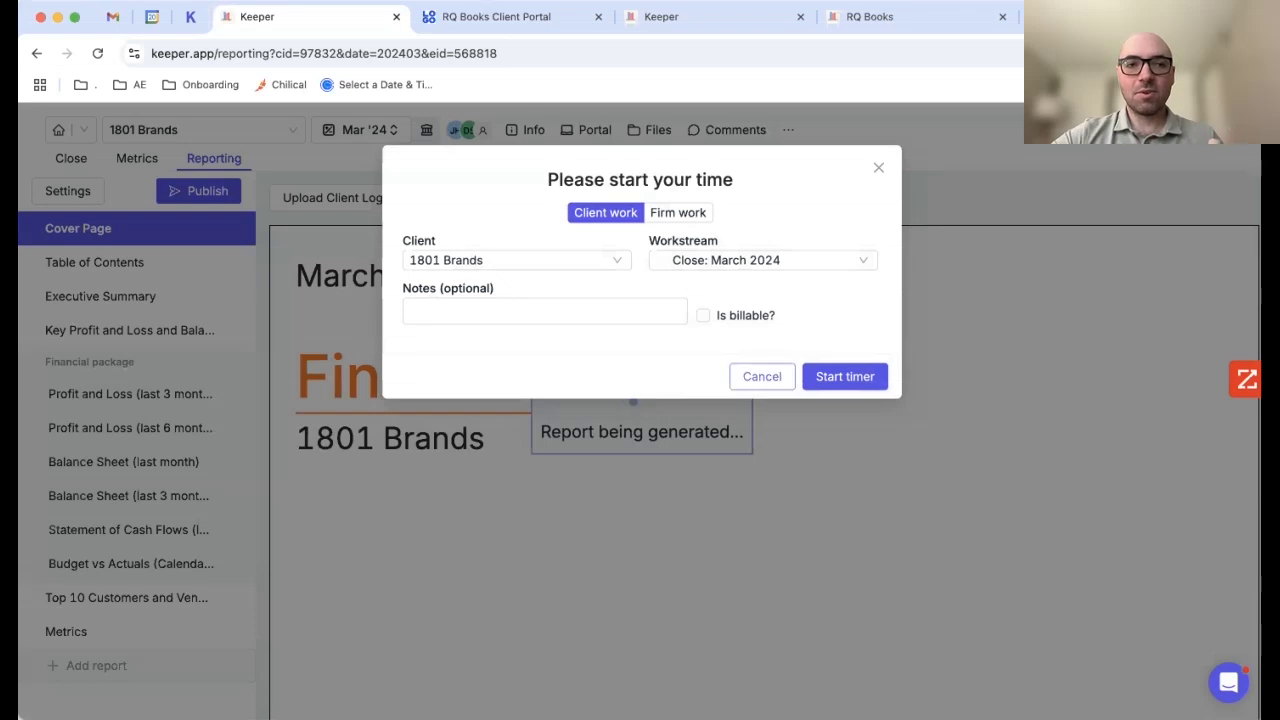
key(Escape)
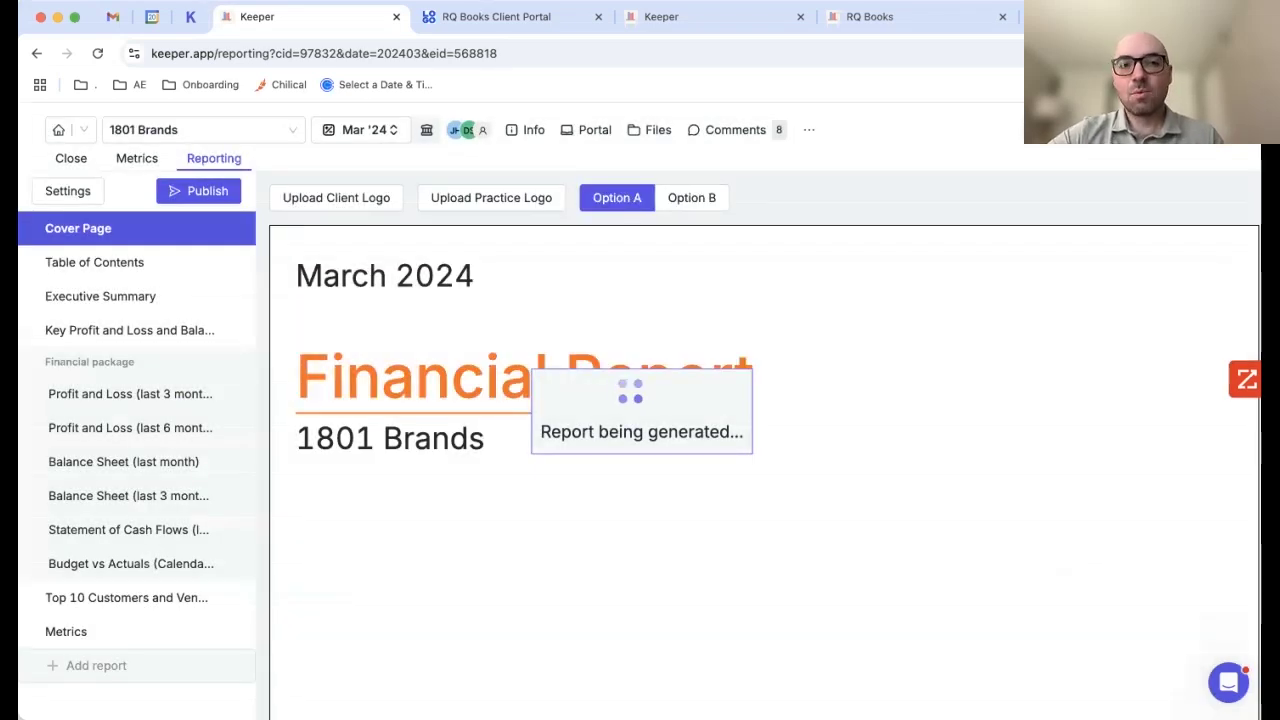
Step: Review the Mar '24 Executive Summary: revenue $74,213, net income $53,982, YTD chart
scroll(765, 470, down, 2)
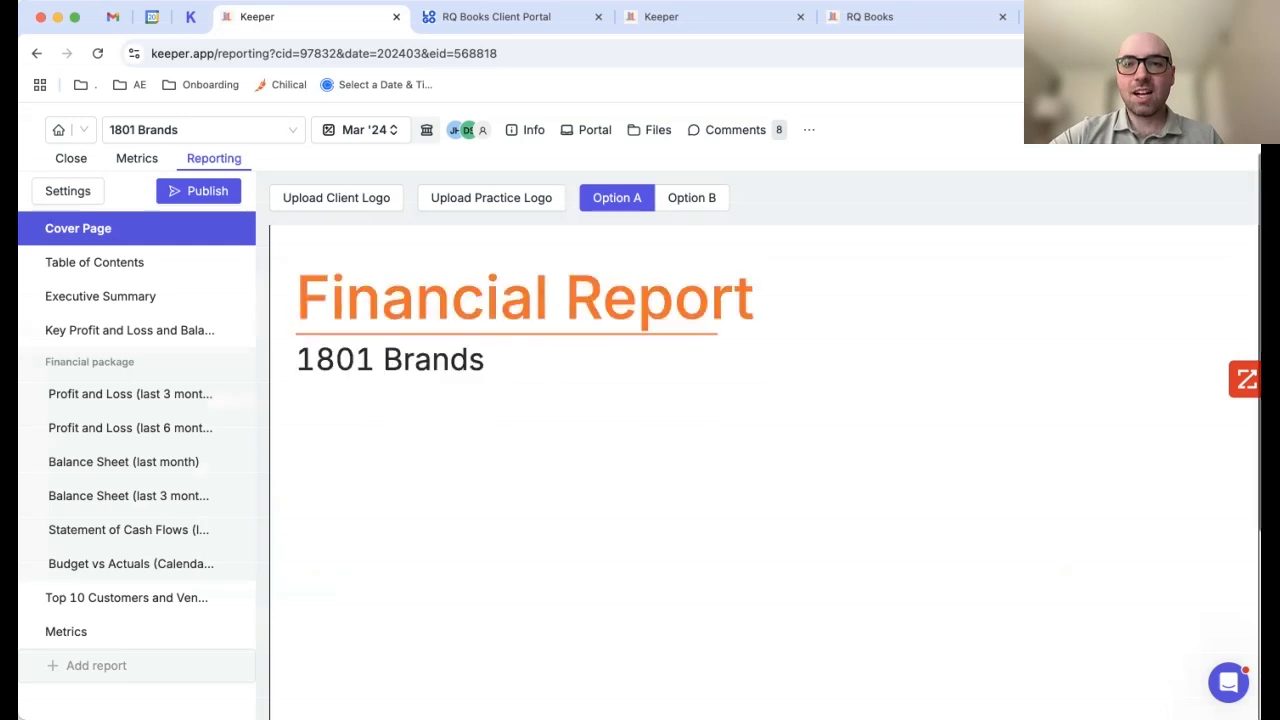
scroll(765, 470, down, 5)
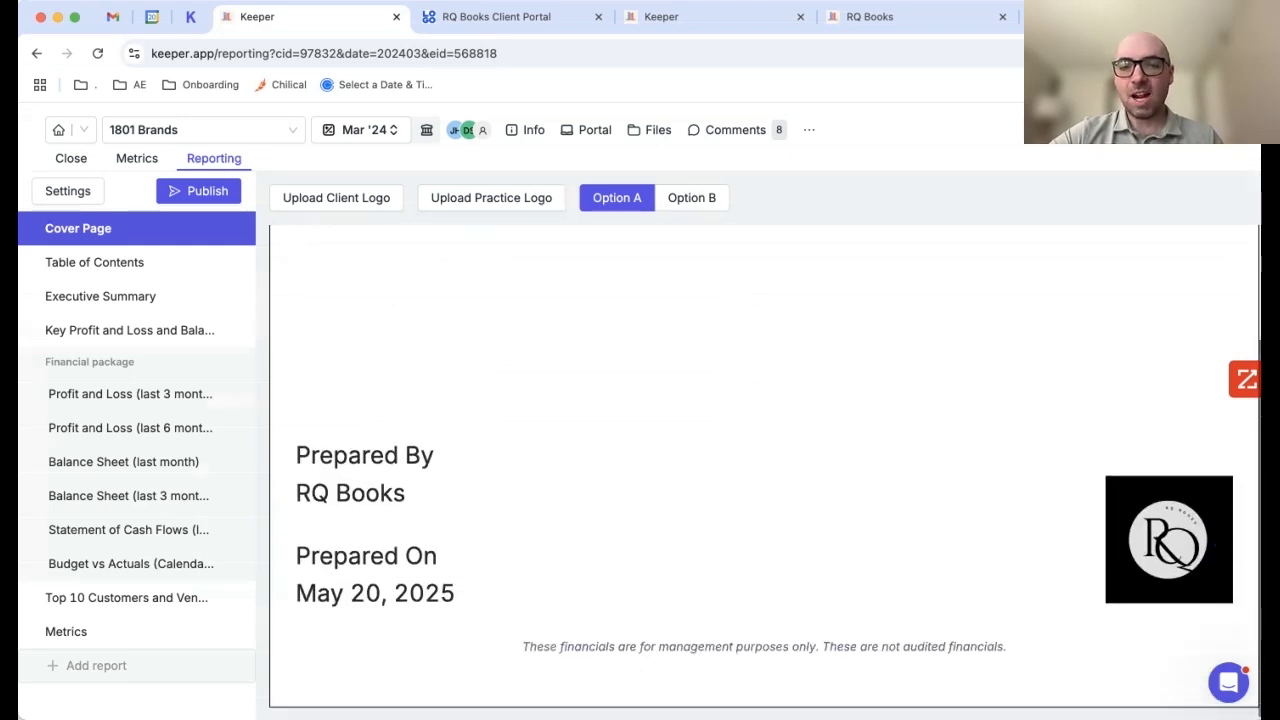
scroll(765, 470, up, 5)
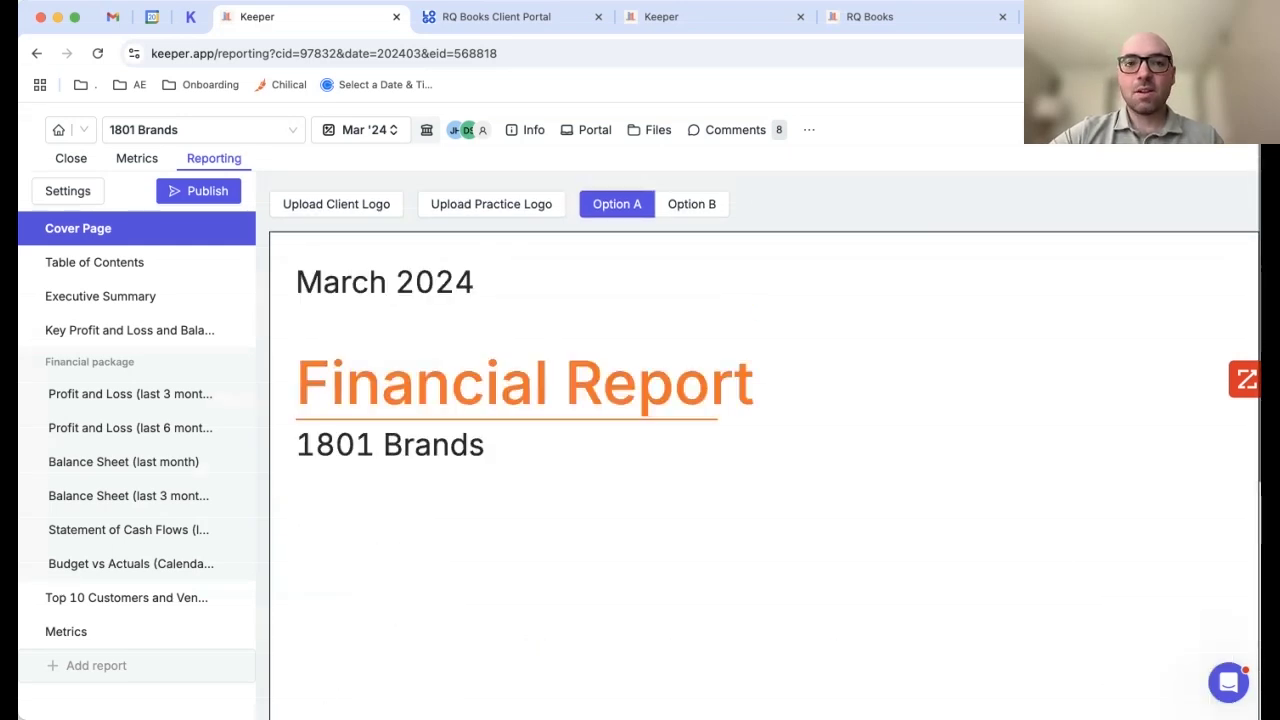
scroll(765, 470, down, 5)
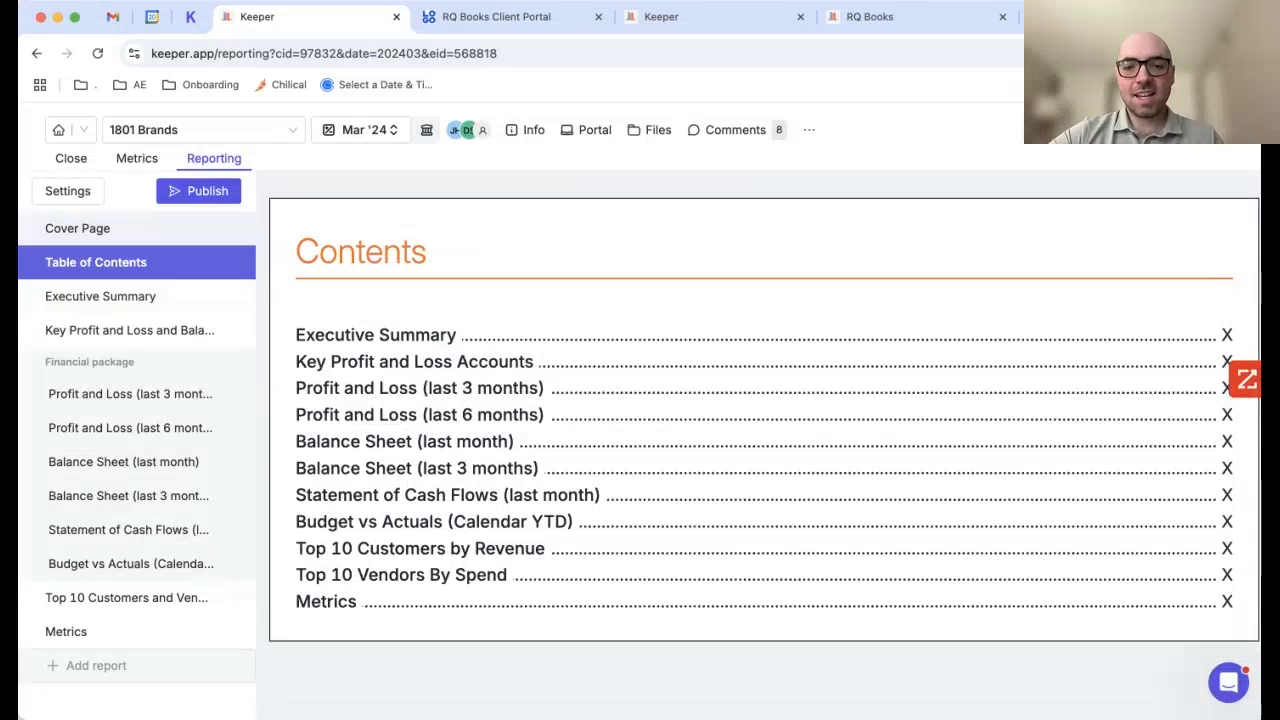
click(100, 296)
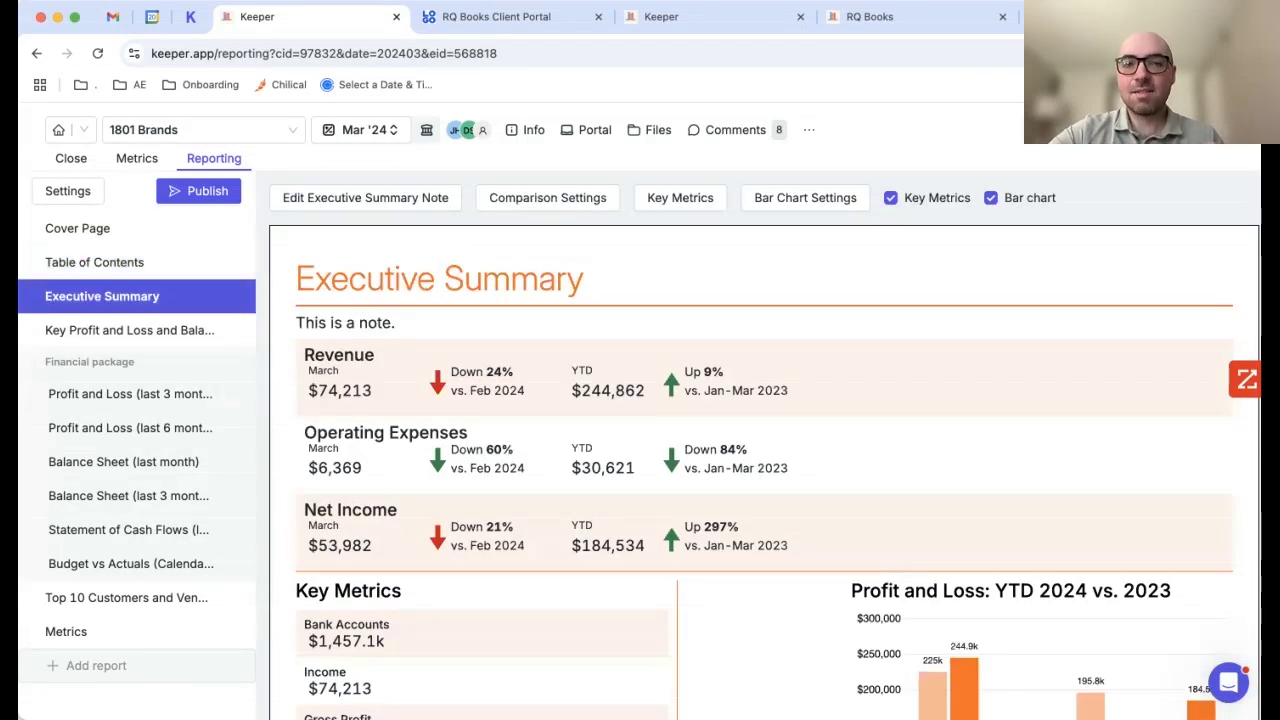
scroll(765, 470, down, 4)
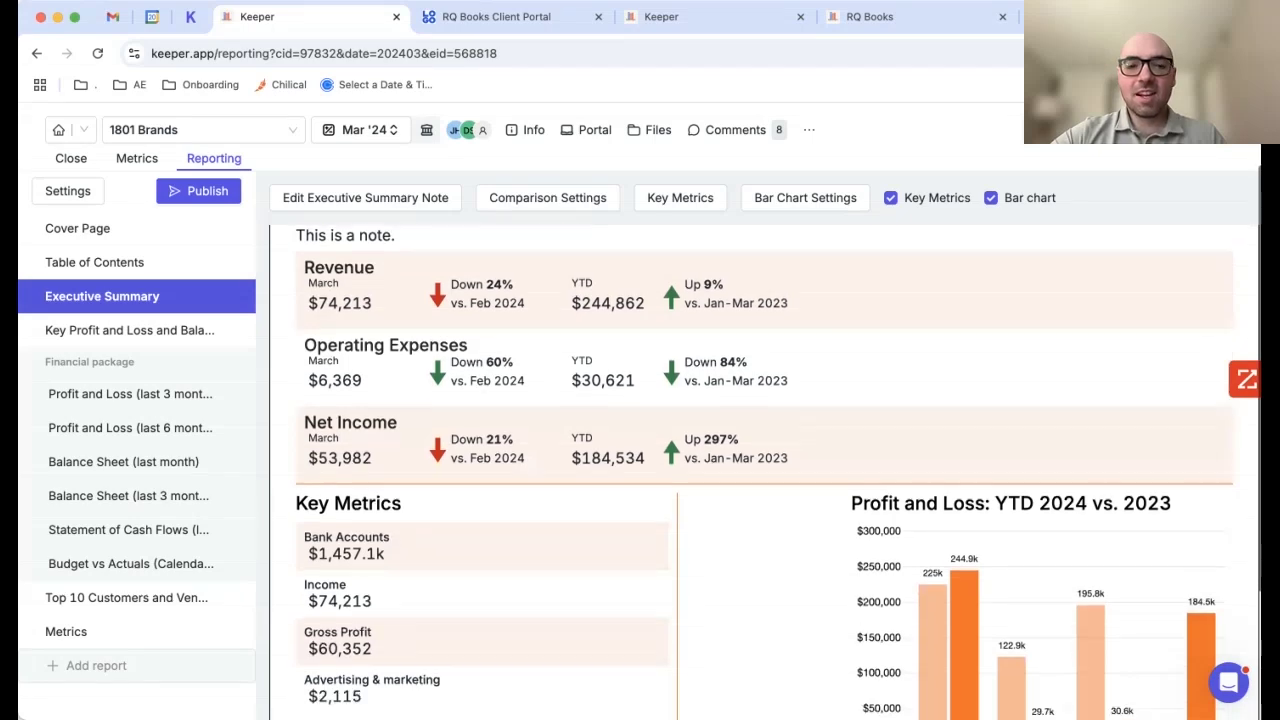
scroll(765, 470, down, 3)
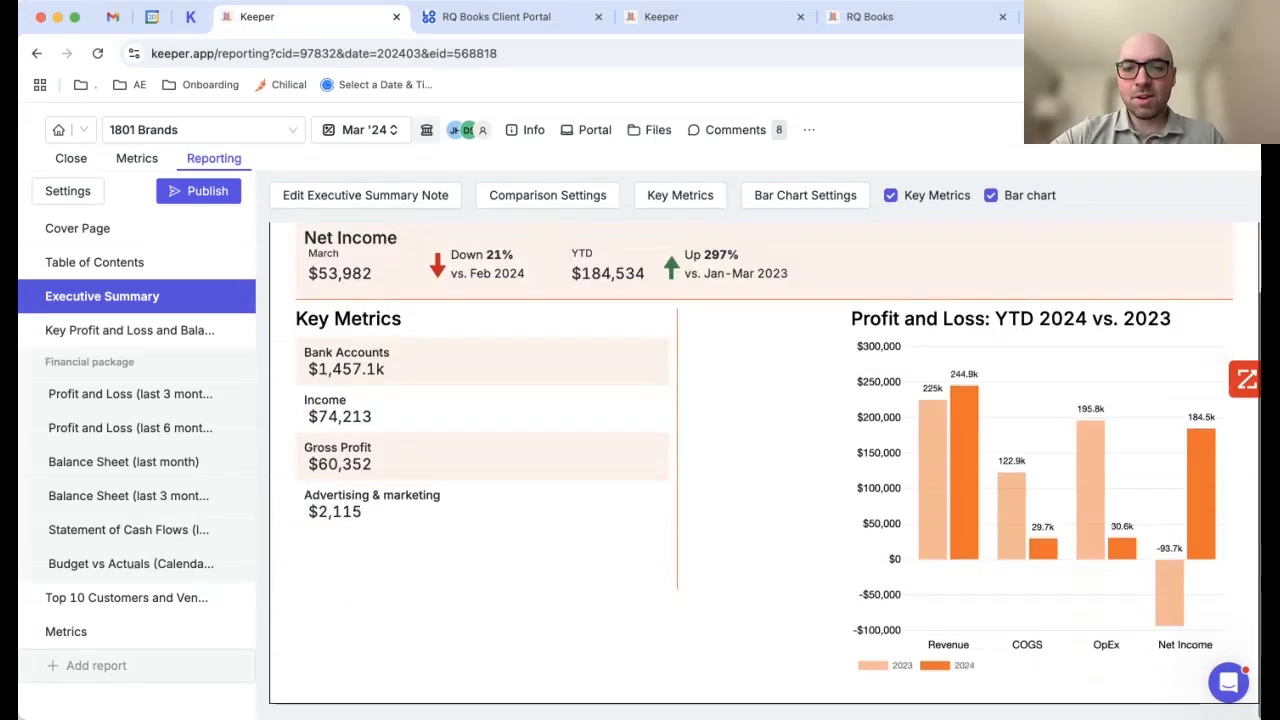
scroll(765, 470, up, 7)
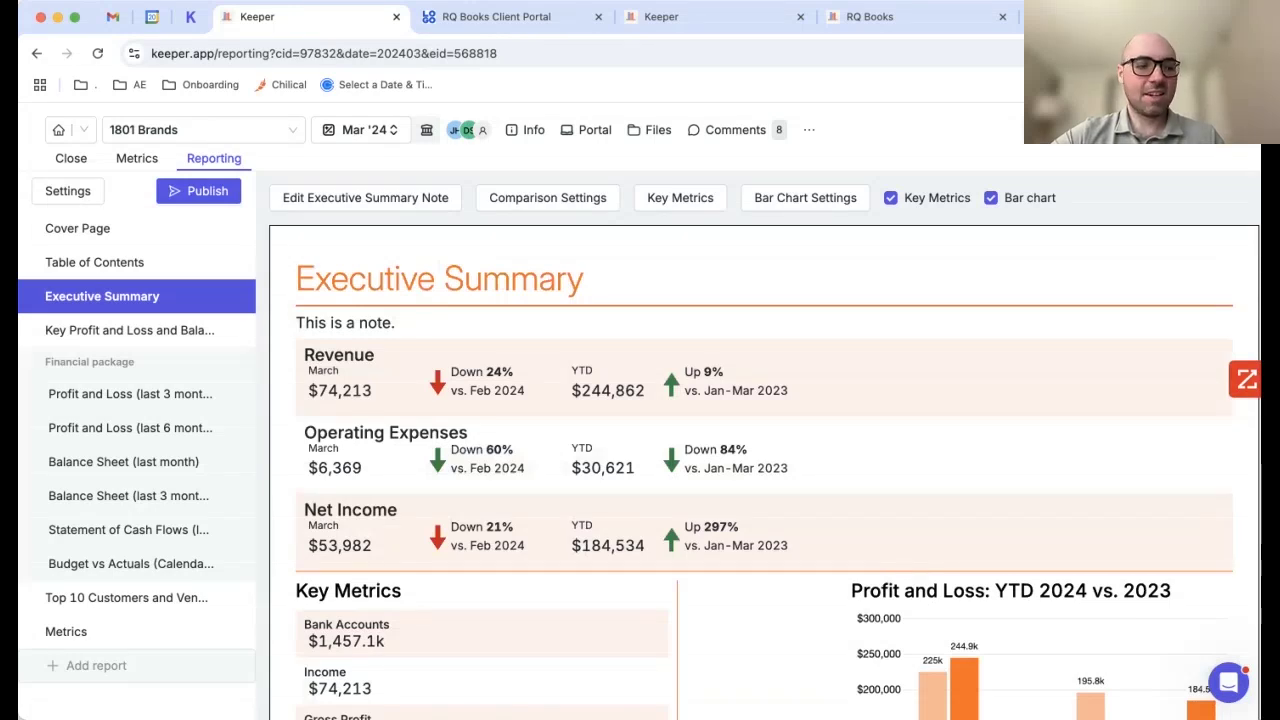
Step: Browse the Profit and Loss (last 3 months), Balance Sheet (last month) and Statement of Cash Flows reports
click(130, 394)
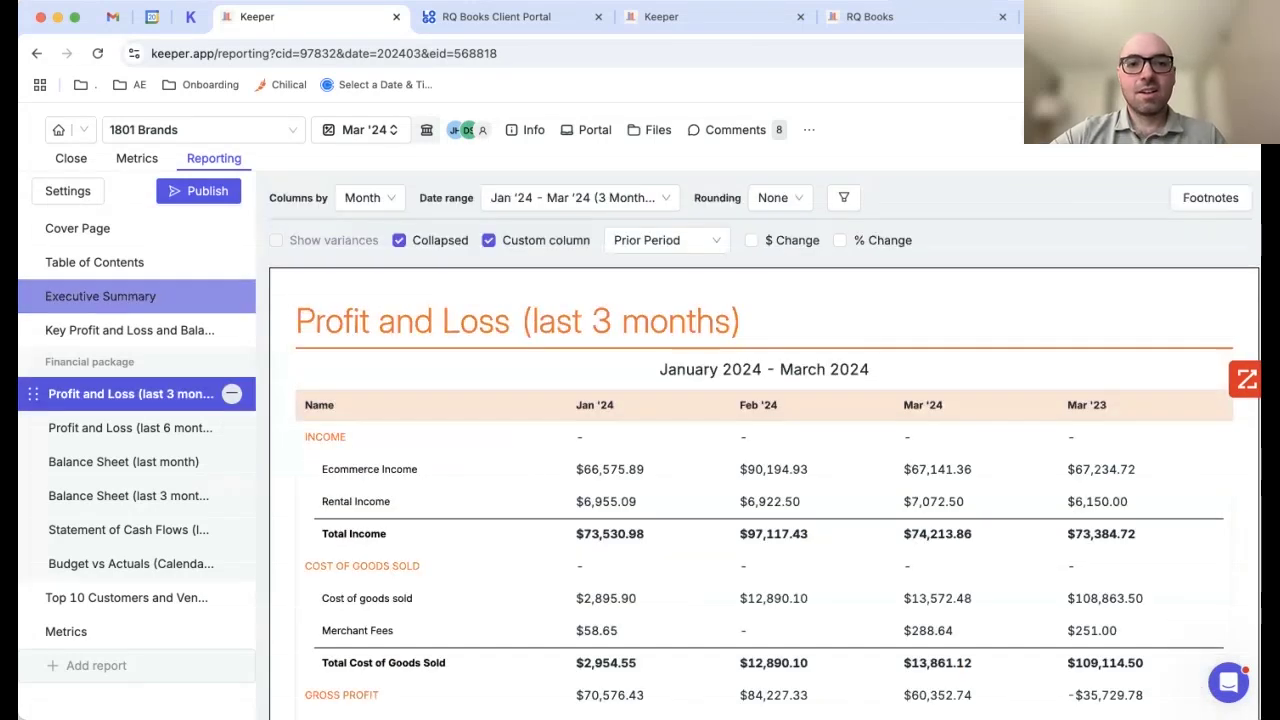
scroll(764, 490, down, 15)
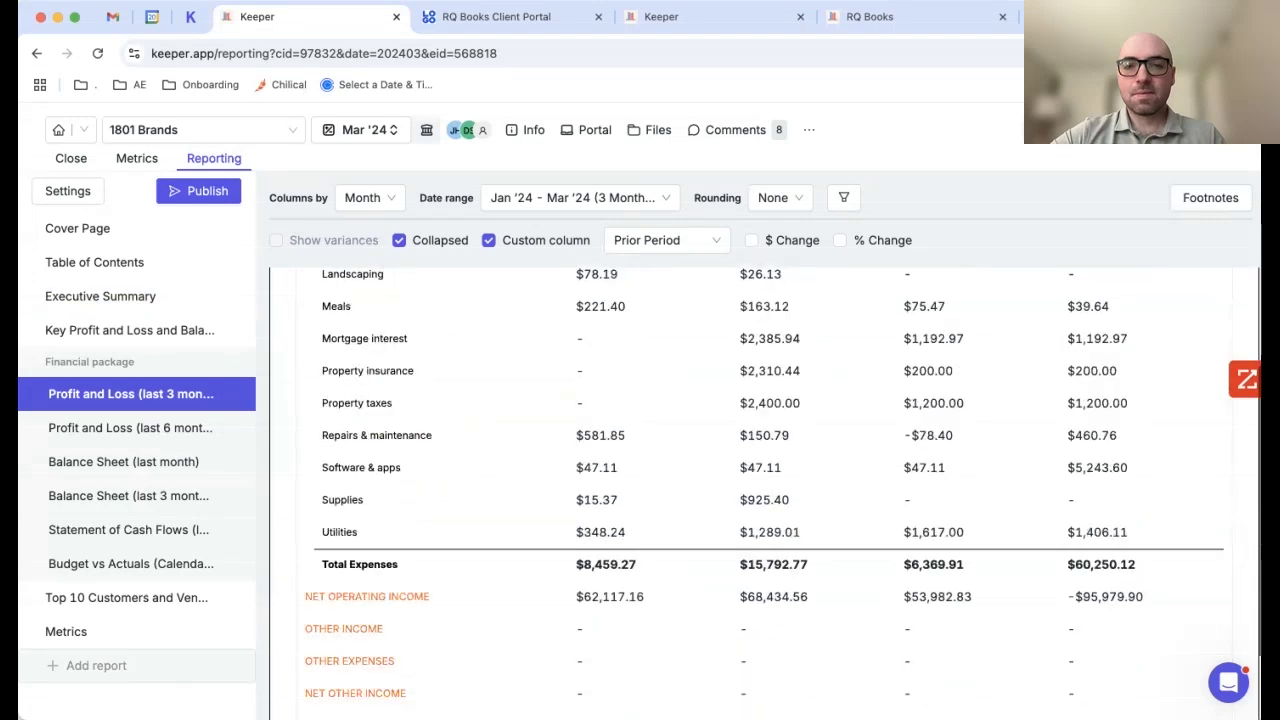
scroll(764, 490, up, 15)
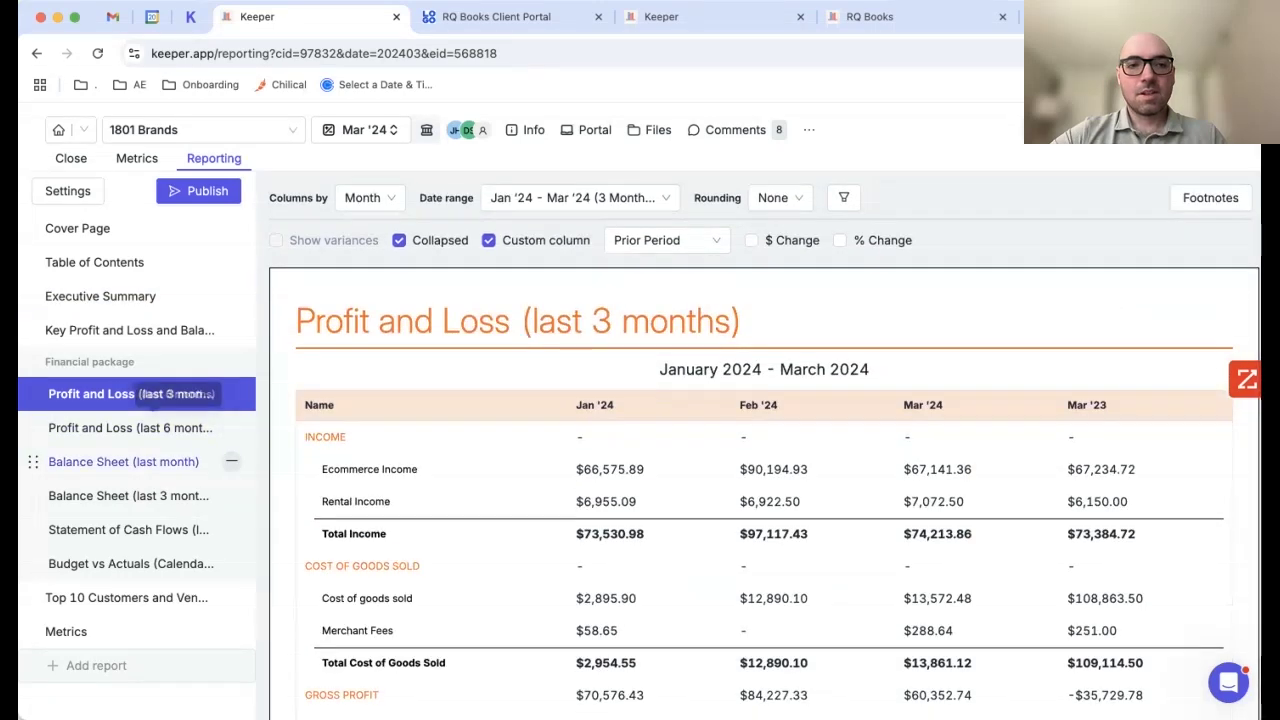
click(125, 461)
scroll(764, 490, down, 5)
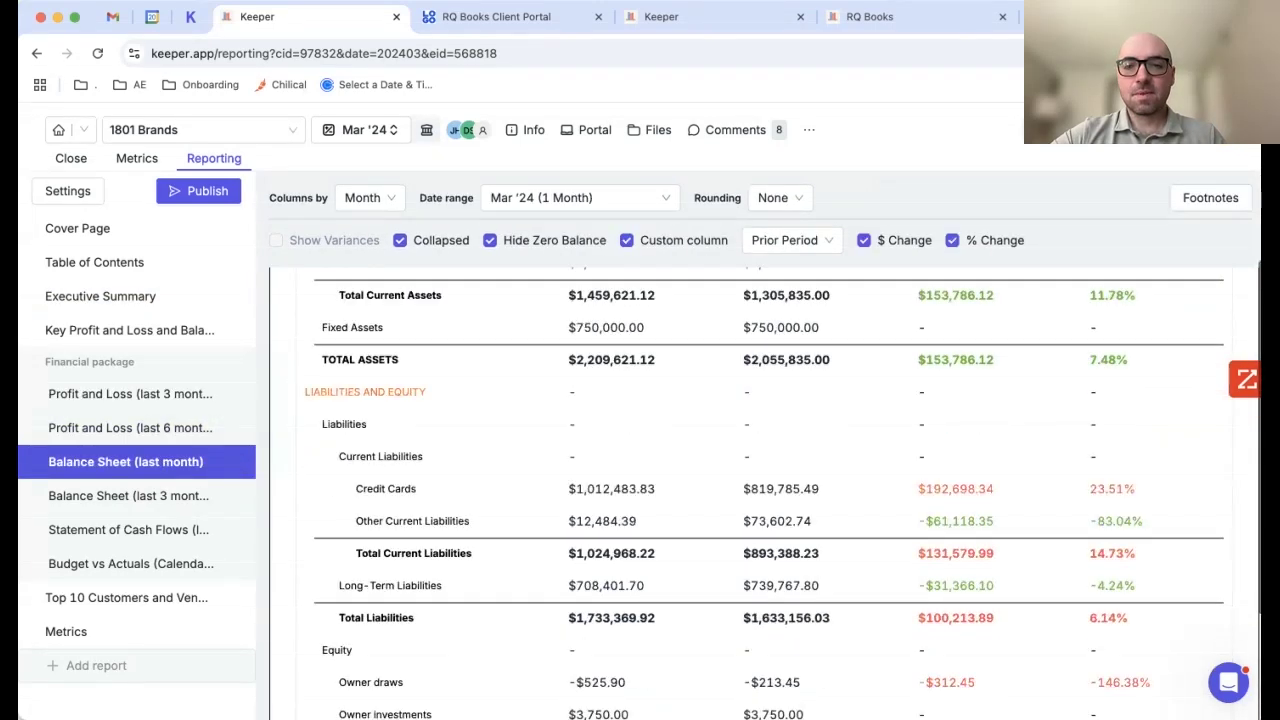
scroll(764, 490, up, 5)
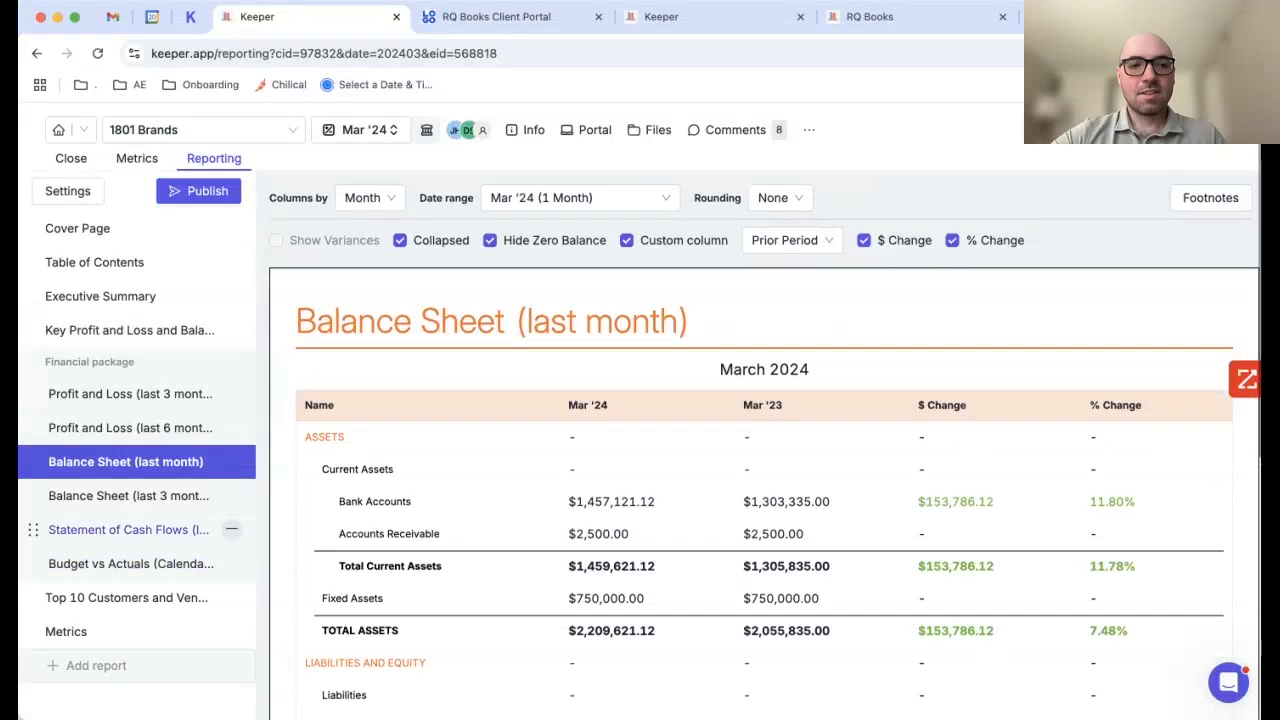
click(130, 529)
scroll(764, 490, down, 5)
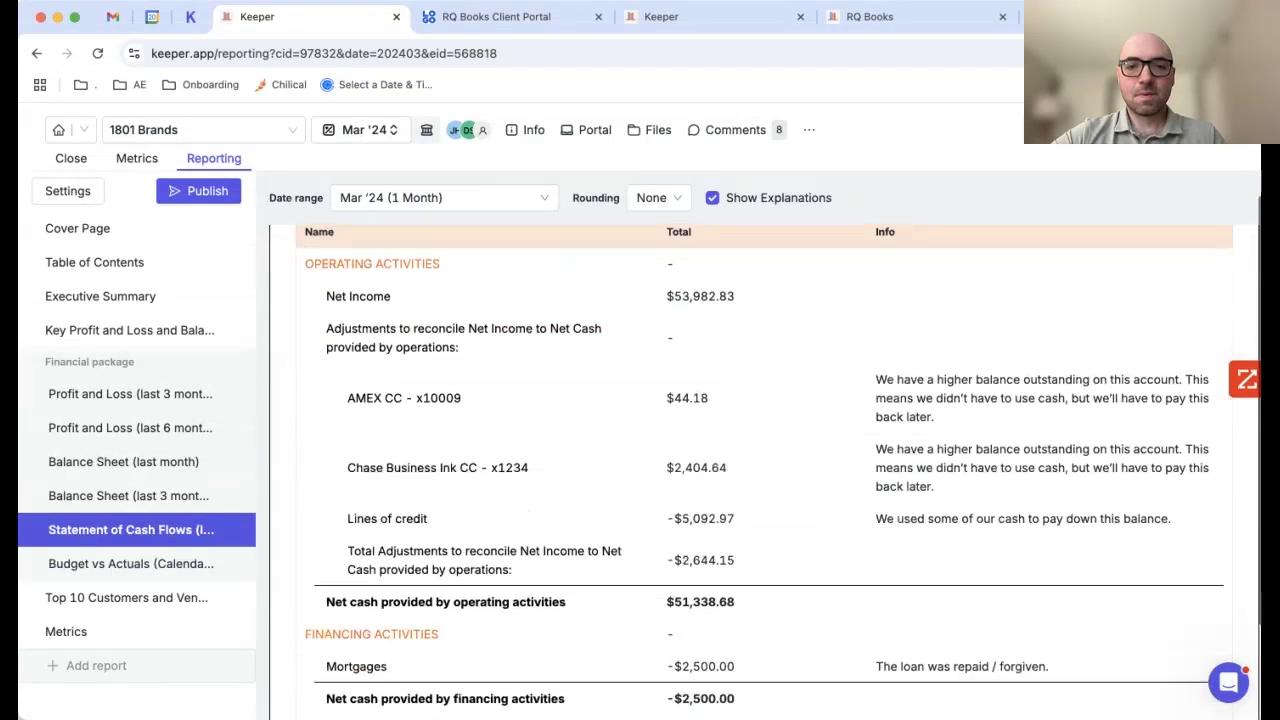
scroll(764, 490, up, 4)
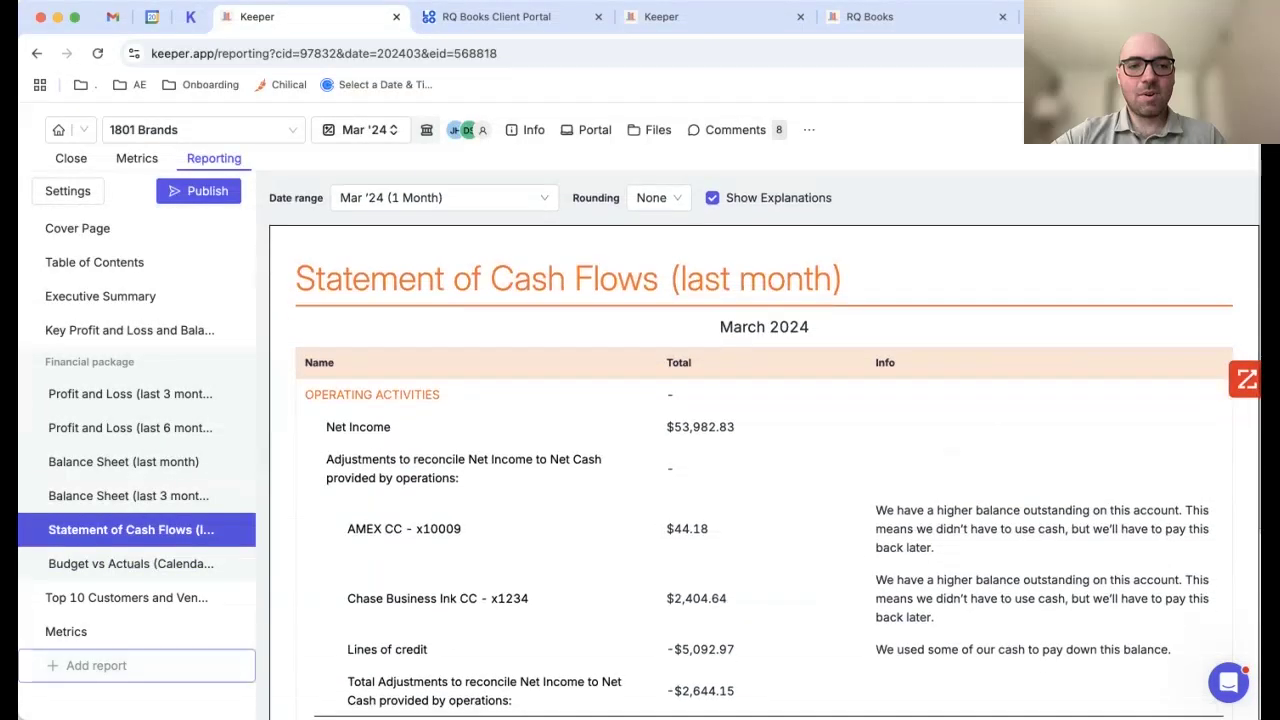
Step: Review the Metrics report's Income vs Expenses chart and check the Publish options
click(130, 631)
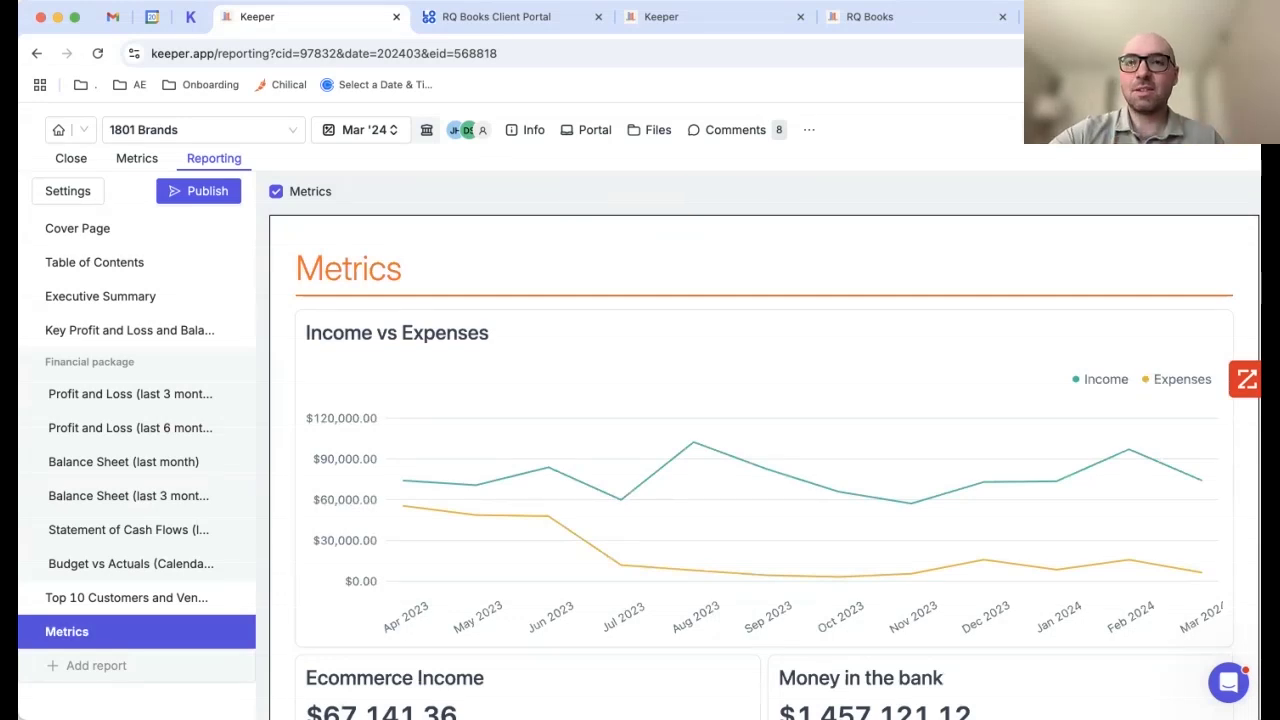
scroll(764, 467, down, 5)
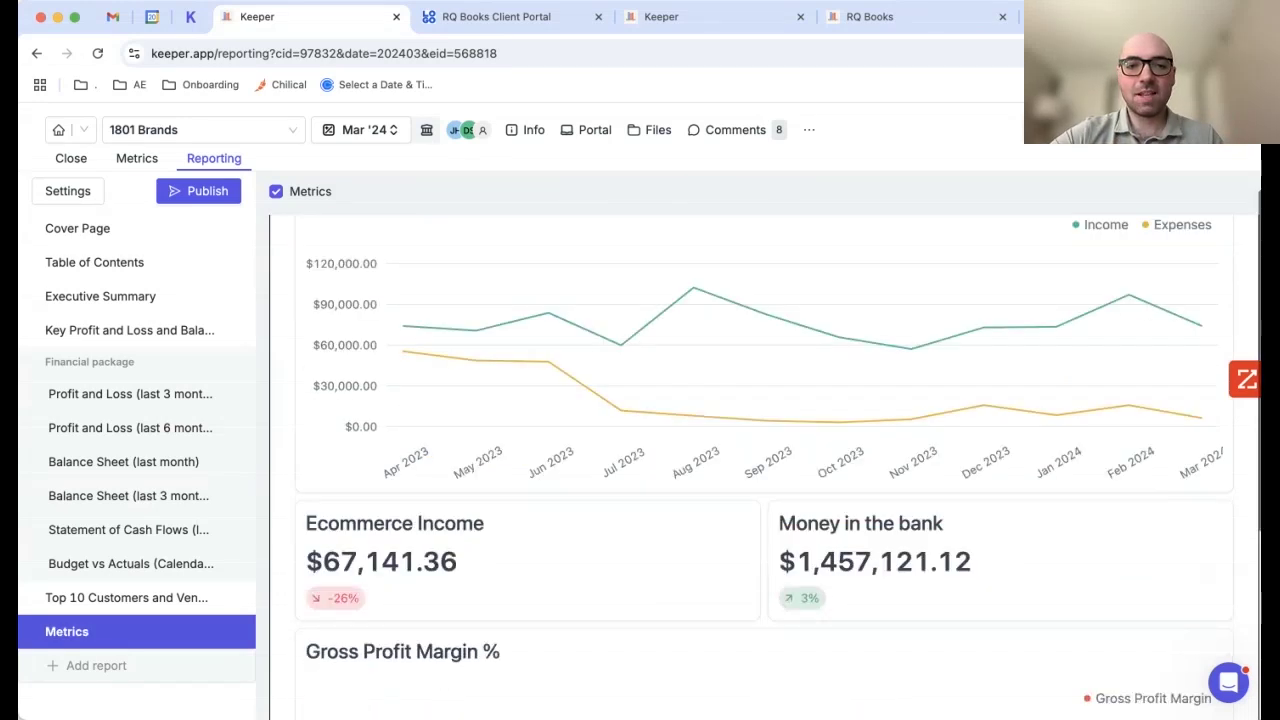
scroll(765, 470, down, 1)
scroll(765, 470, up, 5)
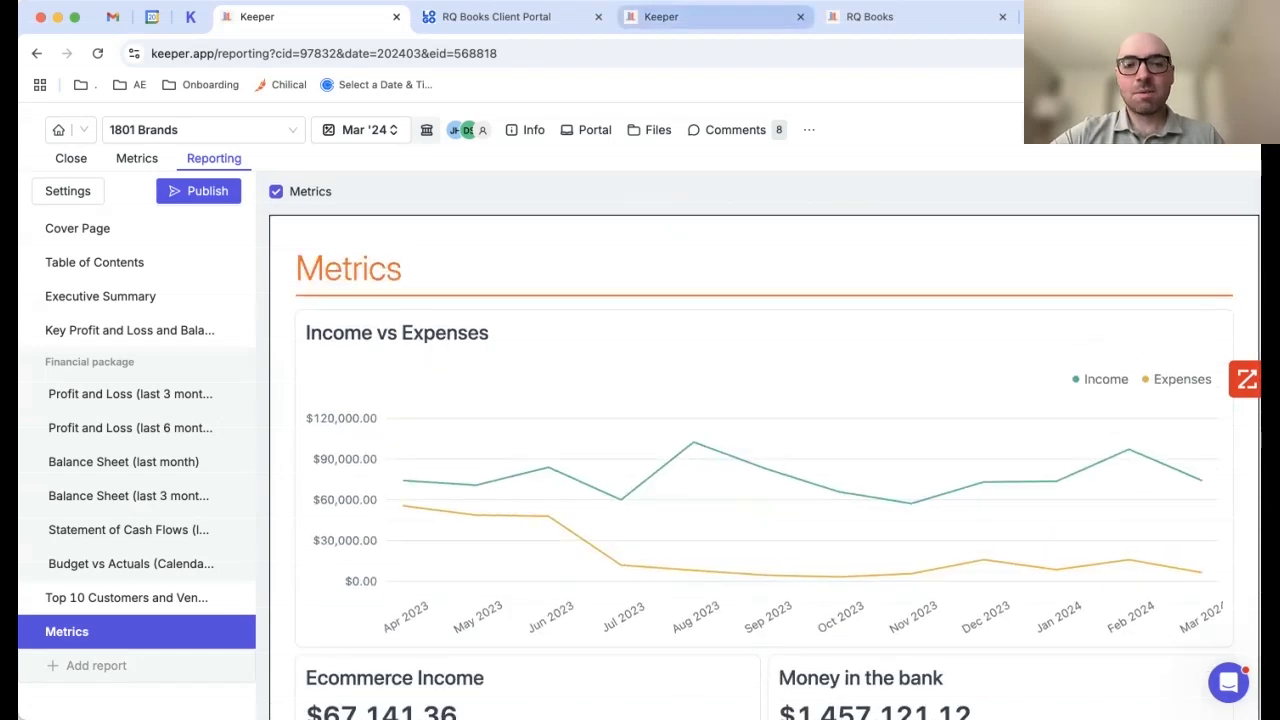
click(198, 190)
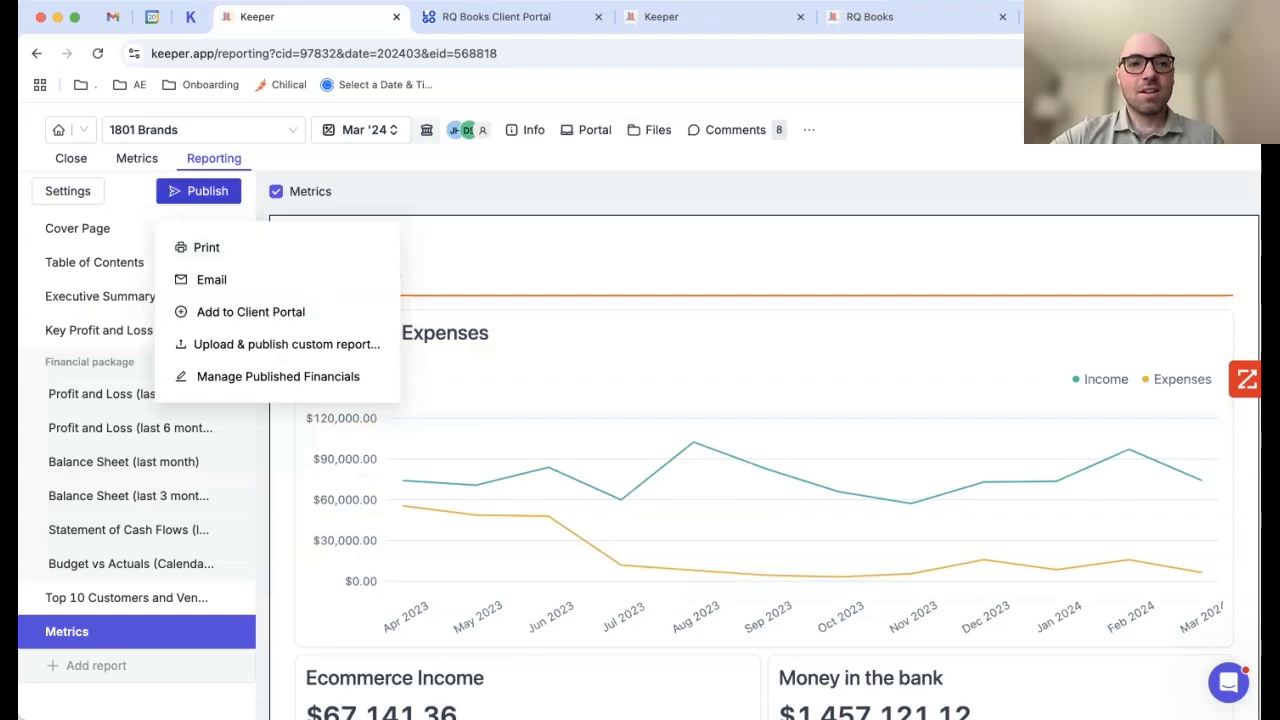
click(198, 191)
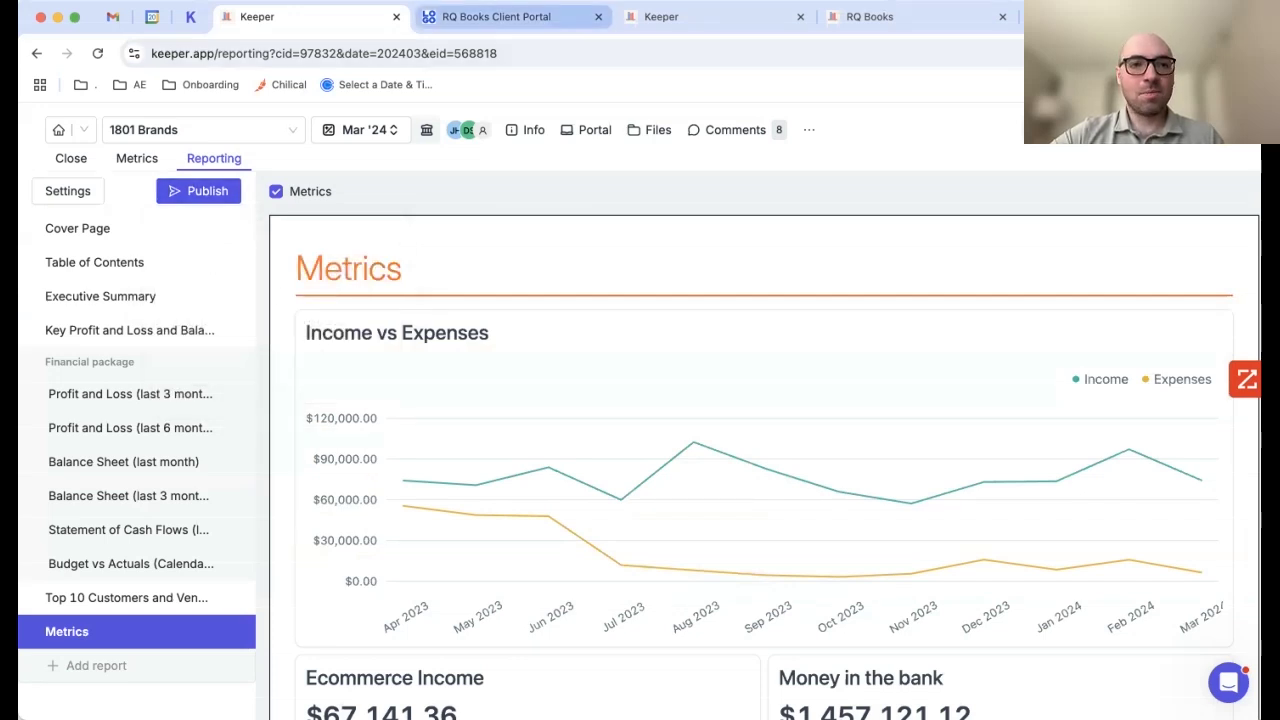
click(496, 16)
Step: Go to the client portal dashboard and scroll to the Financial Reports section
click(115, 212)
scroll(640, 400, down, 5)
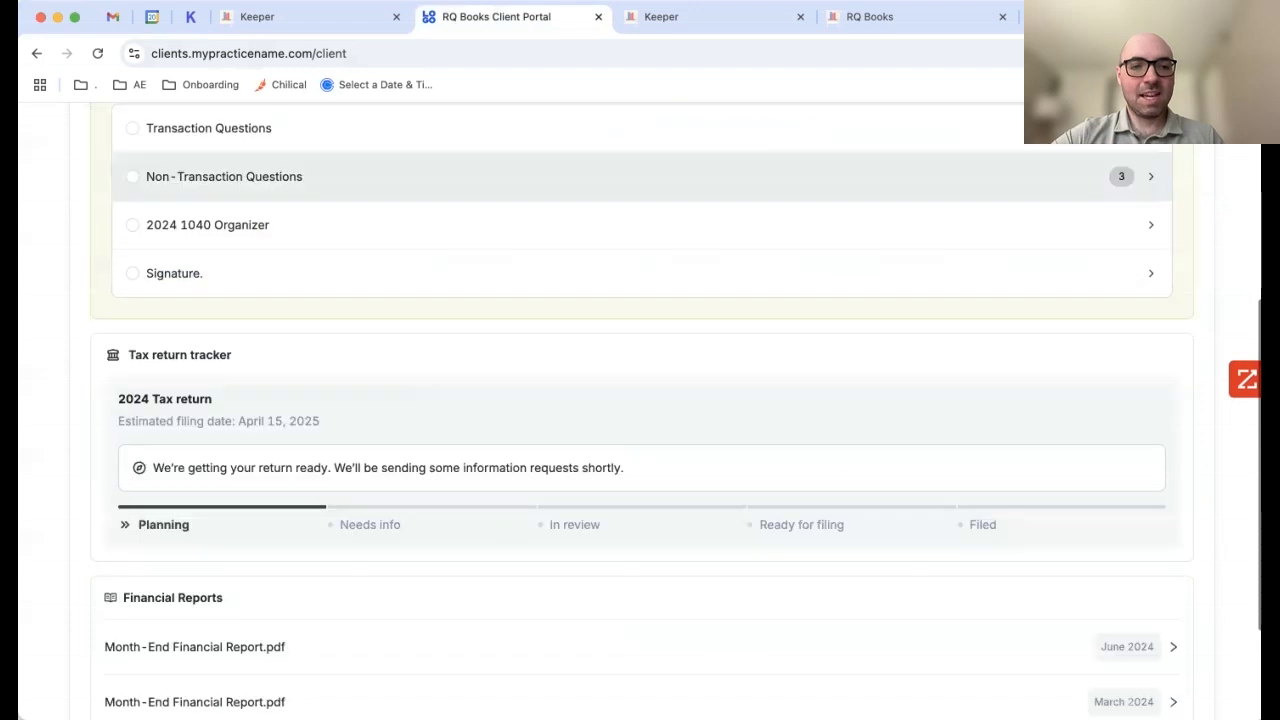
scroll(640, 400, down, 3)
triple_click(172, 435)
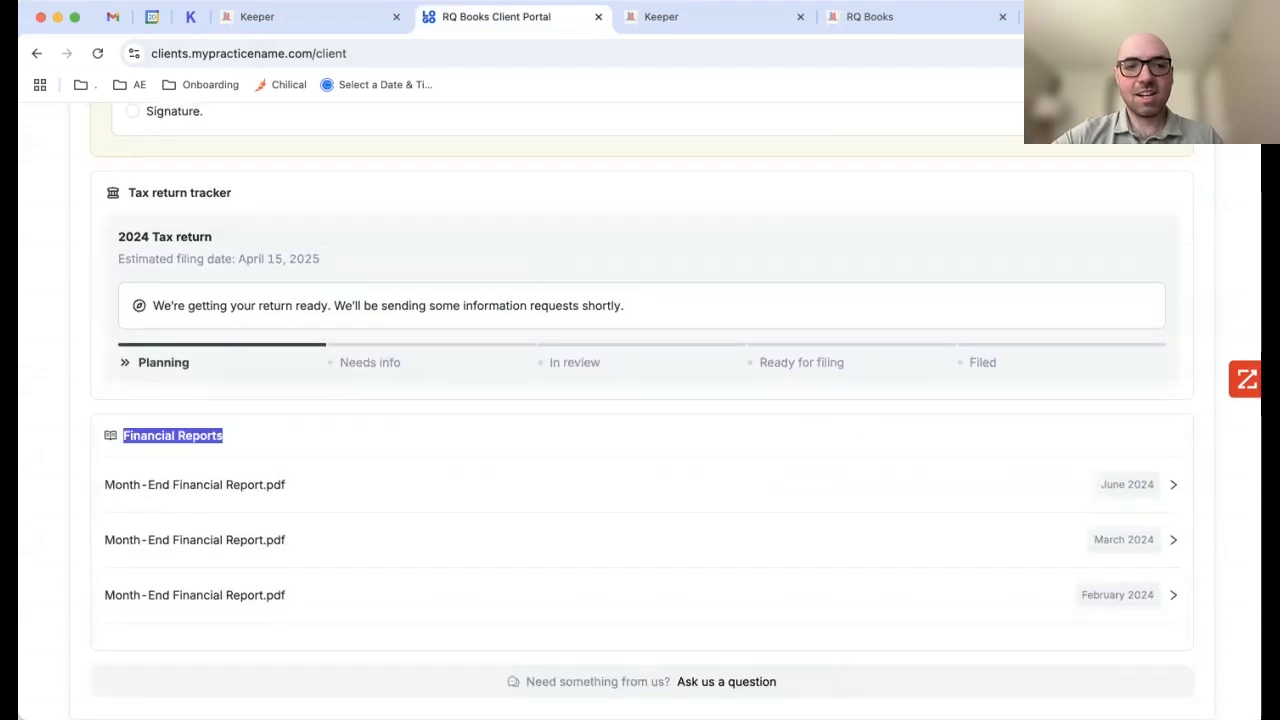
click(226, 436)
Step: Read through the June 2024 Month-End Financial Report PDF, then close the viewer
click(195, 485)
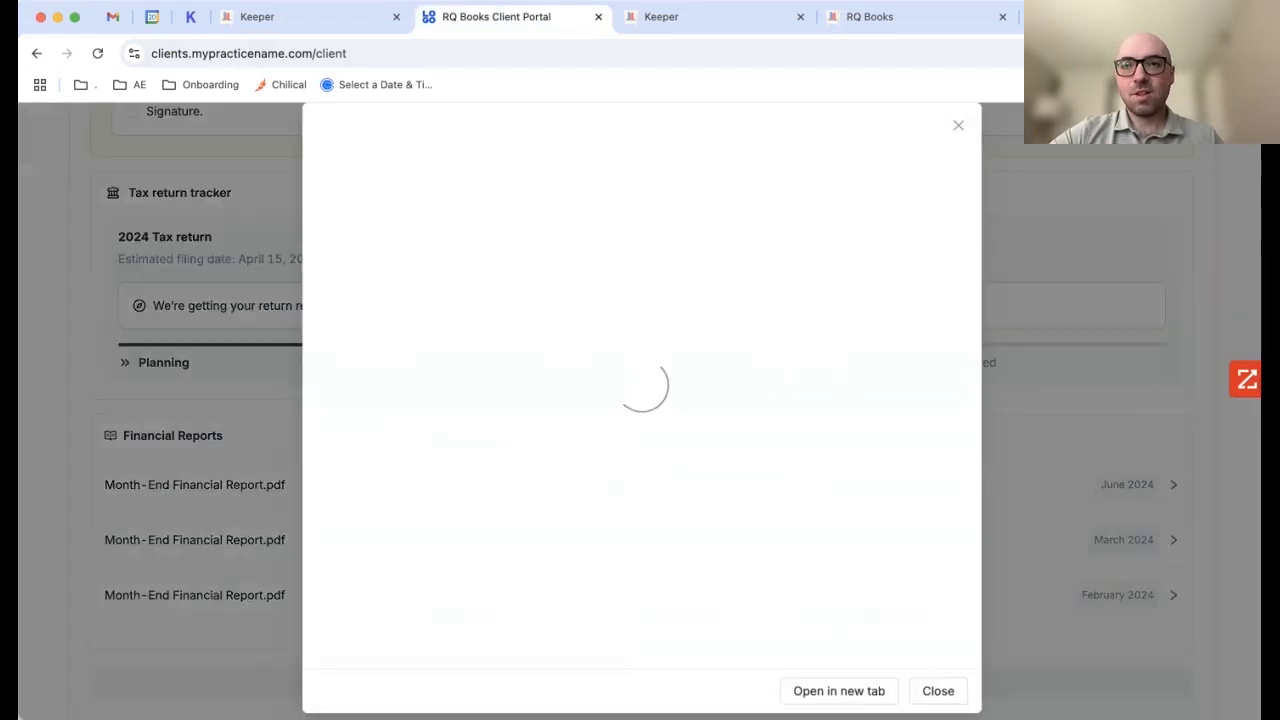
scroll(640, 400, down, 10)
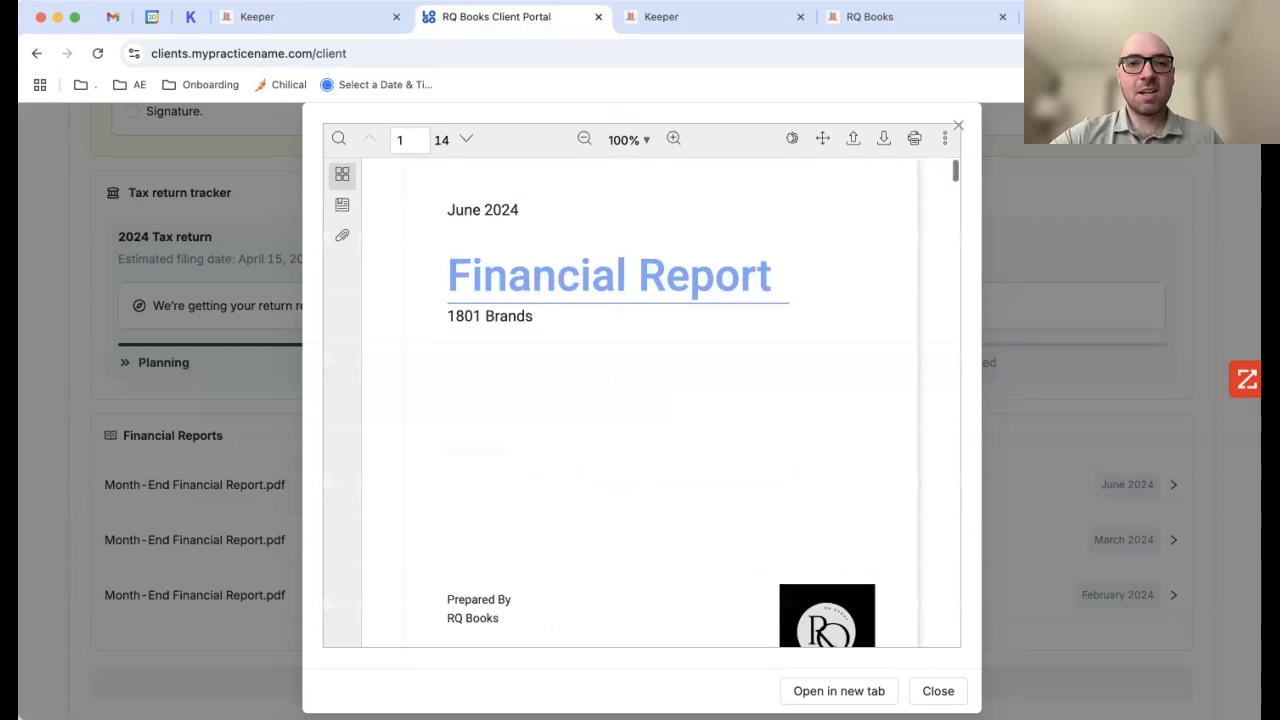
scroll(640, 400, down, 3)
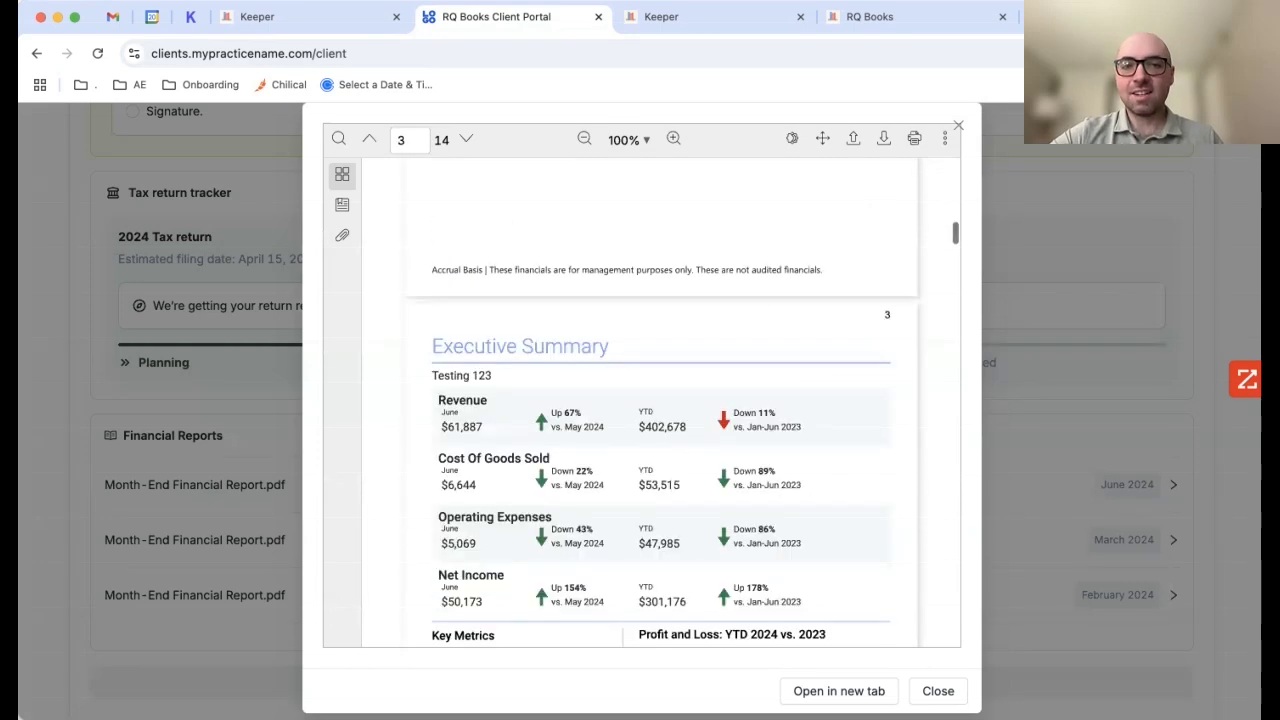
scroll(640, 400, down, 4)
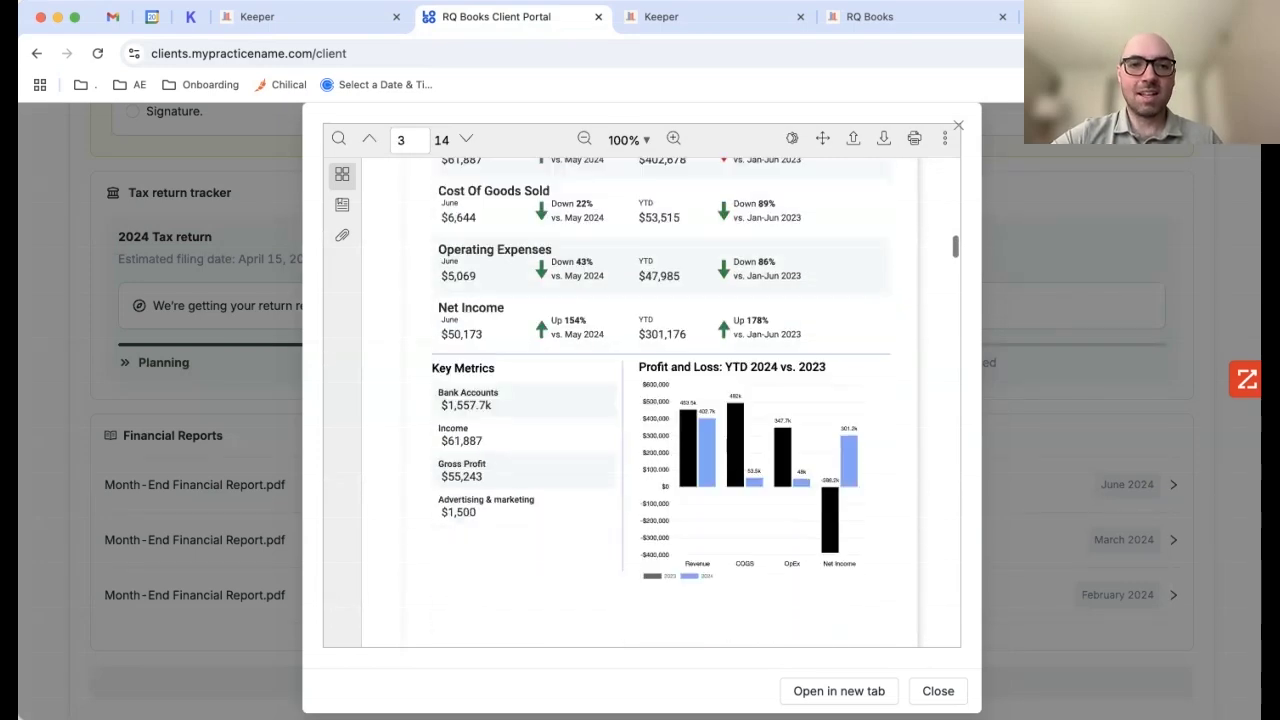
scroll(640, 400, down, 10)
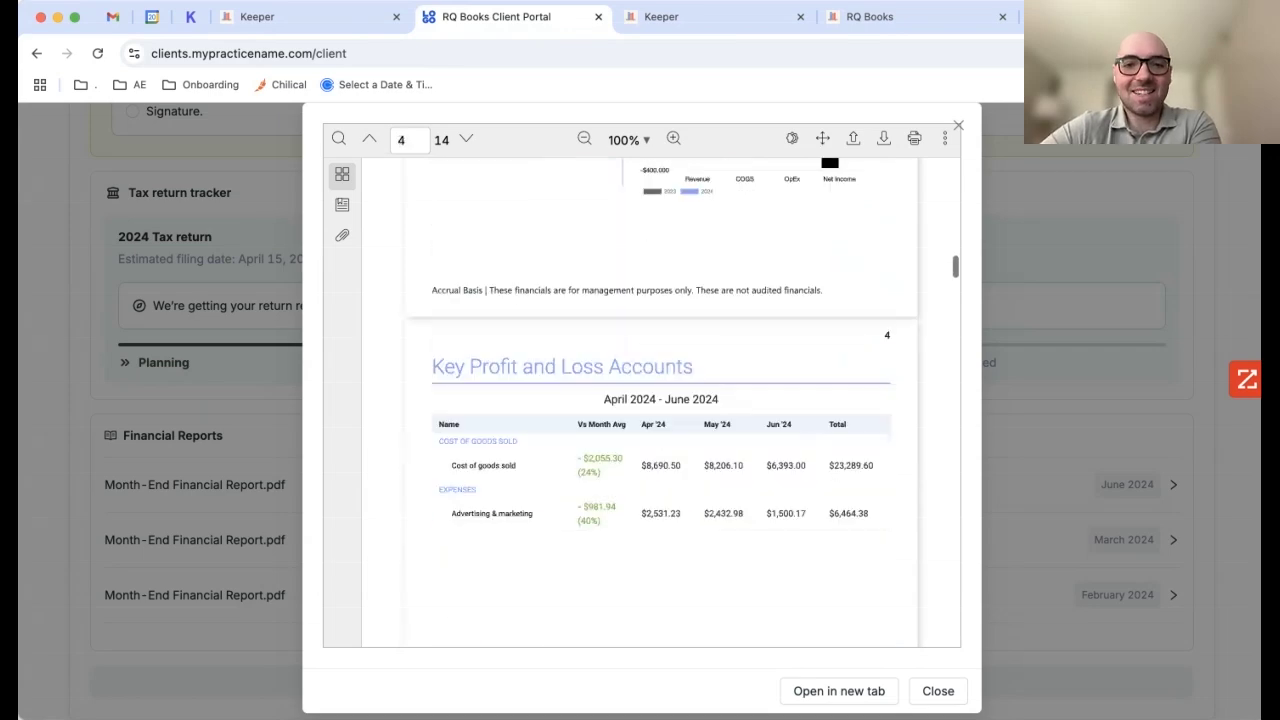
scroll(640, 400, up, 15)
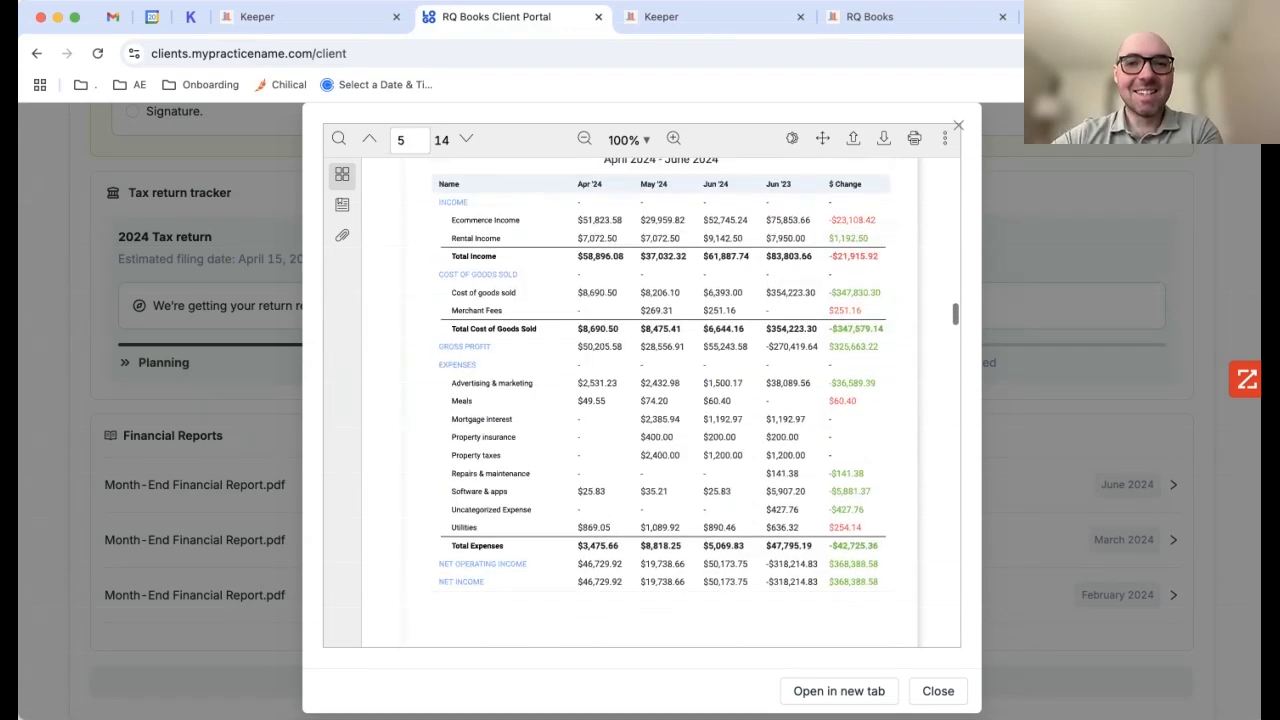
key(Escape)
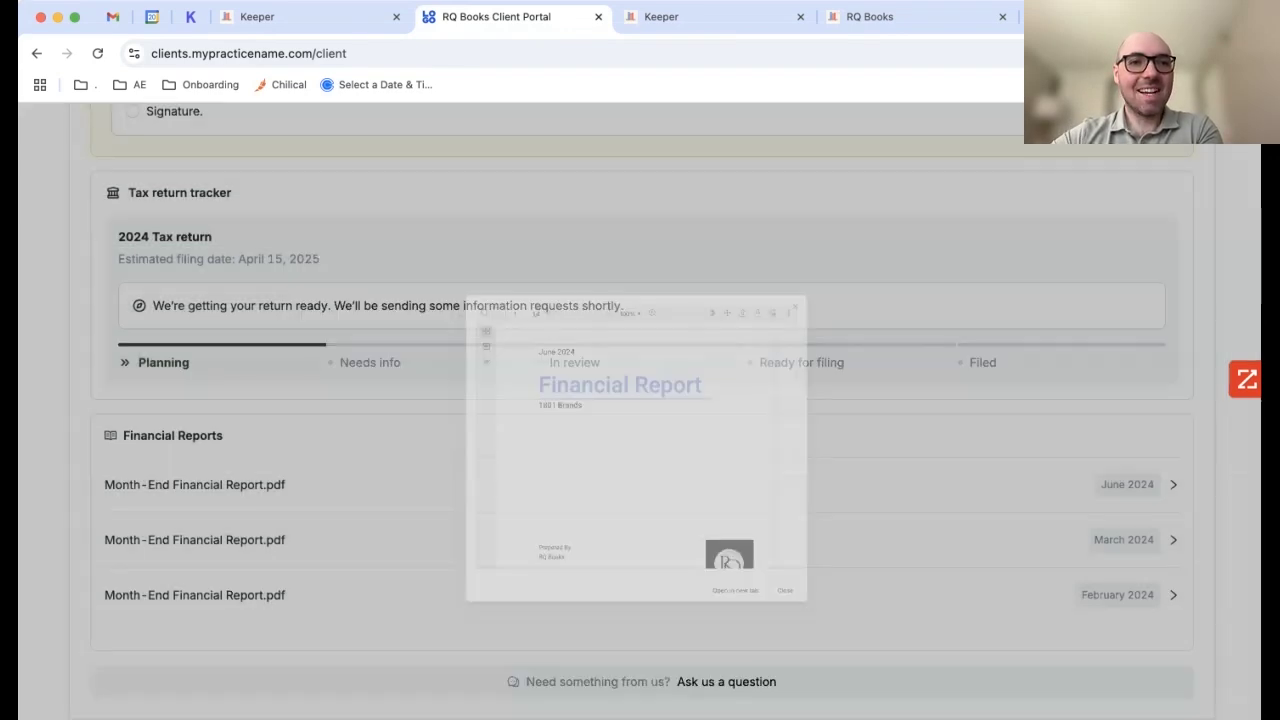
key(ctrl+shift+Tab)
click(185, 130)
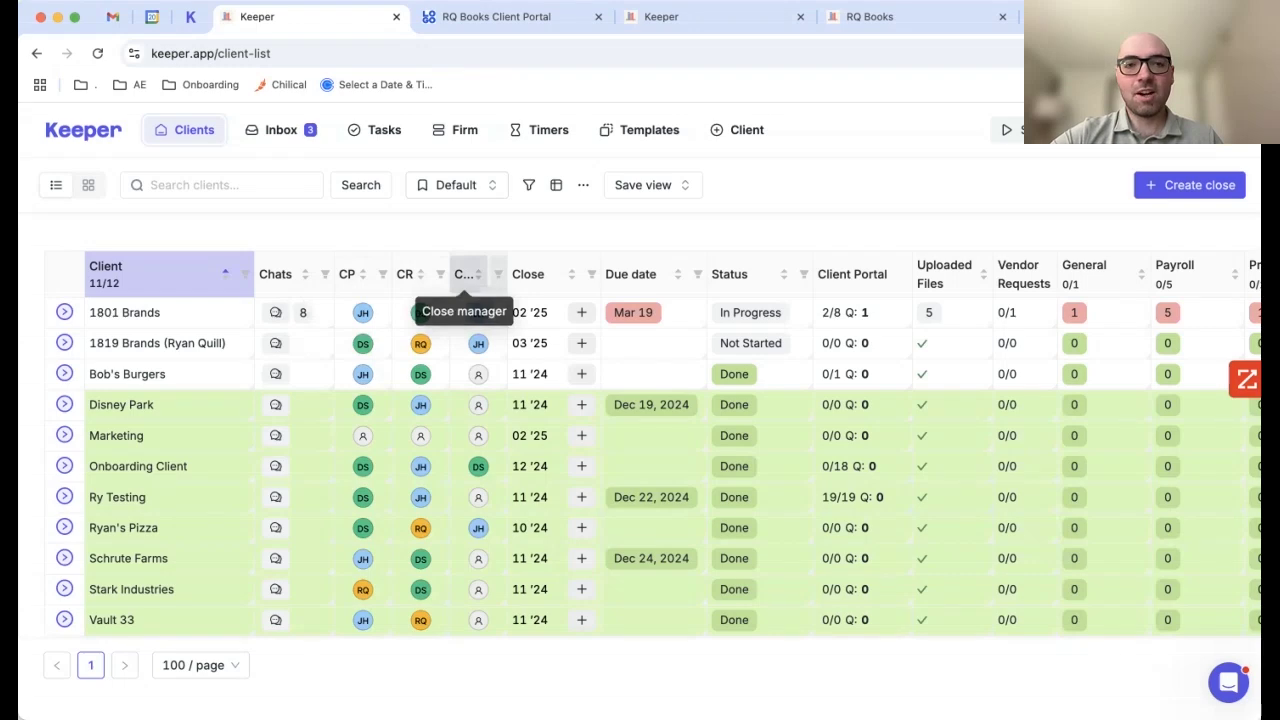
Step: Scroll the Clients table right and view 1801 Brands' Account Reconciliation and Pre-Close tasks
scroll(640, 450, right, 5)
scroll(725, 450, right, 6)
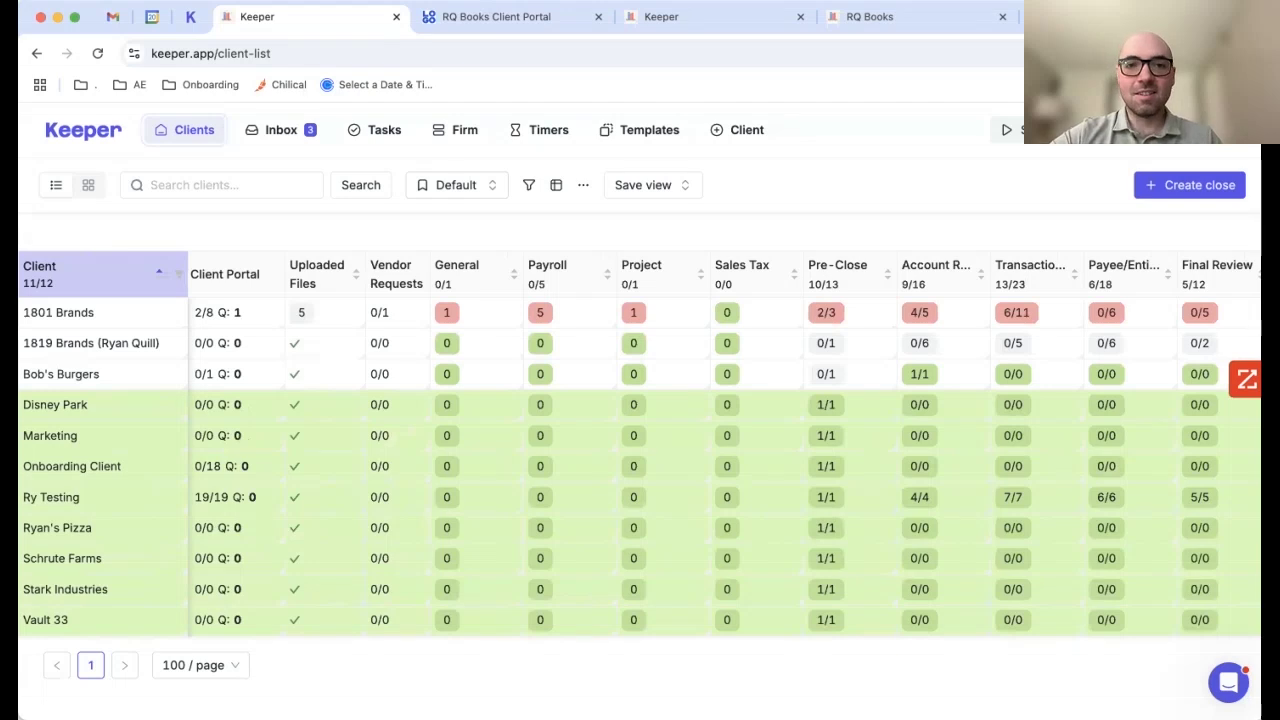
click(919, 312)
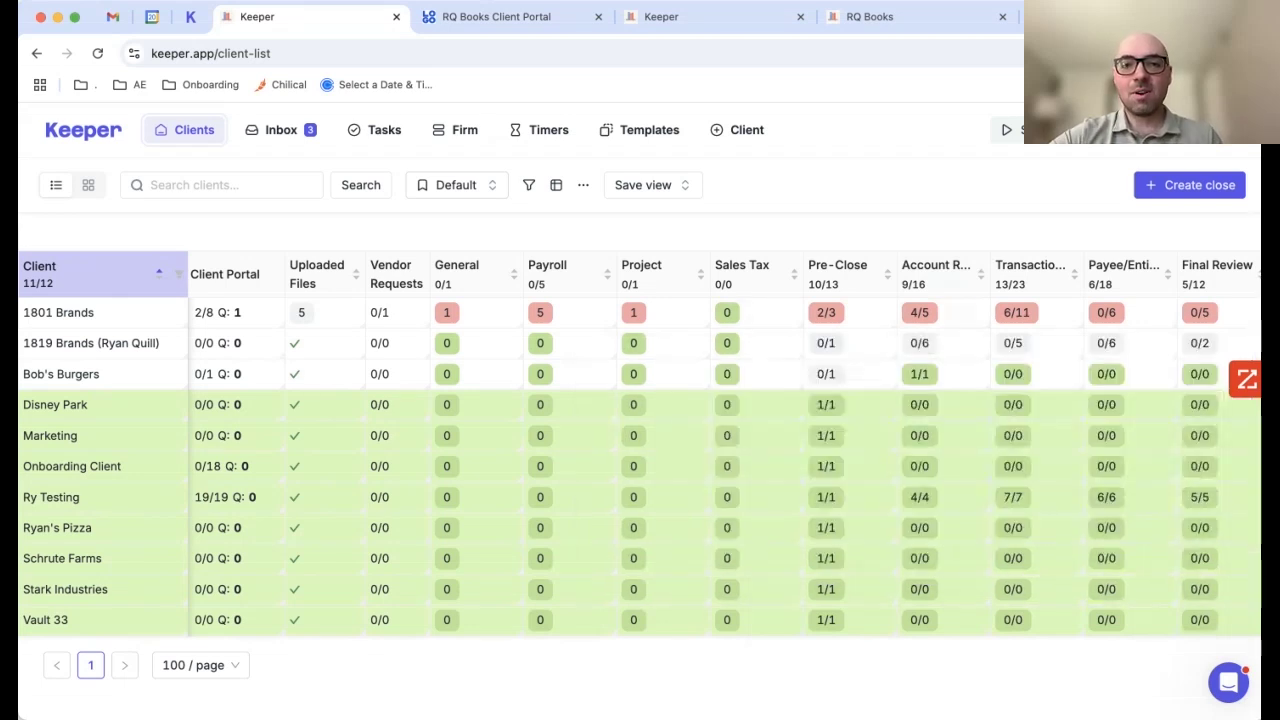
click(826, 312)
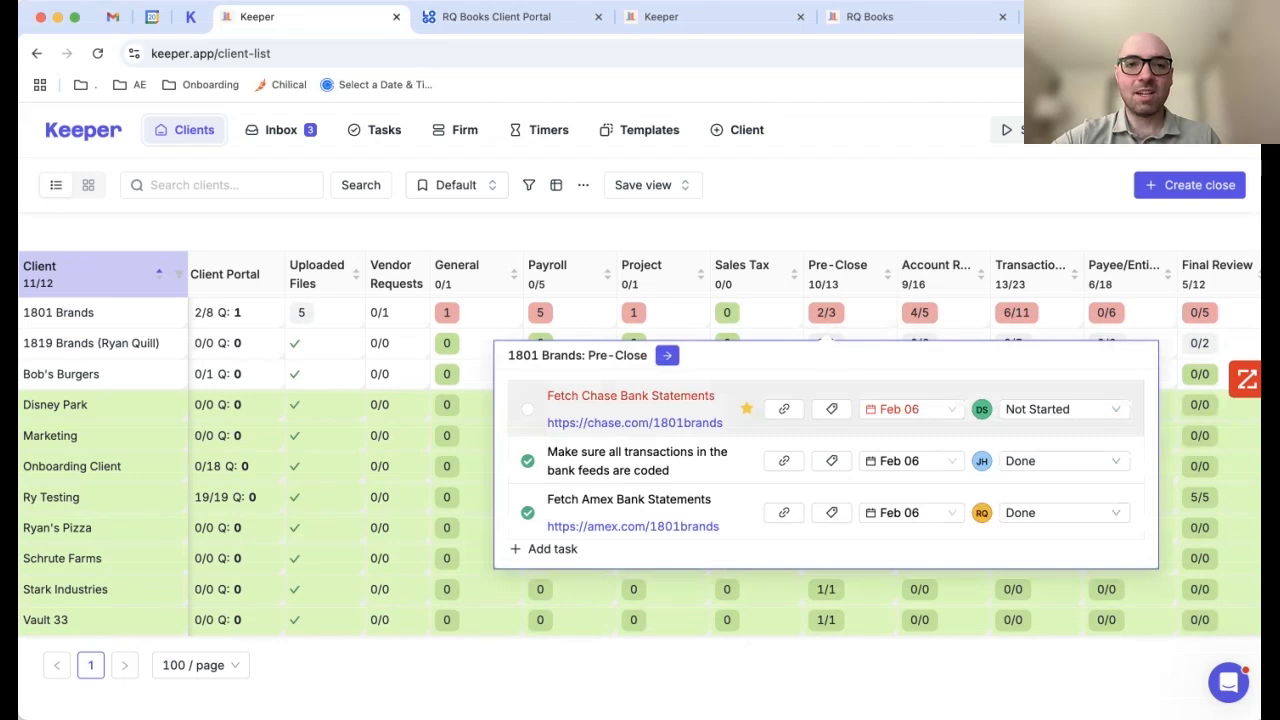
key(Escape)
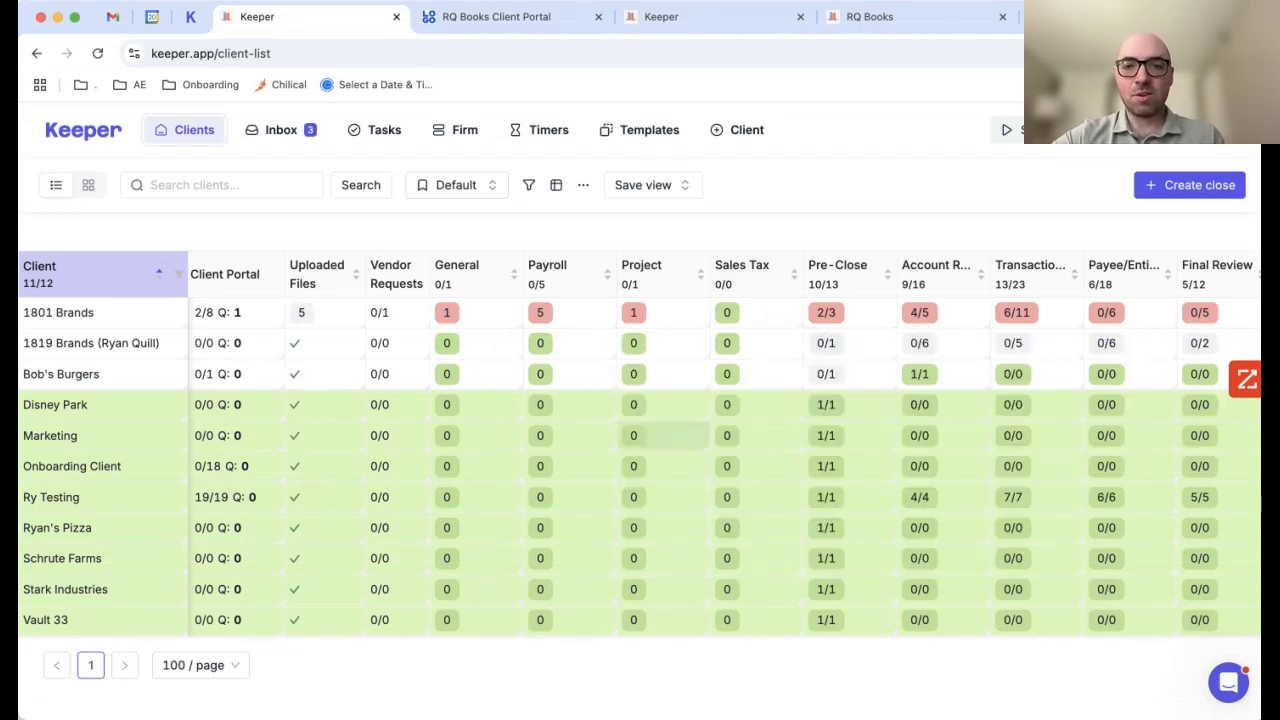
scroll(665, 435, left, 10)
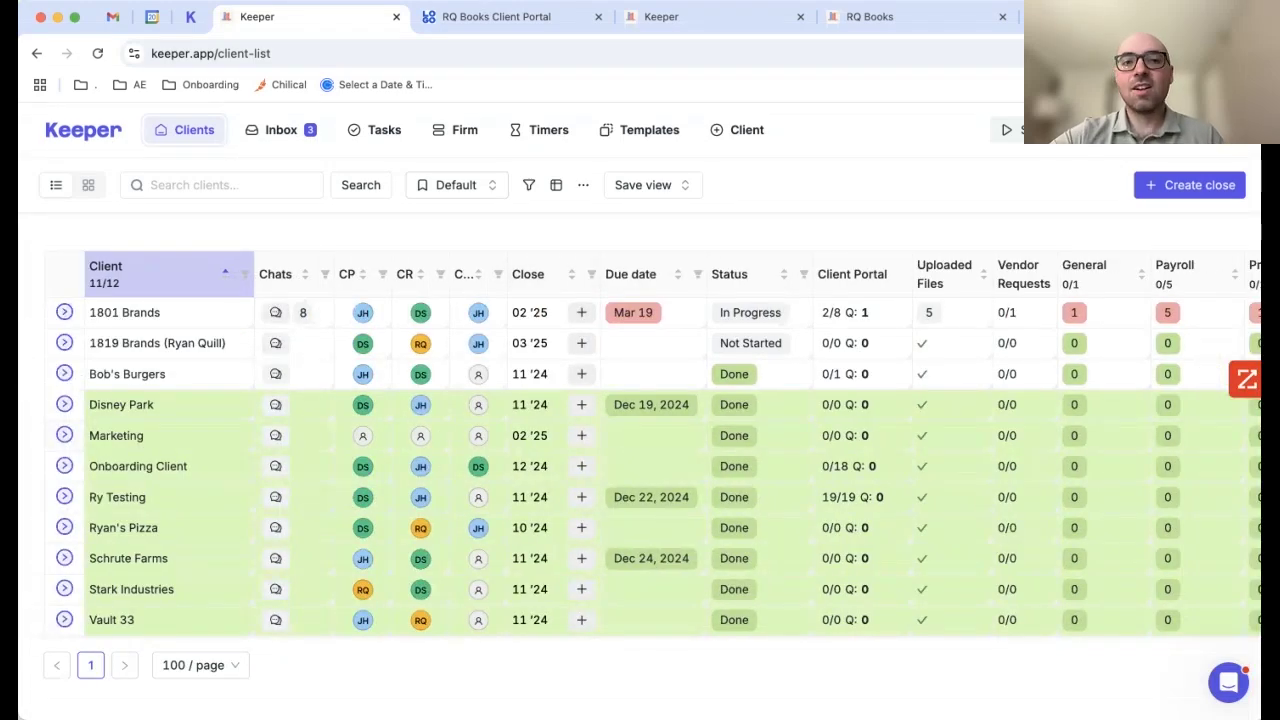
Step: Scroll through the Customize columns property list, then close it
scroll(641, 410, down, 5)
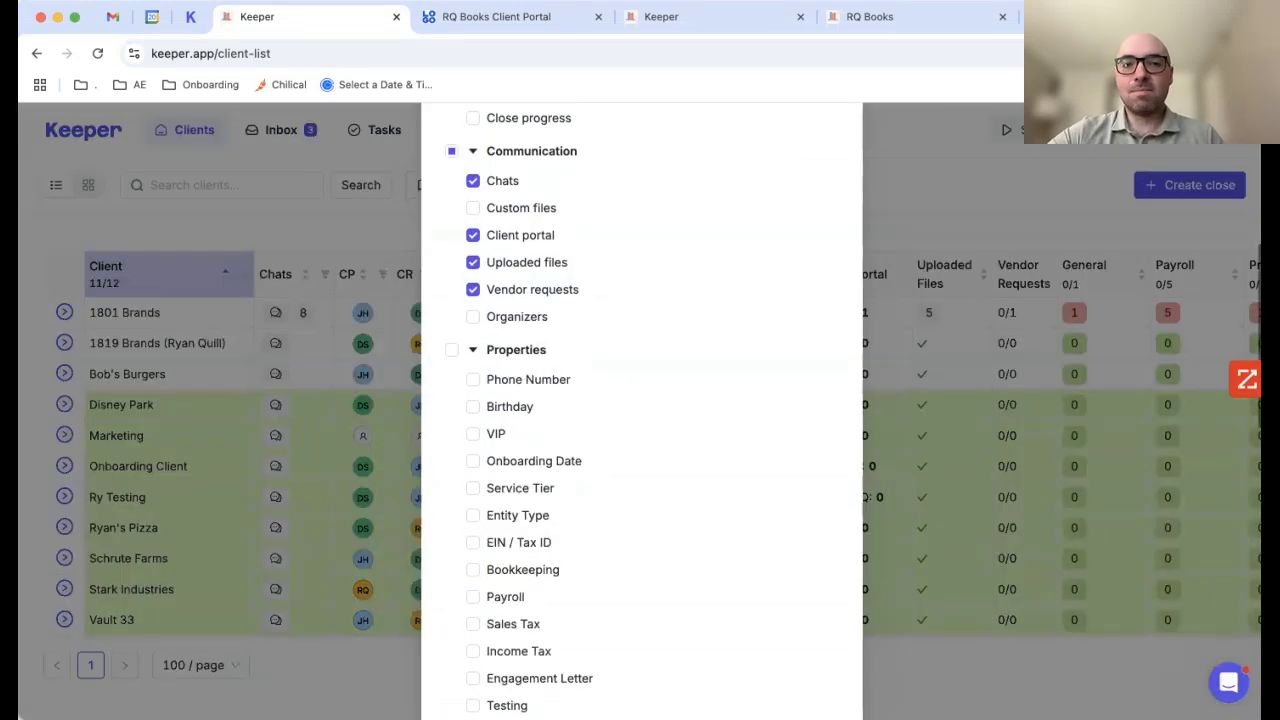
scroll(641, 410, down, 2)
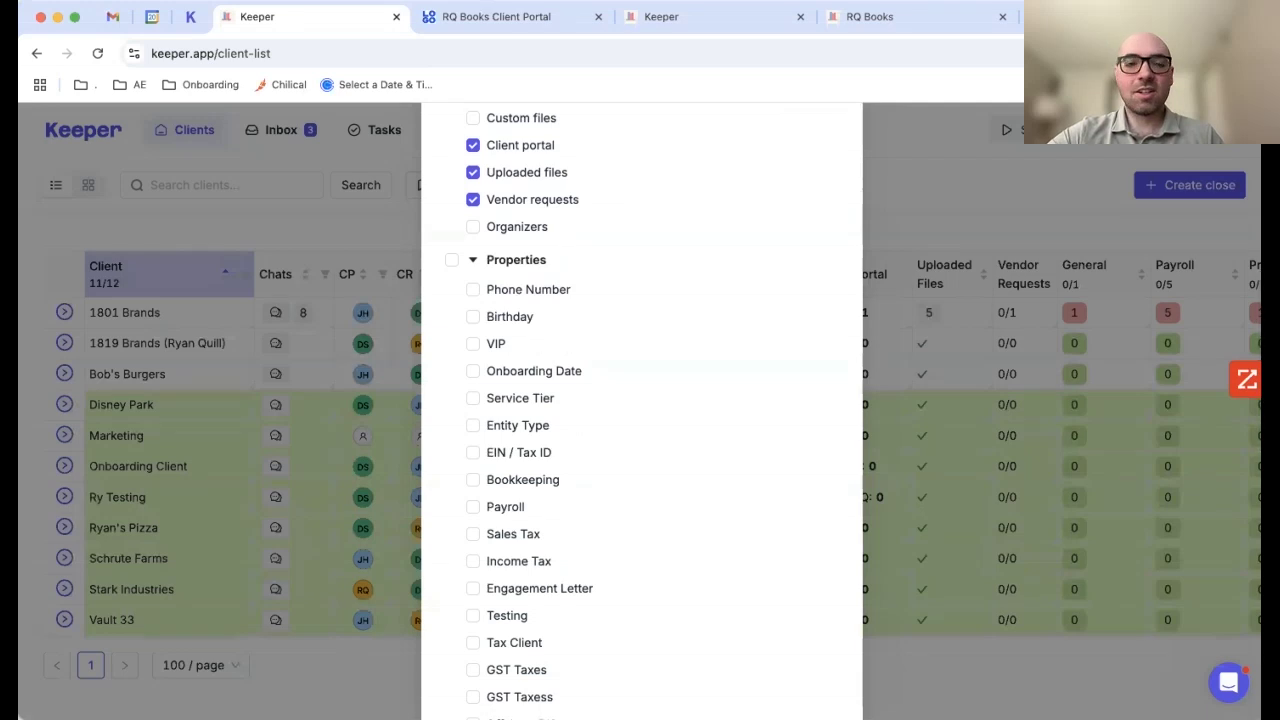
scroll(641, 410, down, 1)
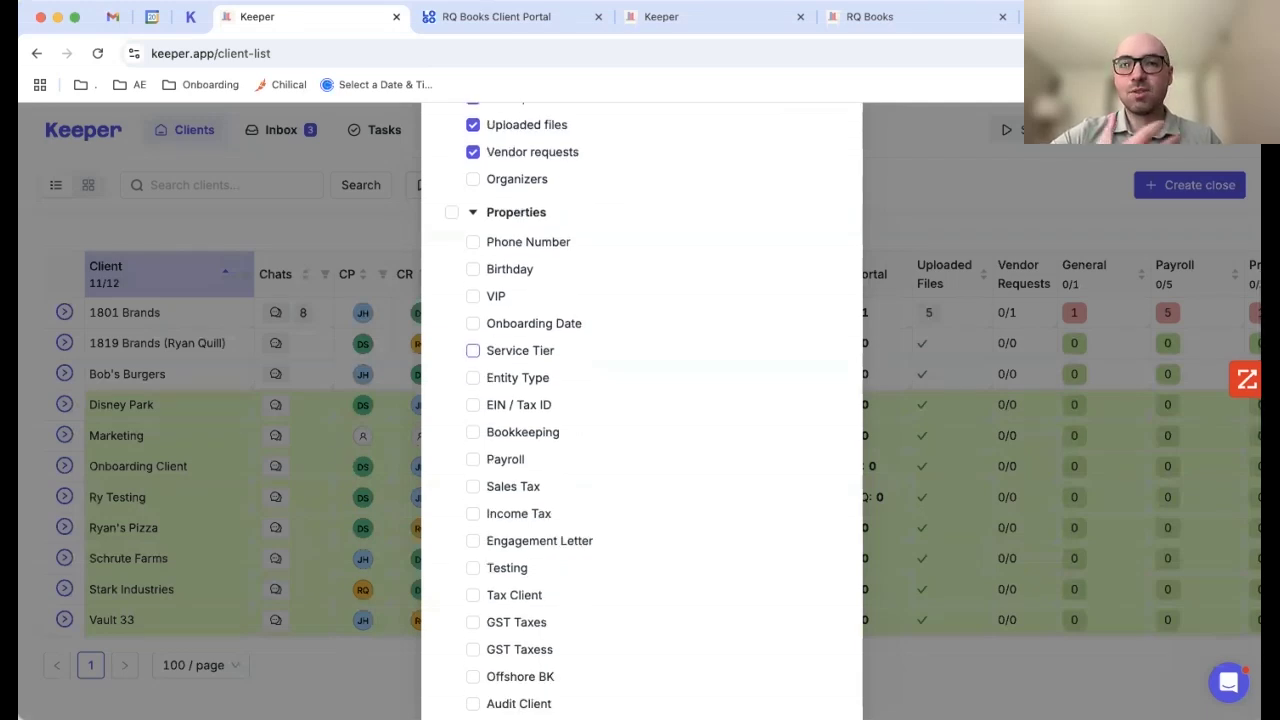
scroll(472, 350, down, 1)
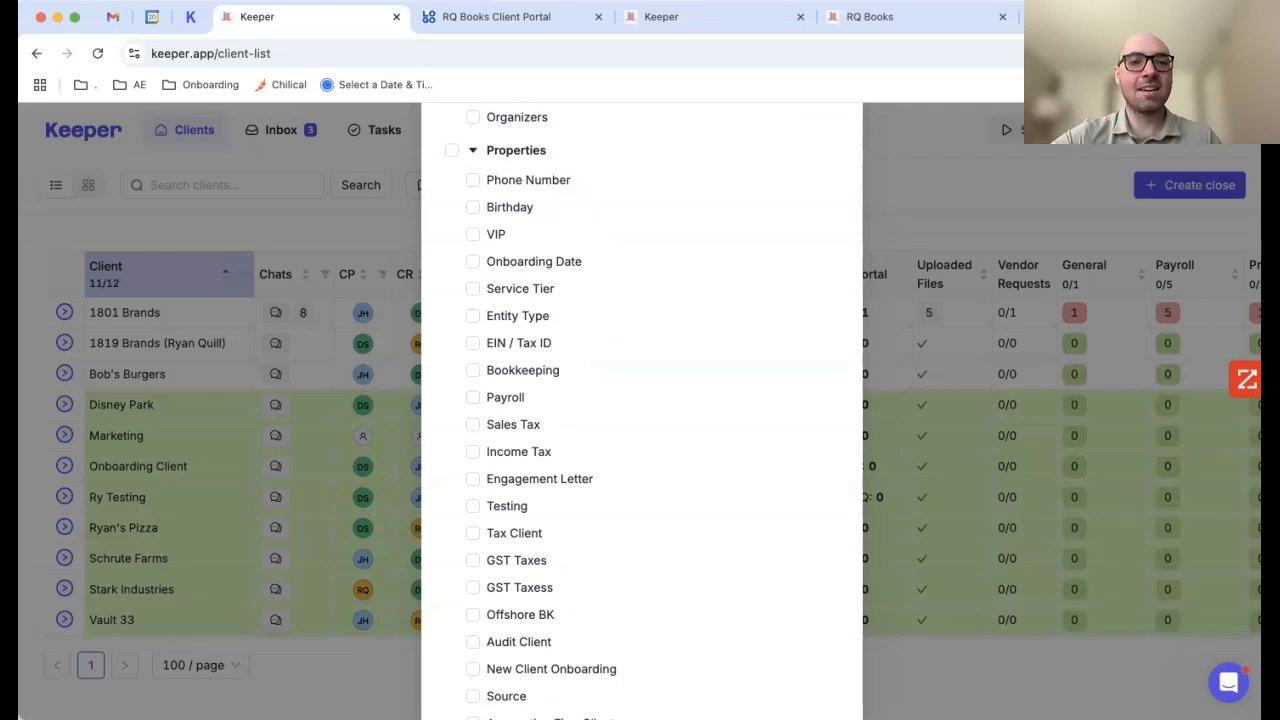
key(Escape)
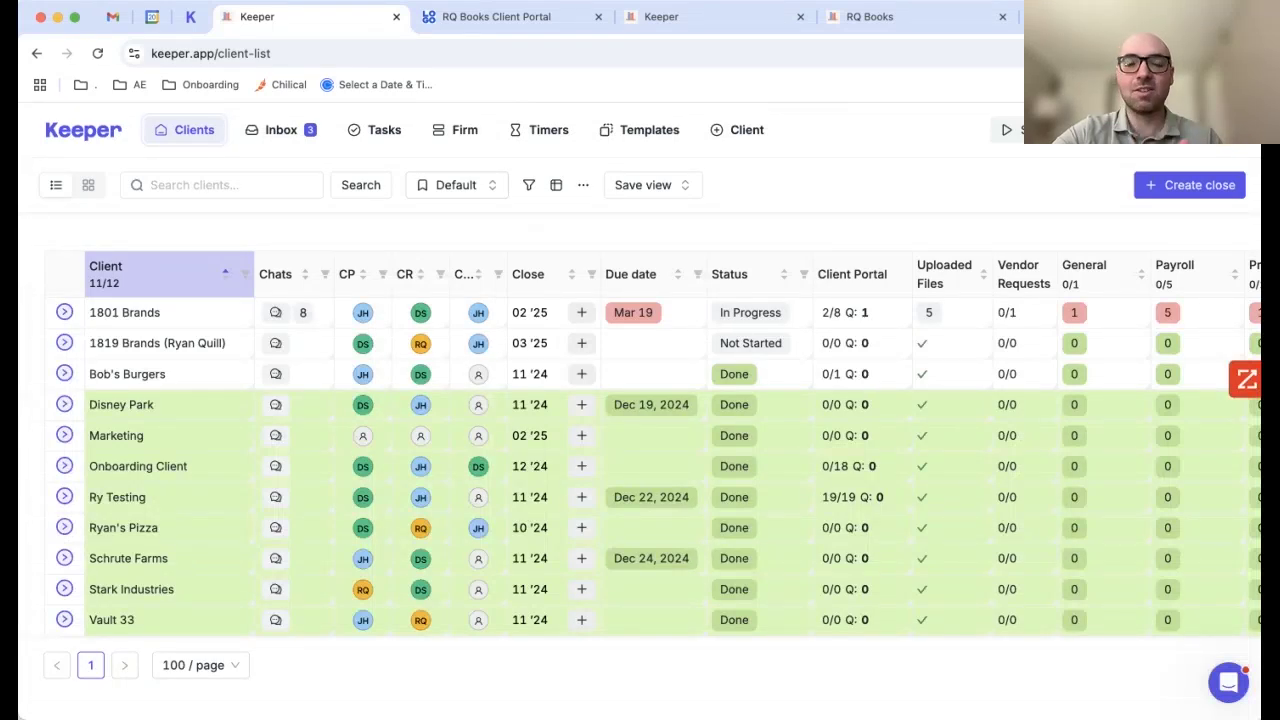
click(455, 185)
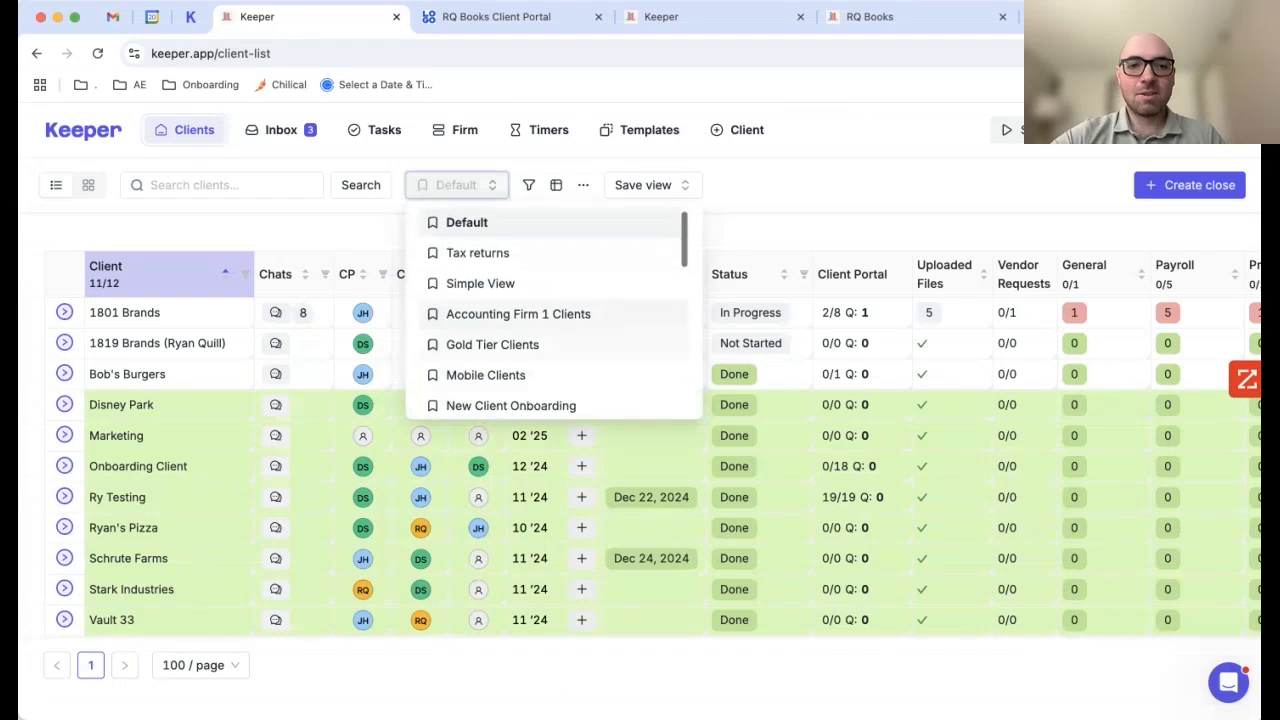
click(492, 344)
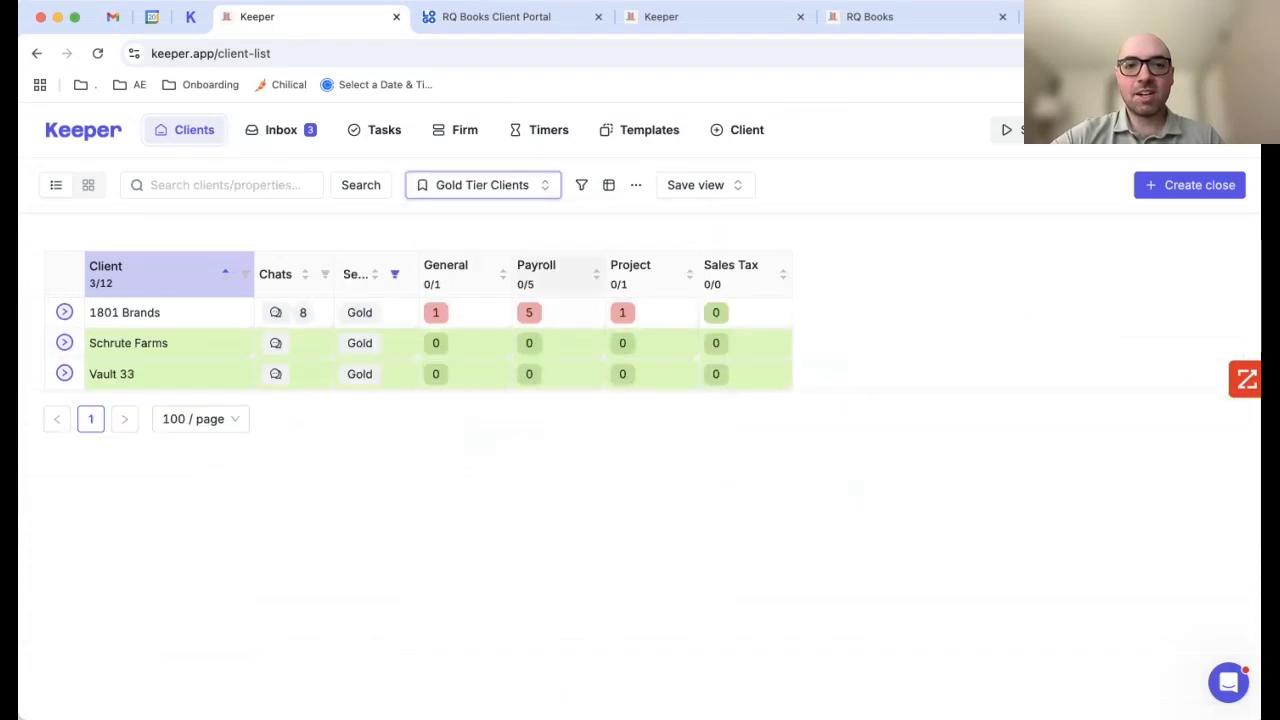
click(420, 185)
scroll(520, 300, down, 2)
click(487, 394)
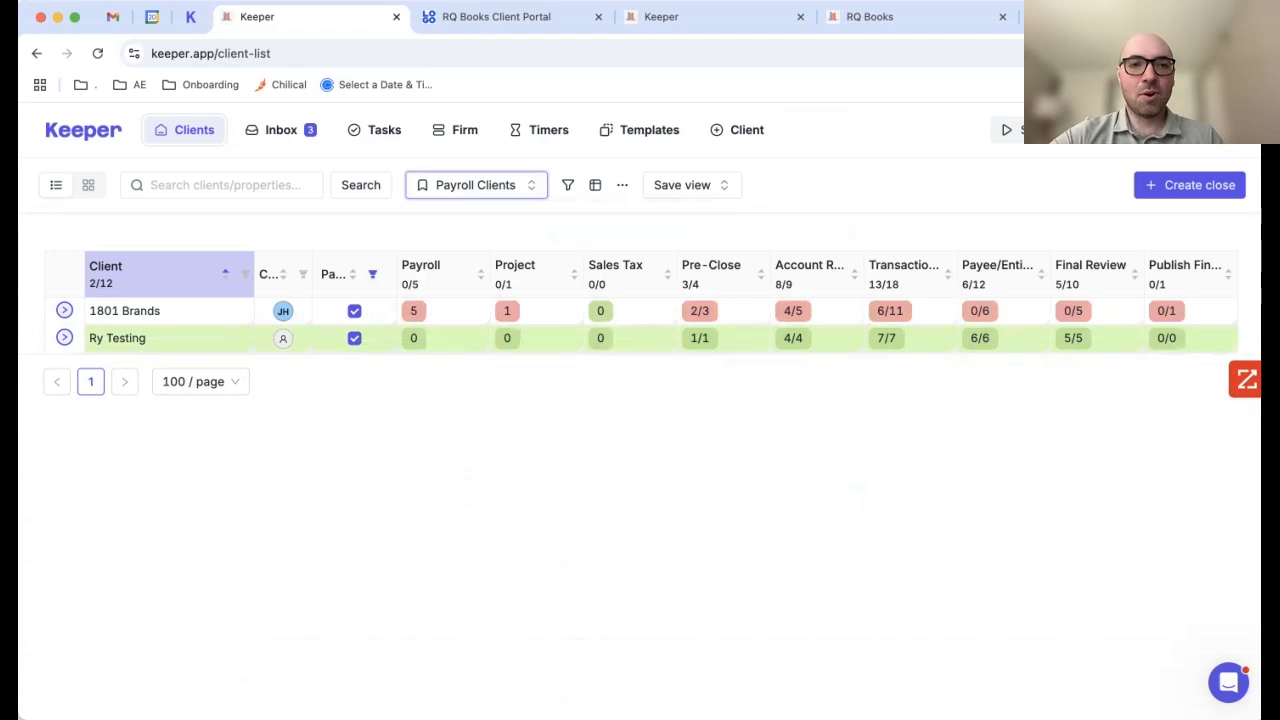
click(474, 185)
scroll(550, 310, up, 5)
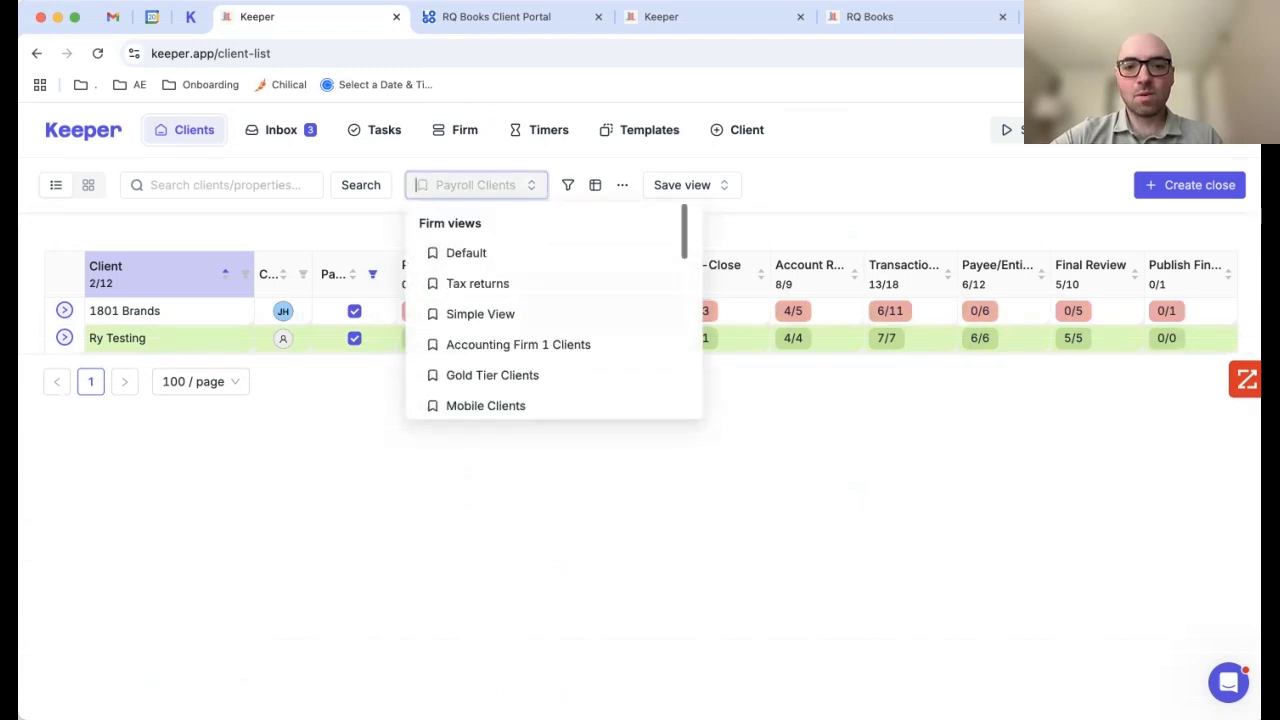
click(466, 251)
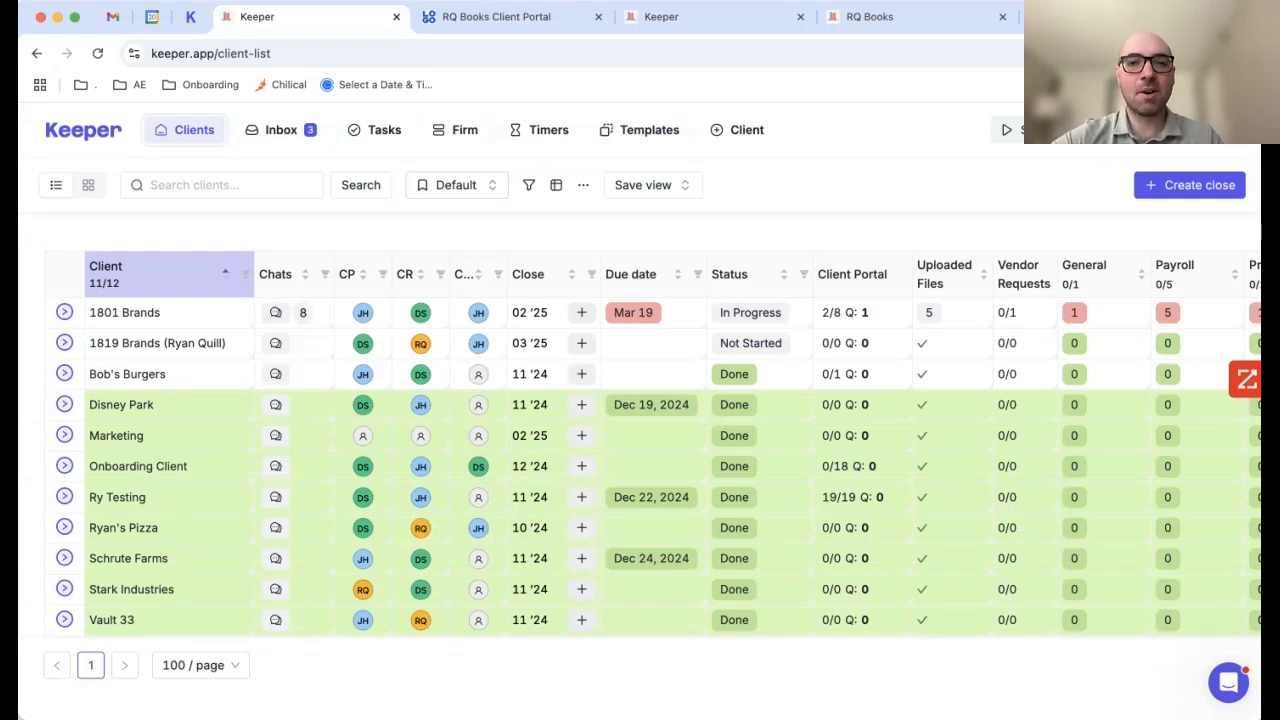
Step: Begin a new Client work timer and look through its client list
click(1006, 129)
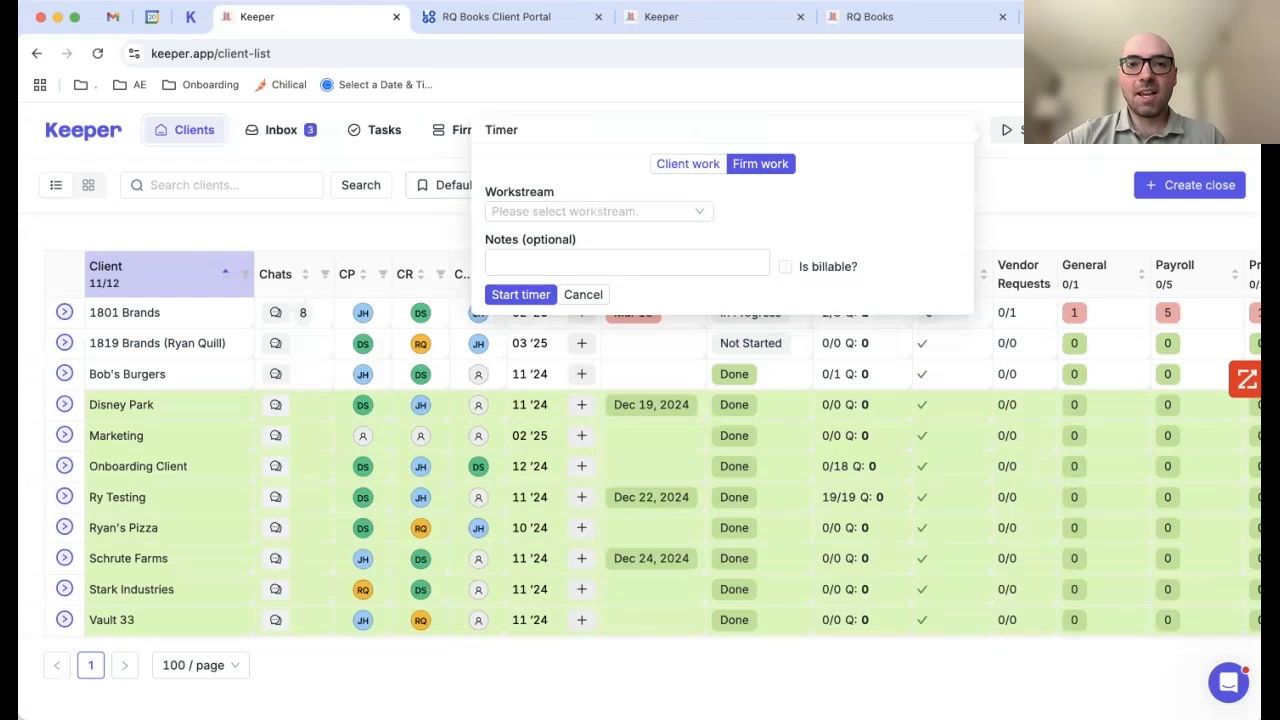
click(688, 163)
click(598, 211)
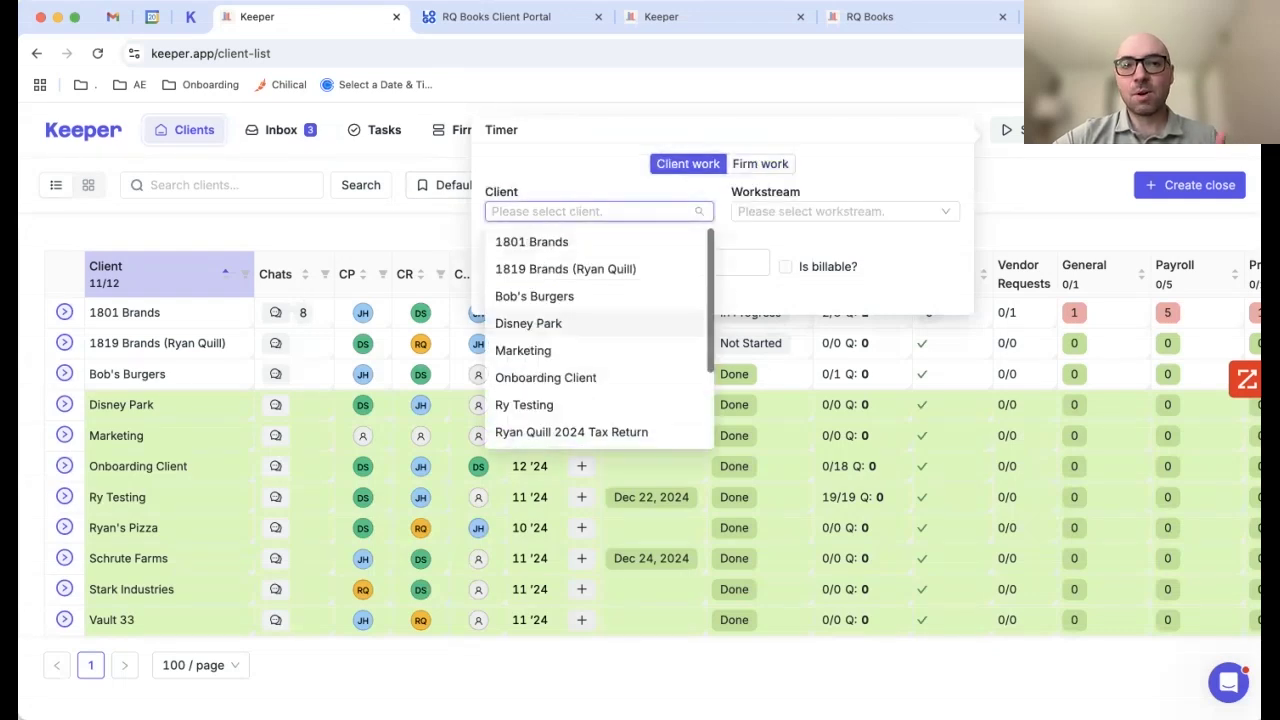
scroll(560, 323, down, 3)
scroll(560, 300, up, 3)
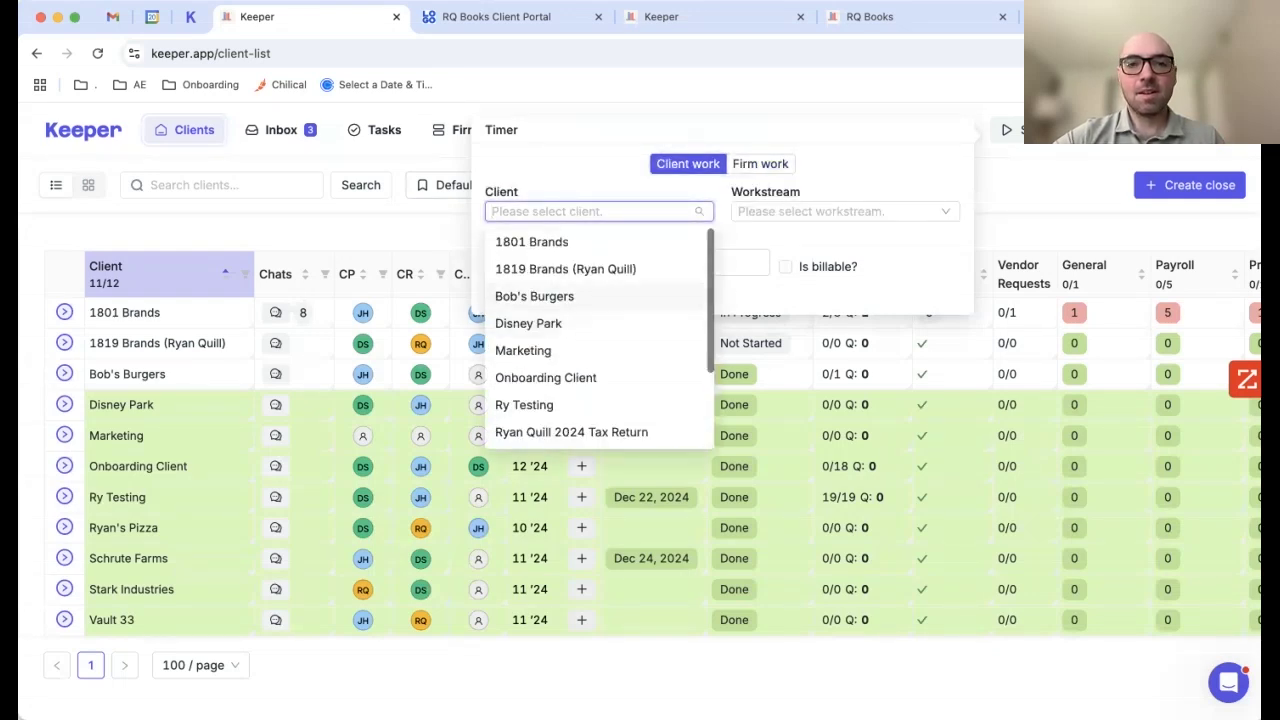
Step: Check the workstream list, discard the unstarted timer, and go to the Timers page
click(845, 211)
scroll(860, 340, down, 3)
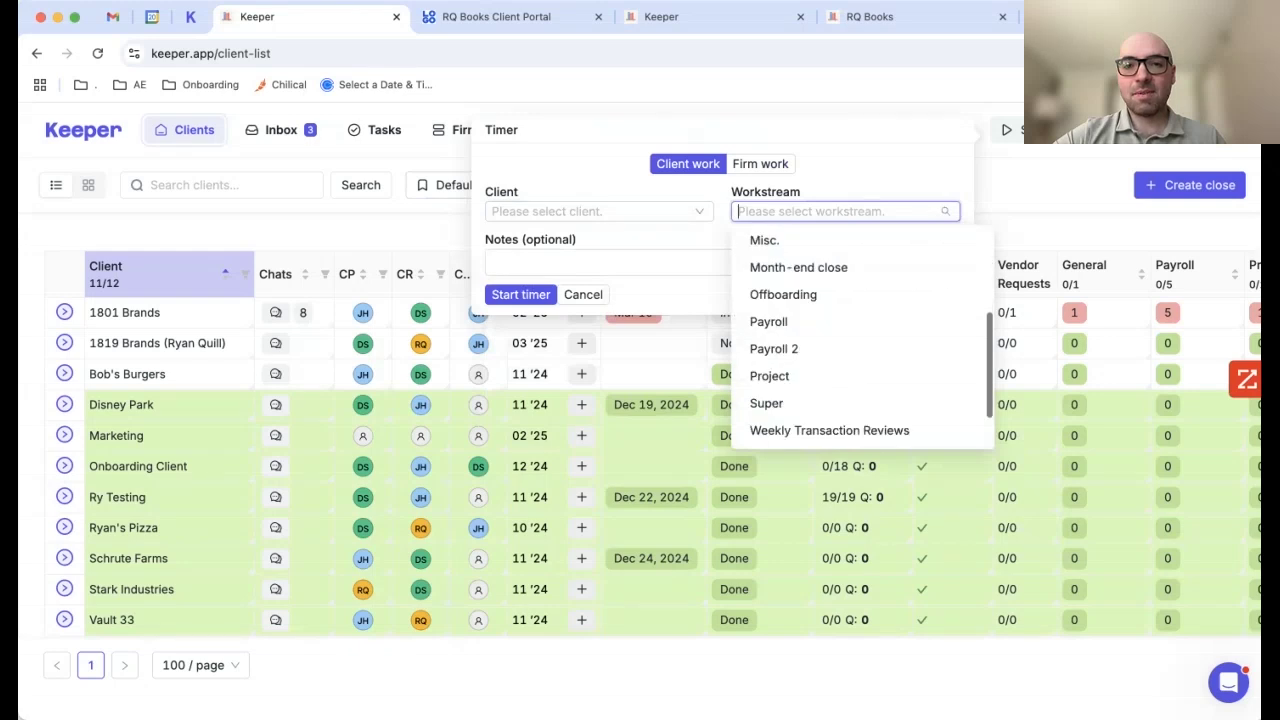
scroll(860, 340, down, 2)
scroll(860, 340, up, 5)
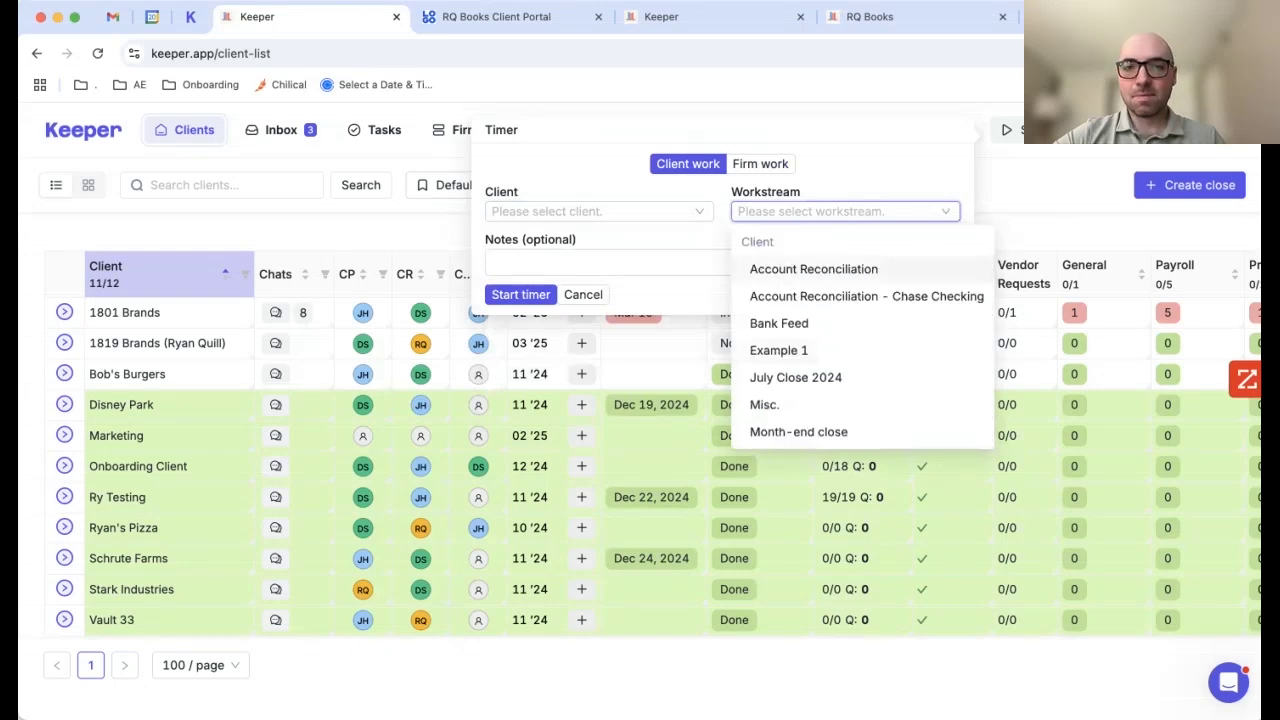
key(Escape)
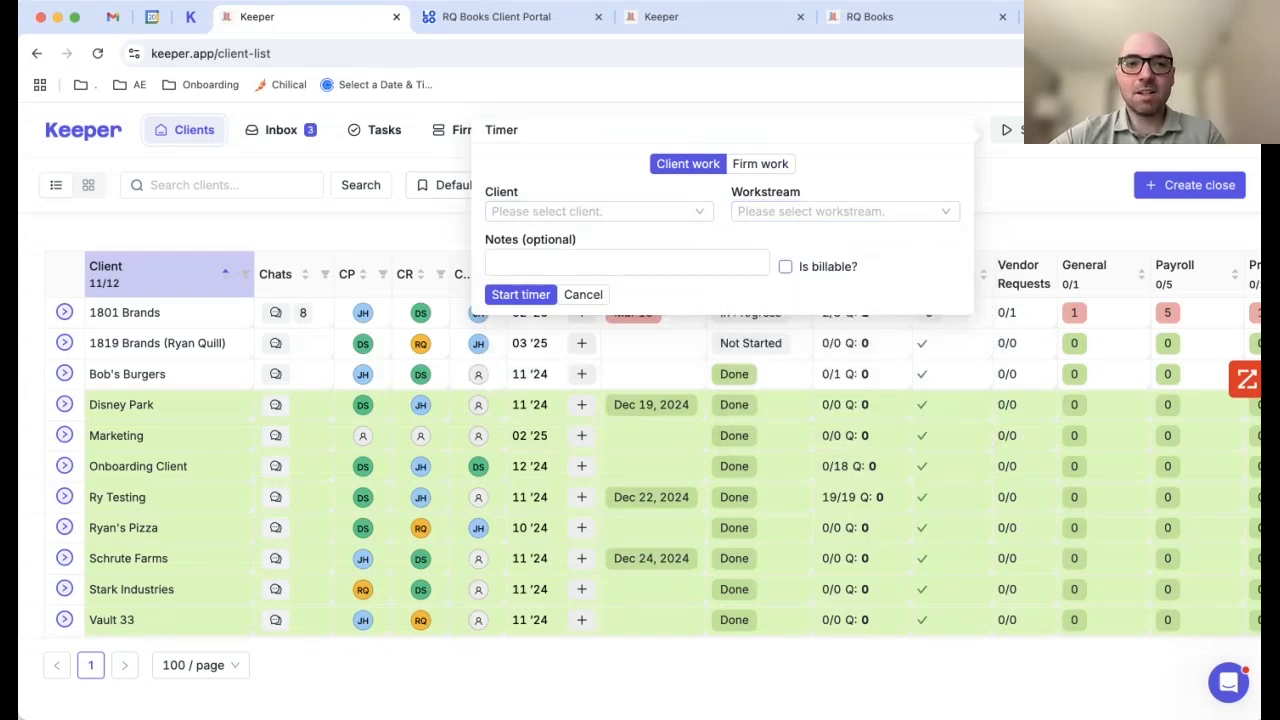
click(583, 294)
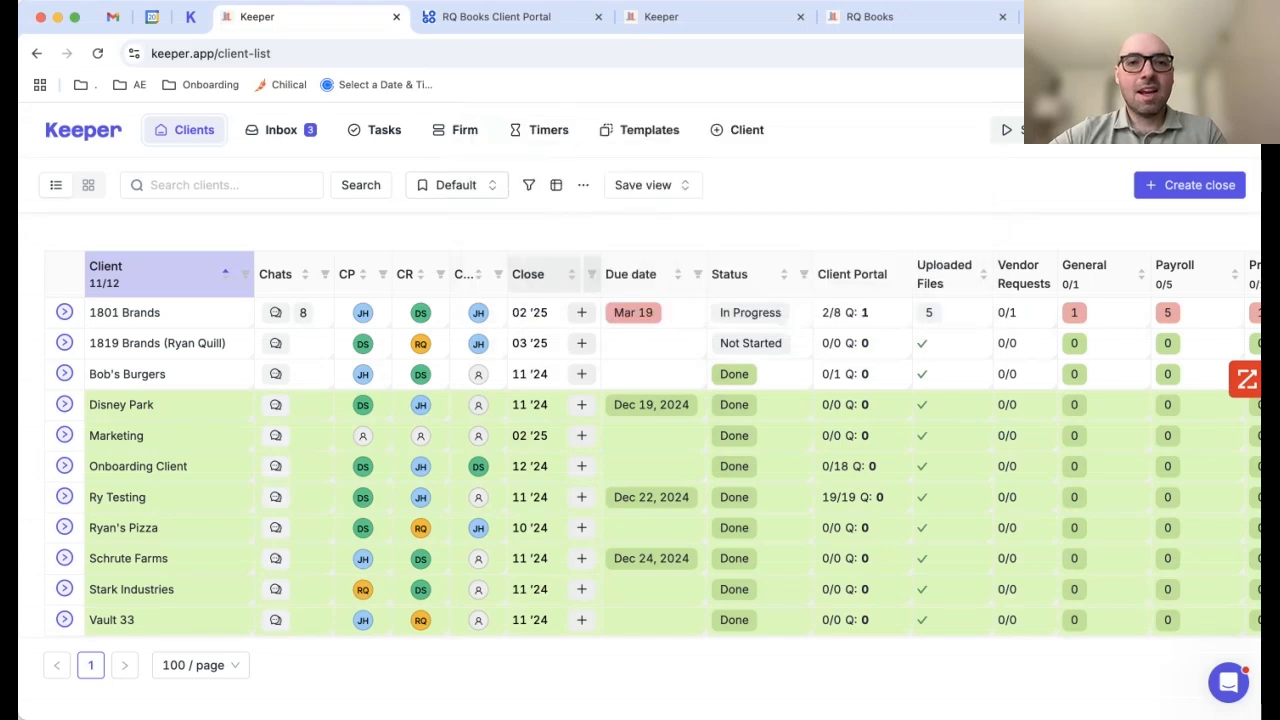
click(545, 130)
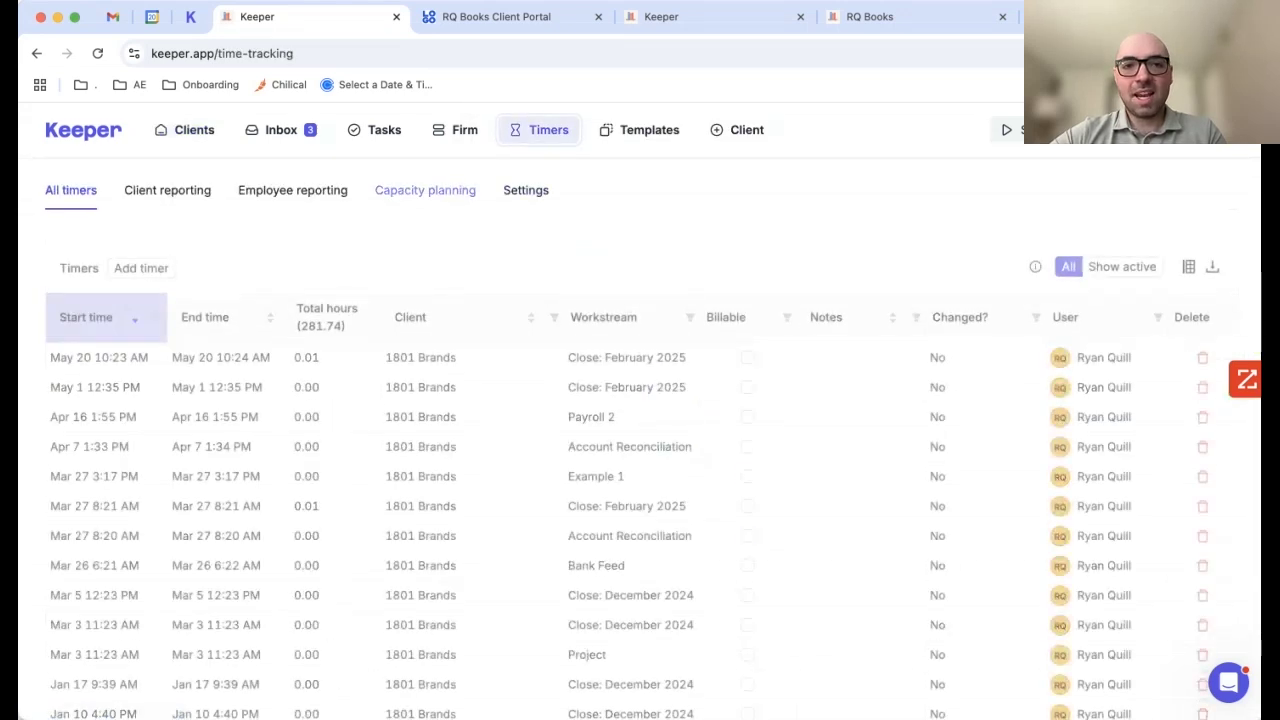
Step: Show capacity planning for Oct 2024 - Apr 2025 (7 months)
click(425, 190)
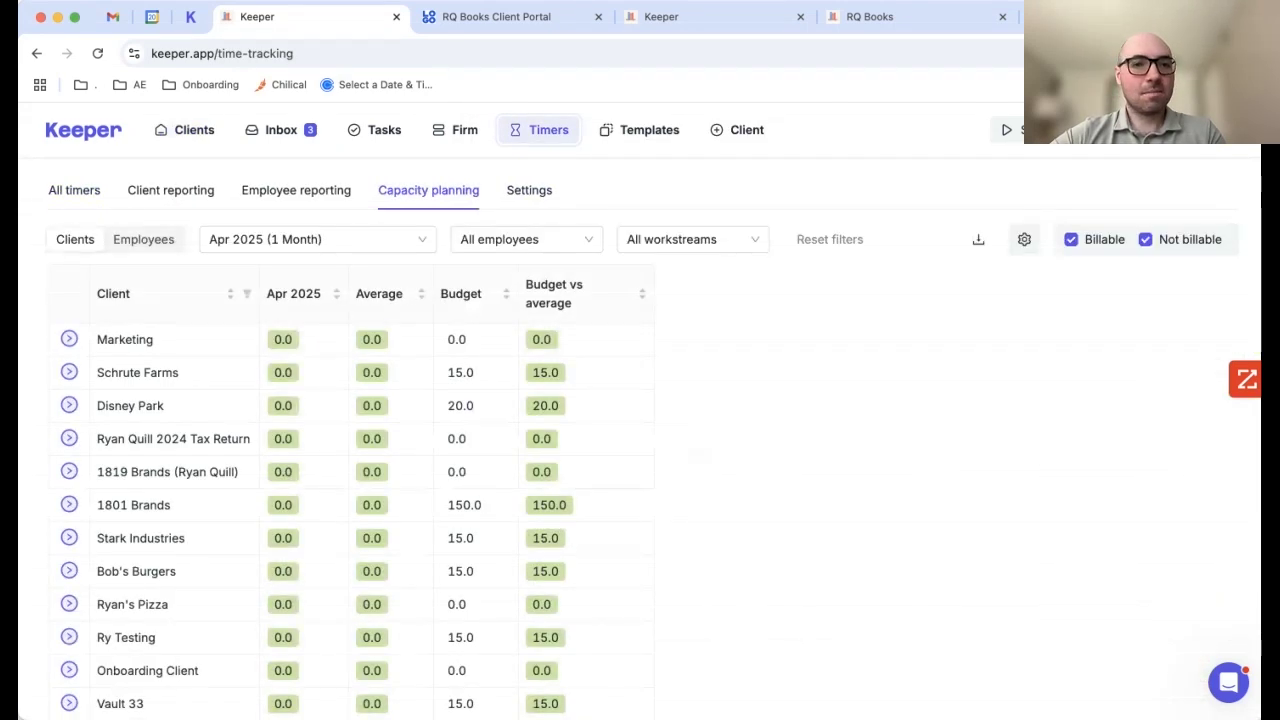
click(318, 239)
click(290, 434)
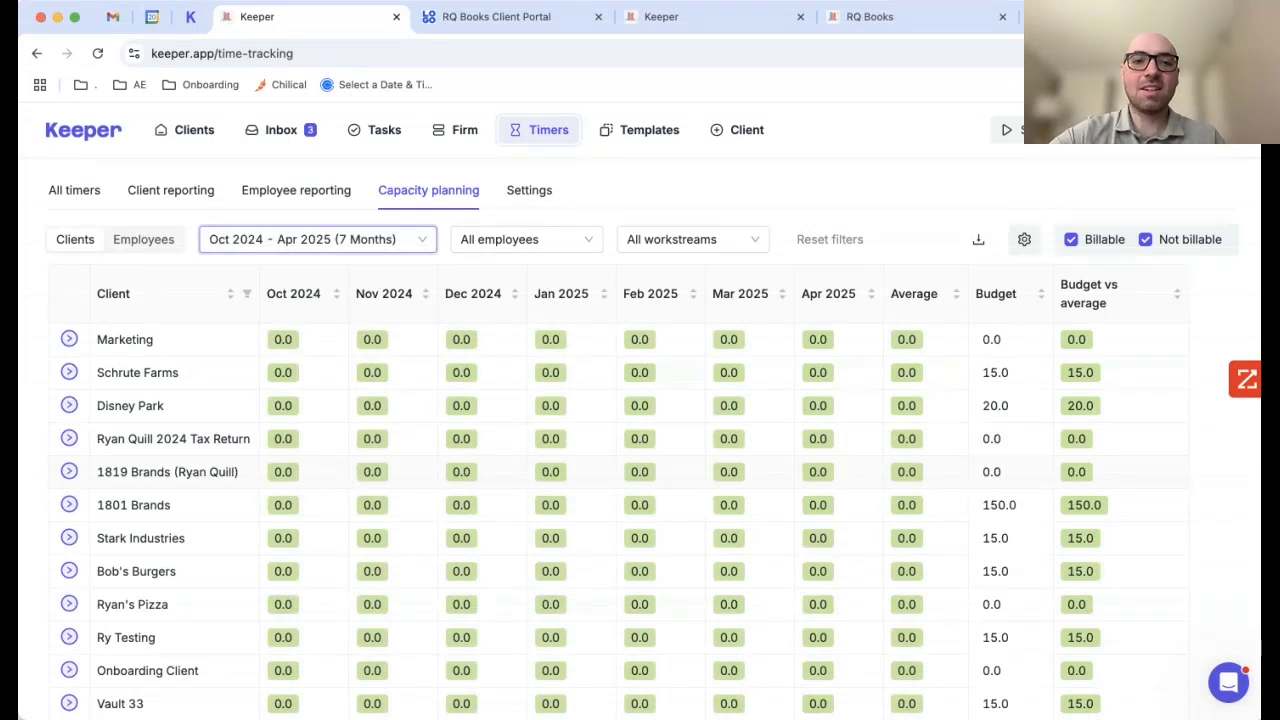
scroll(640, 450, down, 1)
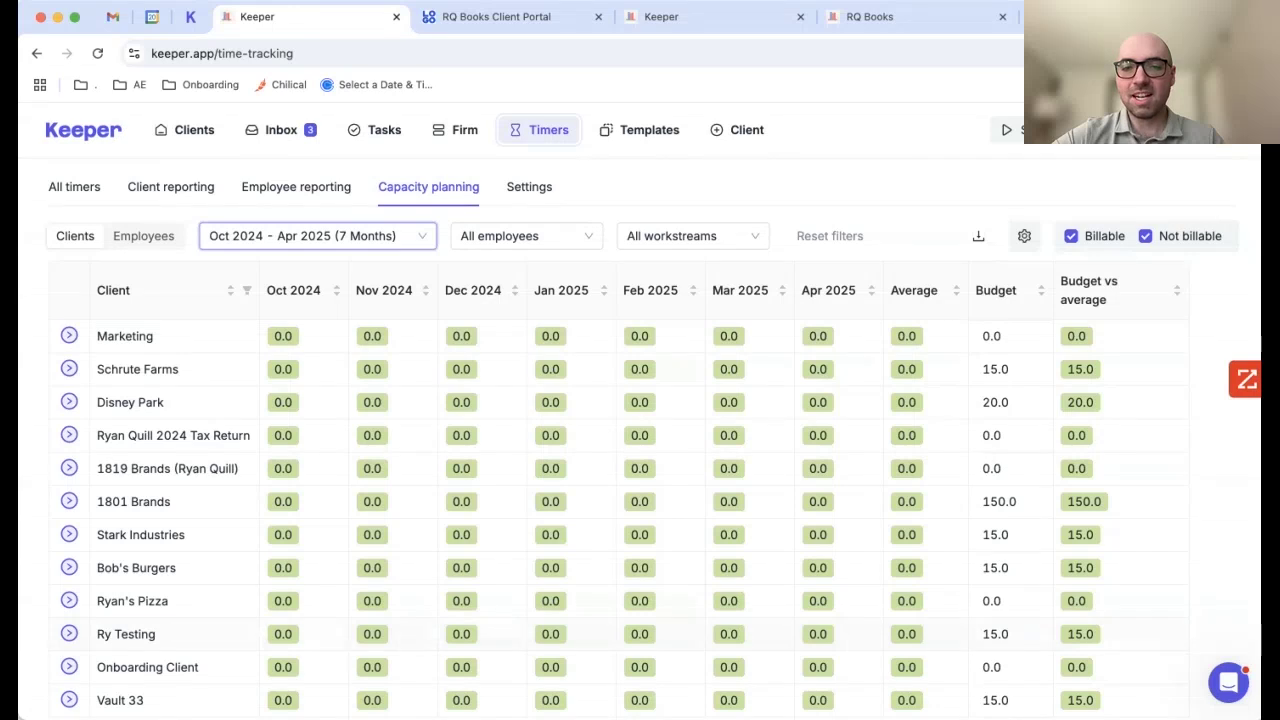
scroll(640, 450, up, 1)
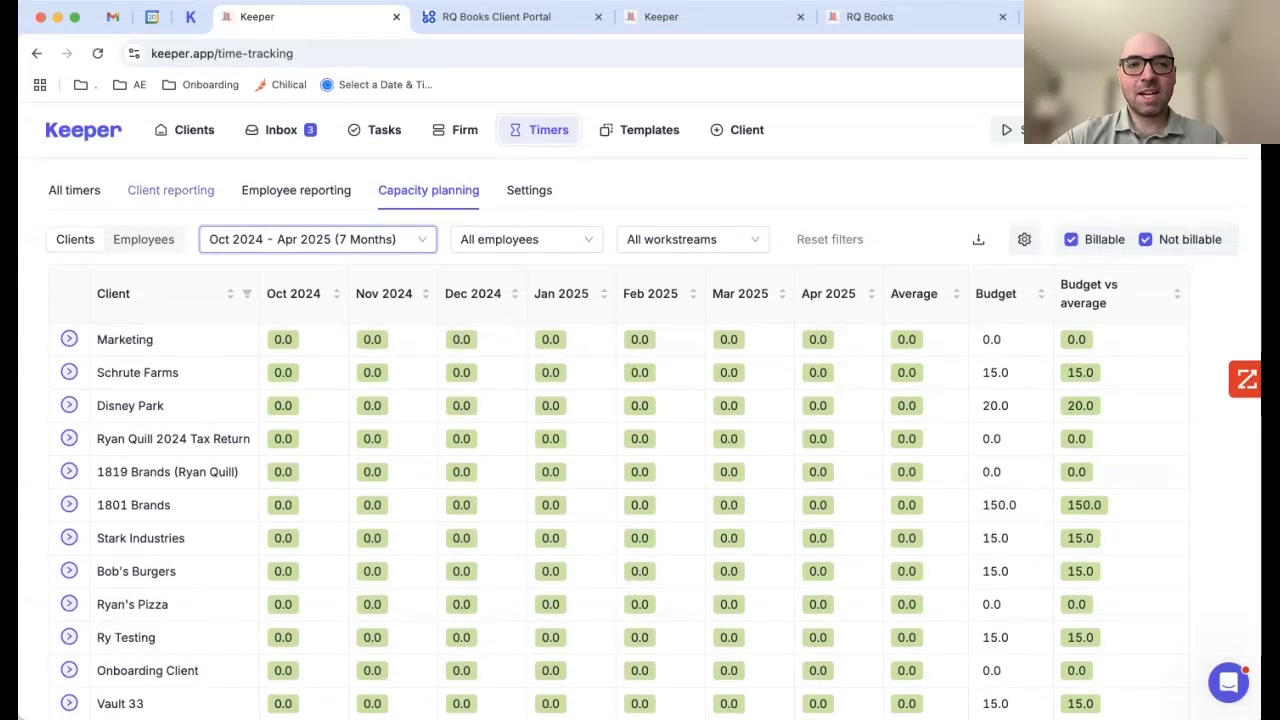
Step: Review per-client profitability in Client reporting, then return to the Clients list
click(170, 190)
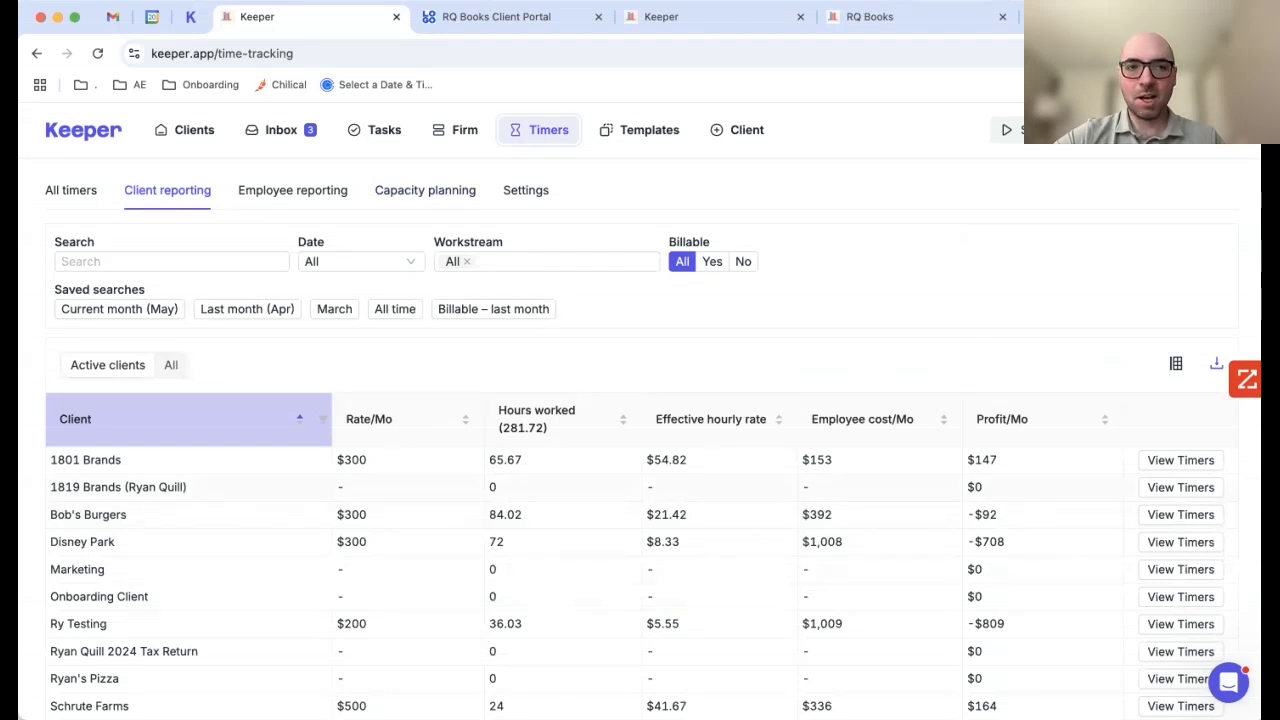
scroll(640, 450, down, 3)
scroll(640, 450, up, 3)
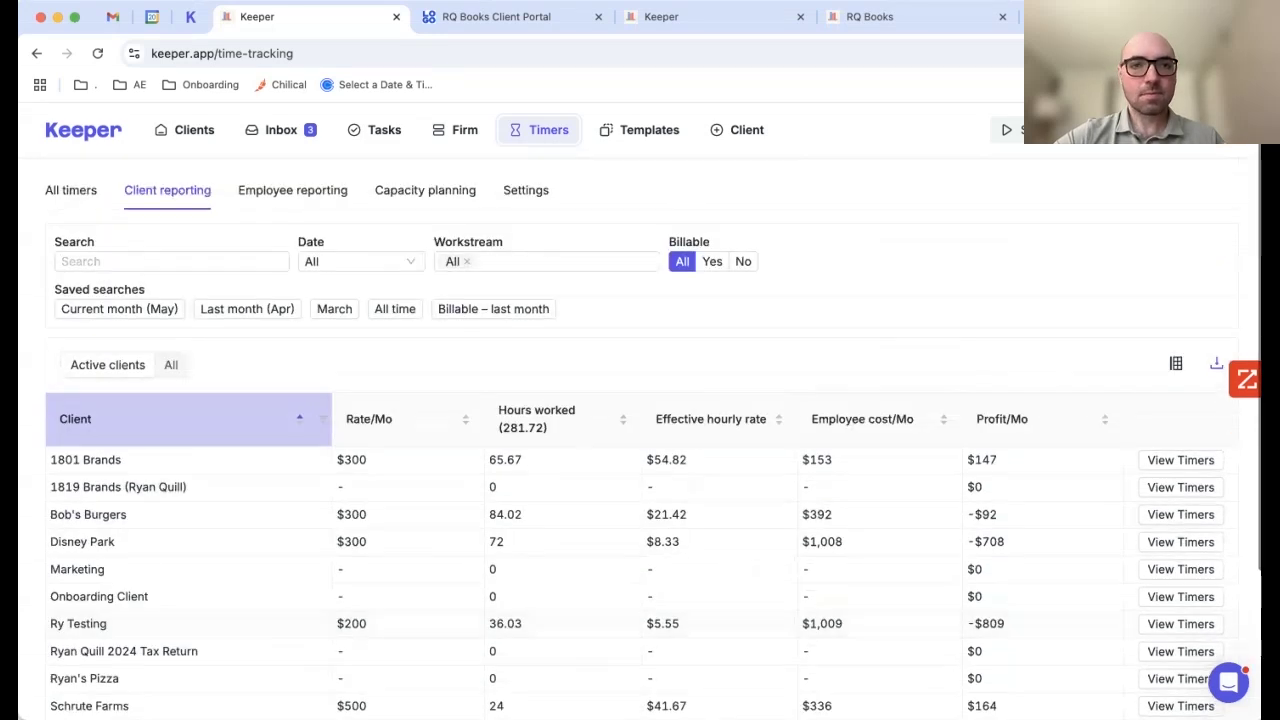
click(194, 130)
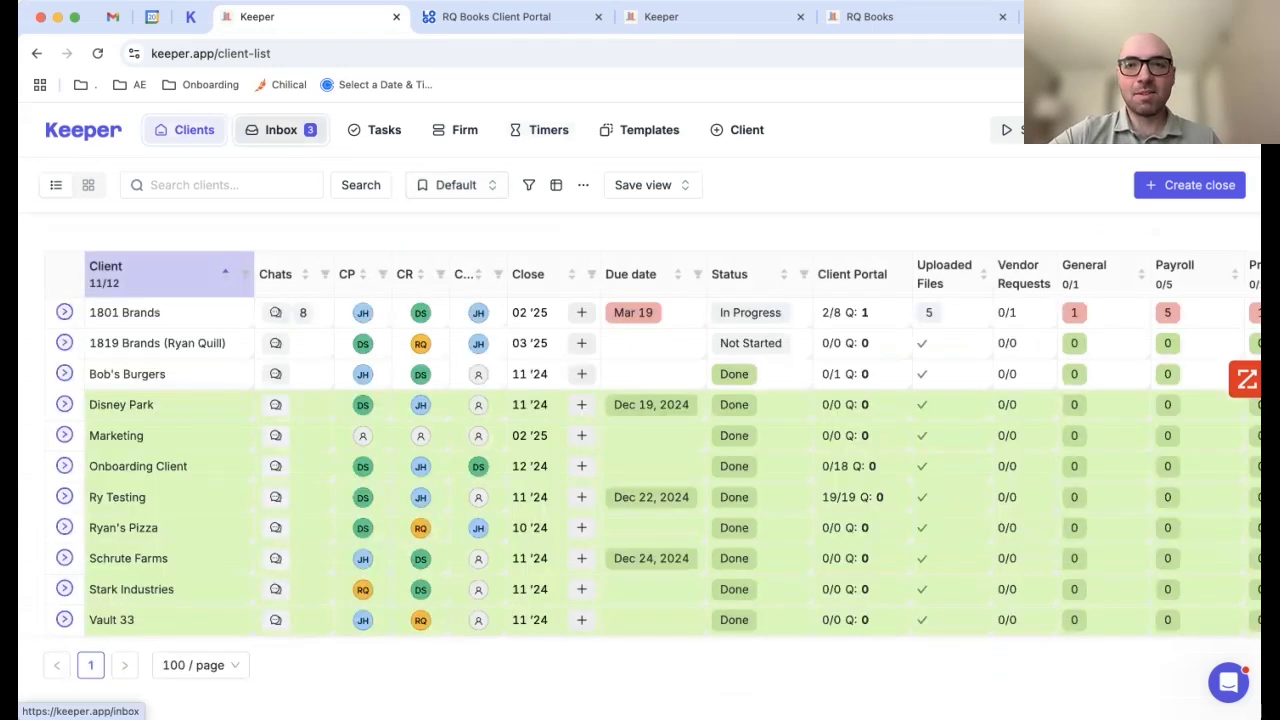
Step: Open the Zoom 'Keeper Notetaker has joined your meeting' message in the shared Inbox
click(280, 130)
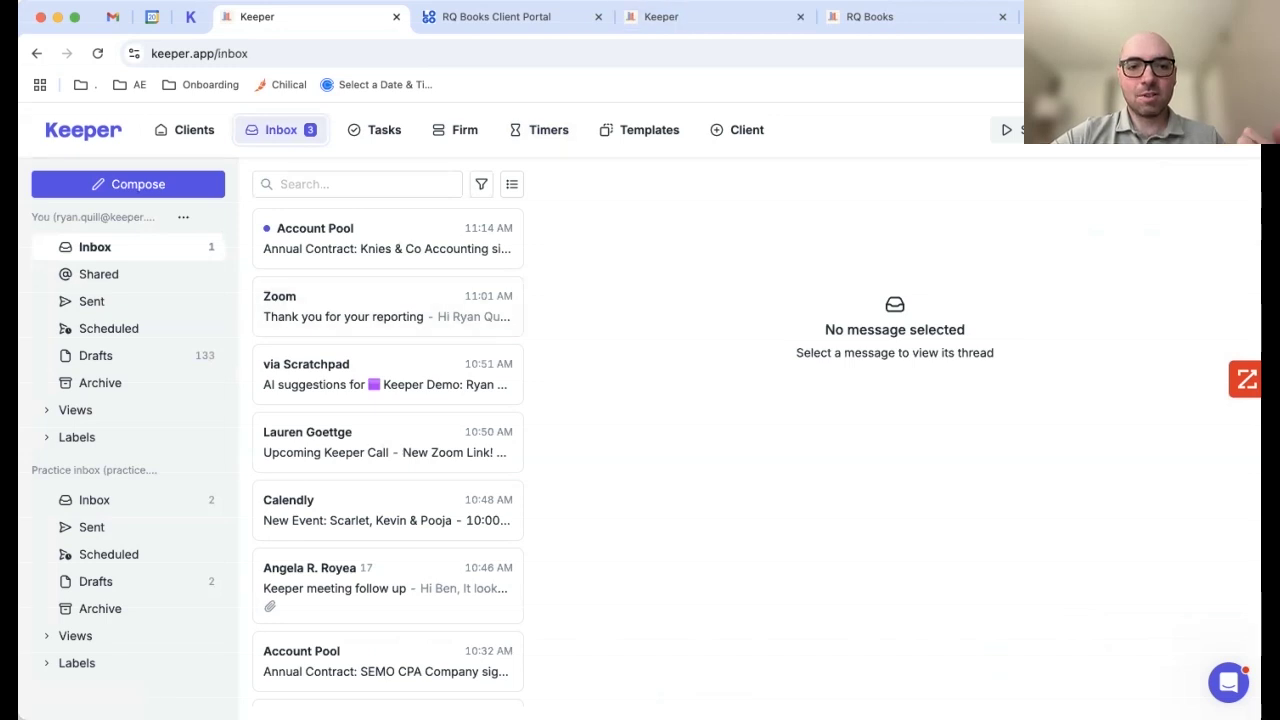
scroll(388, 455, down, 7)
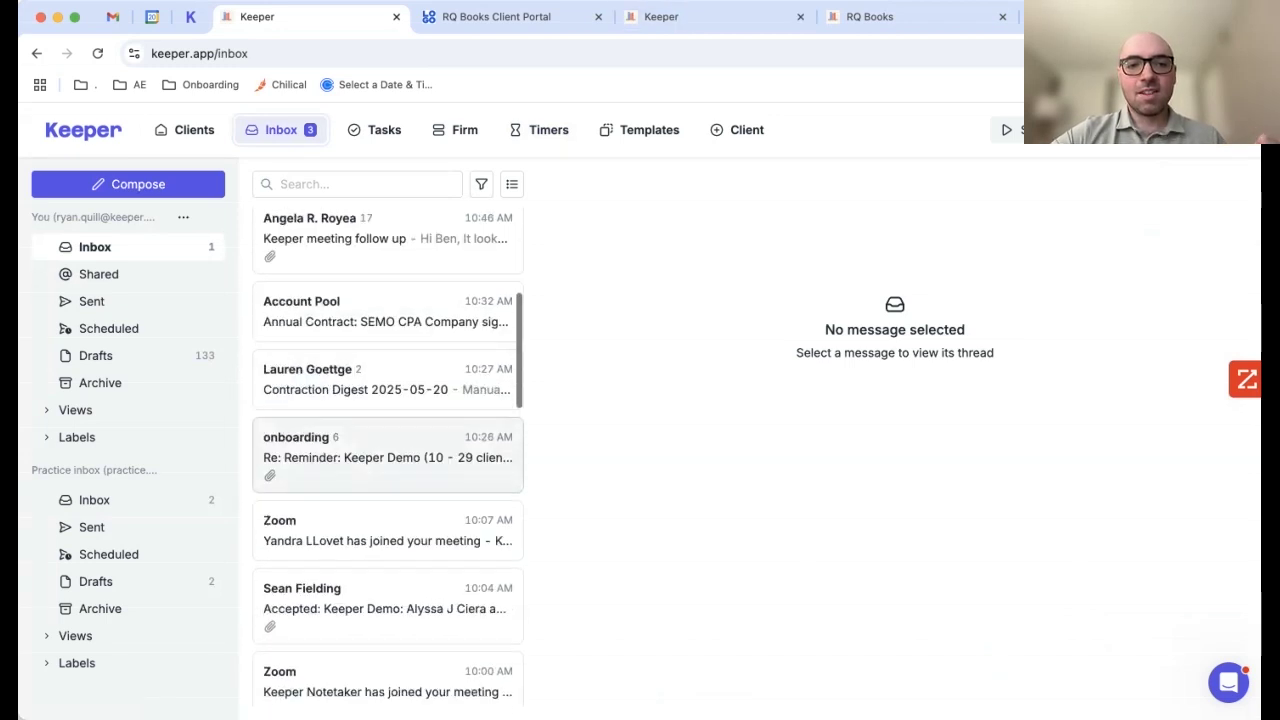
scroll(388, 455, down, 2)
click(388, 592)
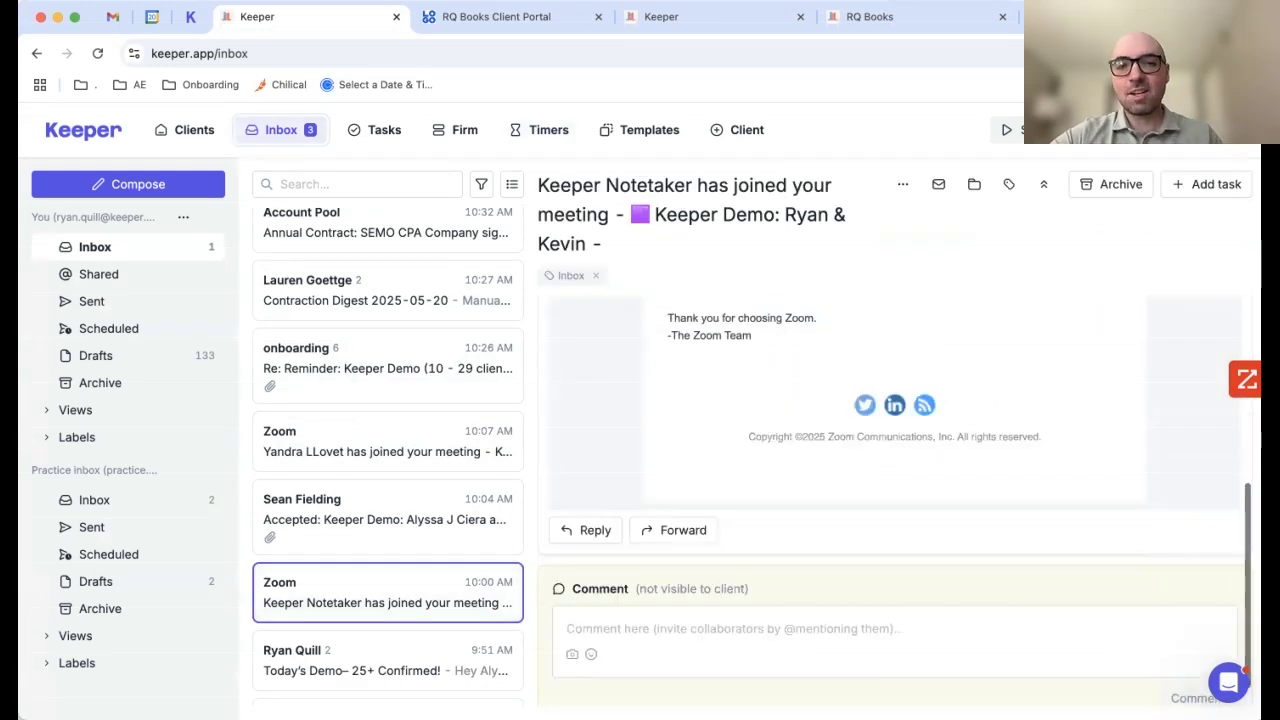
Step: Draft an internal comment mentioning a teammate, then delete it unposted
click(895, 628)
text(@ry)
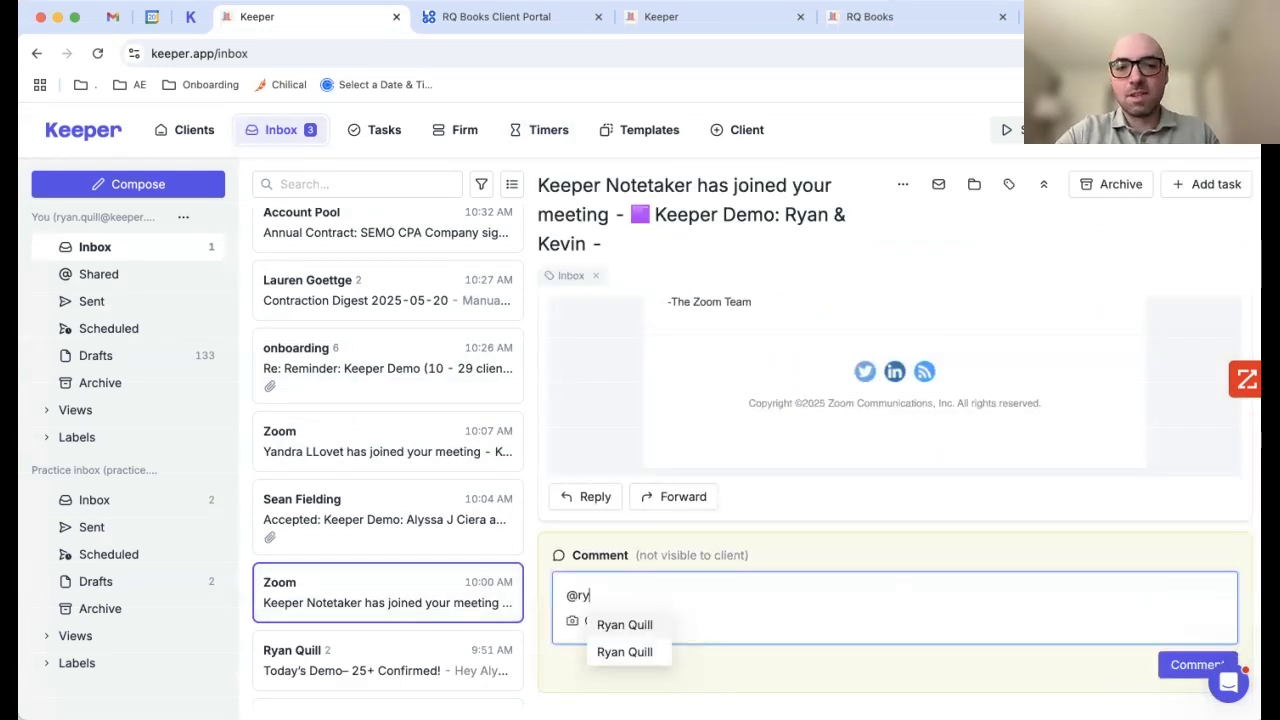
key(Return)
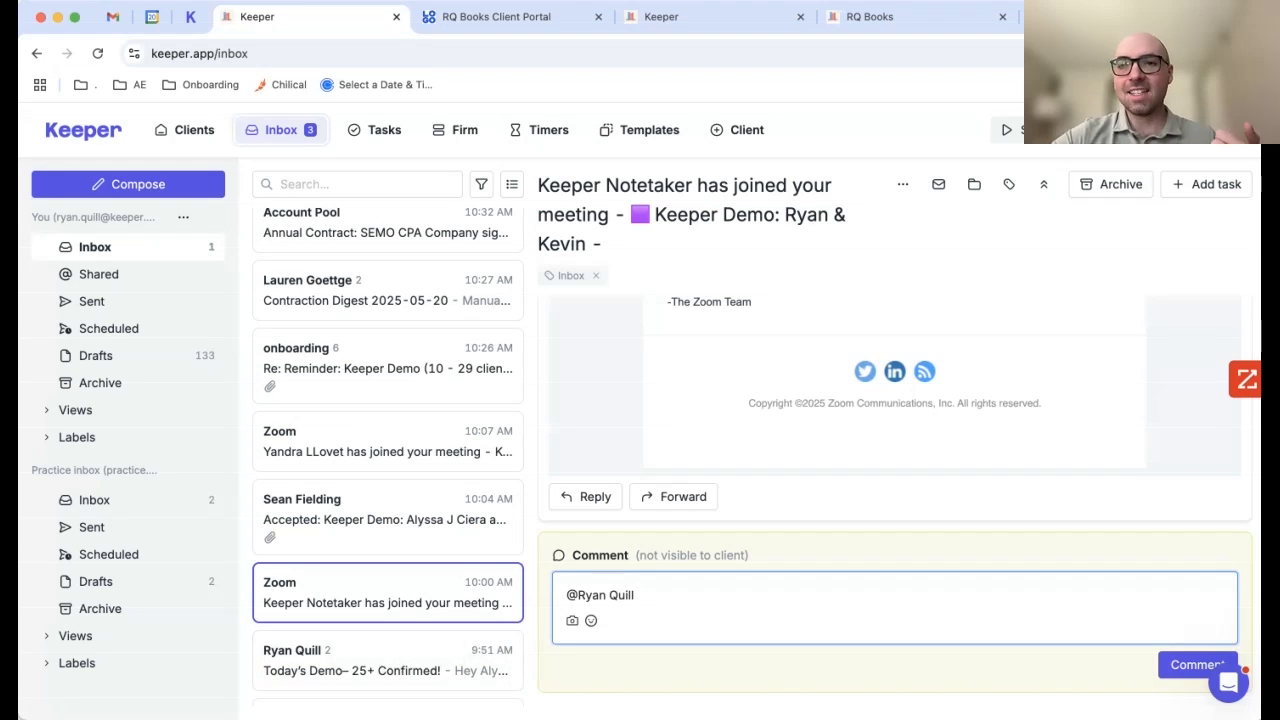
key(super+a)
key(BackSpace)
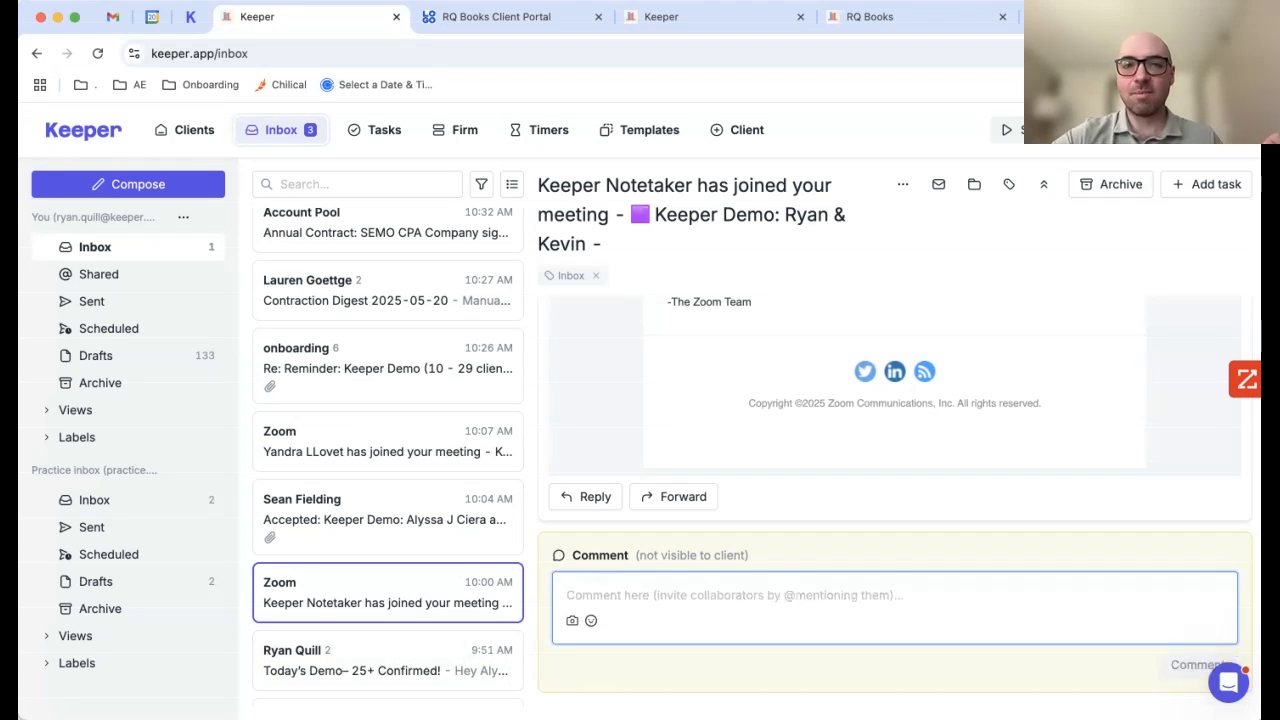
scroll(894, 500, up, 5)
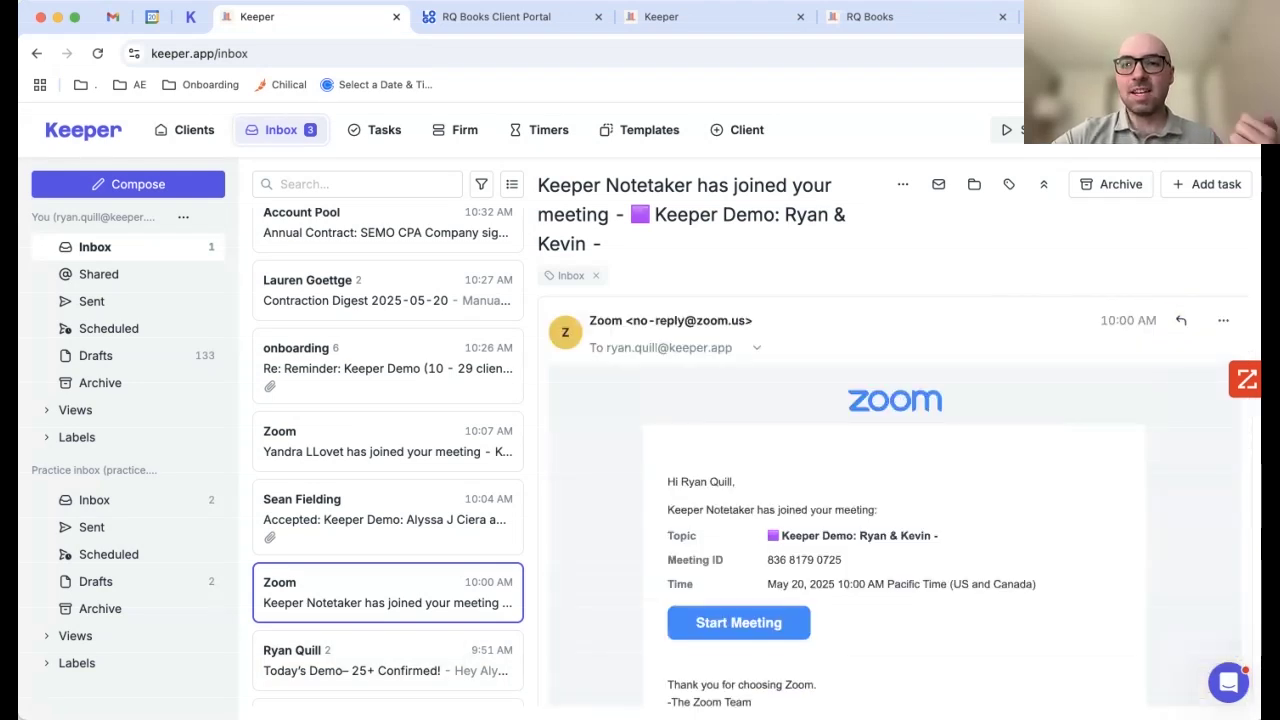
Step: Start a 1801 Brands Custom task in the Payroll section from the email, then cancel it
click(1216, 184)
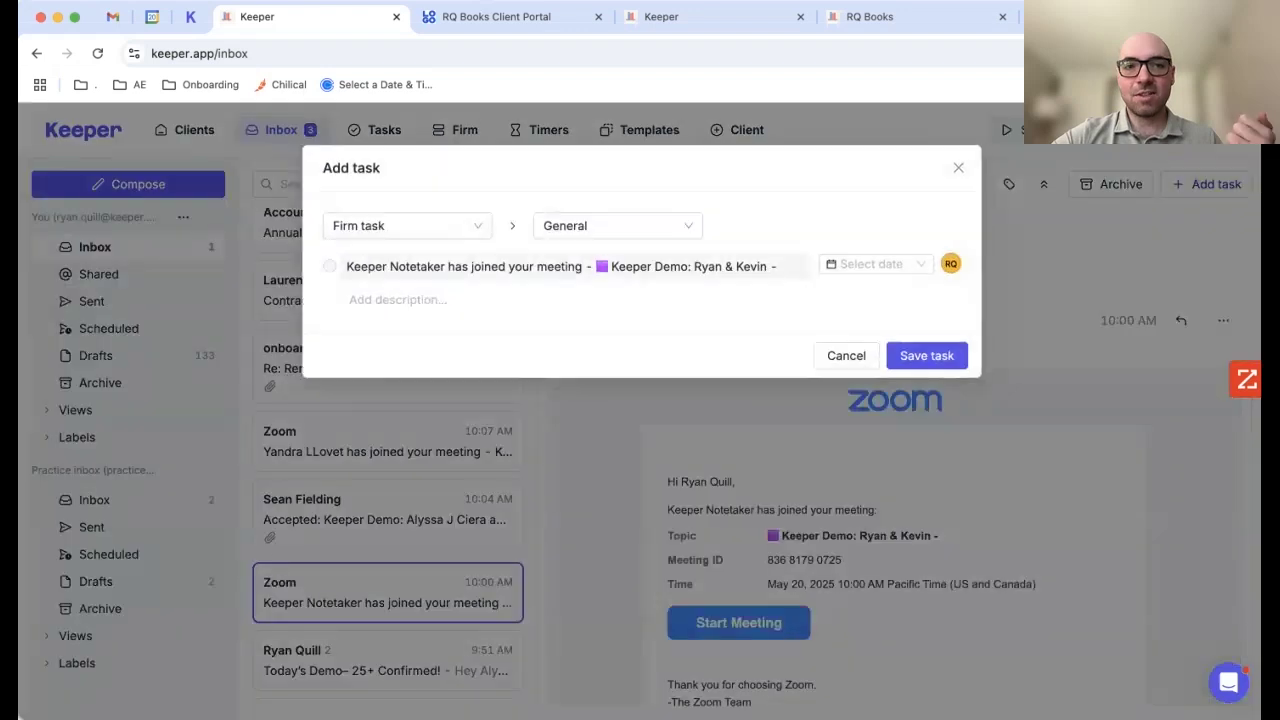
scroll(409, 340, up, 3)
click(375, 260)
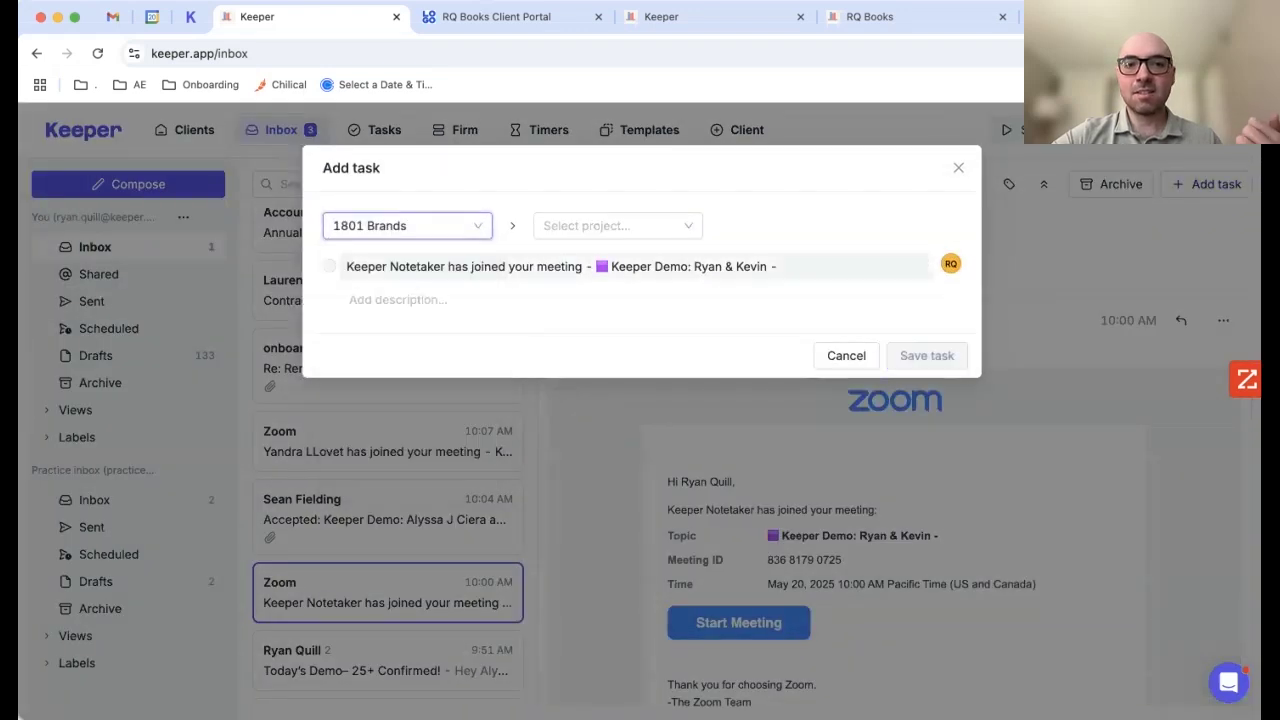
click(612, 226)
click(588, 260)
click(822, 226)
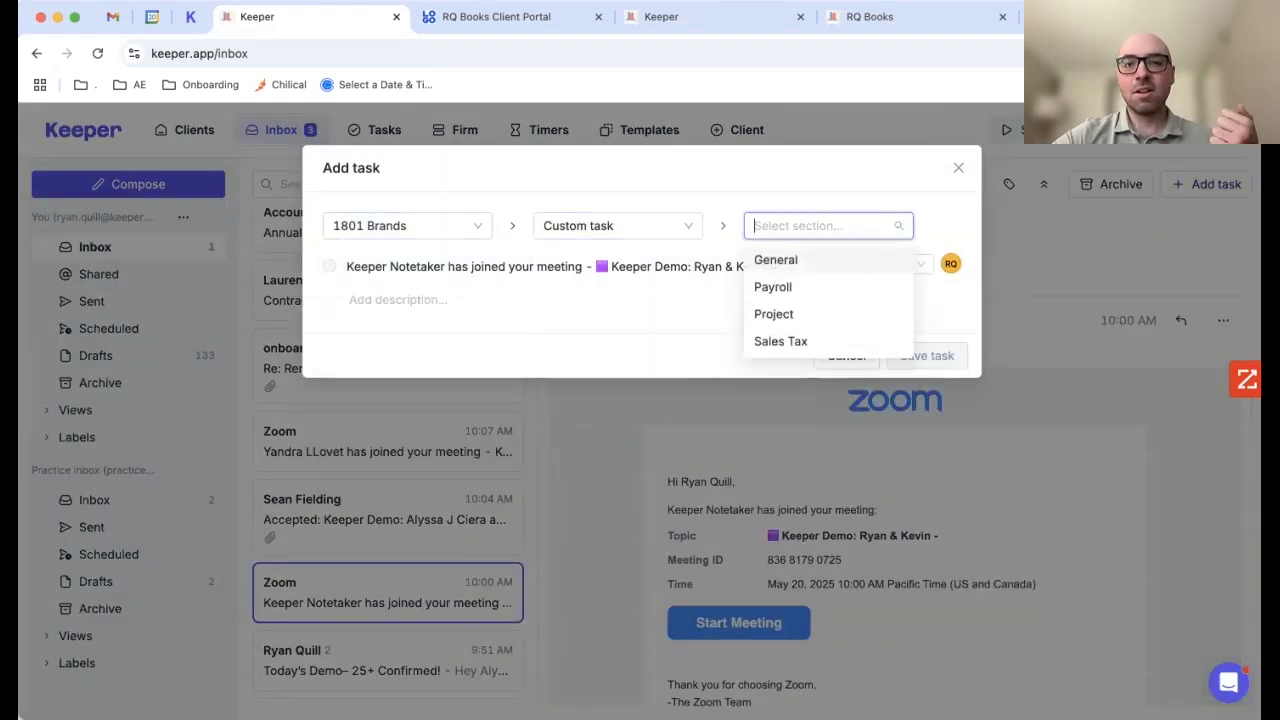
click(773, 287)
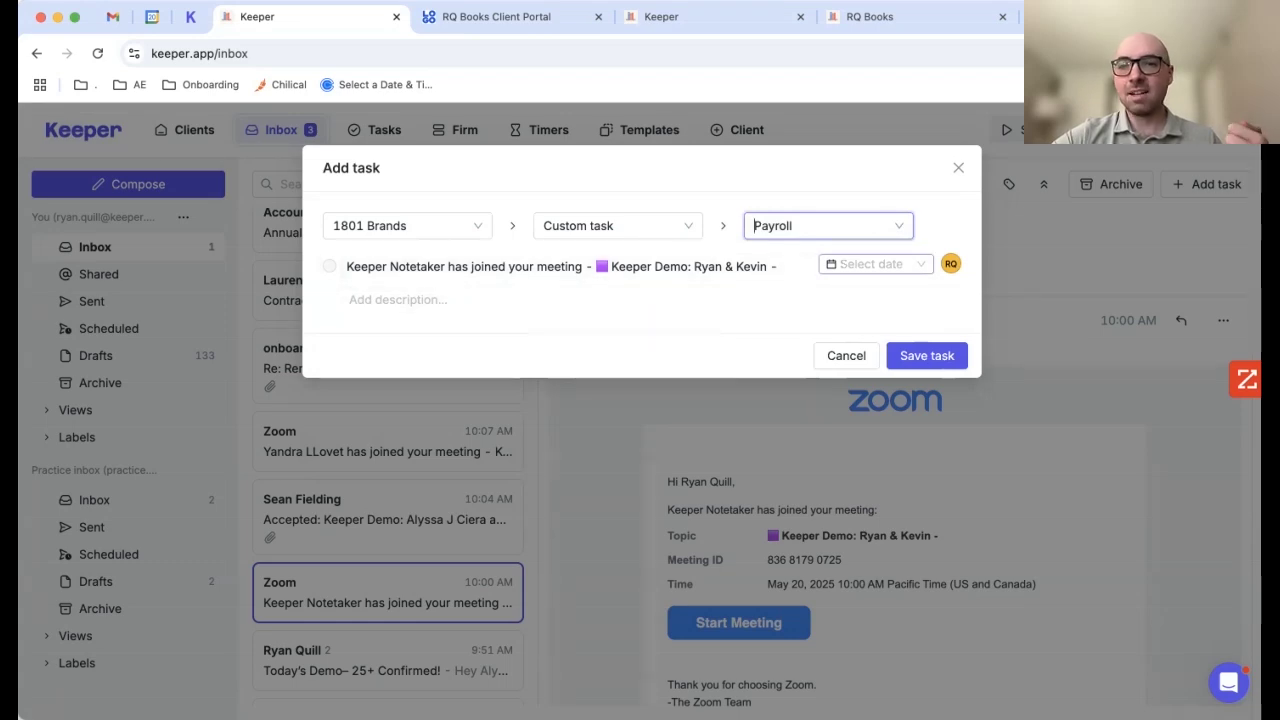
click(846, 355)
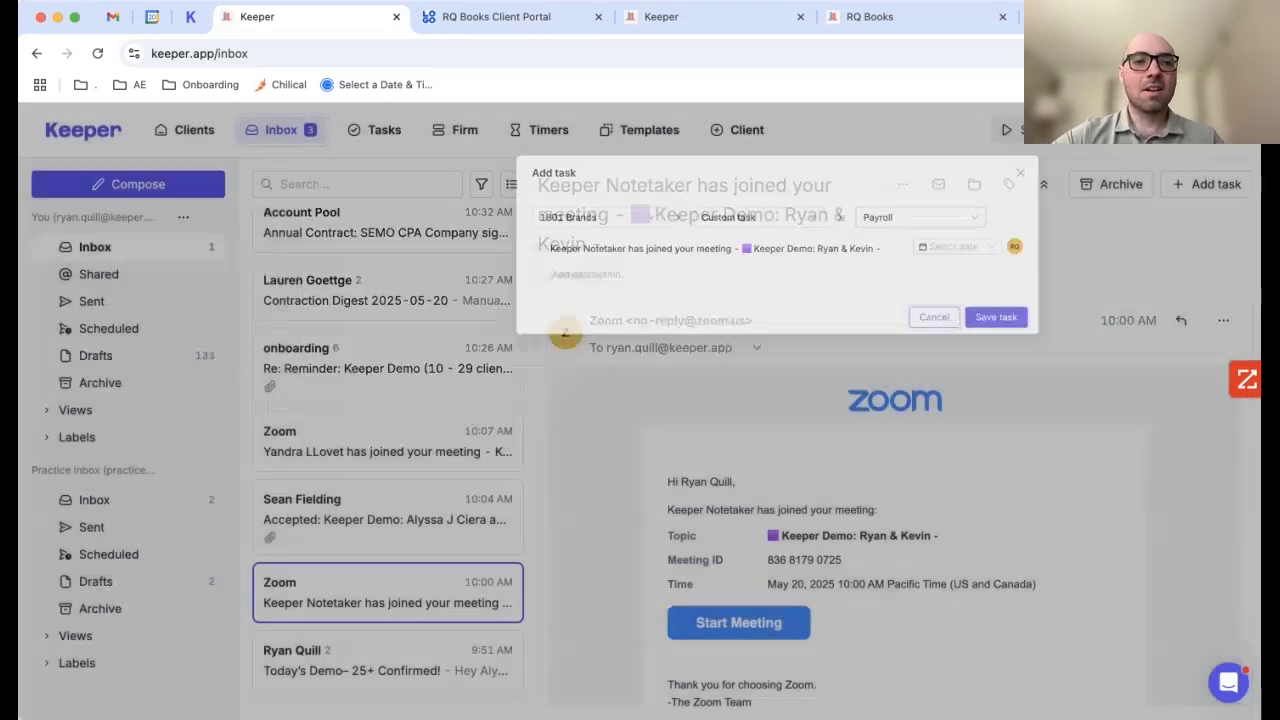
Step: Open the 1801 Brands Feb '25 close without a timer and preview the Testing task's linked email
click(185, 130)
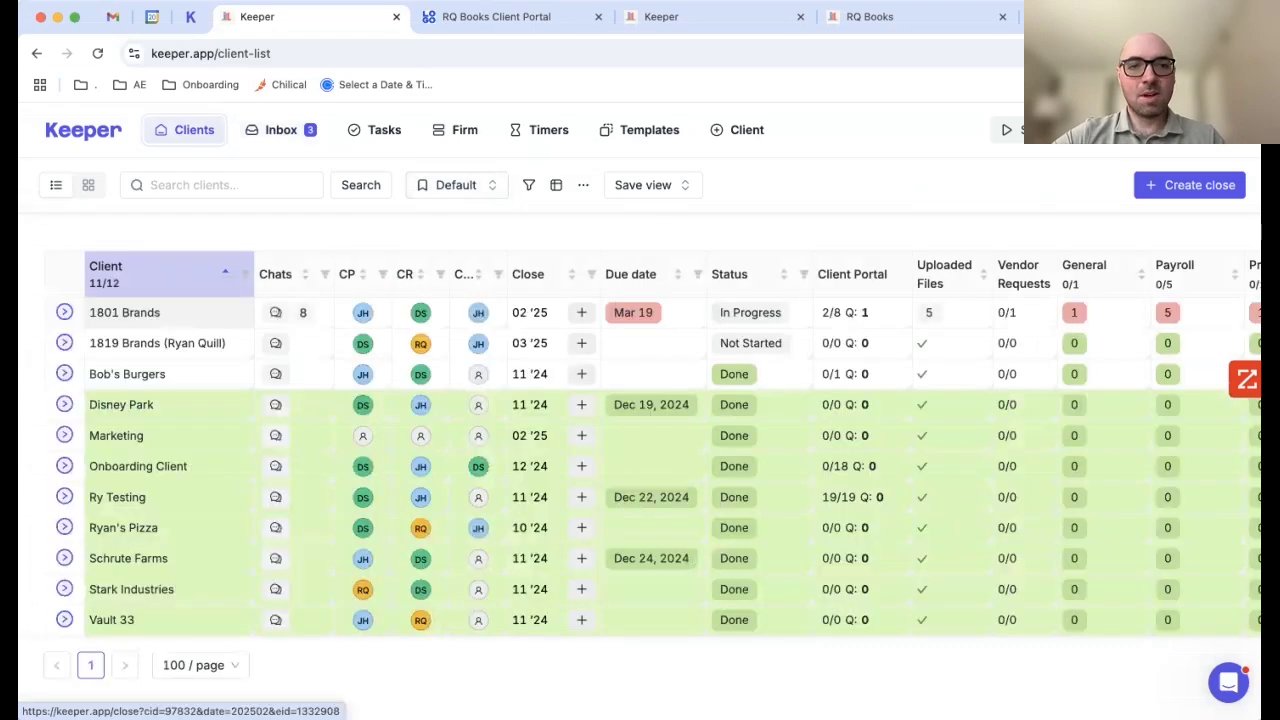
click(125, 312)
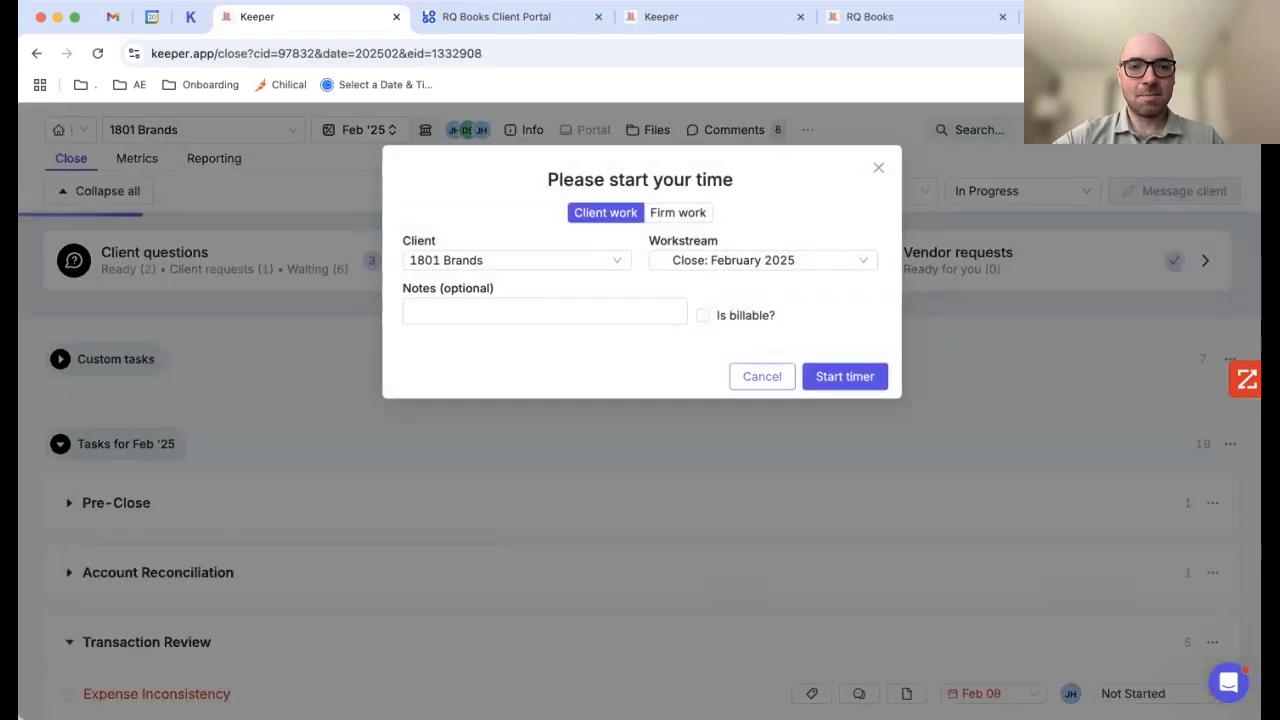
click(760, 374)
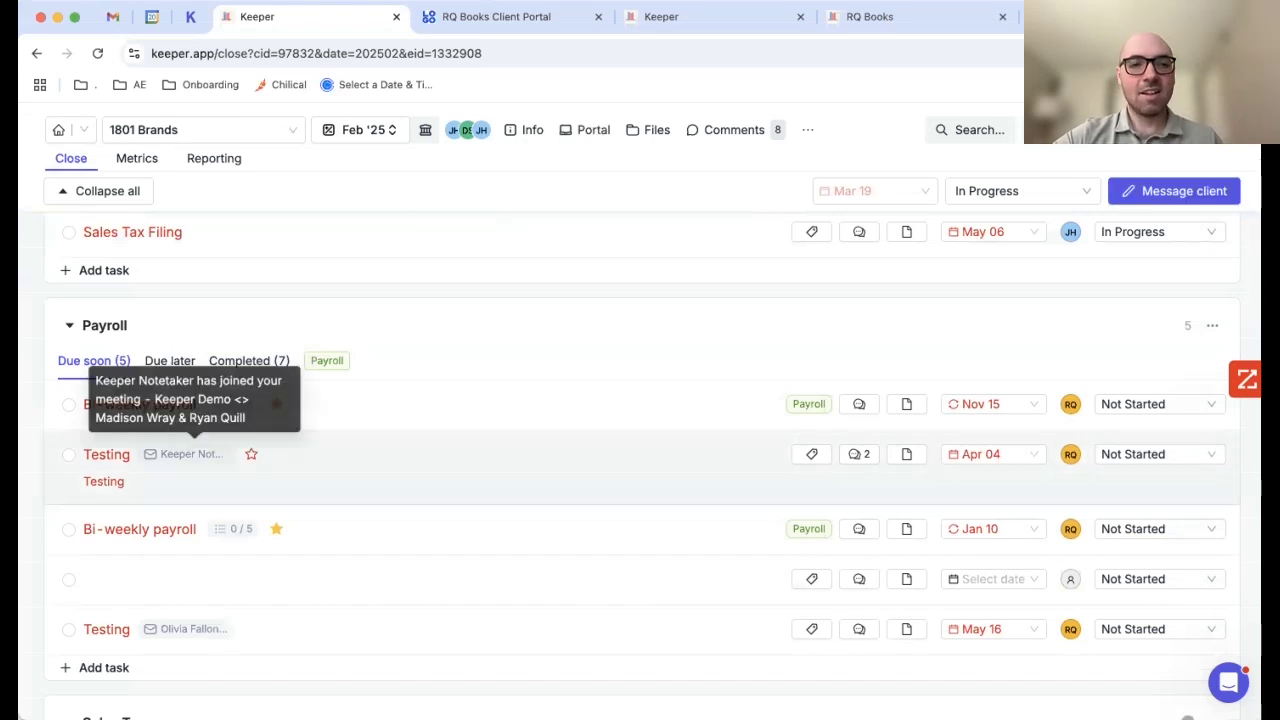
click(192, 455)
scroll(642, 450, down, 4)
scroll(642, 450, up, 2)
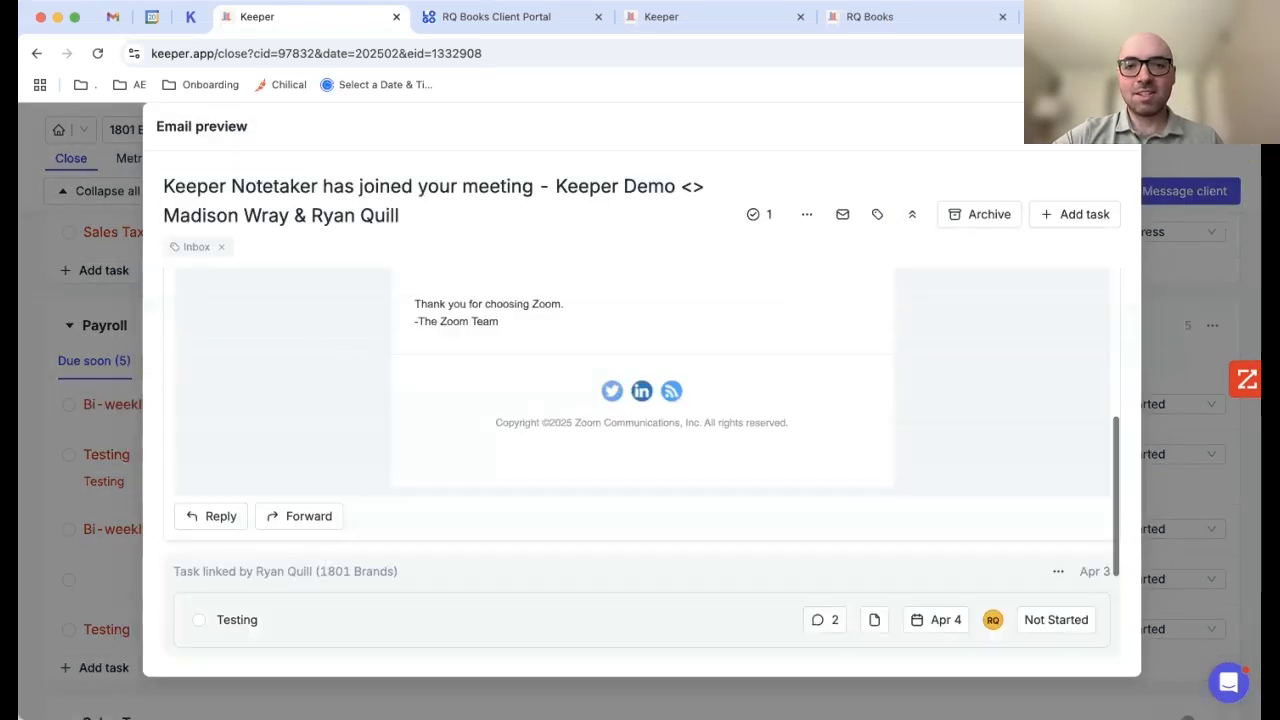
scroll(642, 450, up, 3)
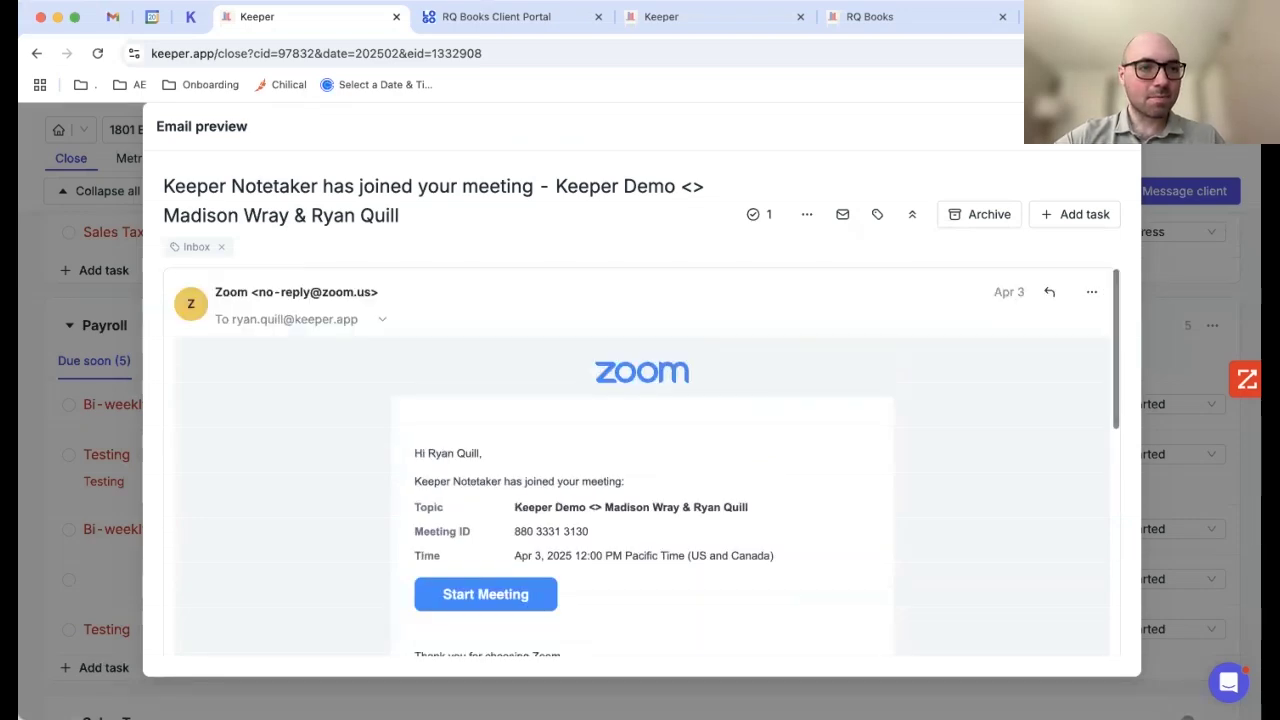
key(Escape)
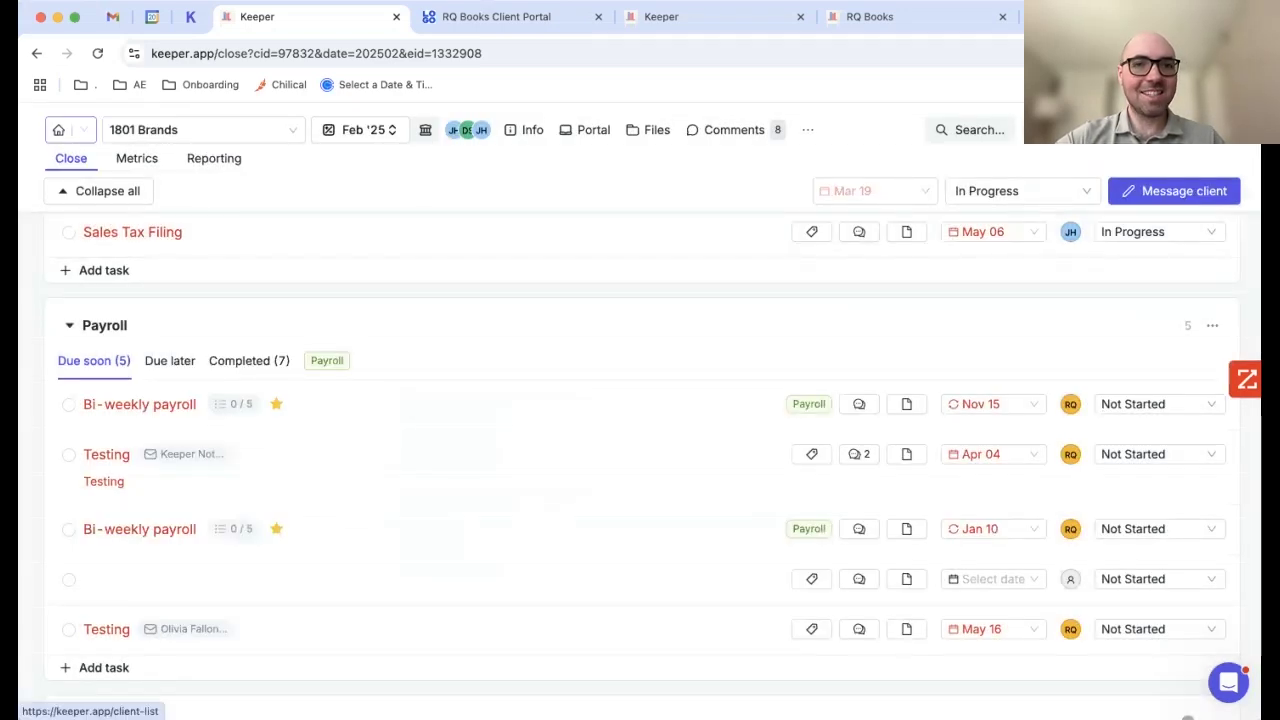
Step: Return to the Clients list
click(59, 130)
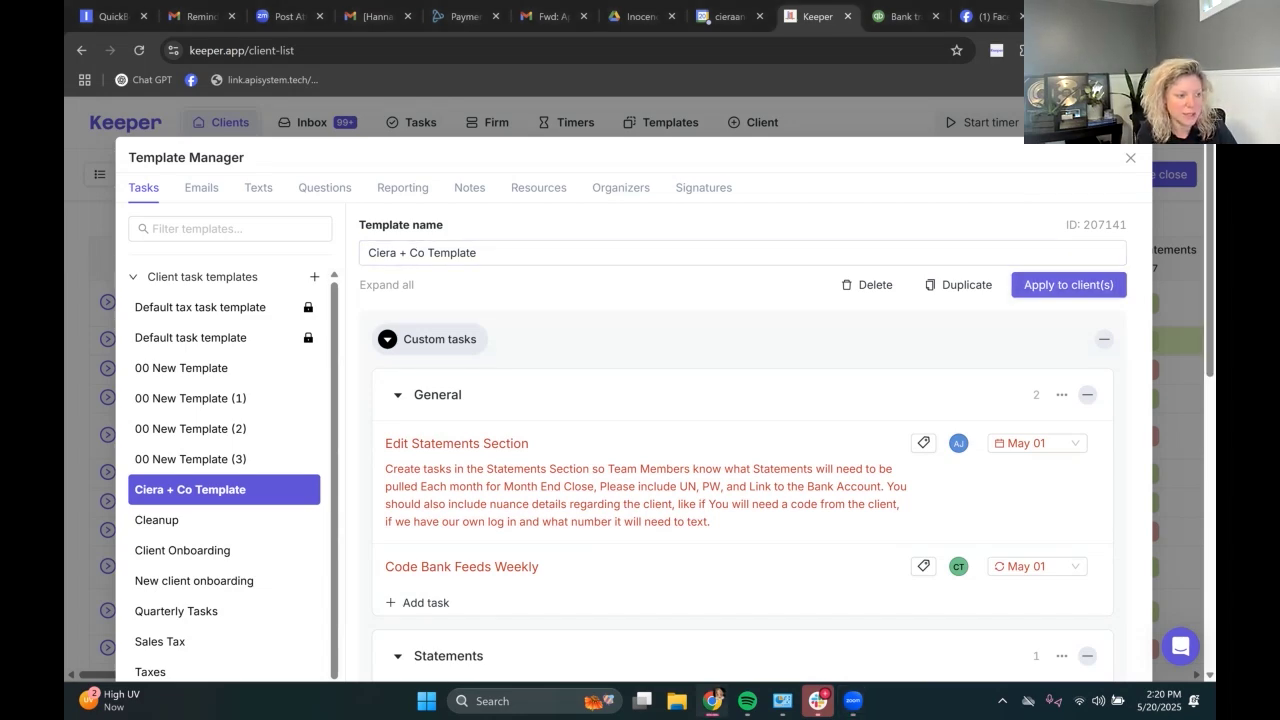
click(1069, 285)
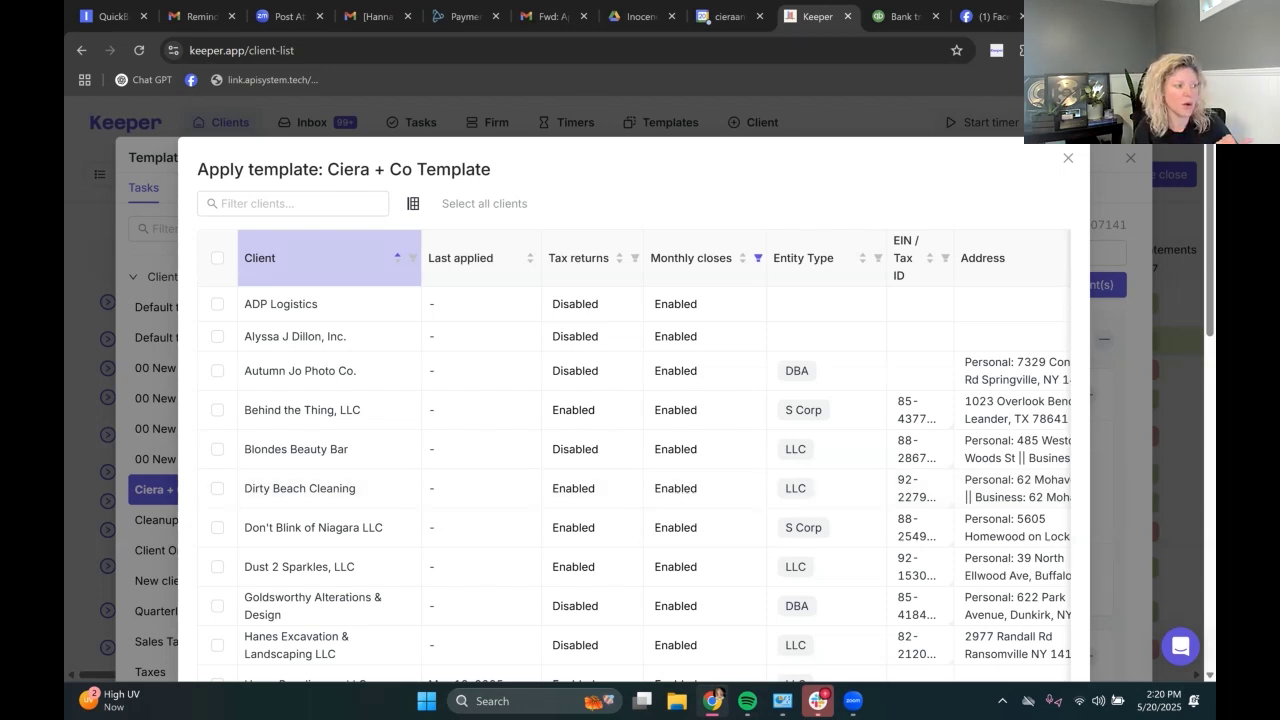
click(217, 257)
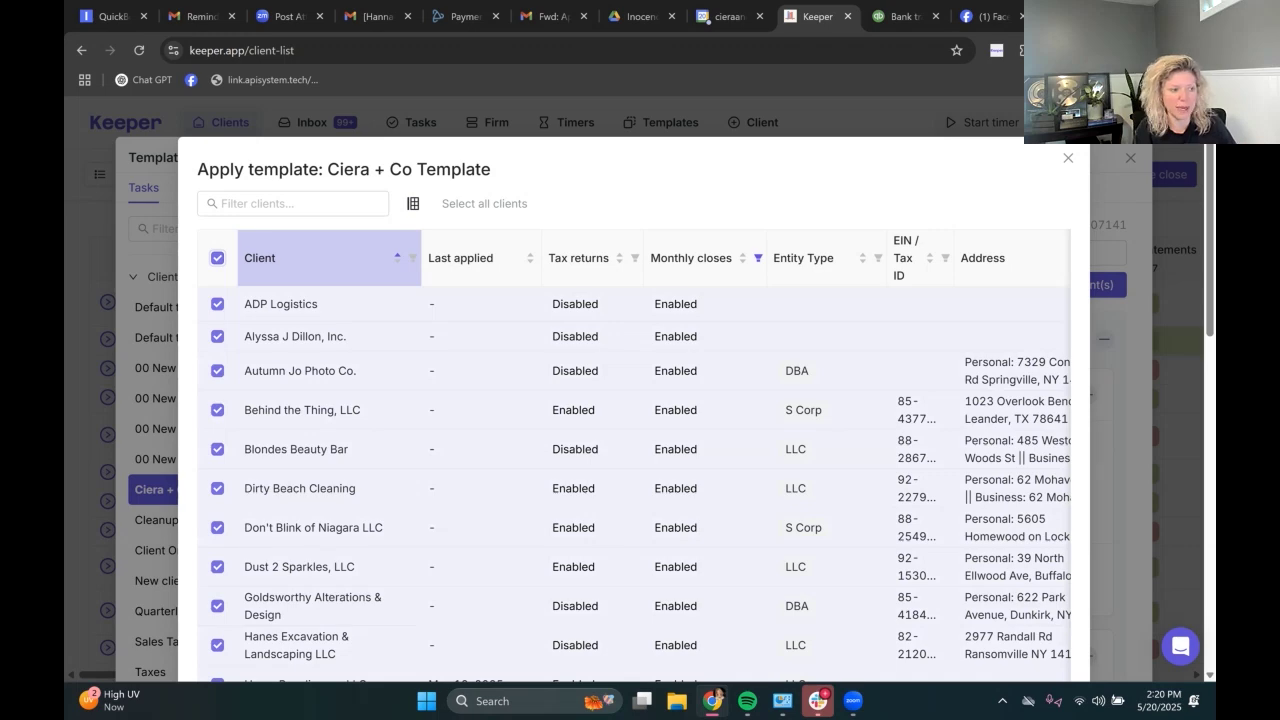
click(217, 257)
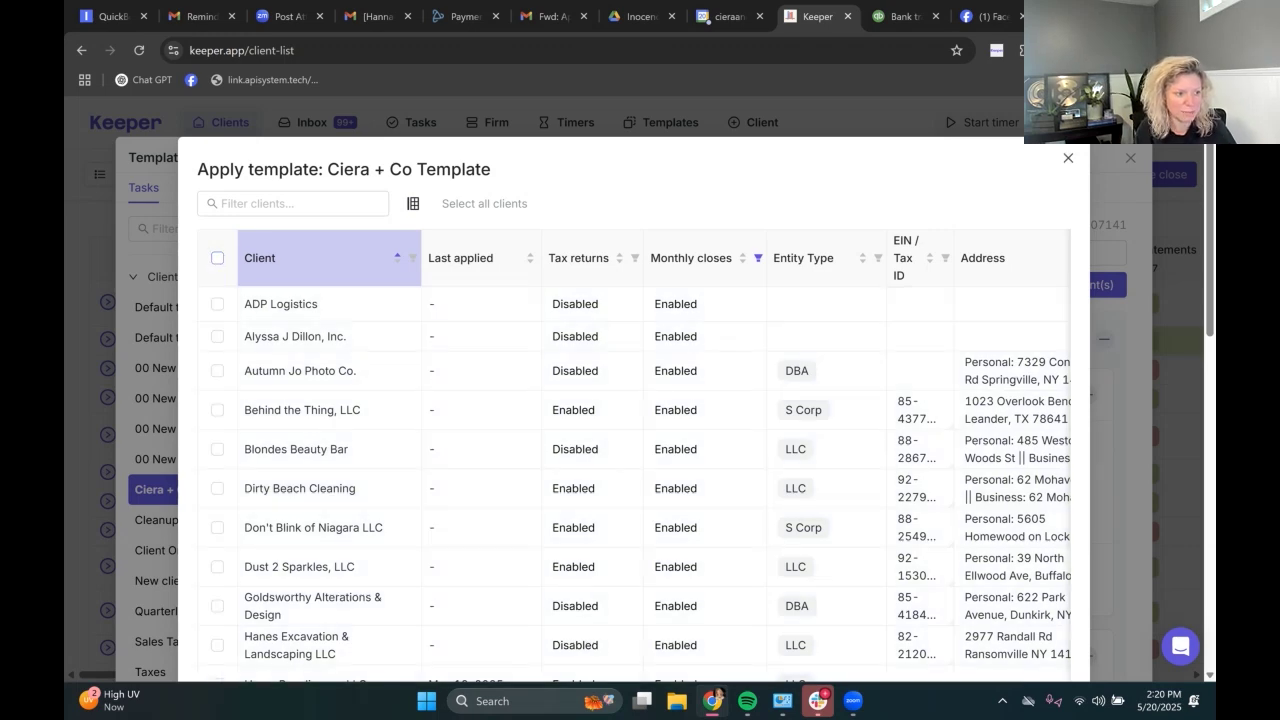
key(Escape)
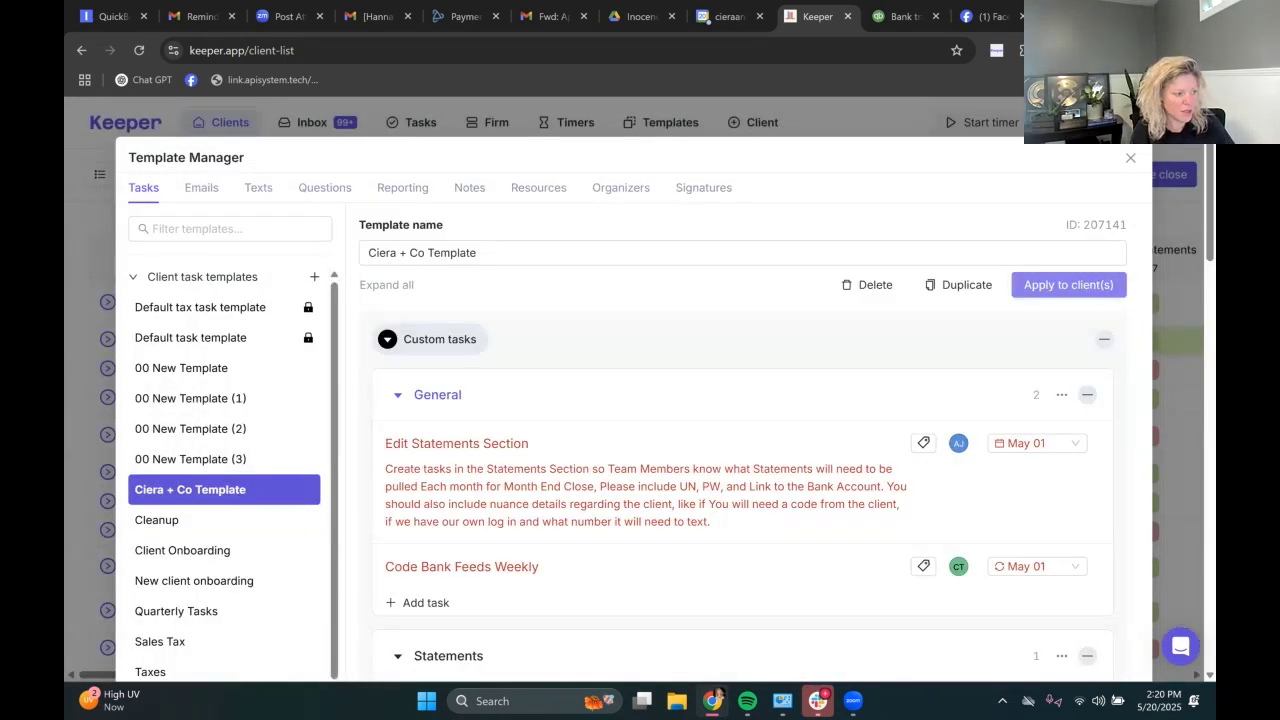
scroll(620, 400, down, 1)
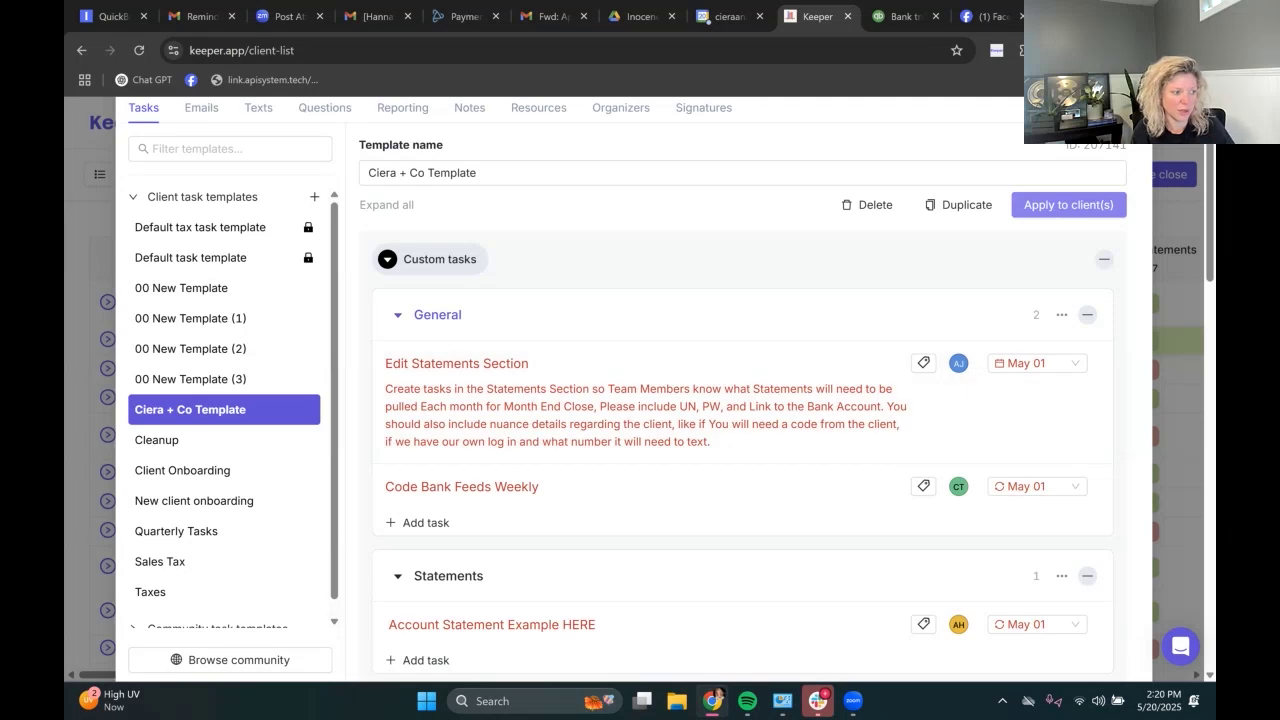
scroll(620, 360, down, 1)
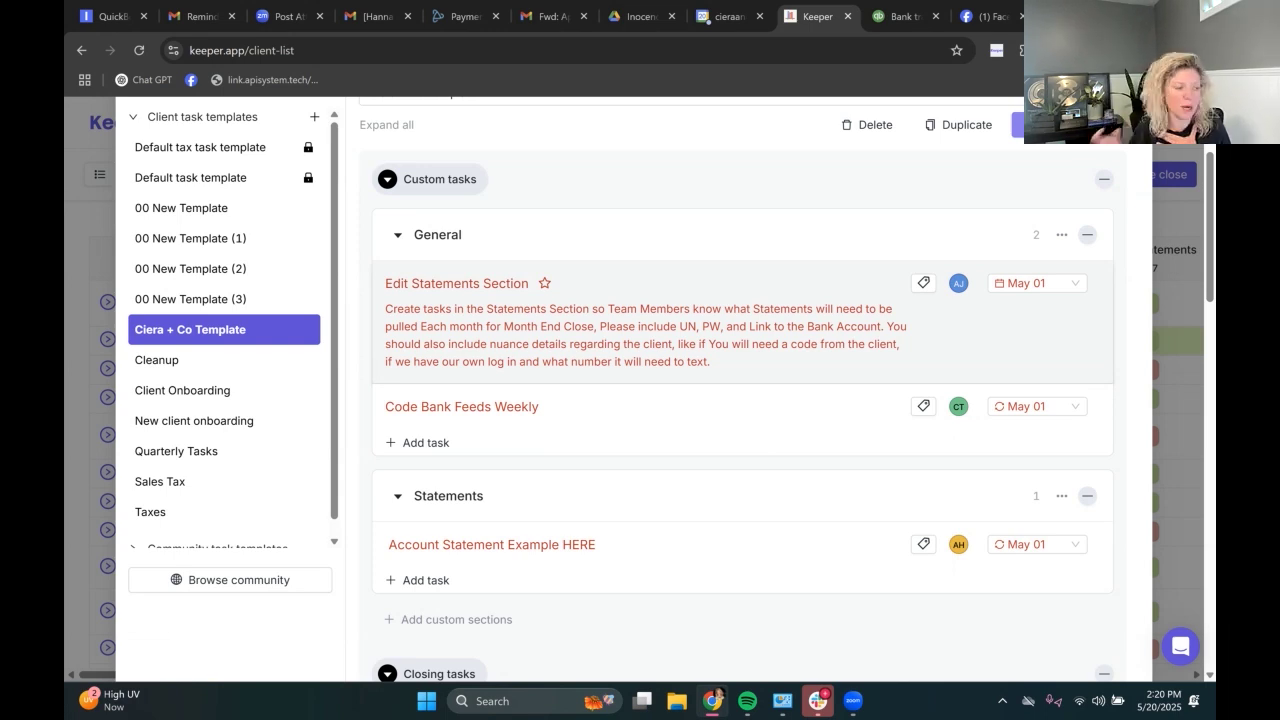
scroll(670, 390, down, 2)
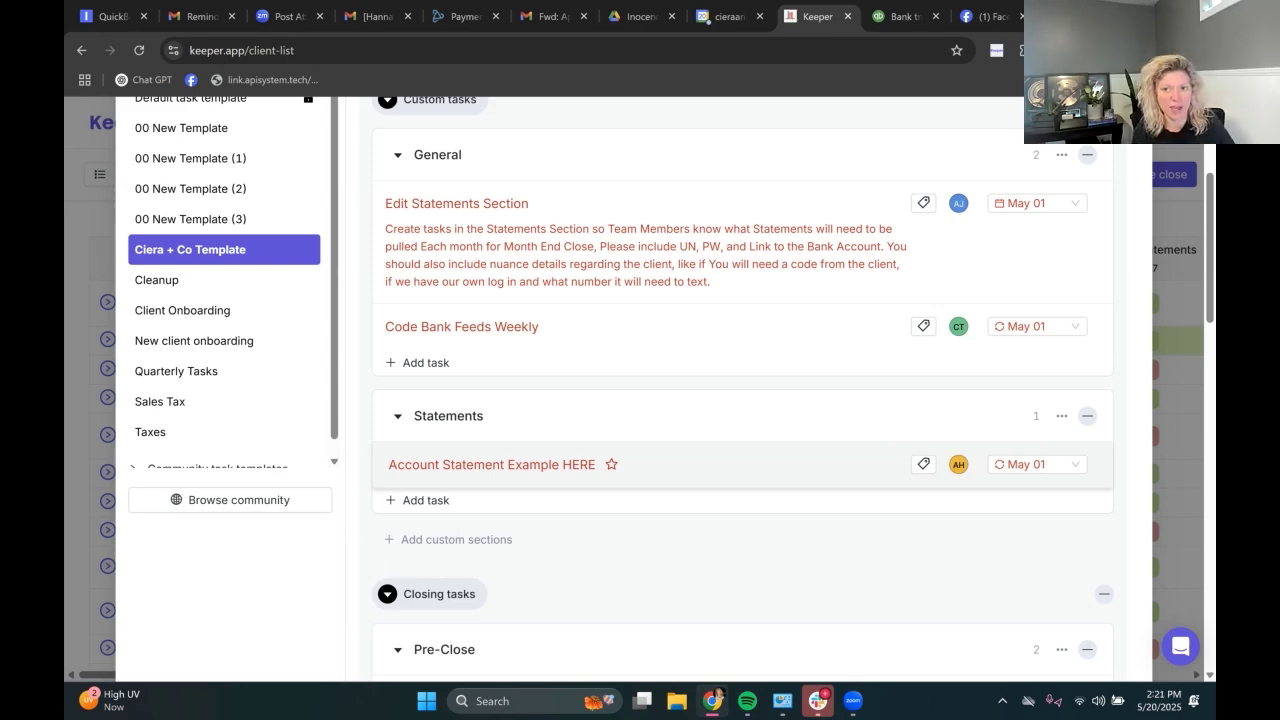
scroll(600, 464, down, 3)
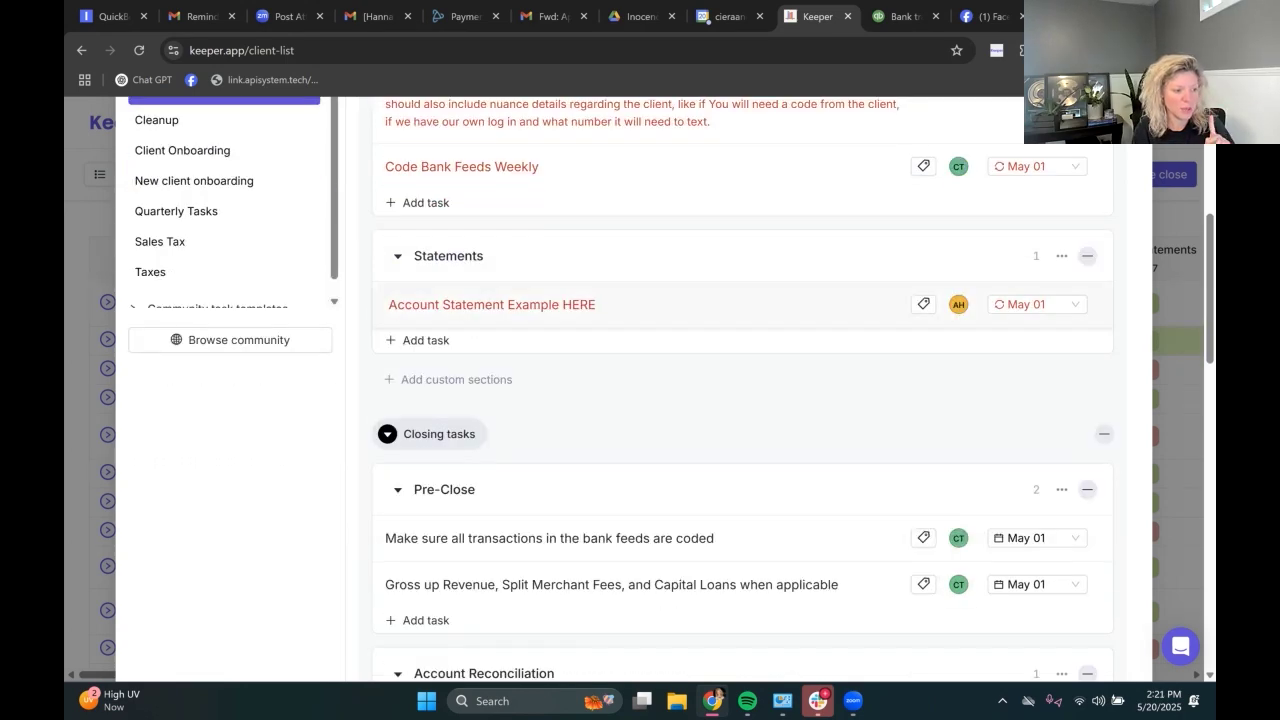
scroll(600, 400, down, 4)
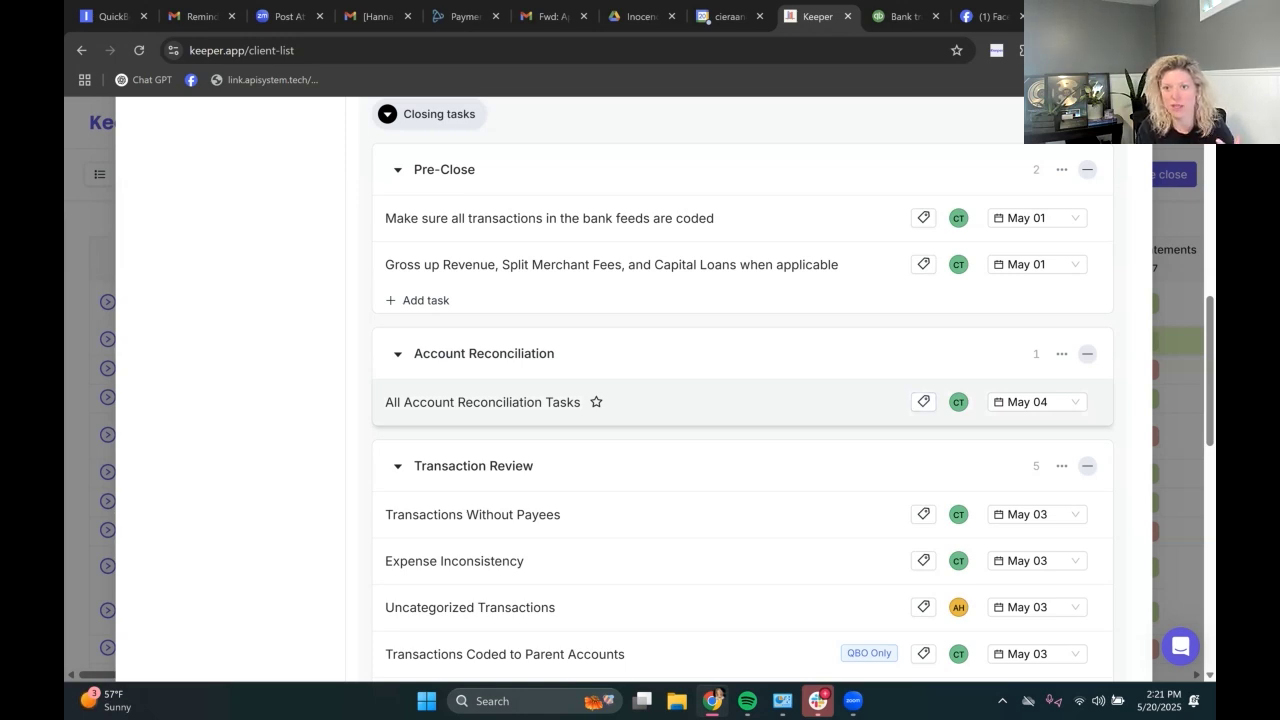
scroll(700, 560, up, 5)
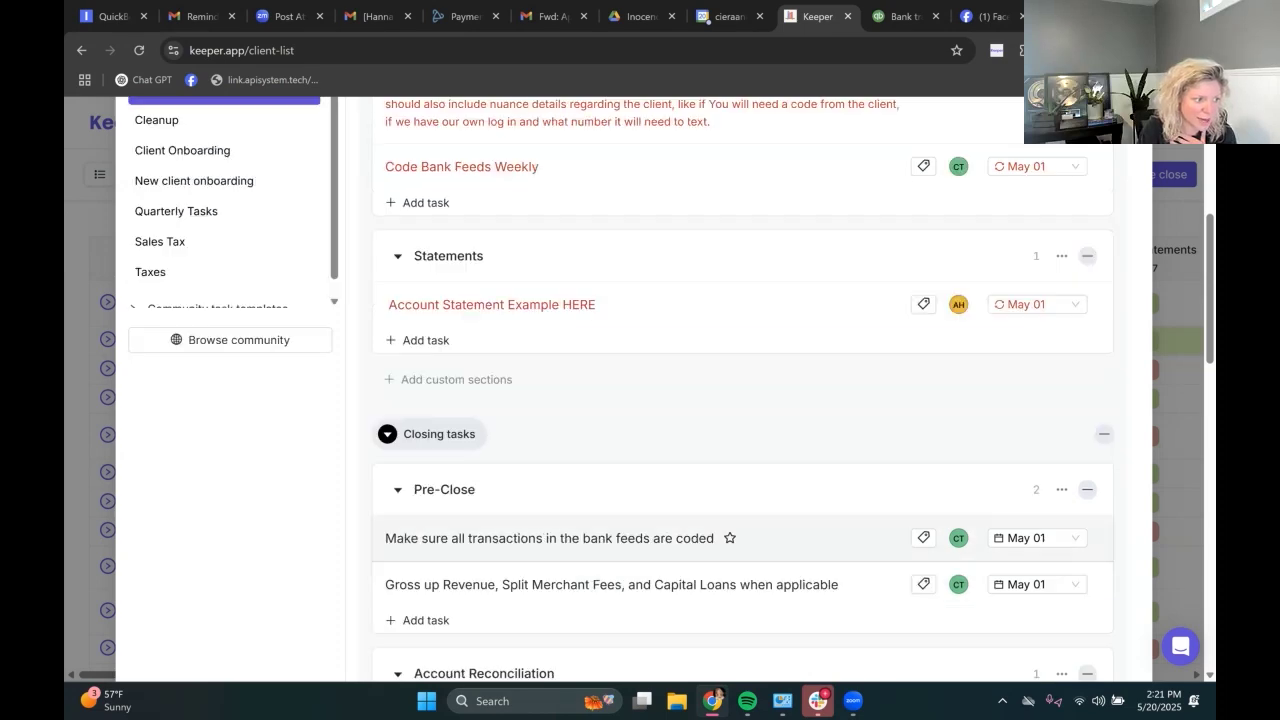
scroll(700, 500, up, 4)
scroll(700, 500, down, 1)
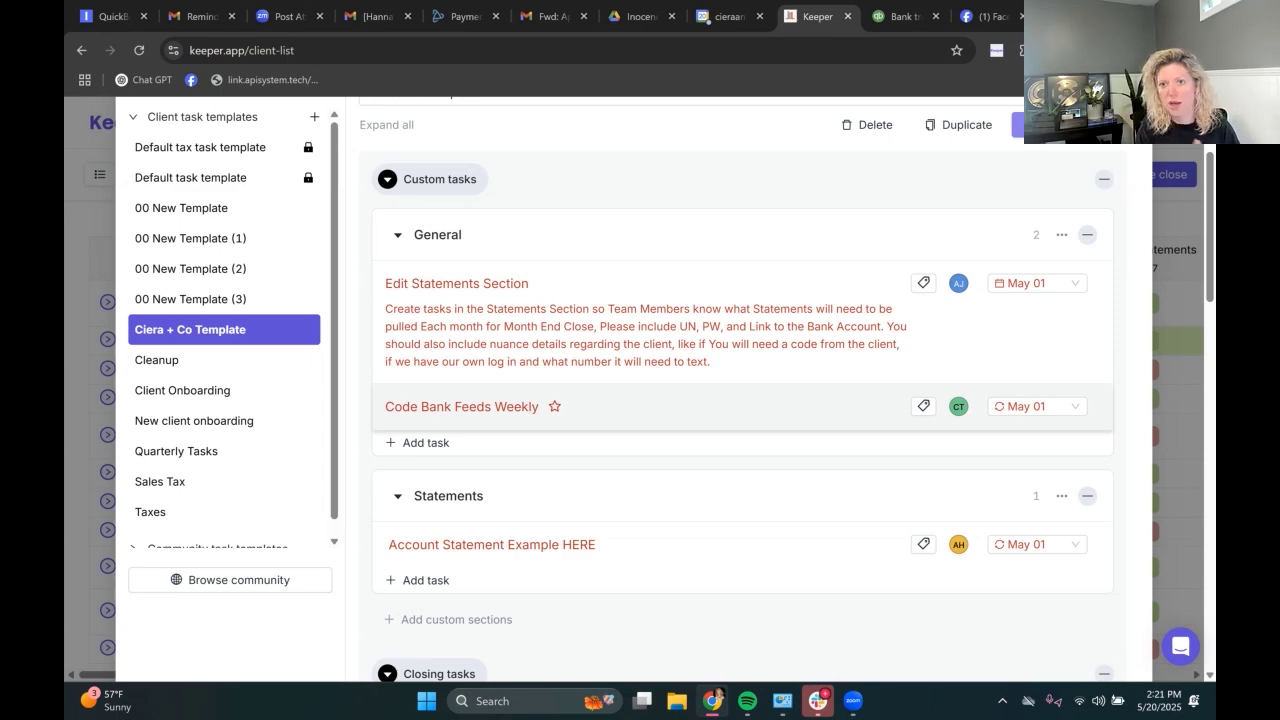
scroll(670, 388, down, 4)
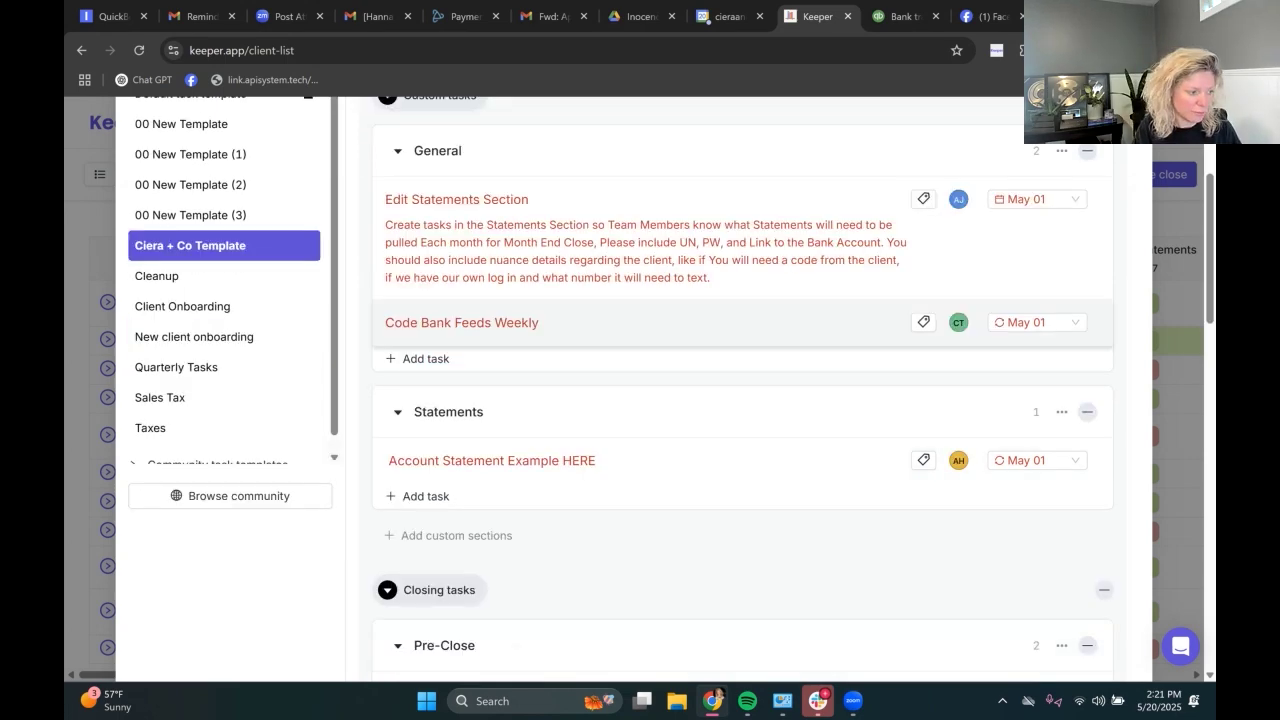
scroll(670, 388, down, 4)
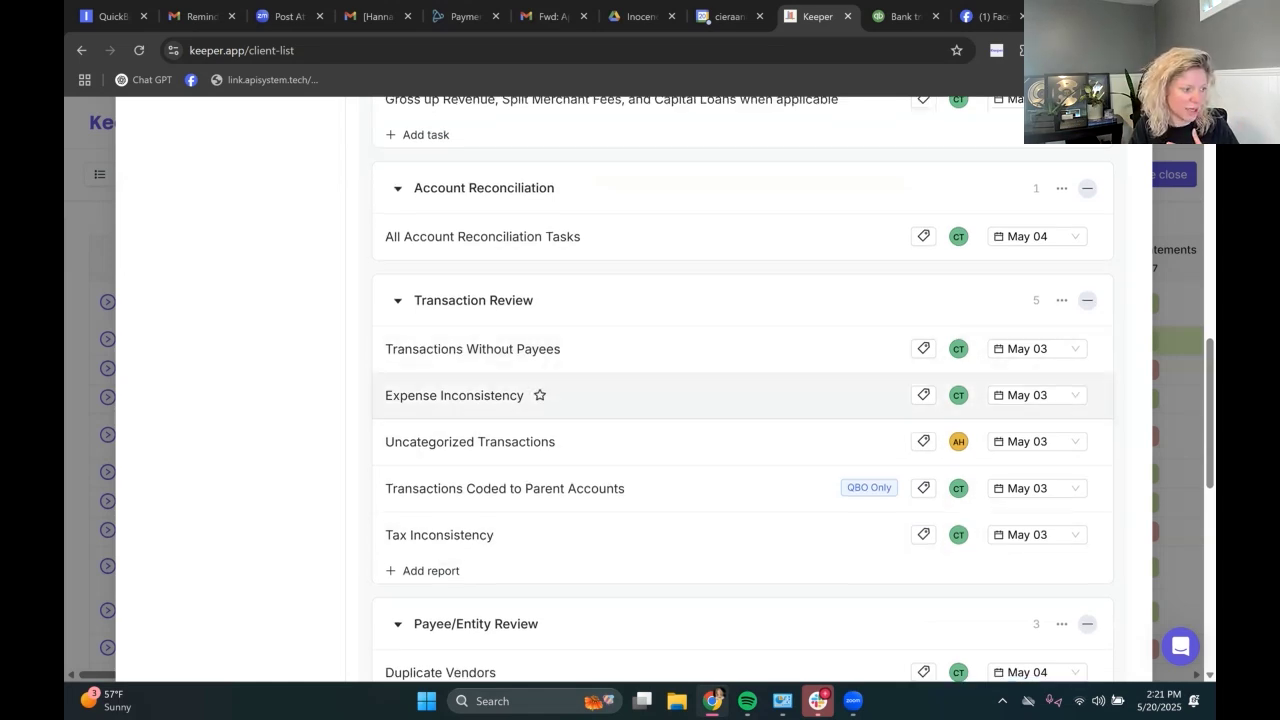
scroll(560, 400, down, 3)
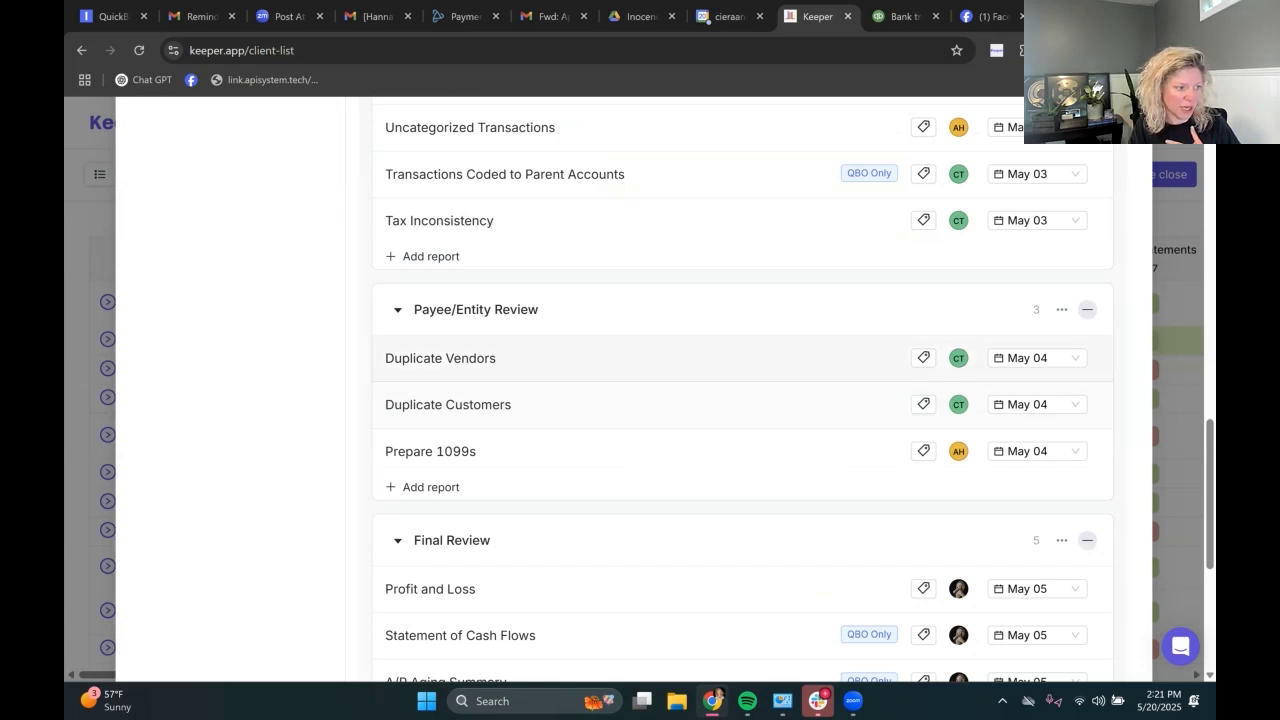
scroll(740, 400, down, 2)
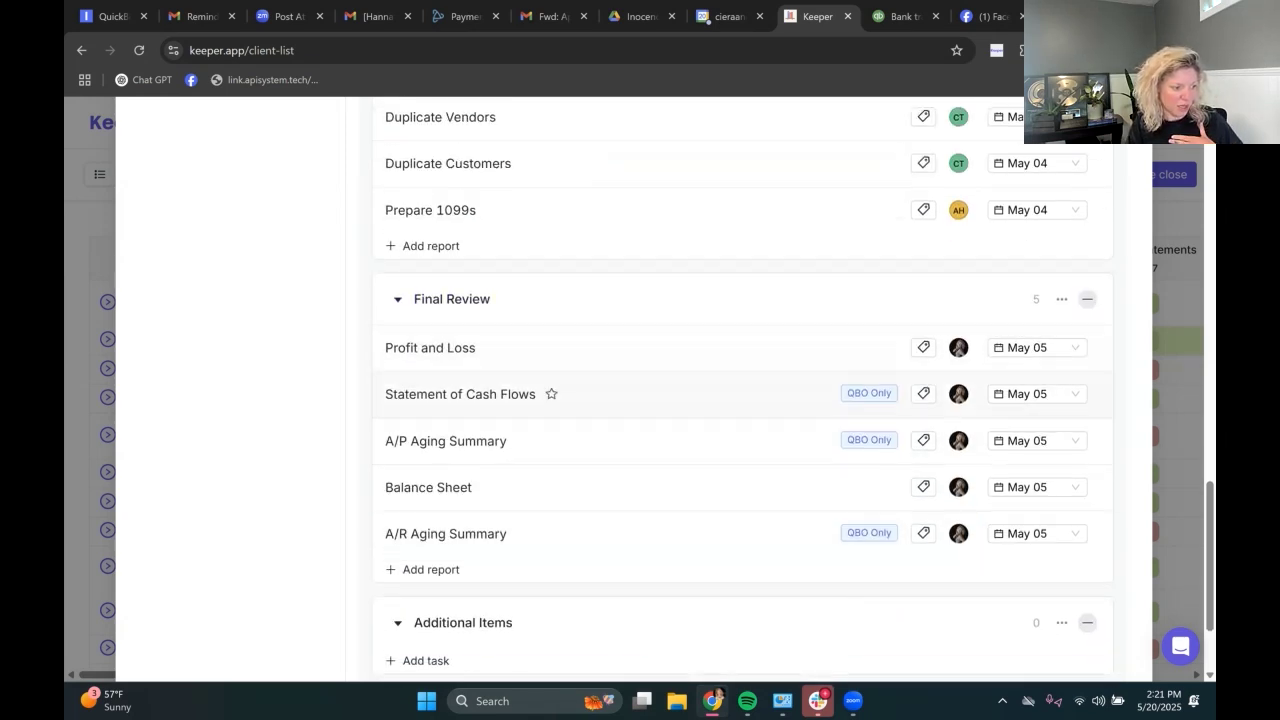
scroll(500, 410, up, 3)
scroll(740, 400, up, 10)
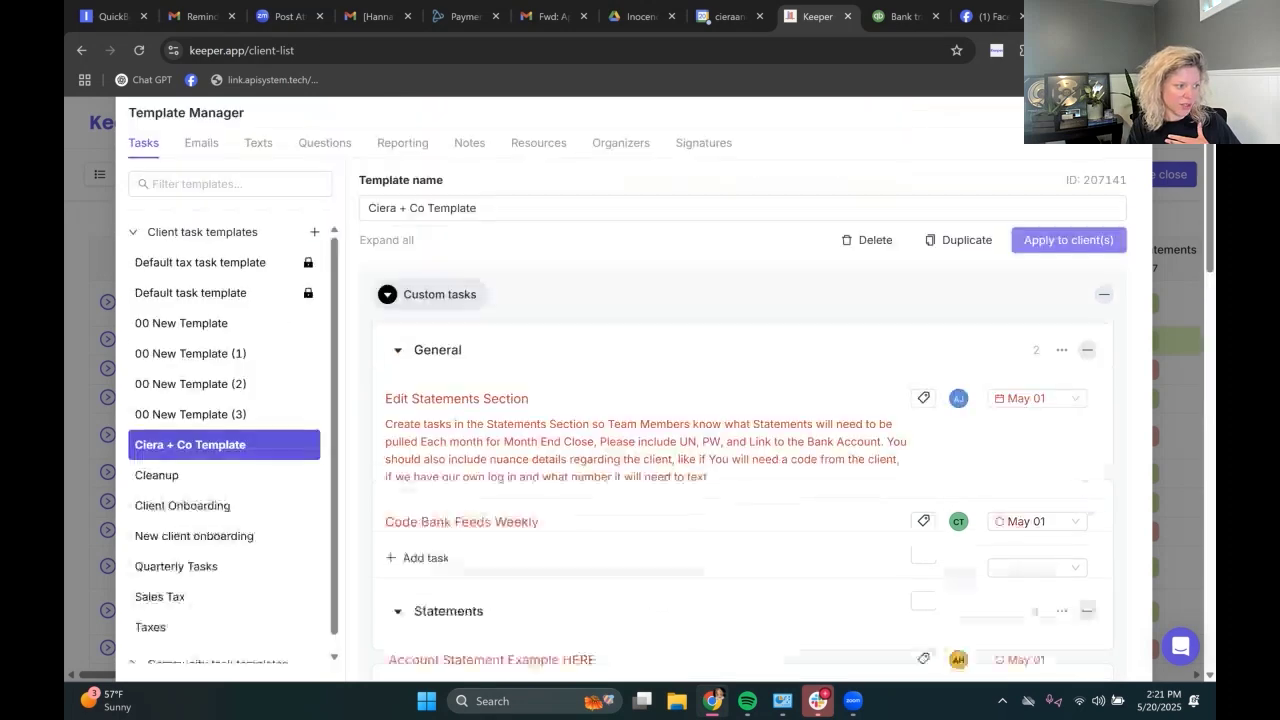
scroll(230, 450, down, 4)
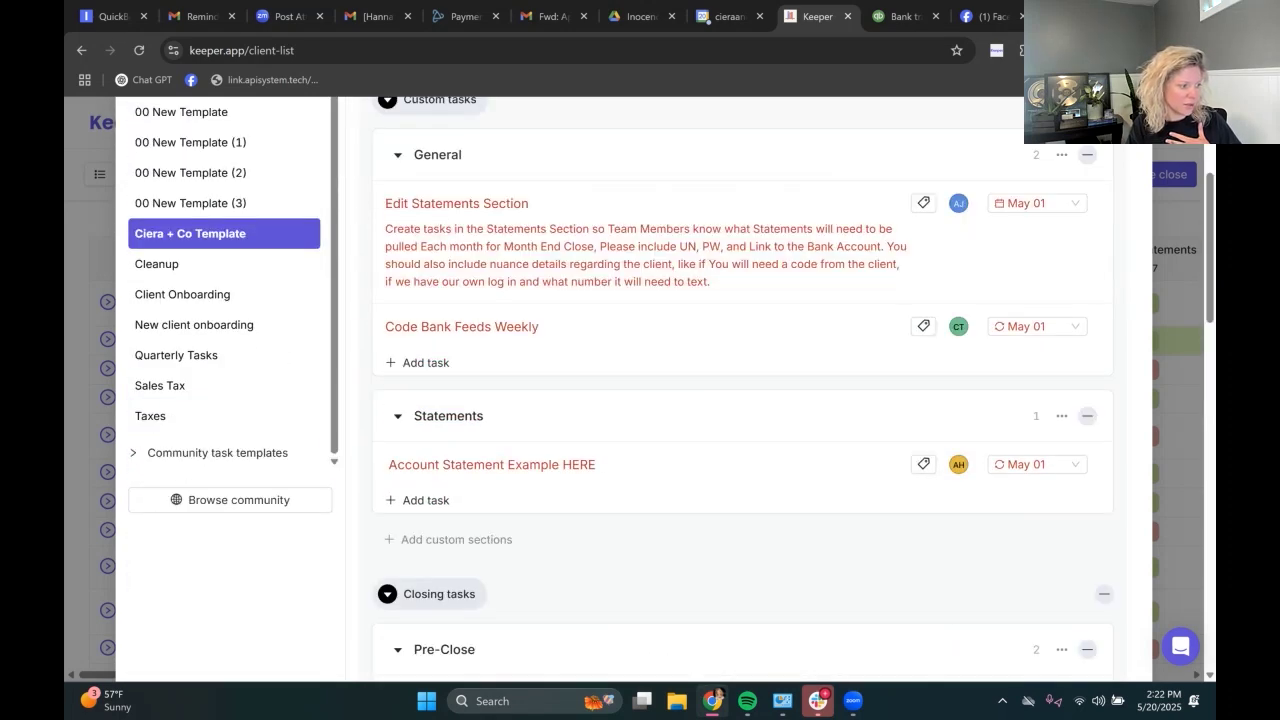
Step: Expand community task templates, scroll through Ciera + Co. Updated Template, then open Client Onboarding
click(217, 453)
scroll(231, 500, down, 1)
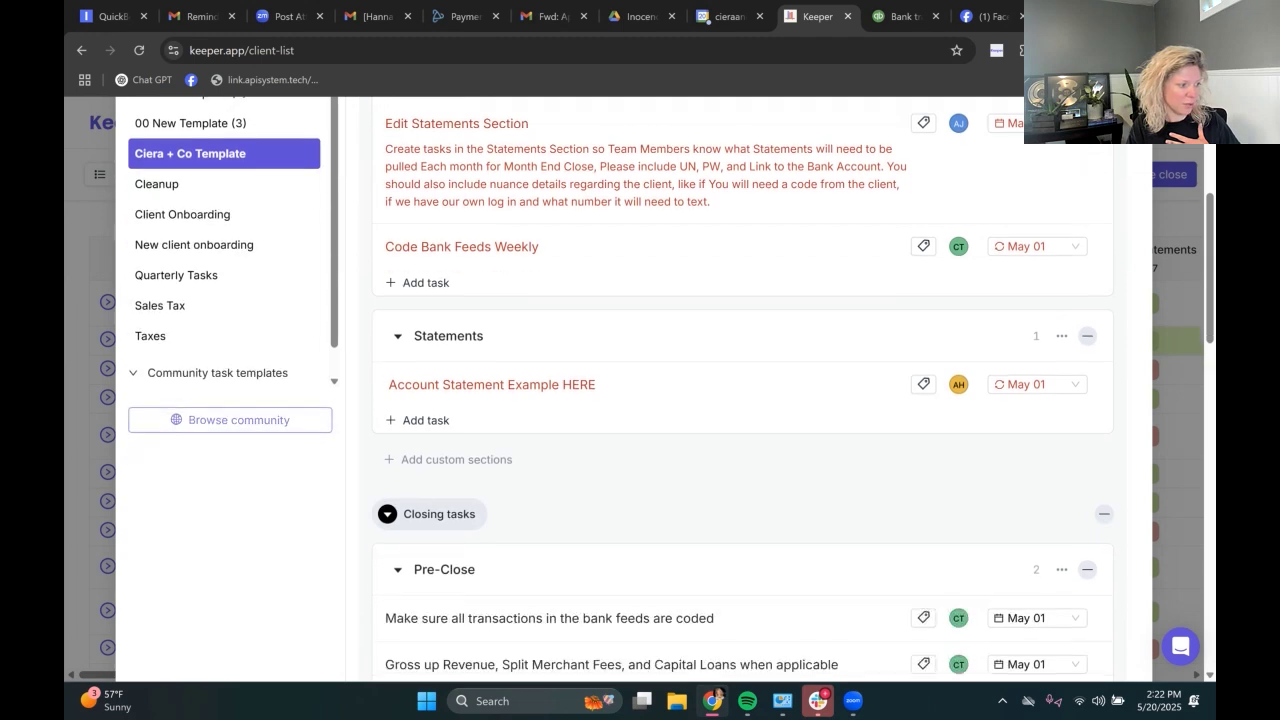
drag(334, 320, 334, 350)
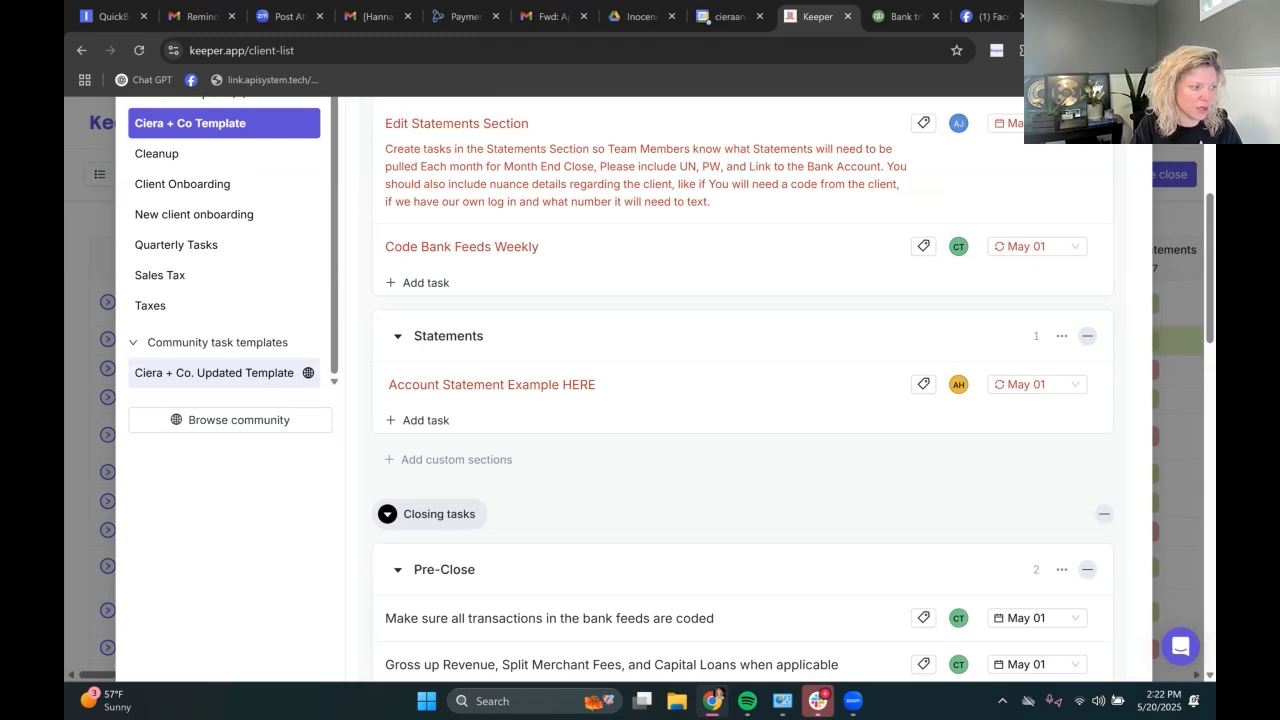
click(214, 372)
scroll(640, 400, down, 4)
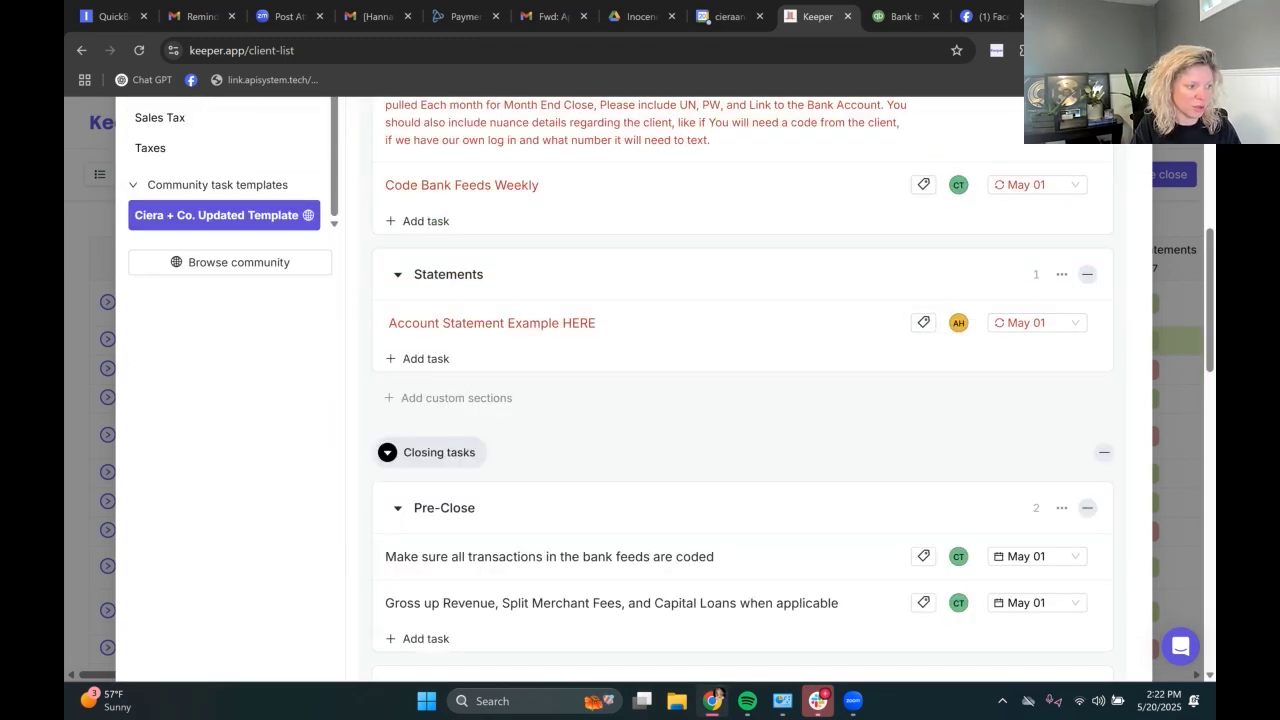
scroll(700, 345, down, 3)
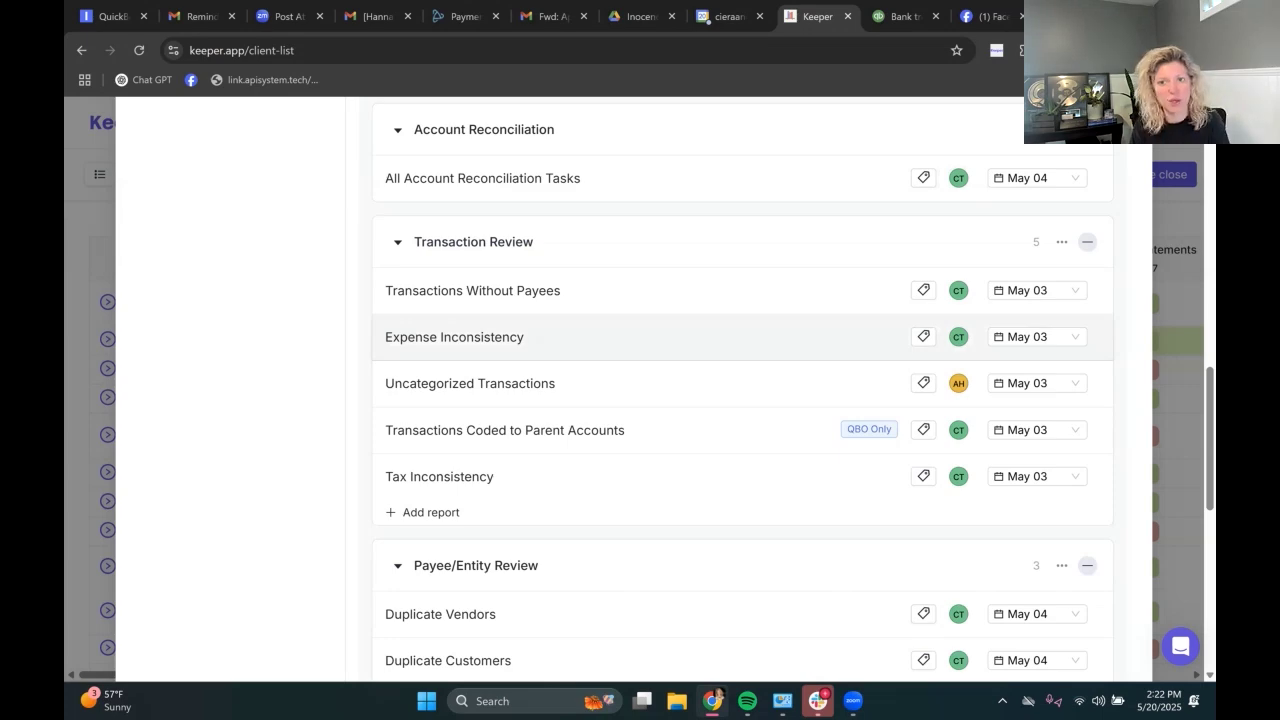
scroll(537, 355, up, 10)
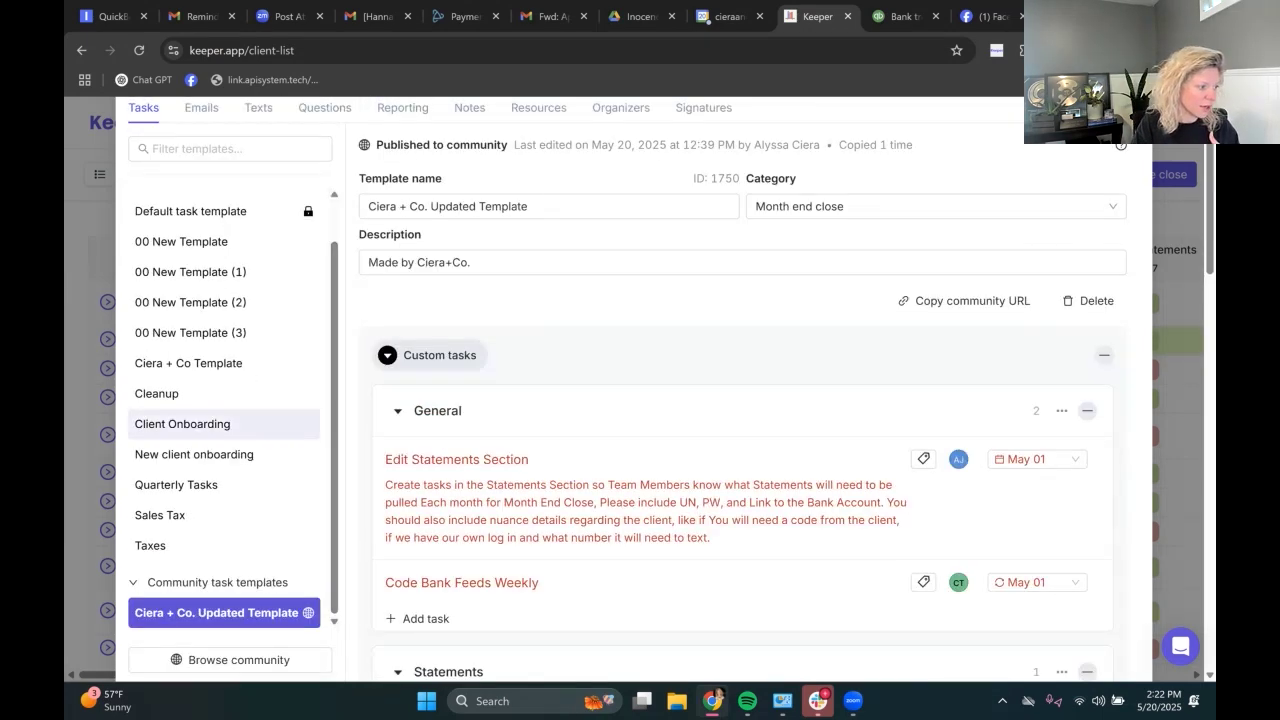
click(183, 424)
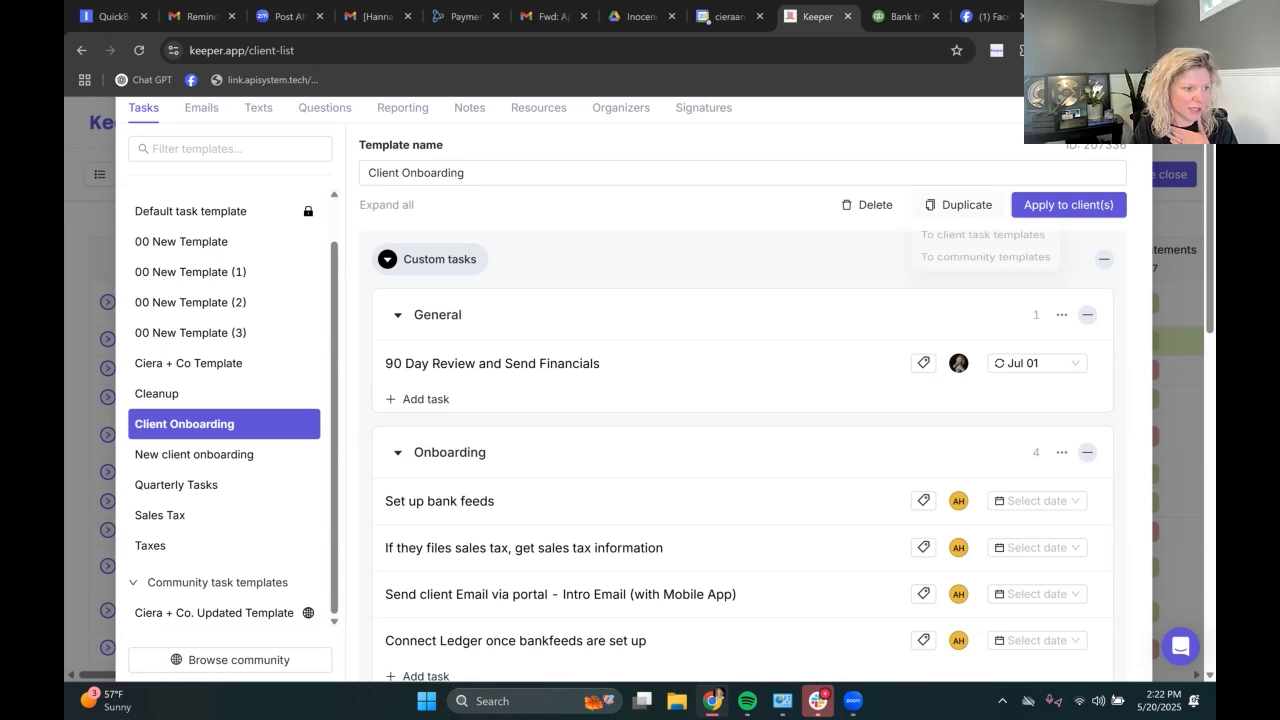
scroll(640, 380, down, 1)
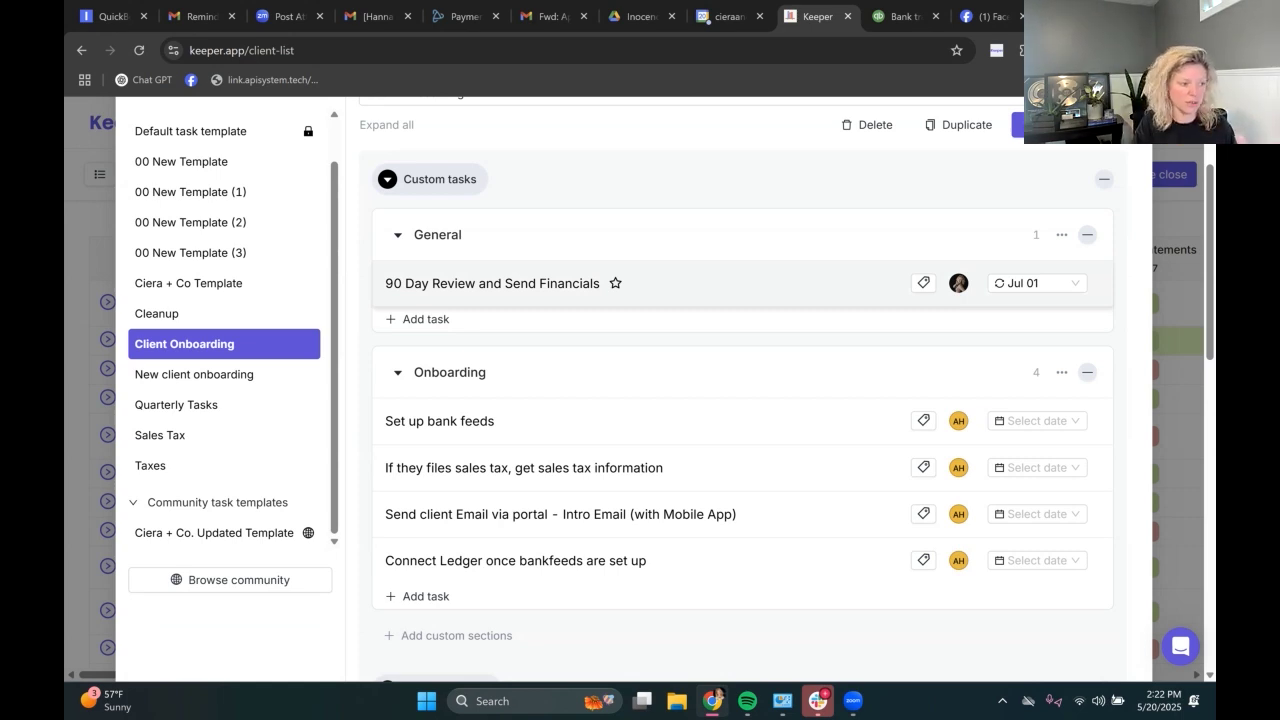
scroll(640, 380, down, 1)
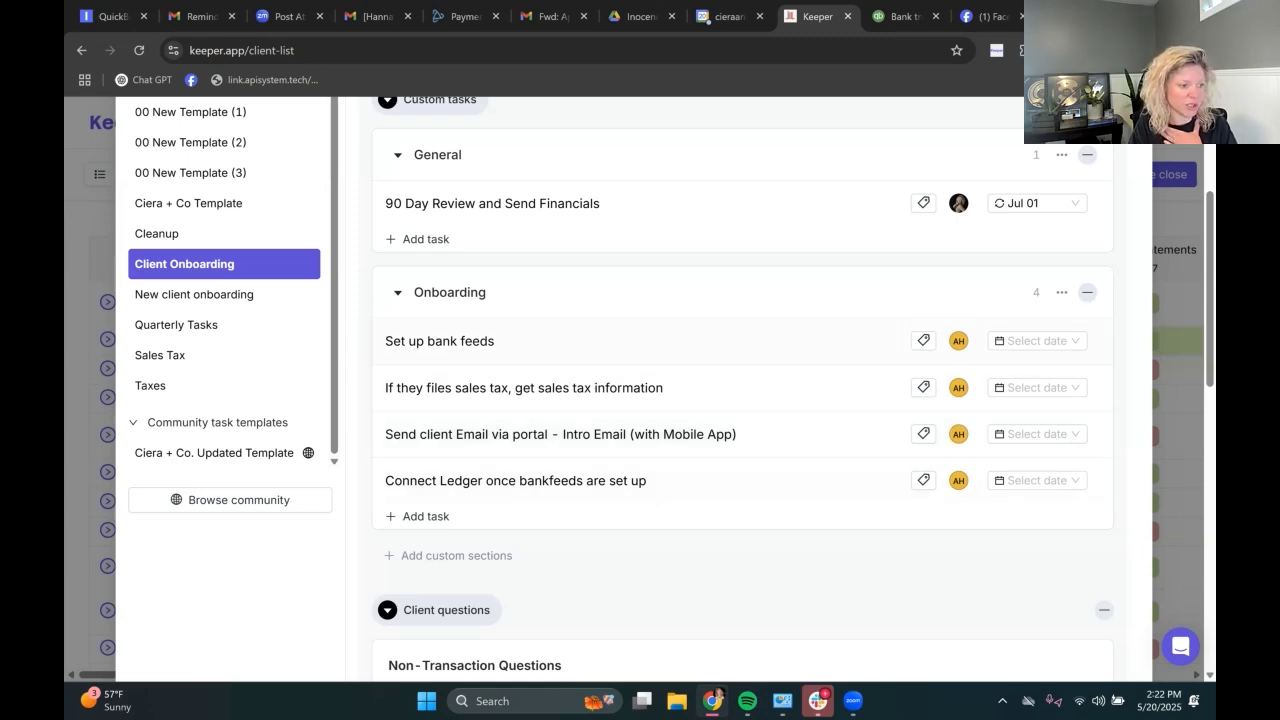
scroll(640, 480, down, 5)
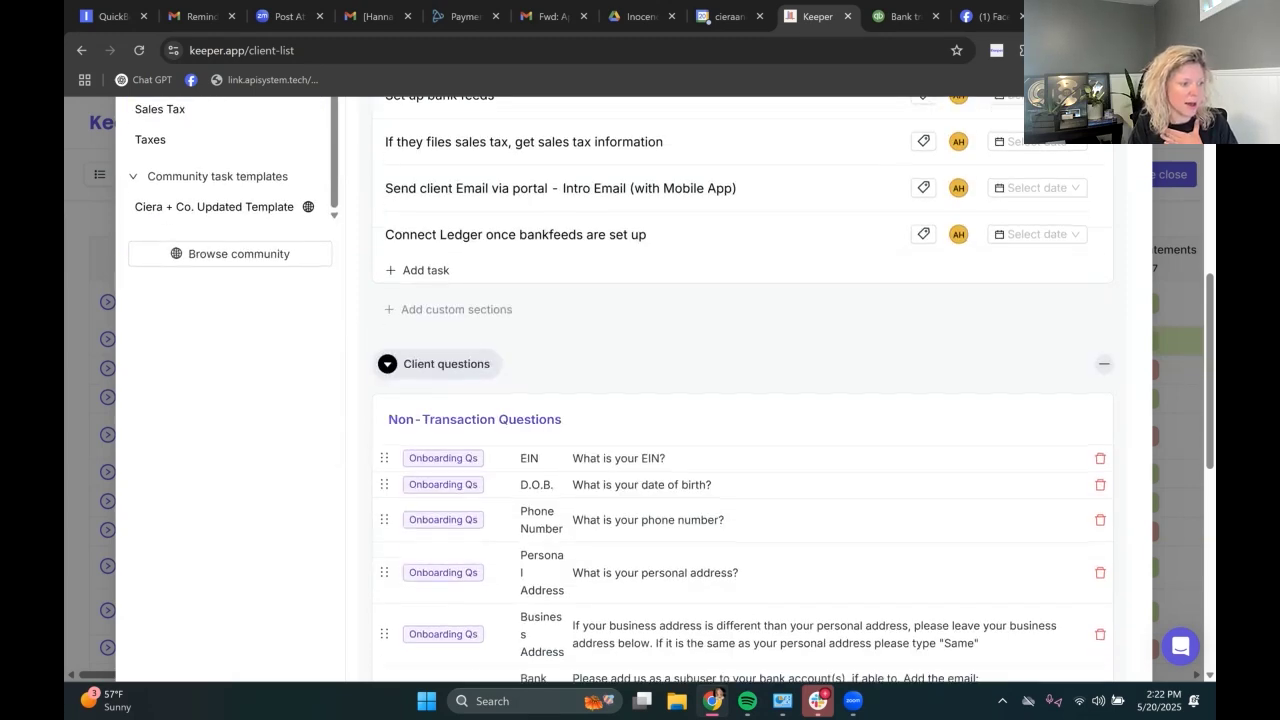
scroll(640, 400, down, 1)
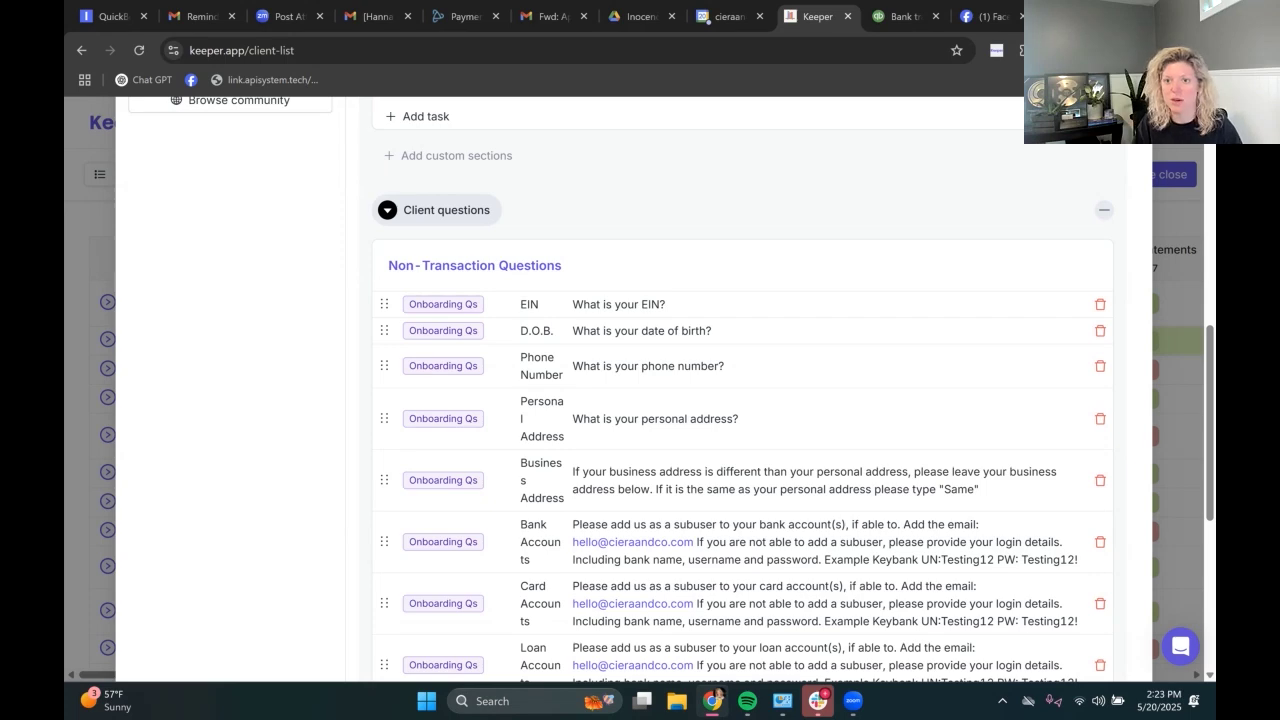
scroll(820, 441, down, 3)
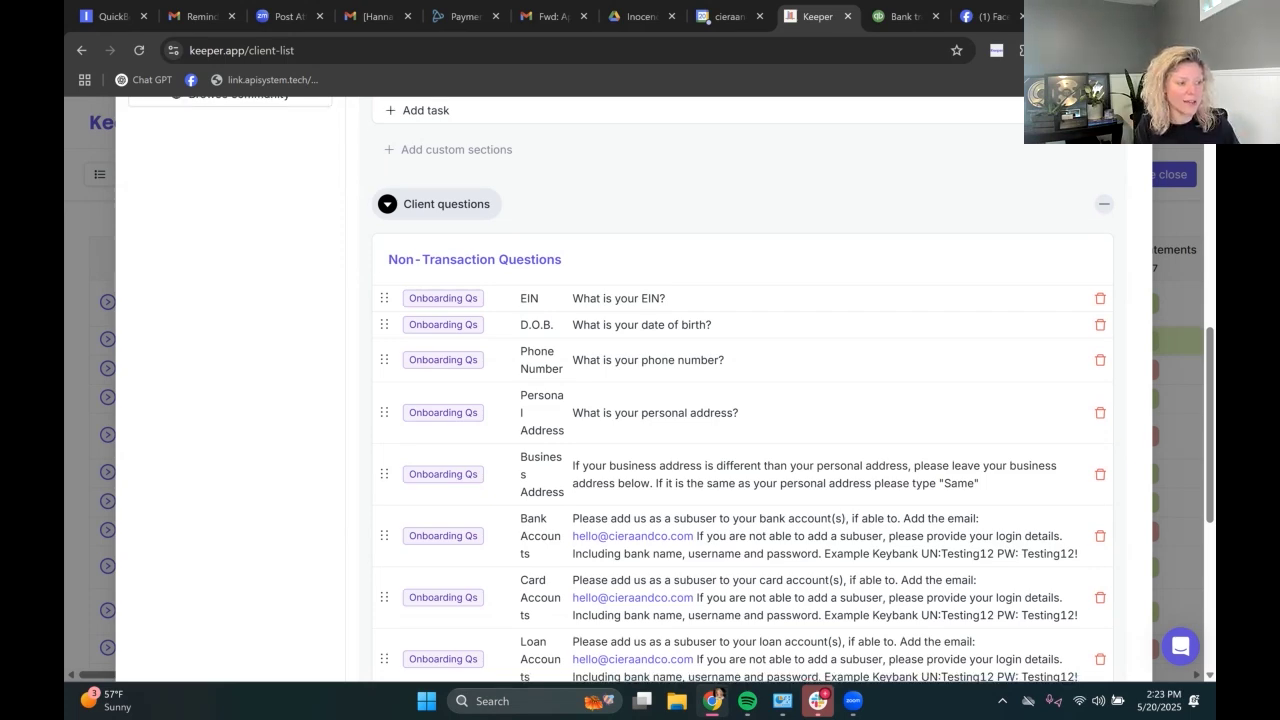
scroll(820, 417, down, 5)
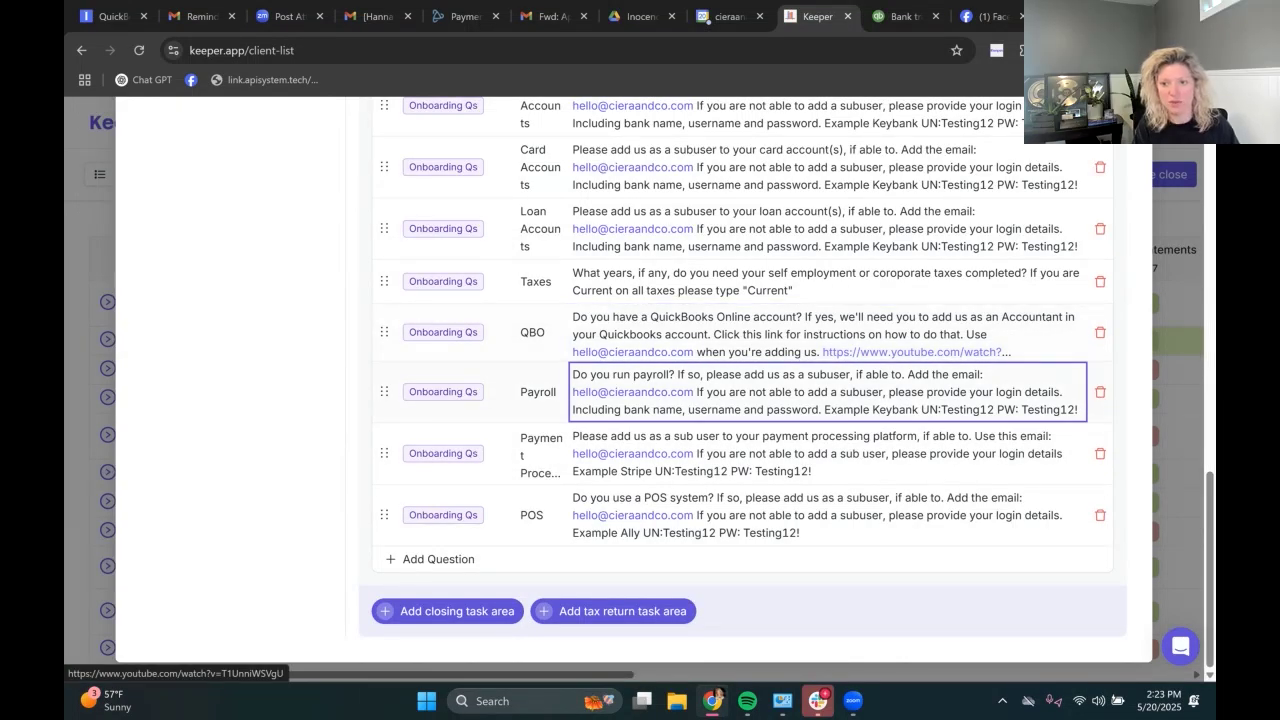
scroll(828, 380, up, 3)
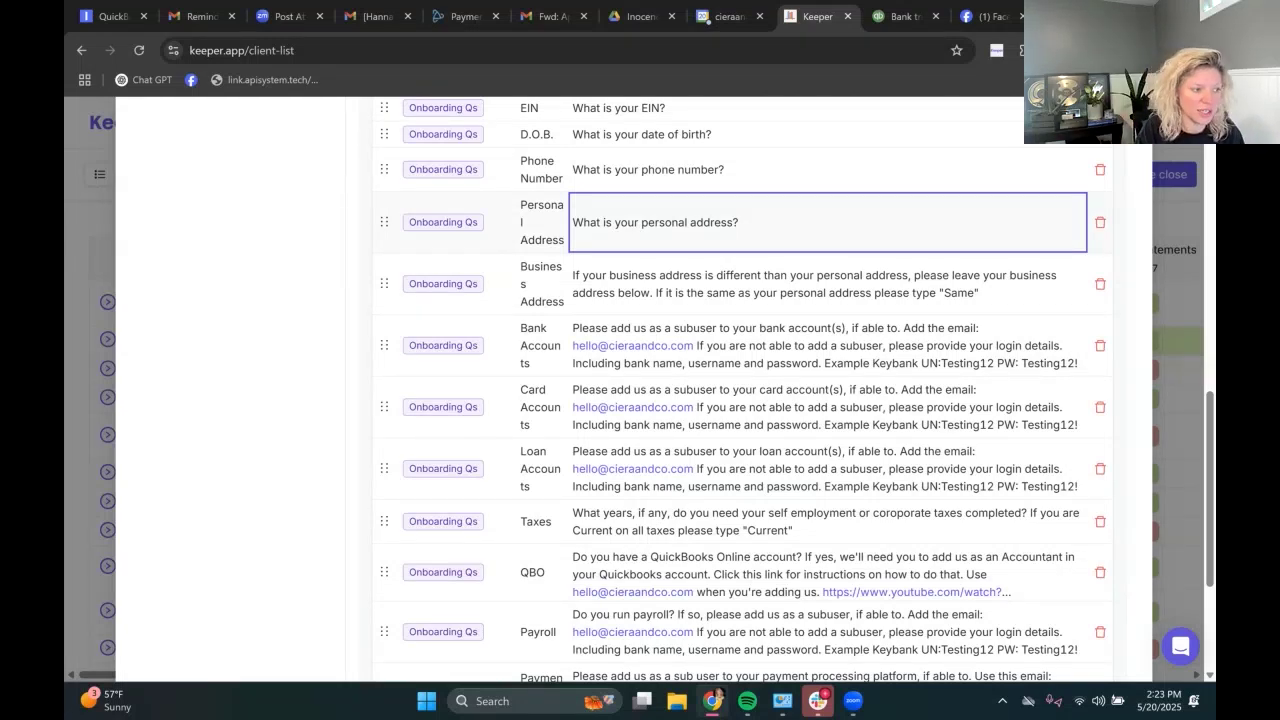
scroll(828, 222, up, 2)
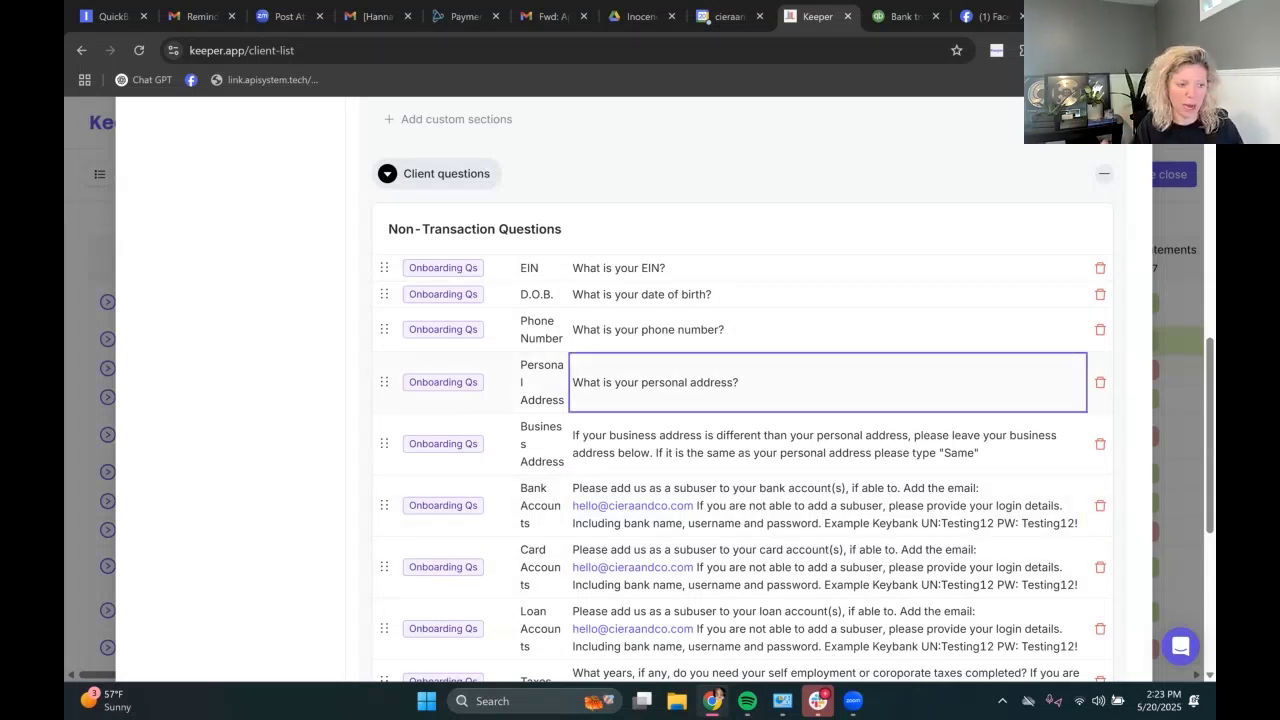
scroll(740, 400, up, 7)
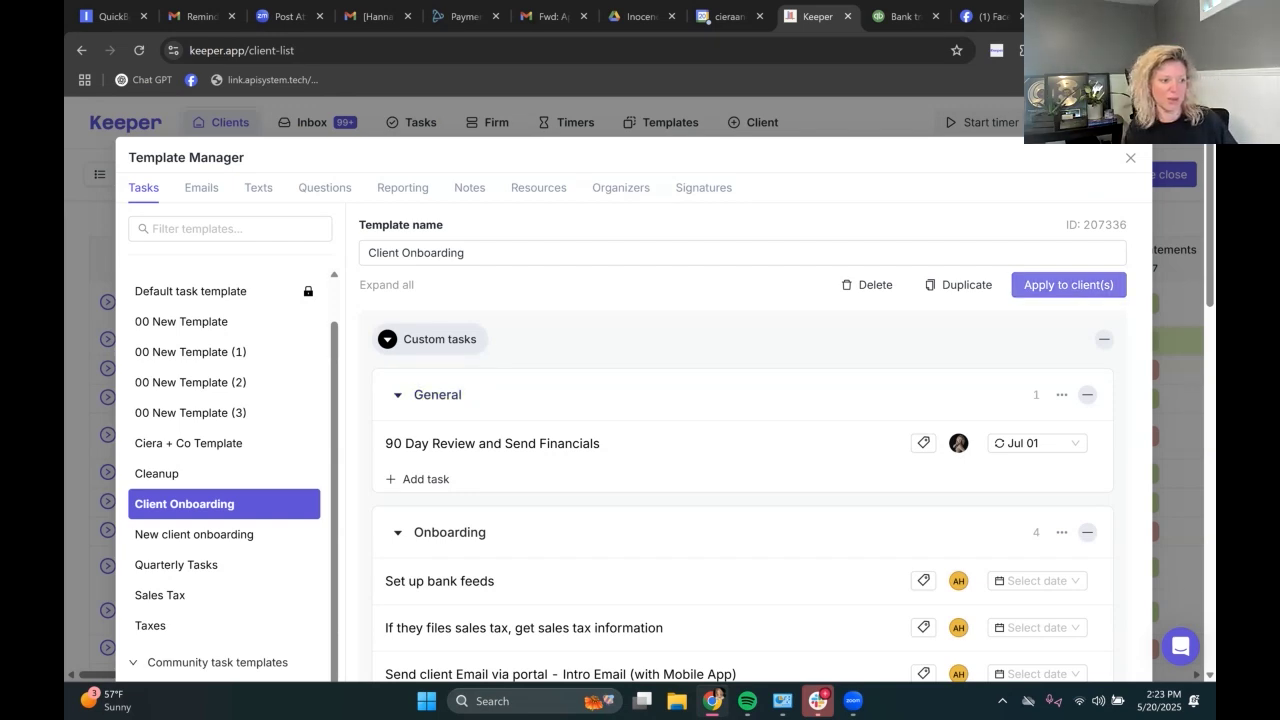
Step: Duplicate Client Onboarding to community templates, tick both content confirmations, and begin the name 'Cier'
click(958, 285)
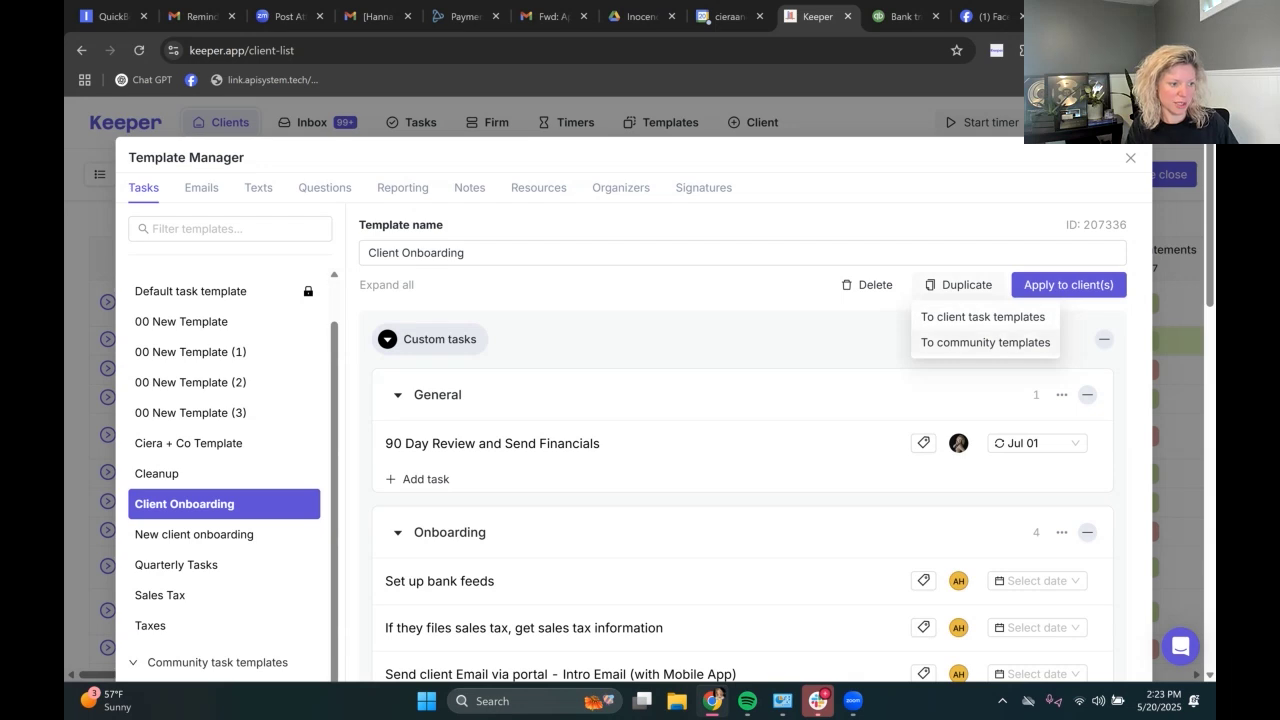
click(985, 342)
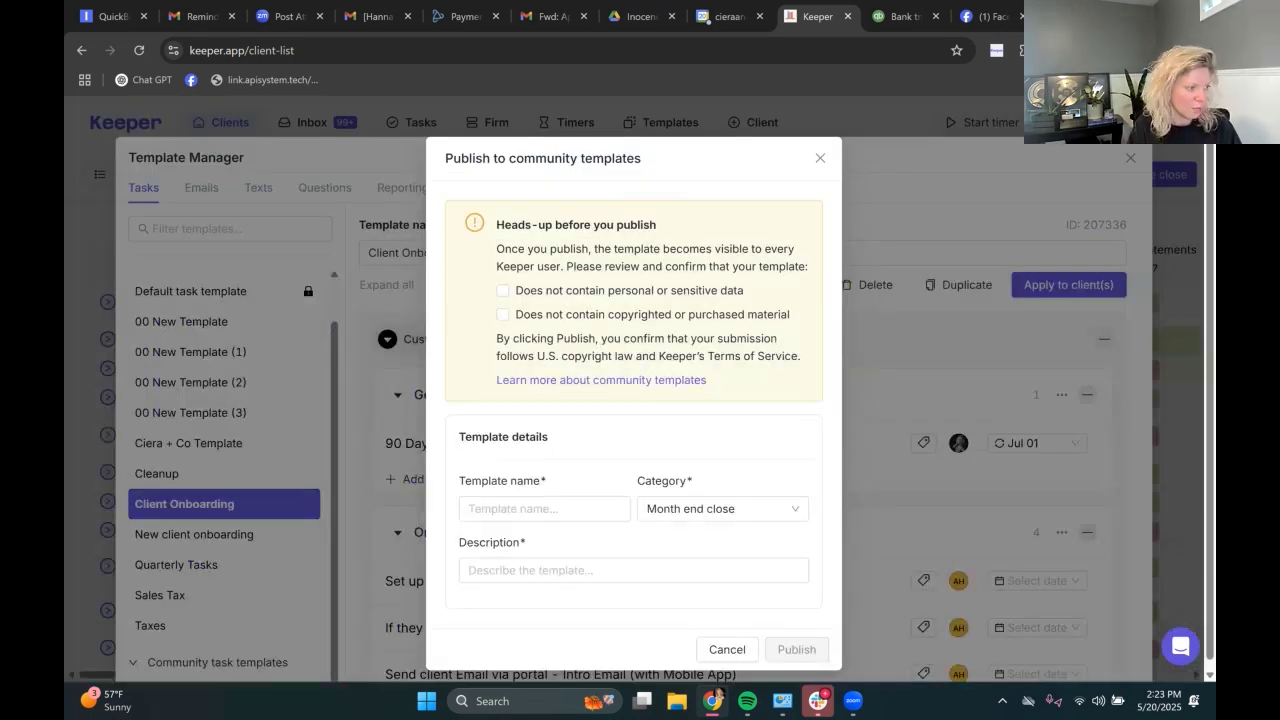
click(503, 290)
click(503, 314)
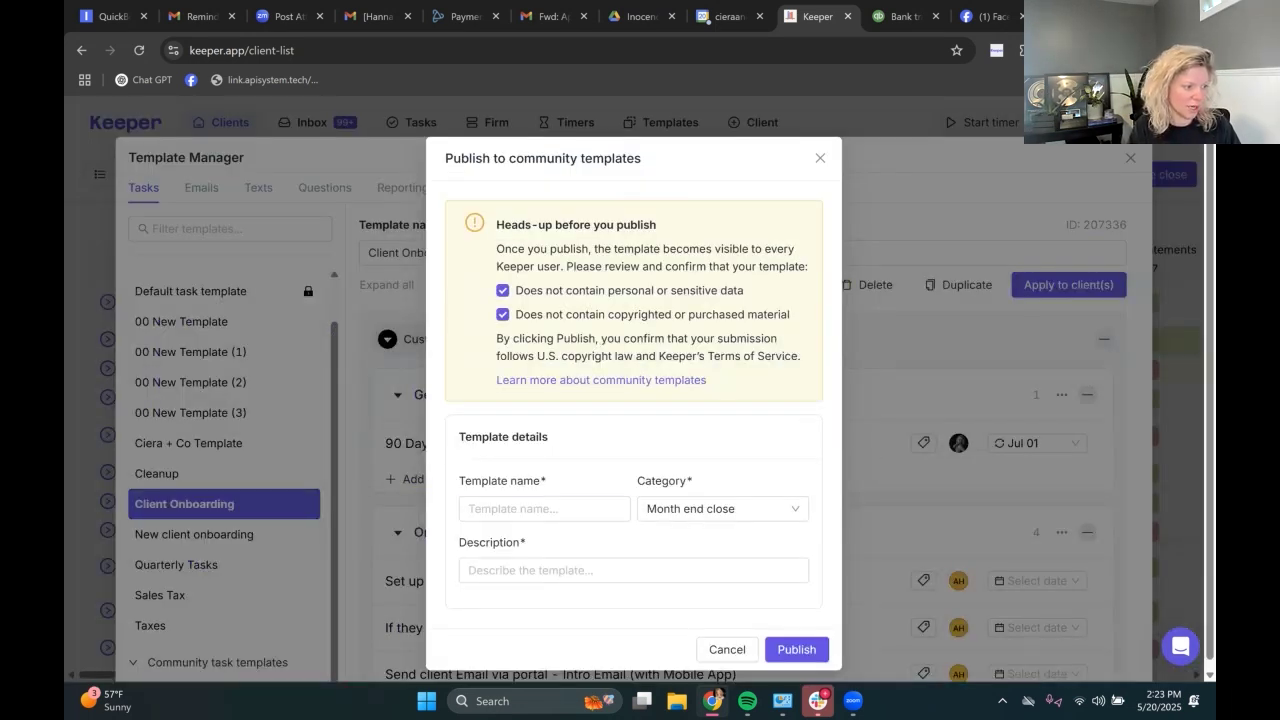
click(544, 508)
text(Cier)
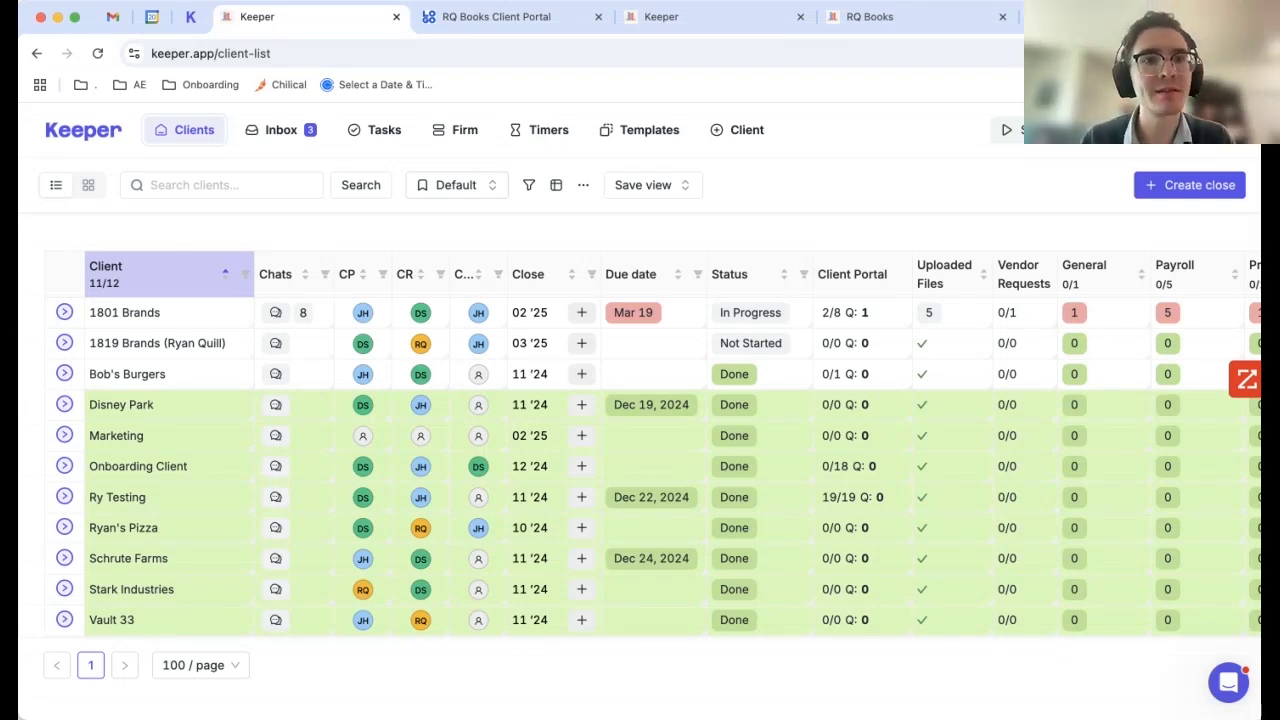
Step: Open the 1801 Brands close and scroll down to the Account Reconciliation tasks
click(124, 312)
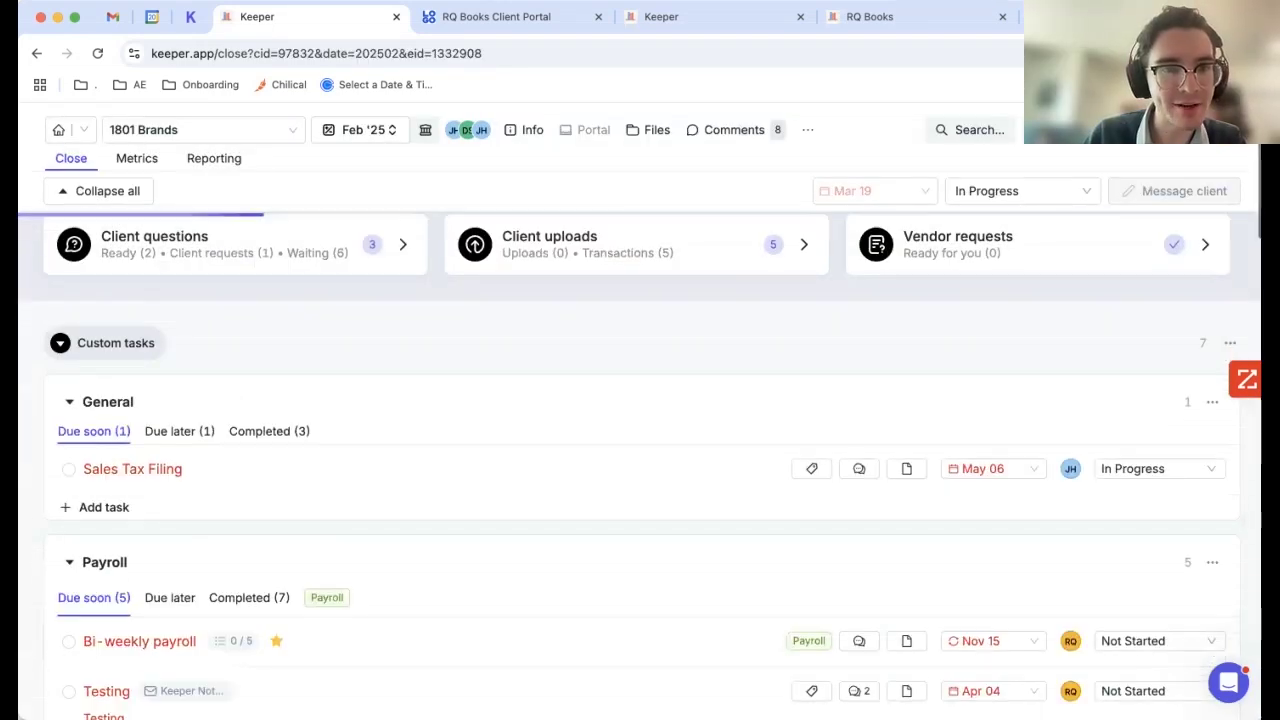
scroll(640, 450, down, 6)
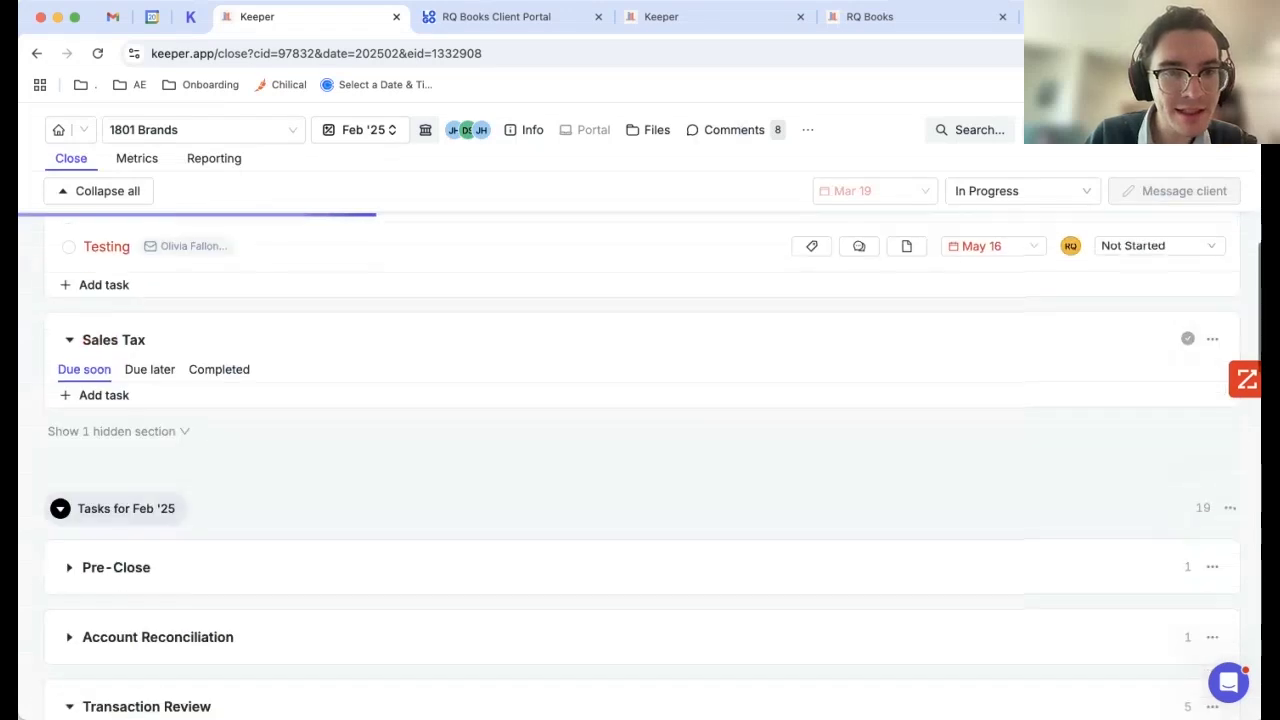
scroll(640, 450, down, 3)
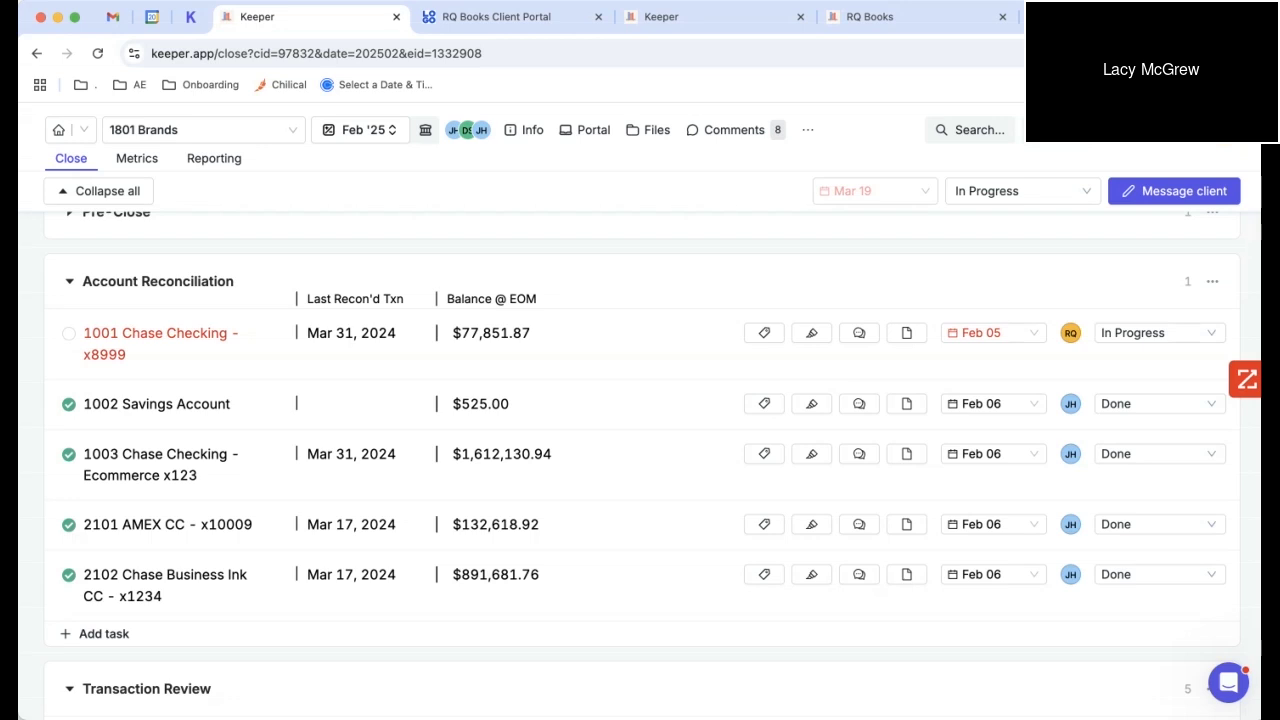
Step: Switch 1801 Brands to the Mar '24 close period without starting a timer
click(362, 130)
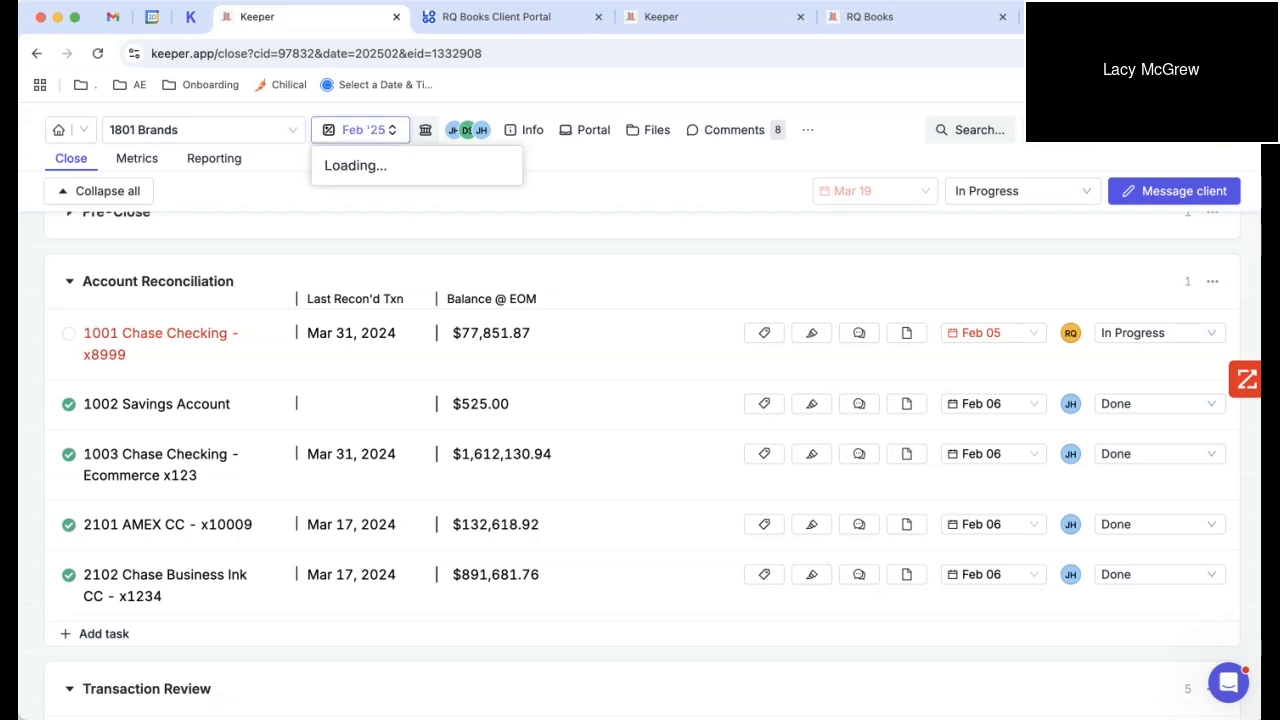
click(416, 194)
scroll(416, 330, down, 2)
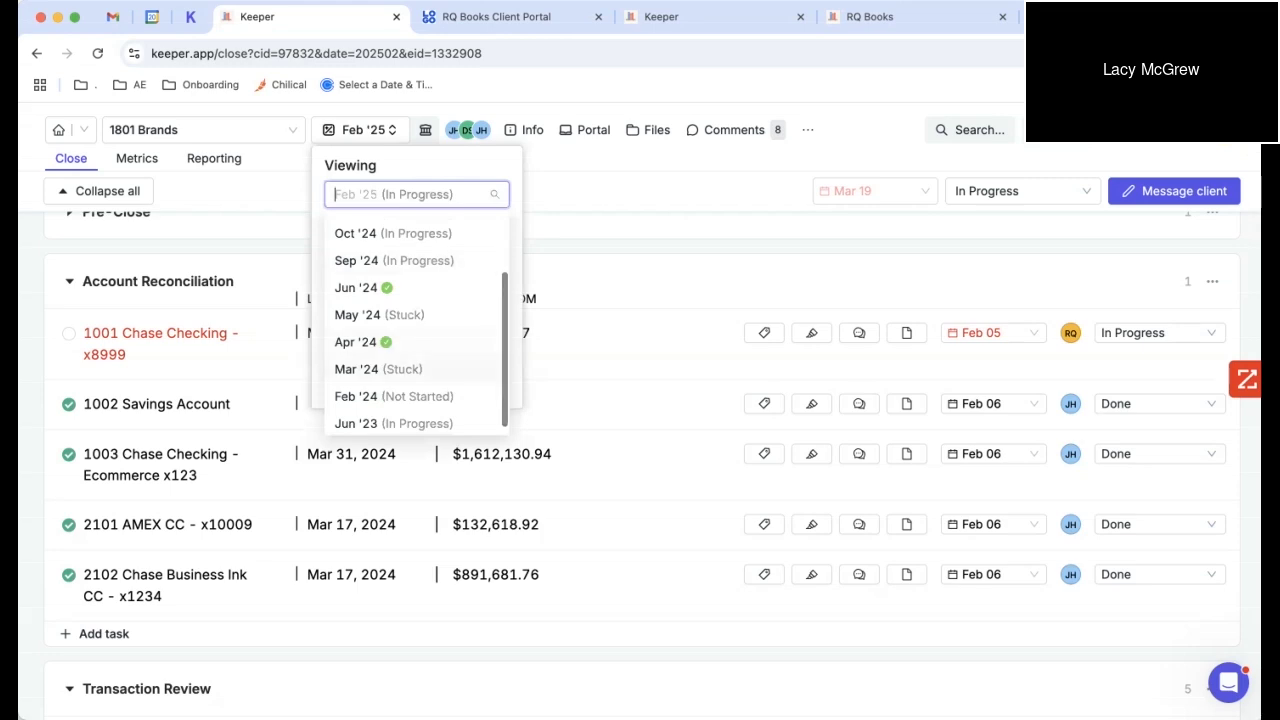
click(378, 369)
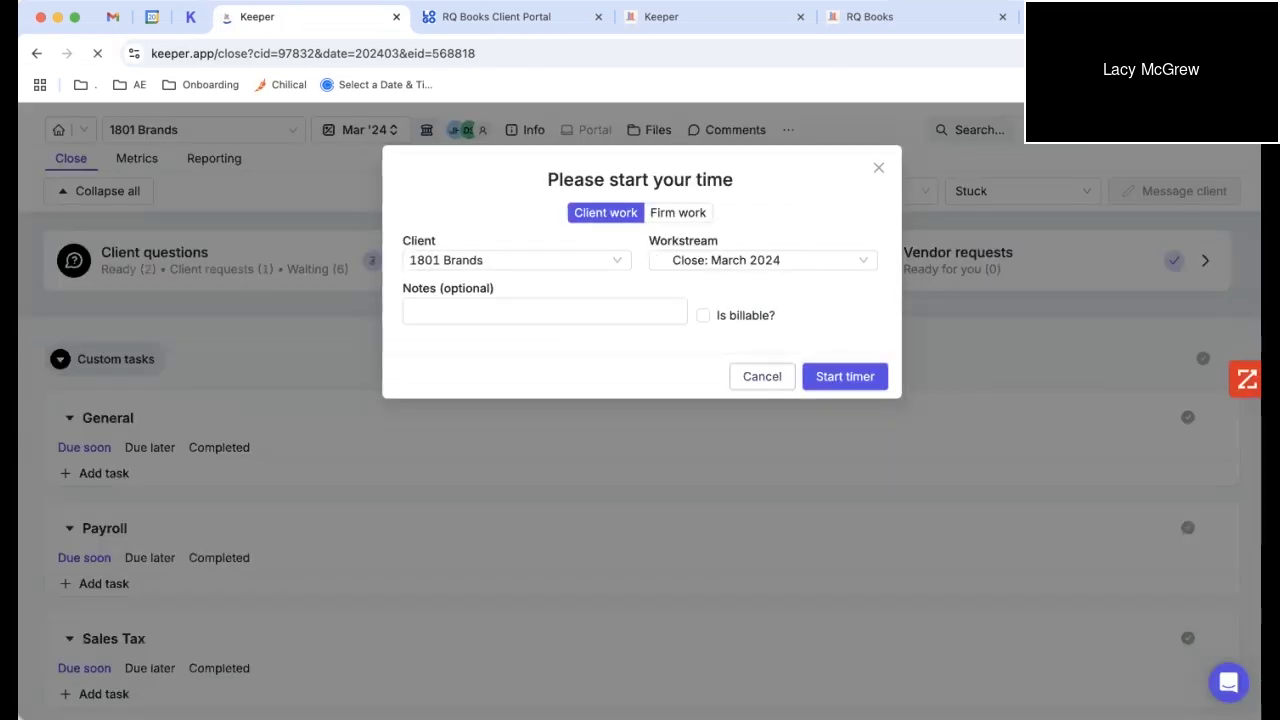
click(763, 376)
Step: Expand the FACEBOOK Expense Inconsistency row's similar transactions, then return to Clients
scroll(763, 376, down, 3)
scroll(640, 450, down, 5)
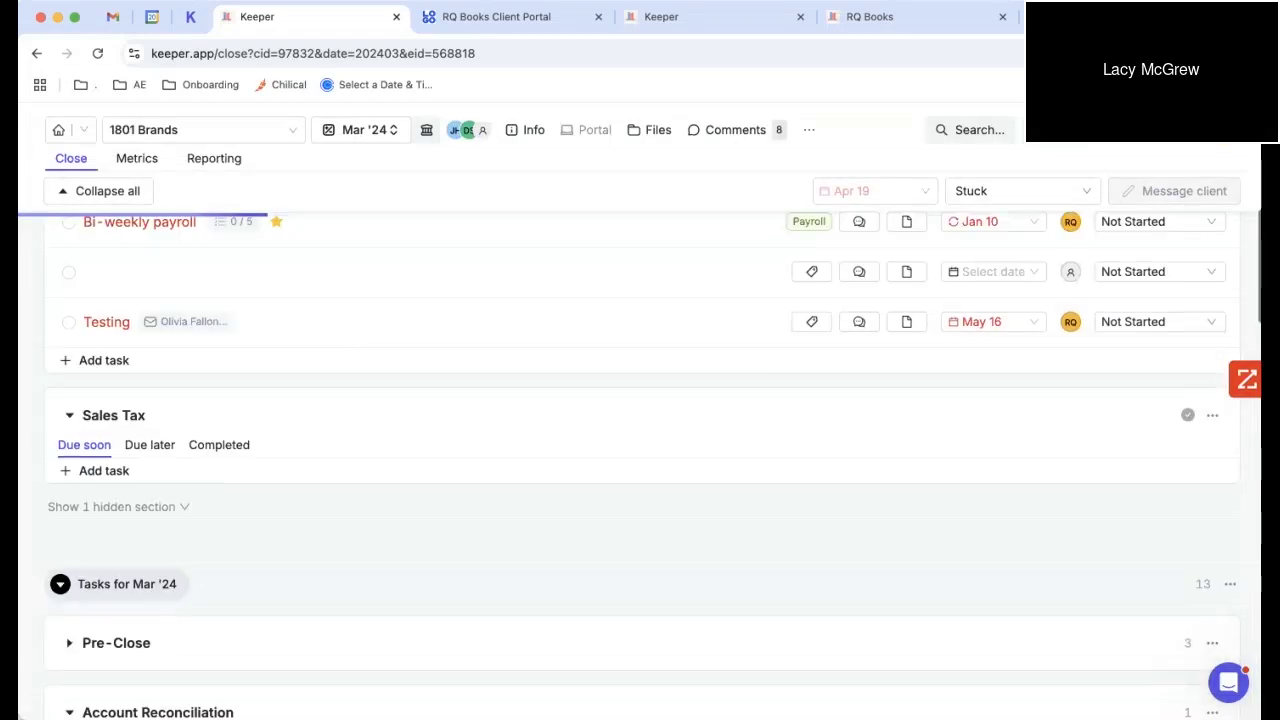
scroll(640, 450, down, 4)
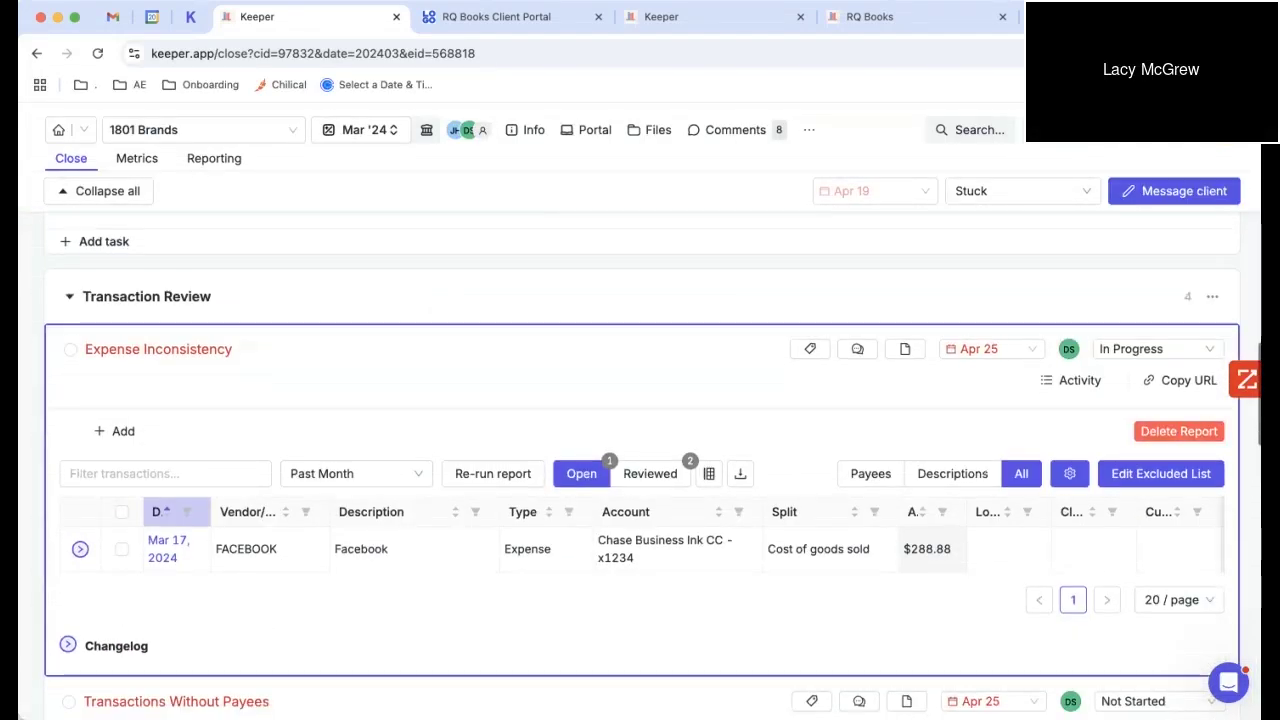
click(80, 549)
scroll(80, 549, down, 1)
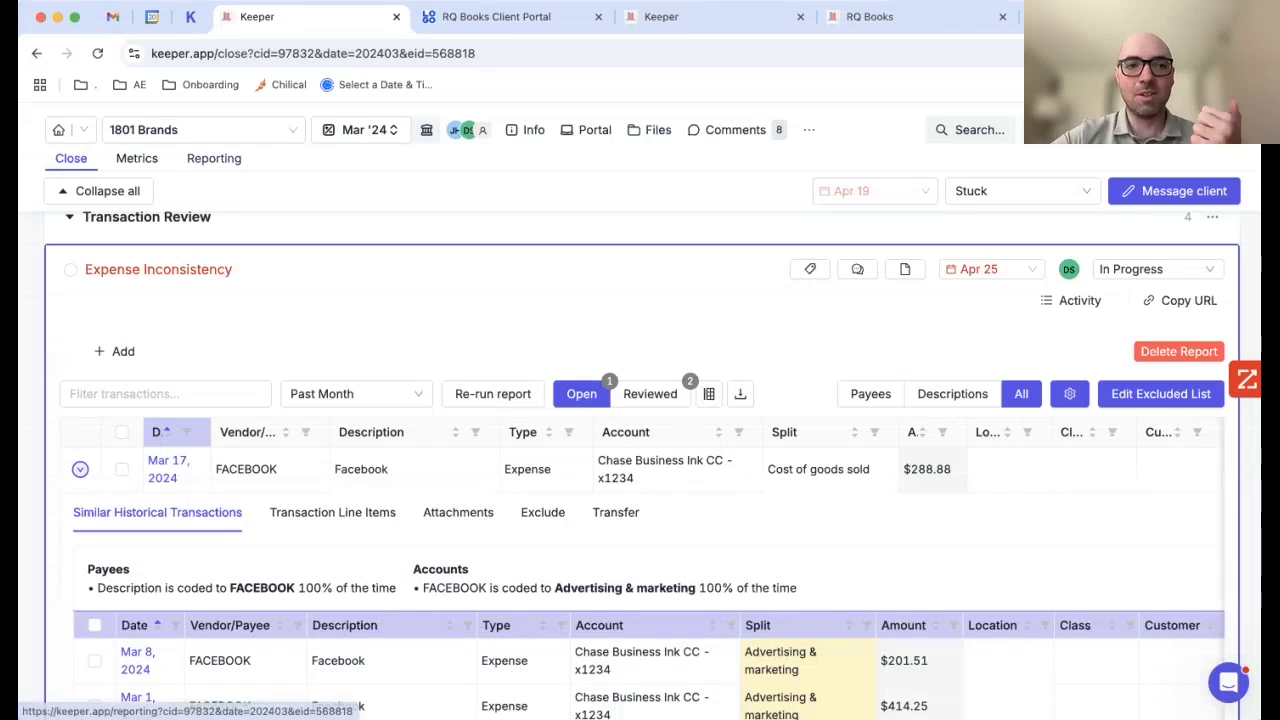
click(58, 129)
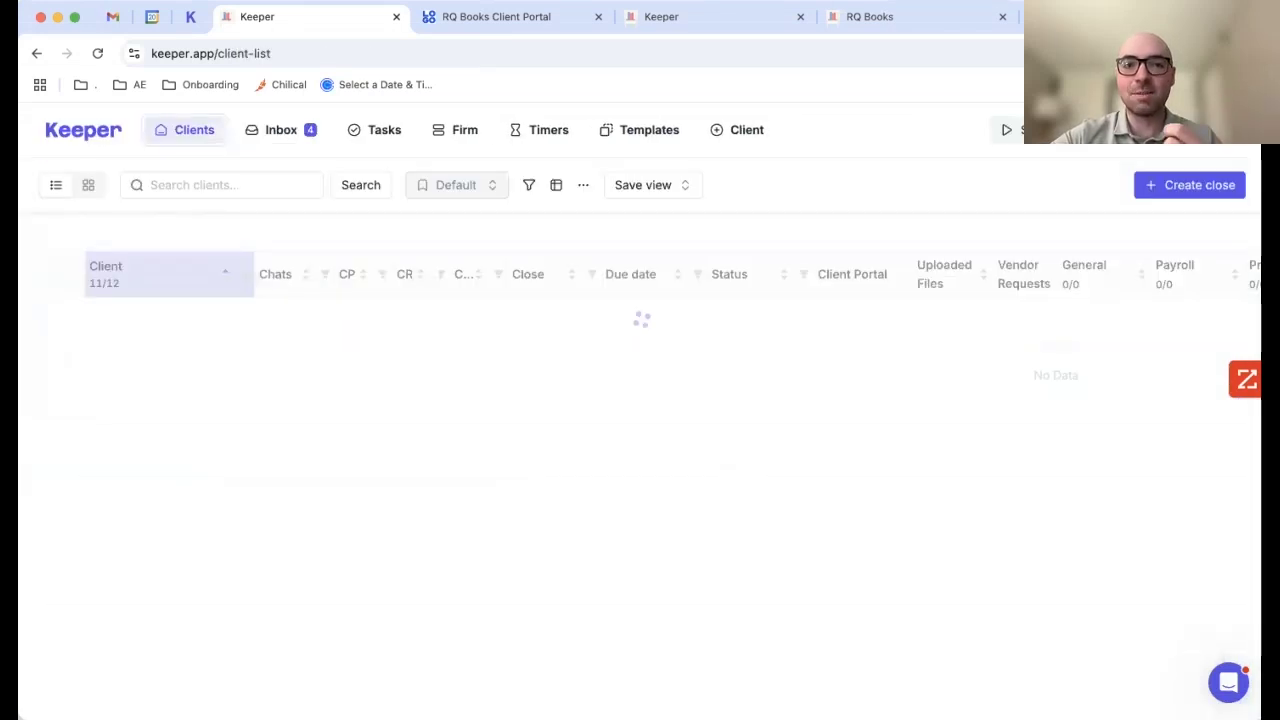